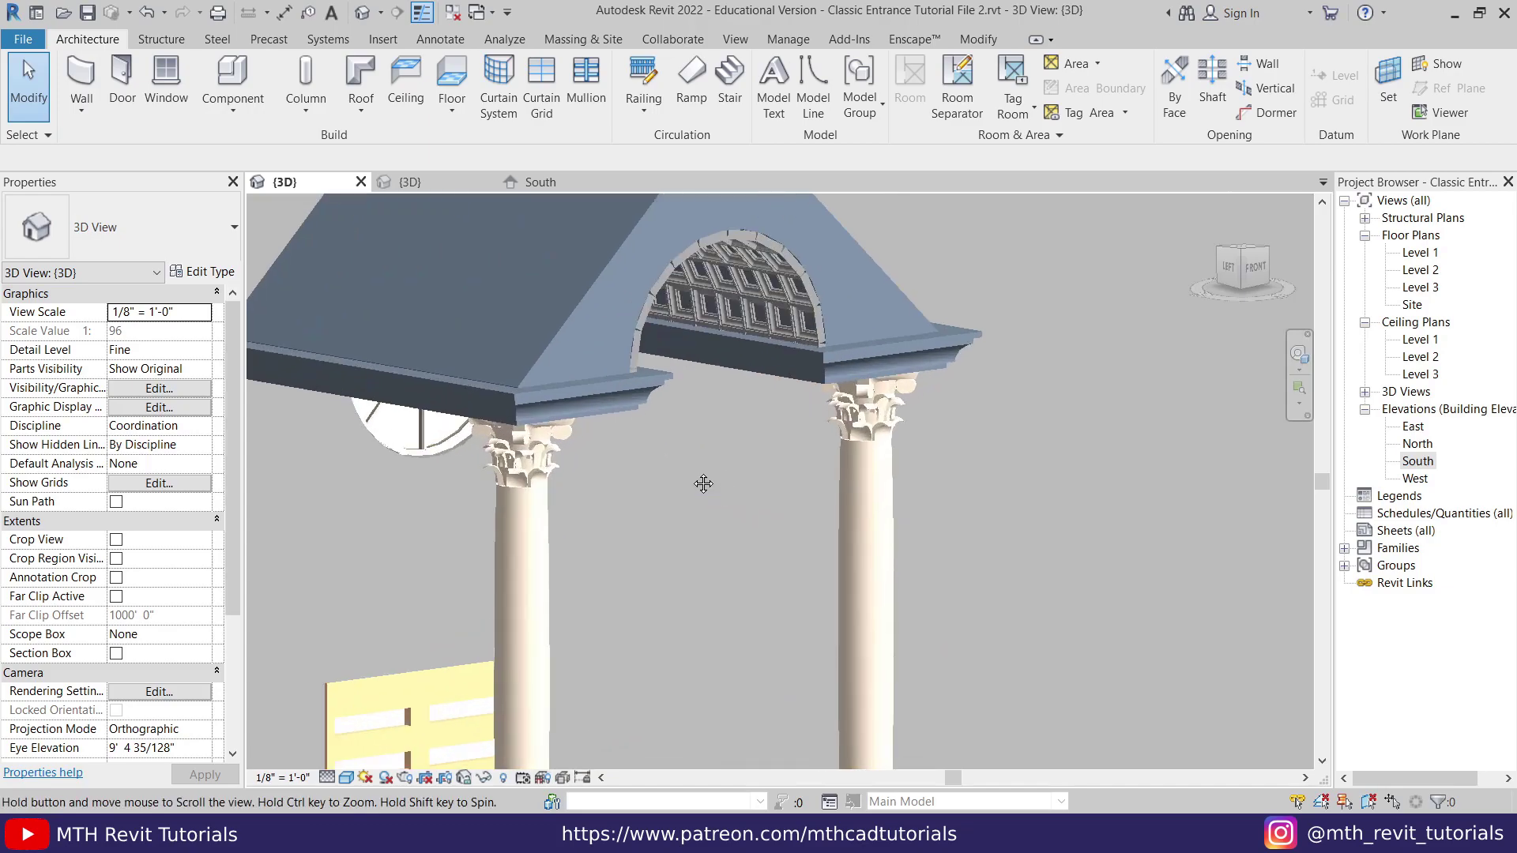
pyautogui.keyDown('shift'); pyautogui.moveTo(704, 619); pyautogui.dragTo(569, 696, button='middle'); pyautogui.keyUp('shift')
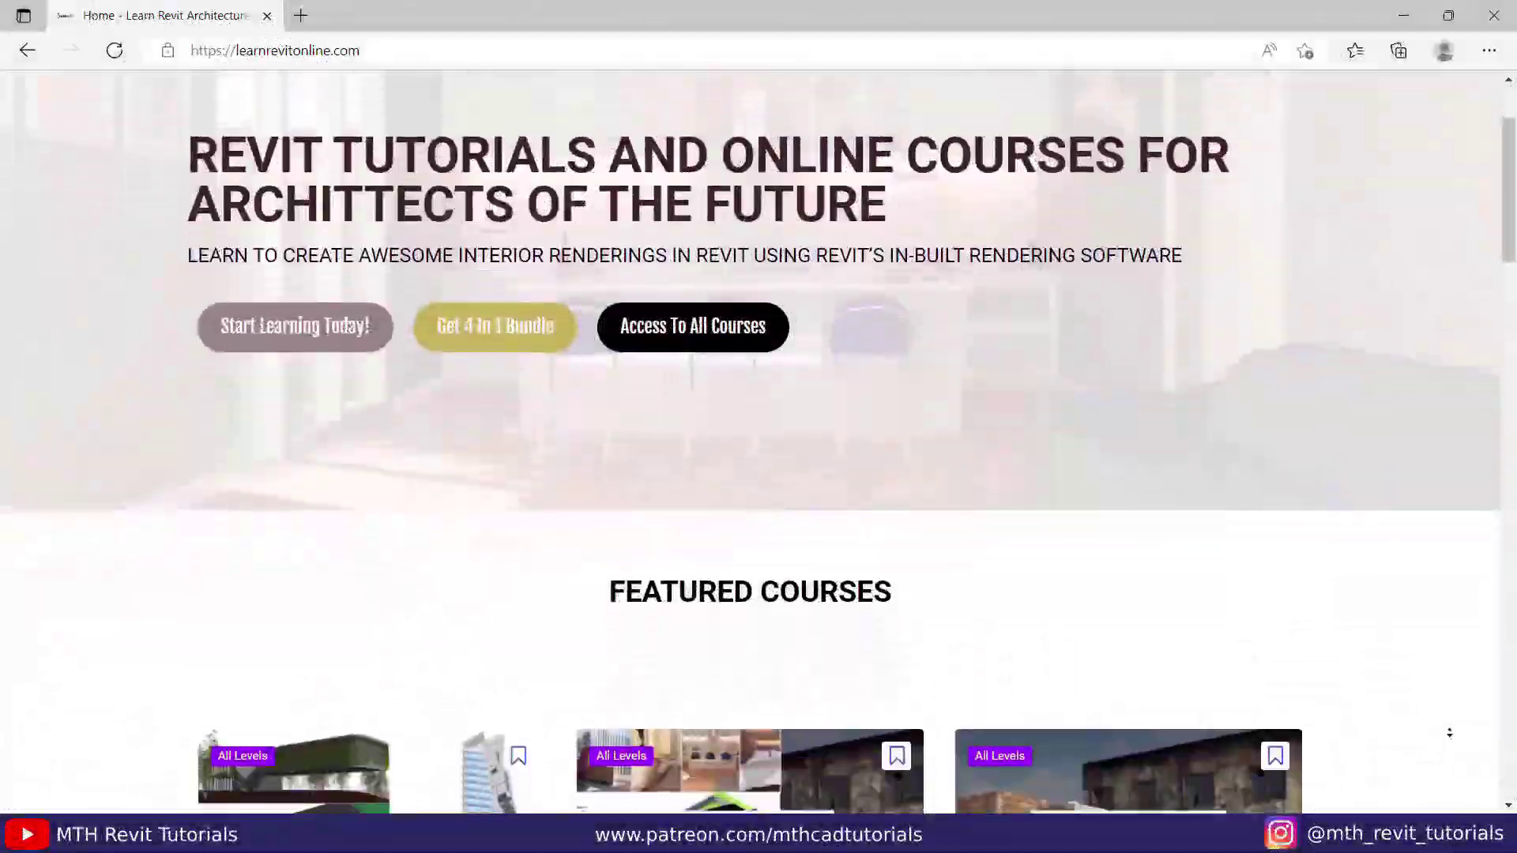
pyautogui.scroll(-4, 1450, 733)
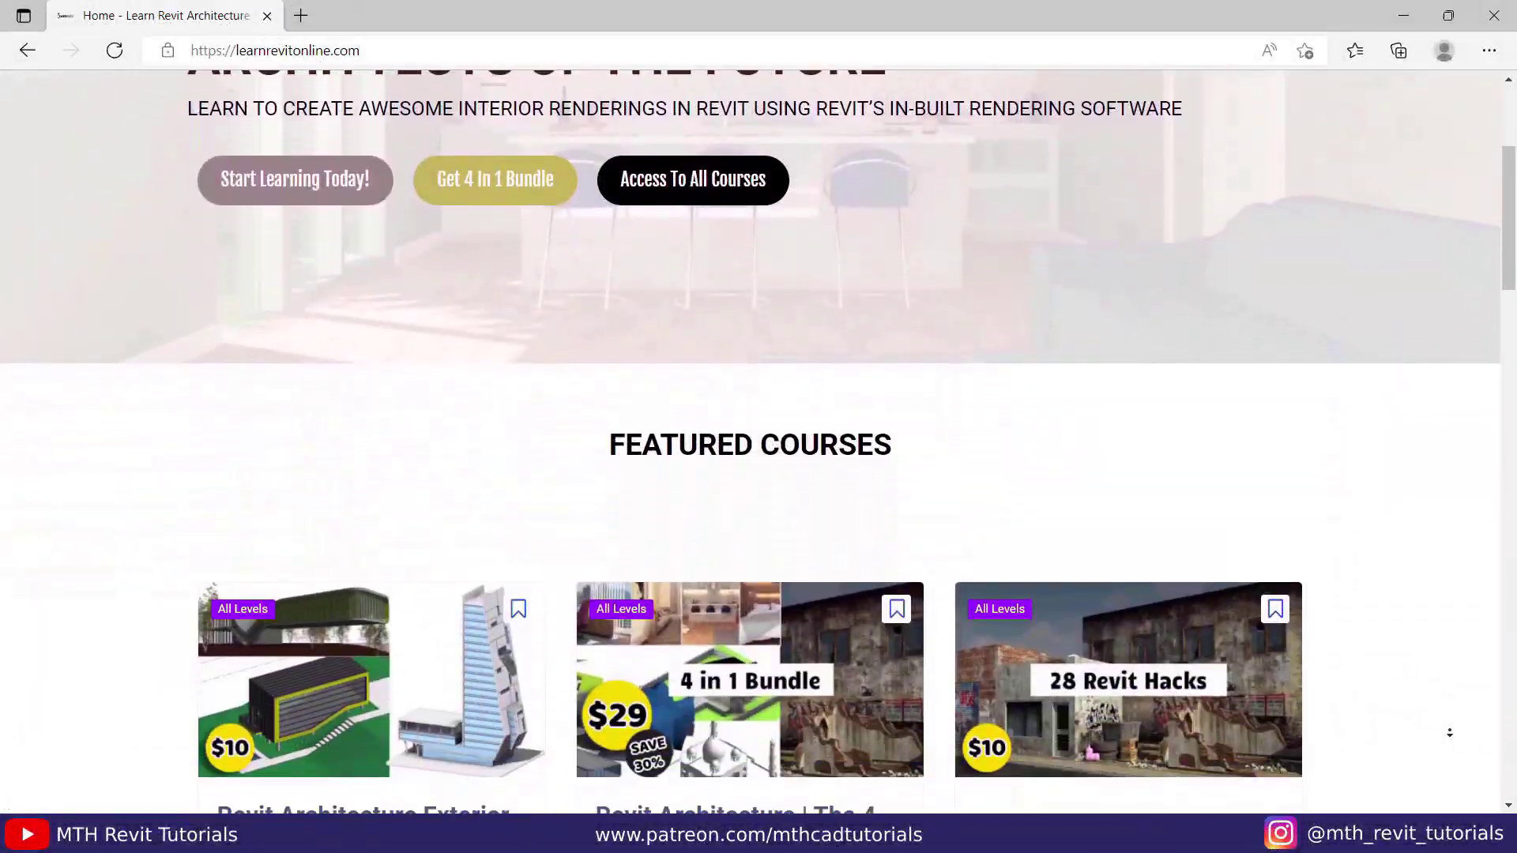
pyautogui.scroll(-4, 1449, 733)
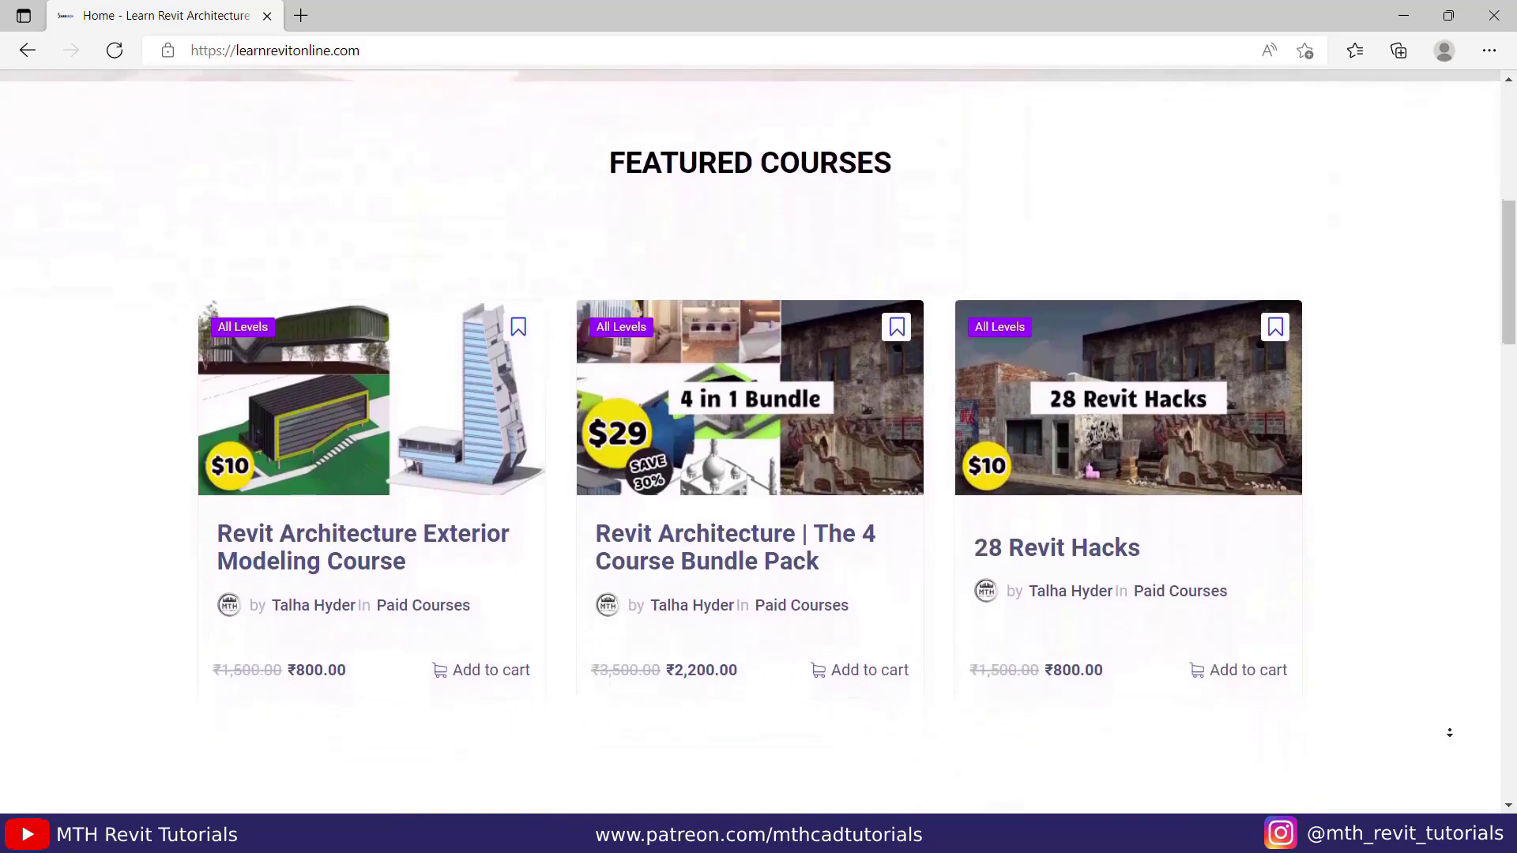
pyautogui.scroll(-6, 1450, 733)
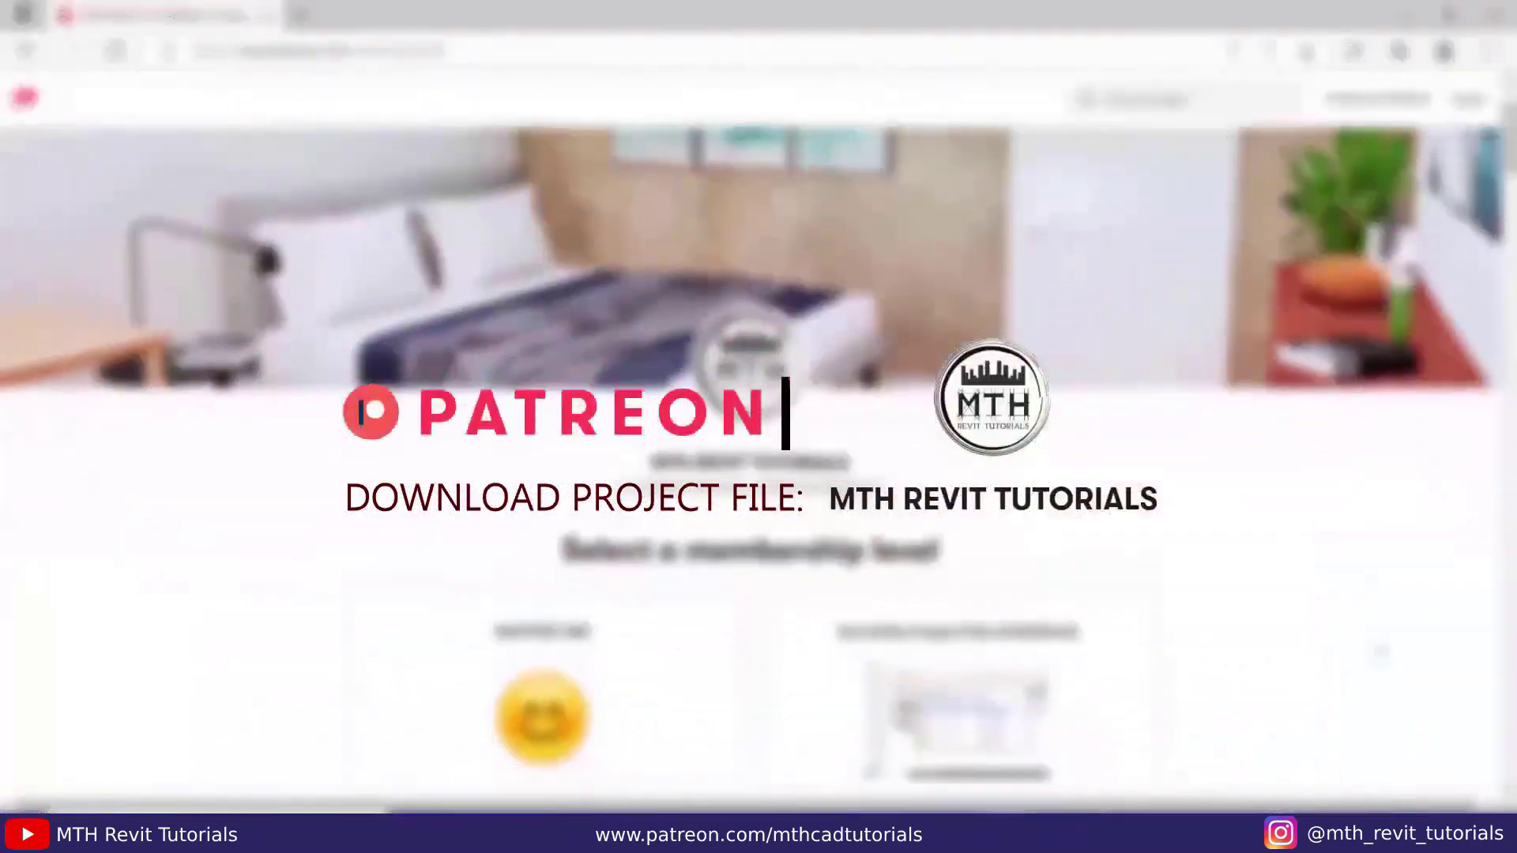
pyautogui.scroll(-7, 759, 458)
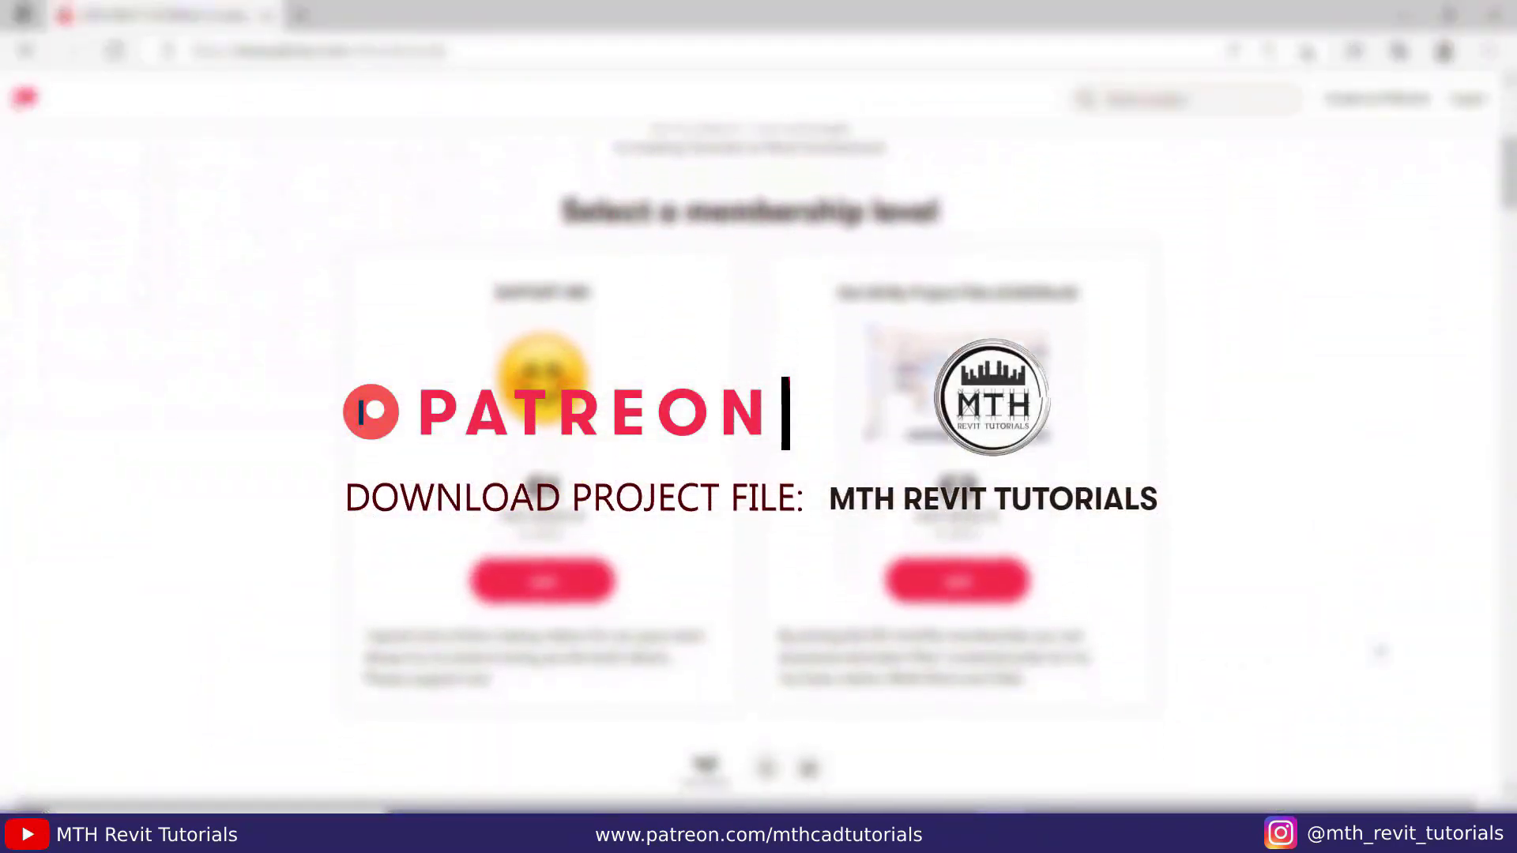
pyautogui.scroll(-7, 759, 458)
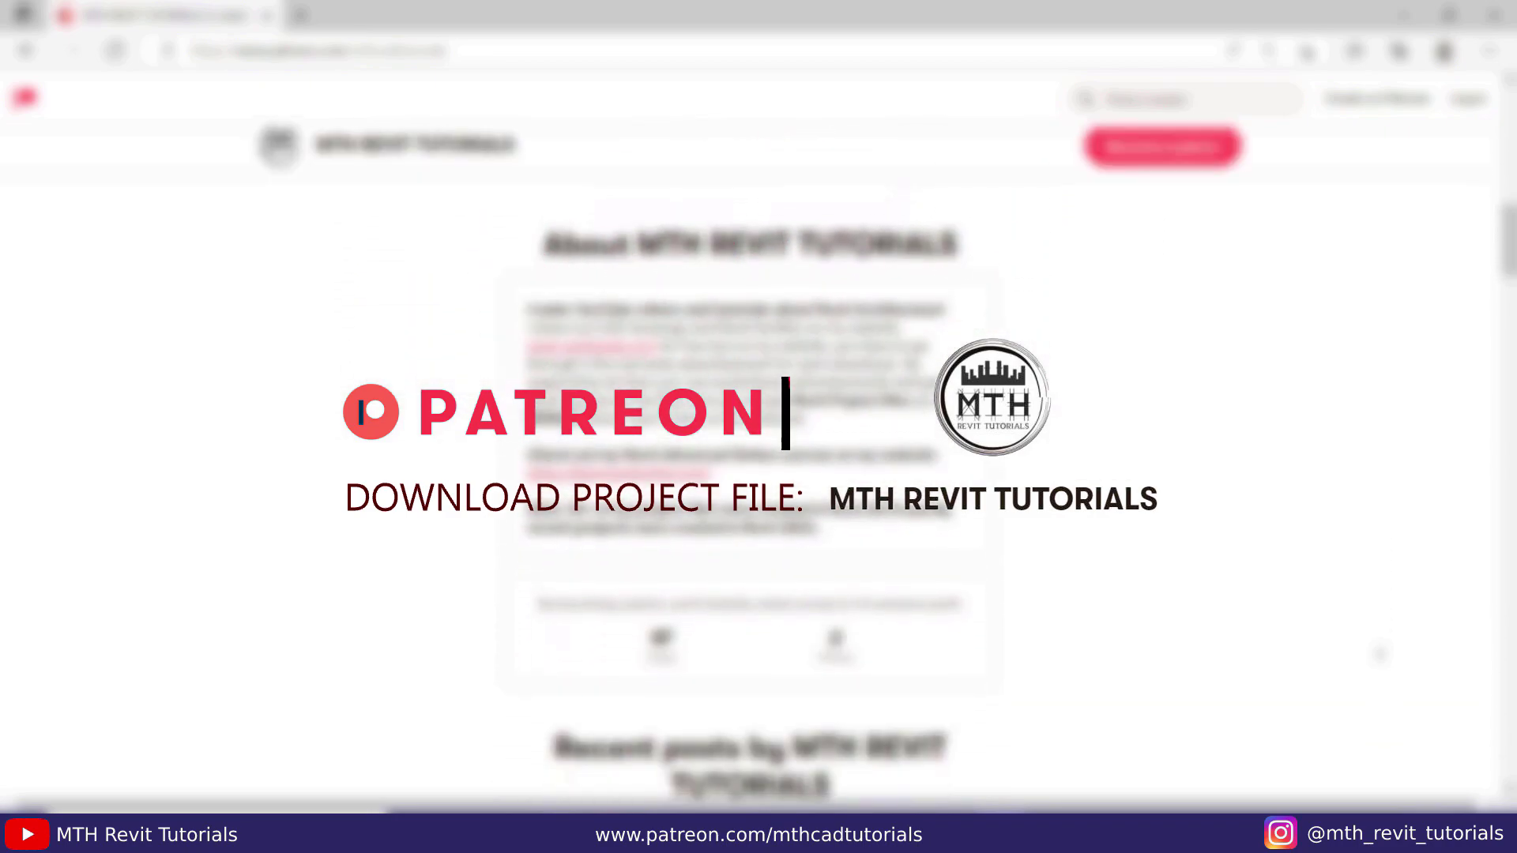
pyautogui.scroll(-8, 758, 458)
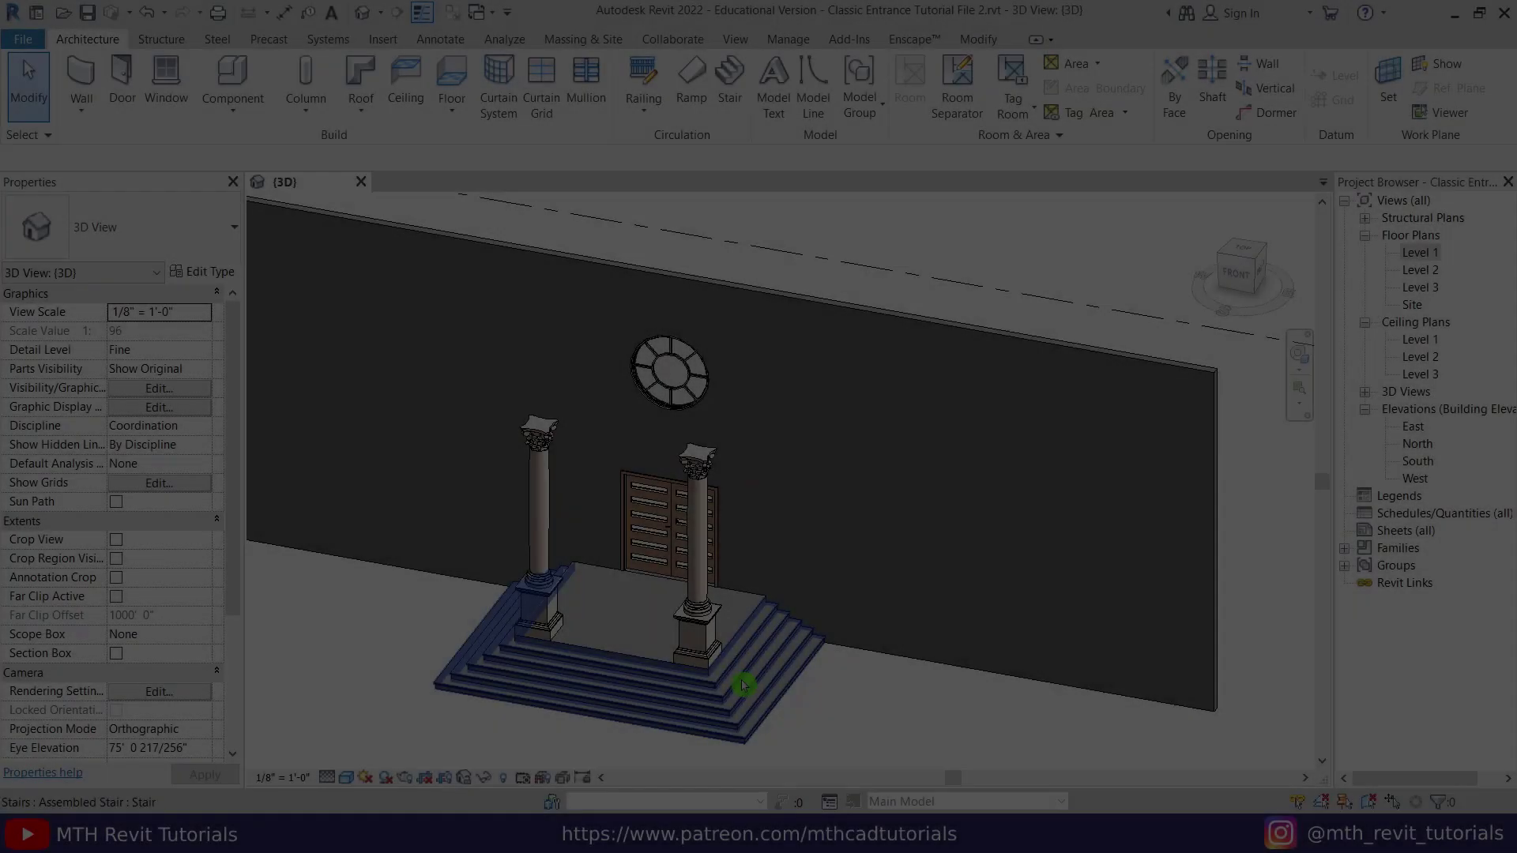
pyautogui.click(817, 692)
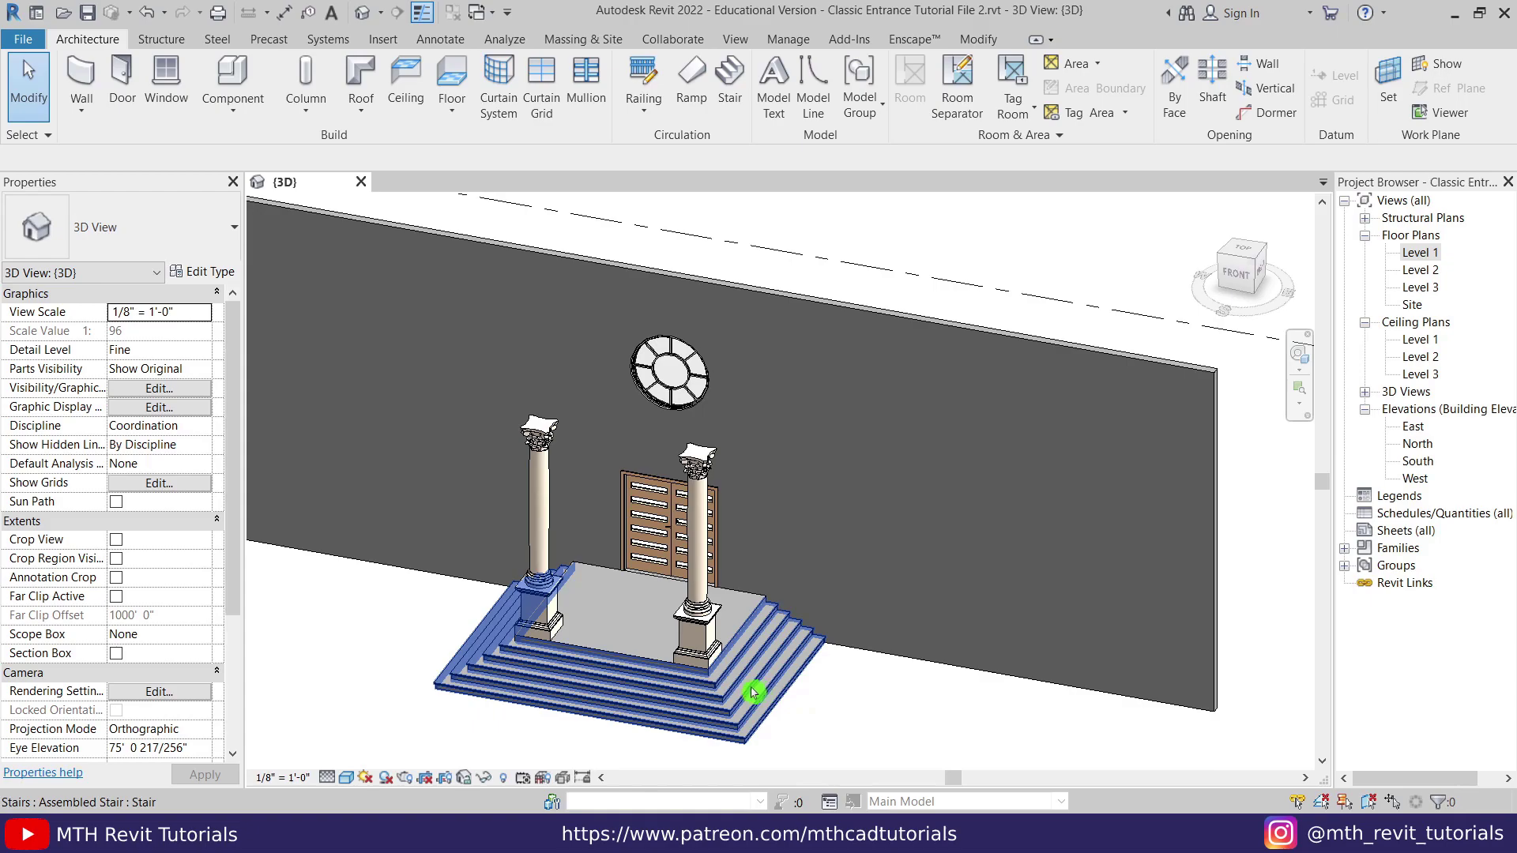
pyautogui.scroll(3, 695, 582)
pyautogui.keyDown('shift'); pyautogui.moveTo(694, 582); pyautogui.dragTo(689, 457, button='middle'); pyautogui.keyUp('shift')
pyautogui.scroll(-3, 679, 534)
pyautogui.scroll(2, 628, 399)
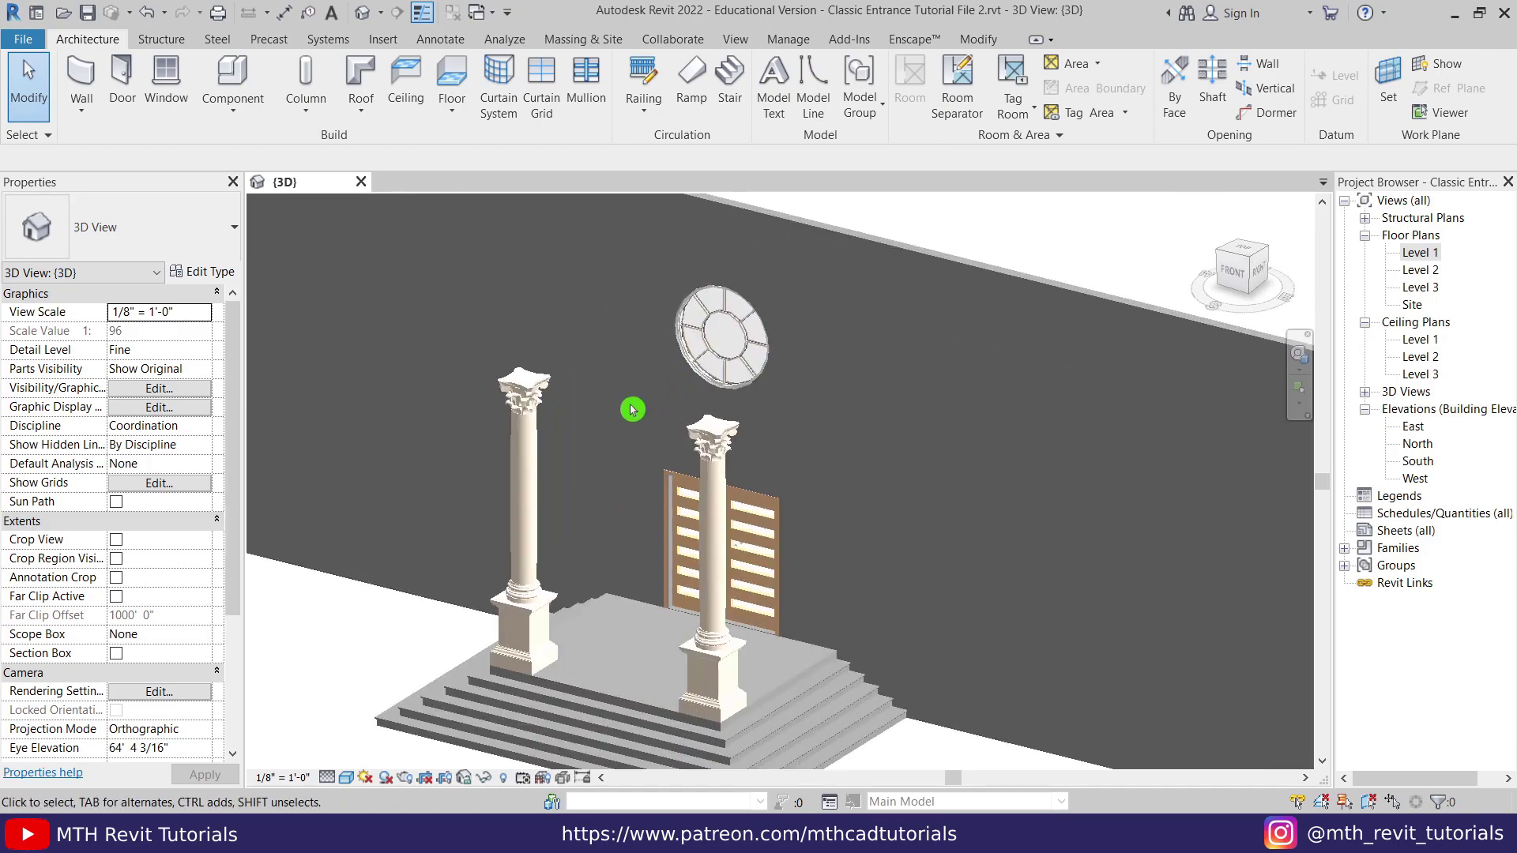
pyautogui.moveTo(641, 356); pyautogui.dragTo(585, 412, button='middle')
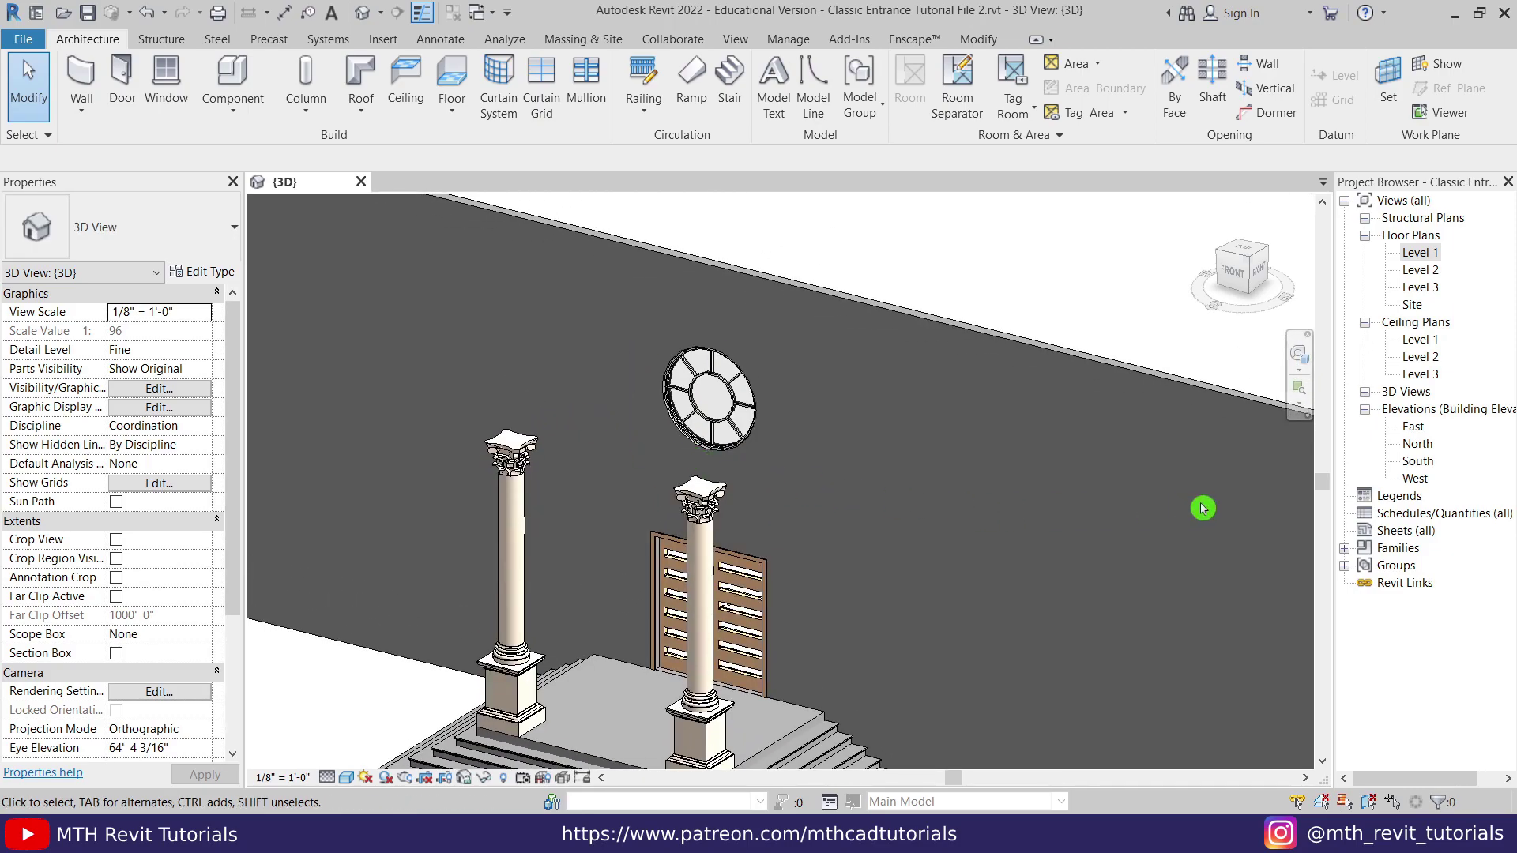
# Open the South elevation and create an in-place model in the Roofs category
pyautogui.doubleClick(1414, 461)
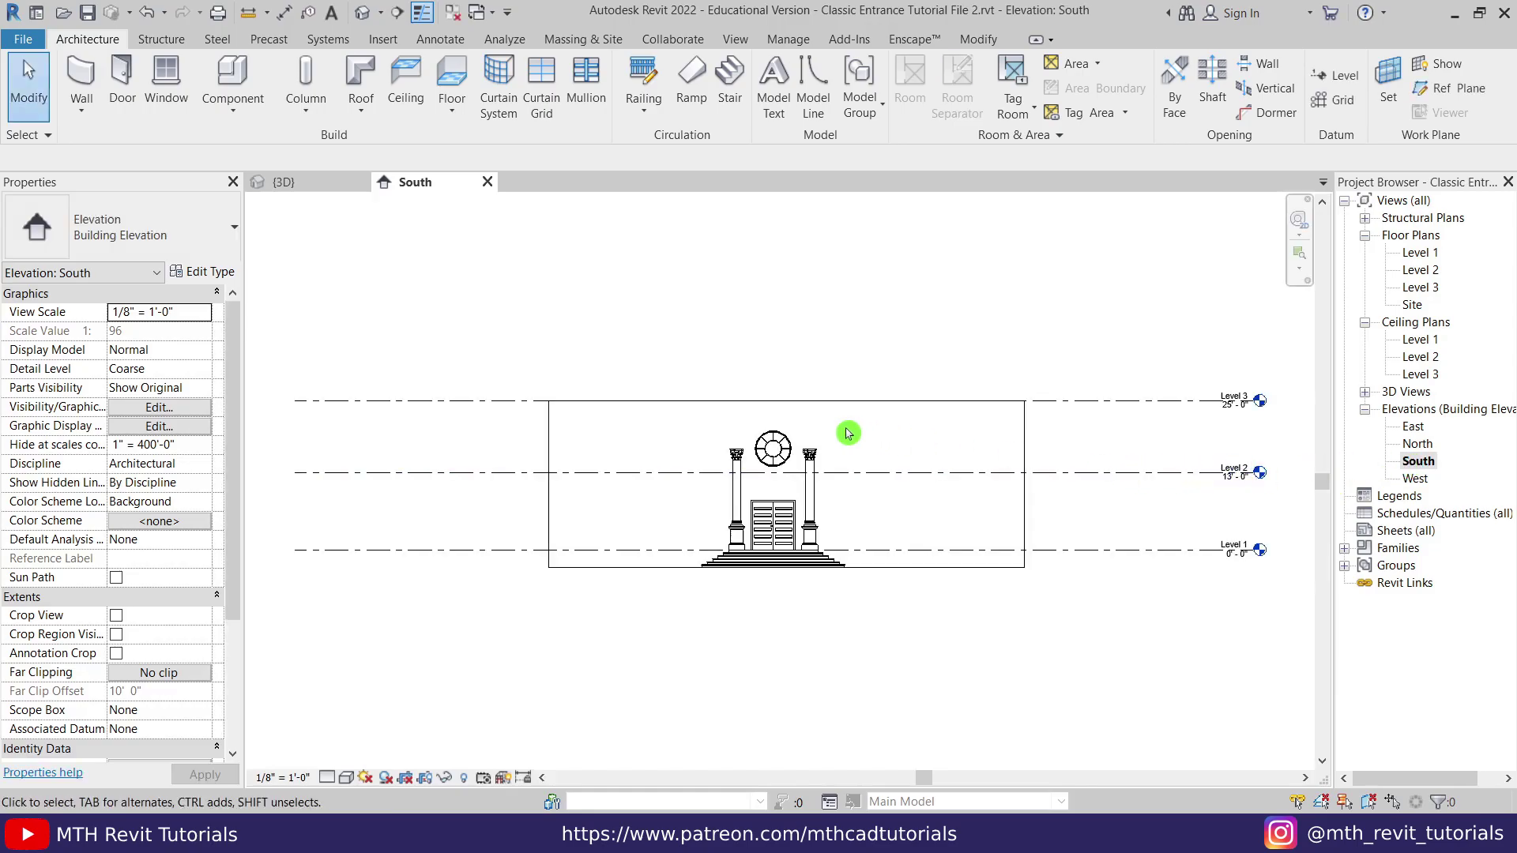
pyautogui.scroll(3, 812, 424)
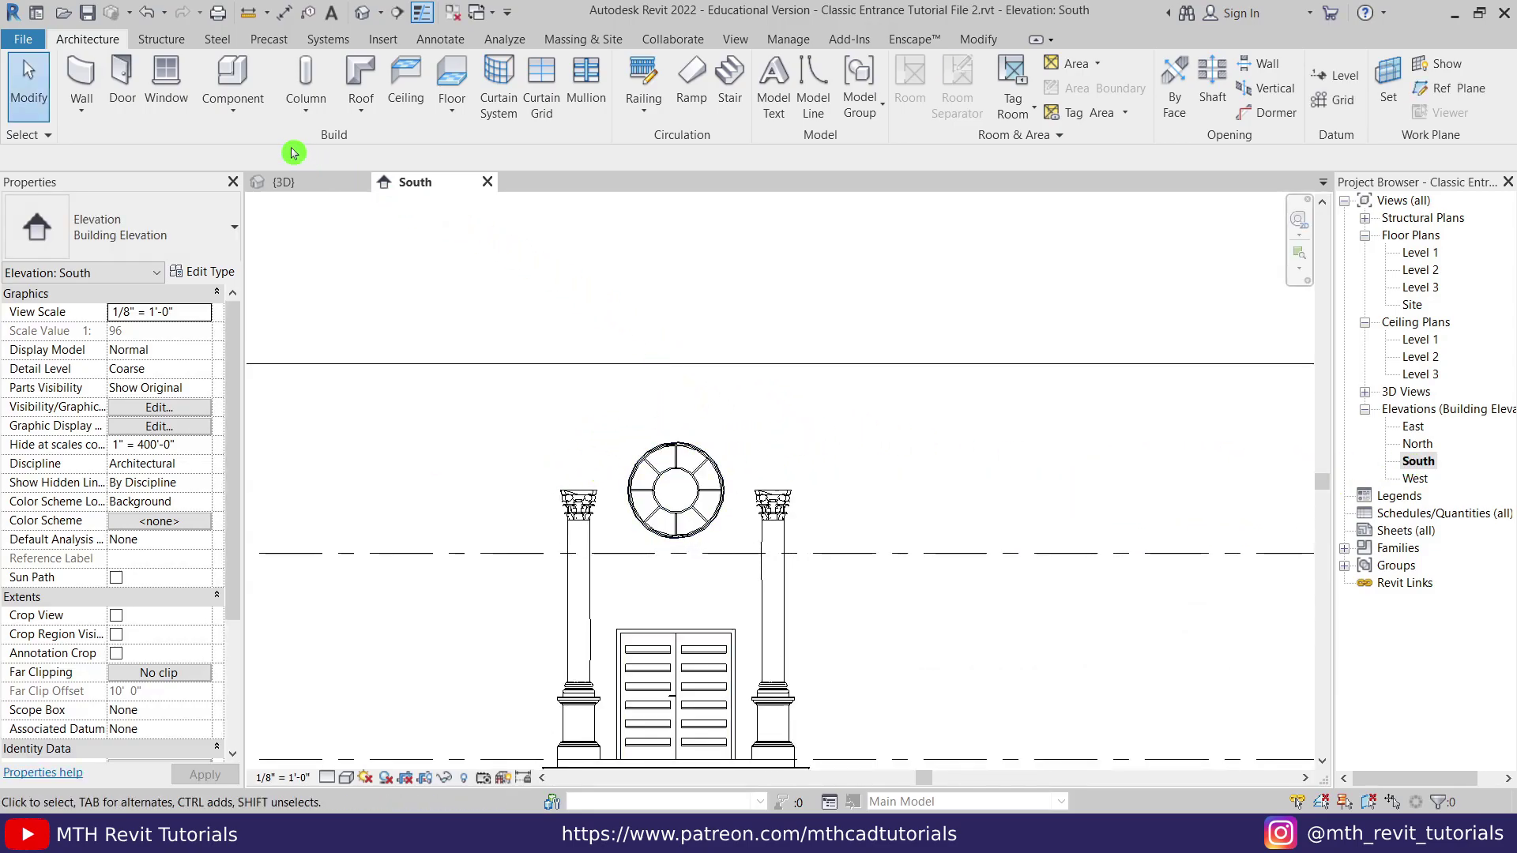
pyautogui.click(232, 103)
pyautogui.click(251, 187)
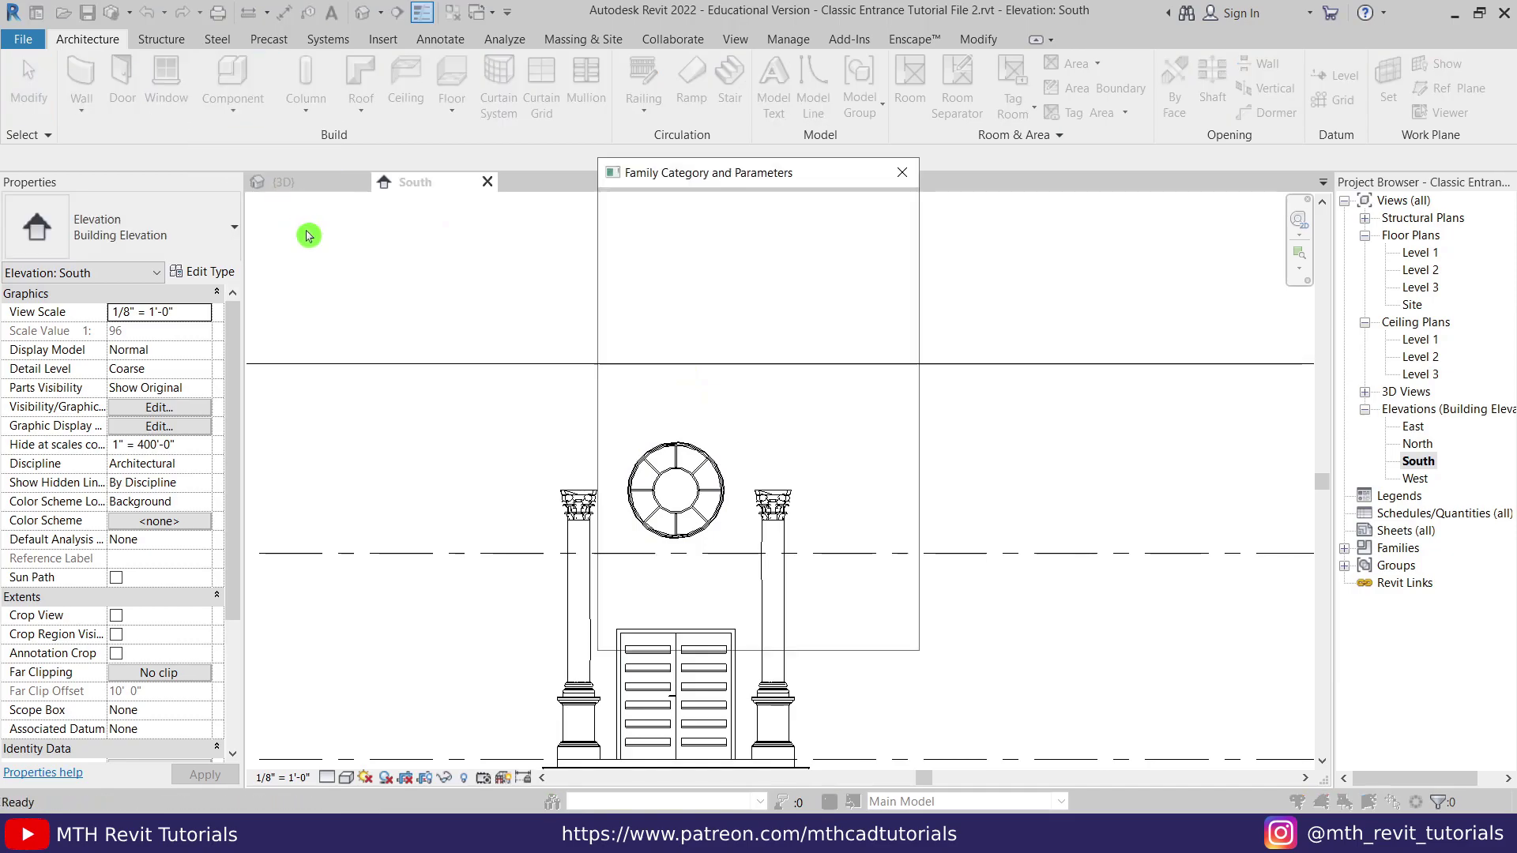
pyautogui.scroll(-4, 820, 371)
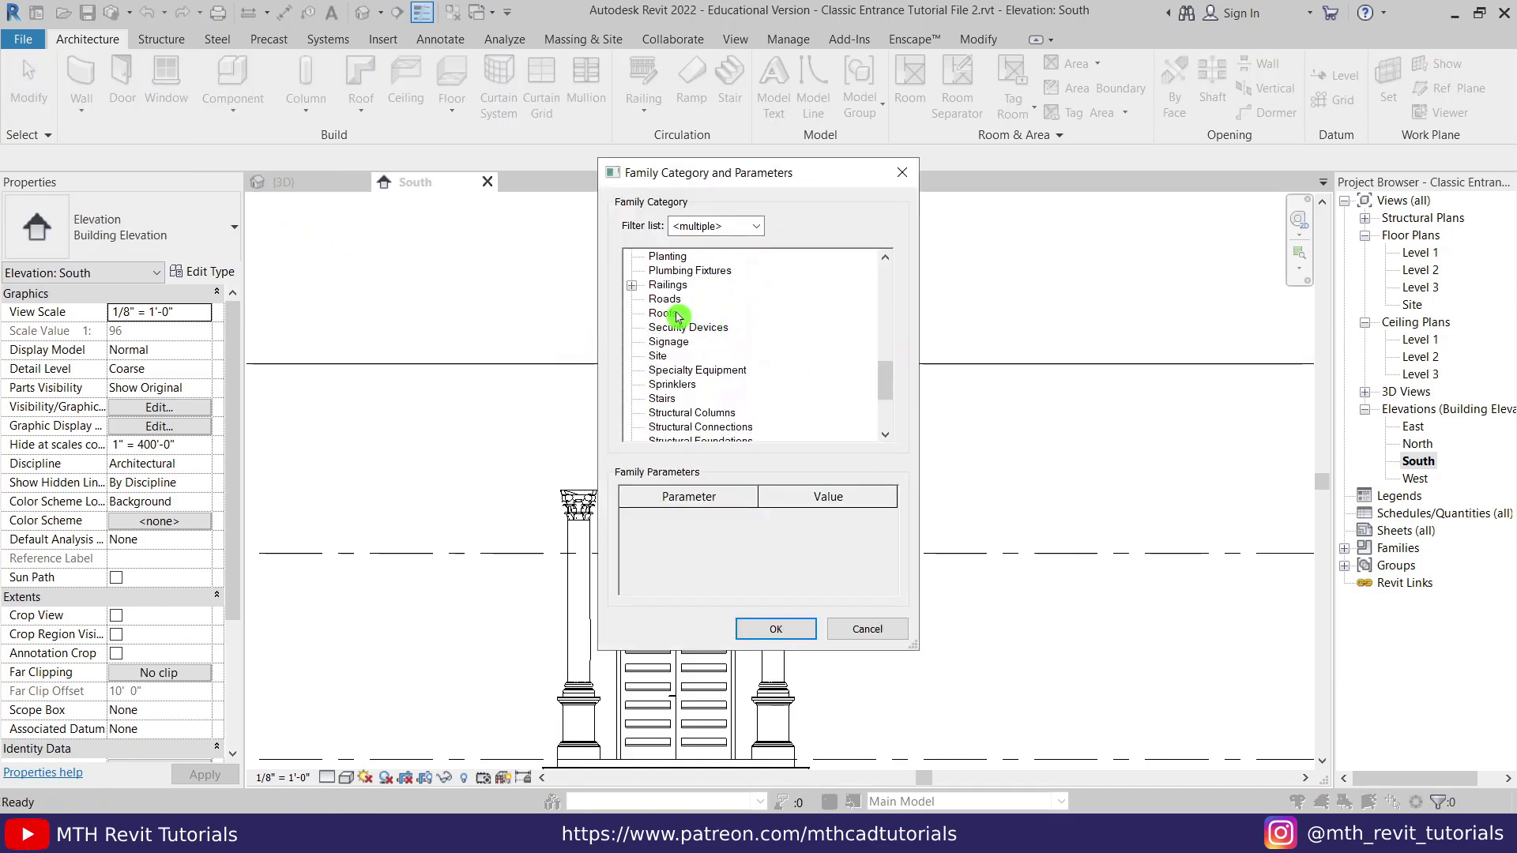
pyautogui.click(750, 628)
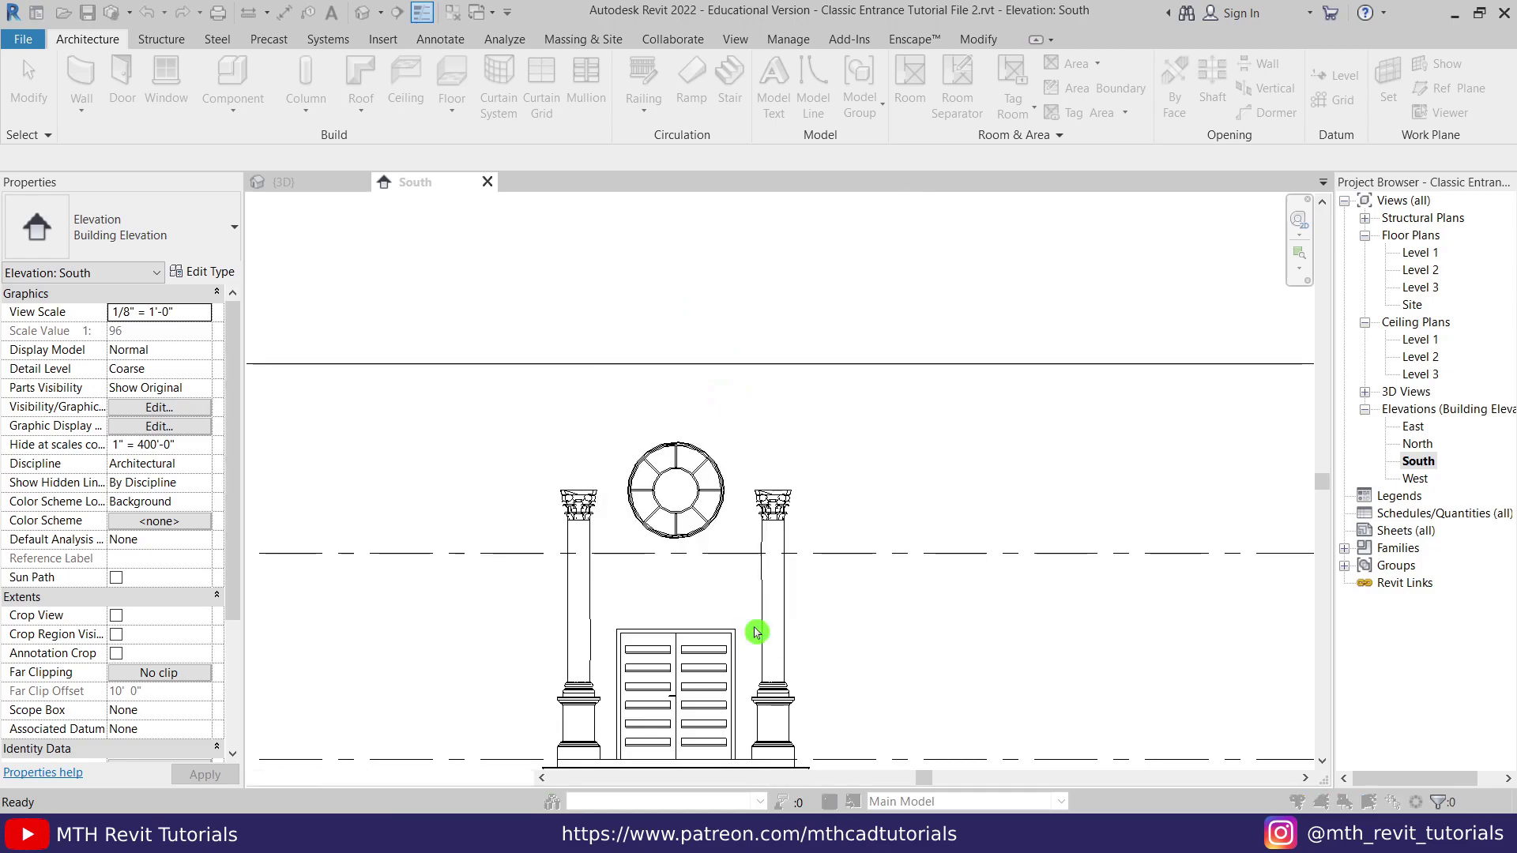
pyautogui.click(784, 457)
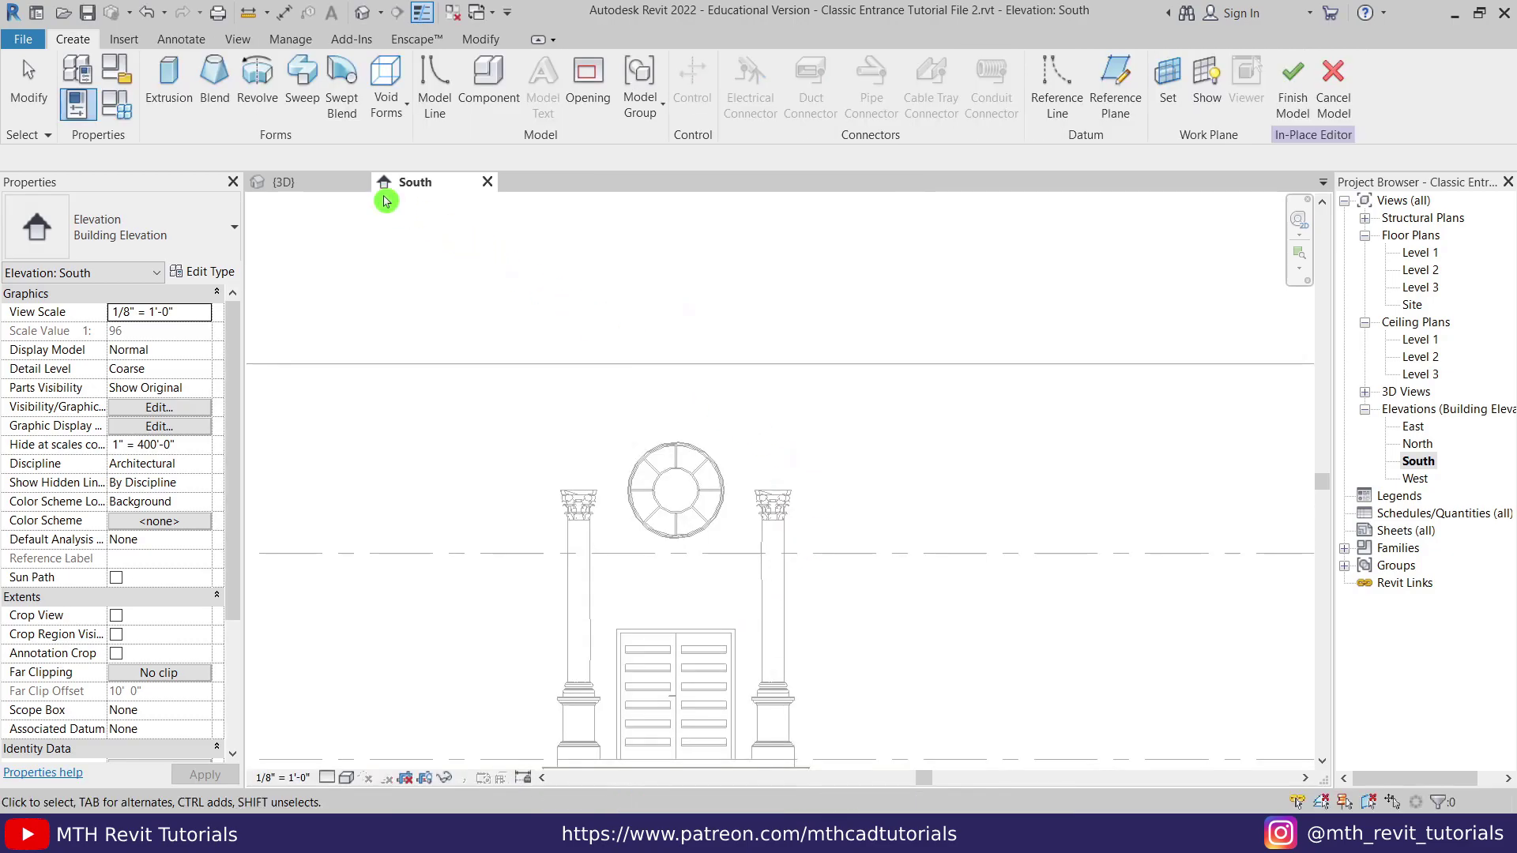
# Start an extrusion with the face of the entrance wall picked as its work plane
pyautogui.click(179, 106)
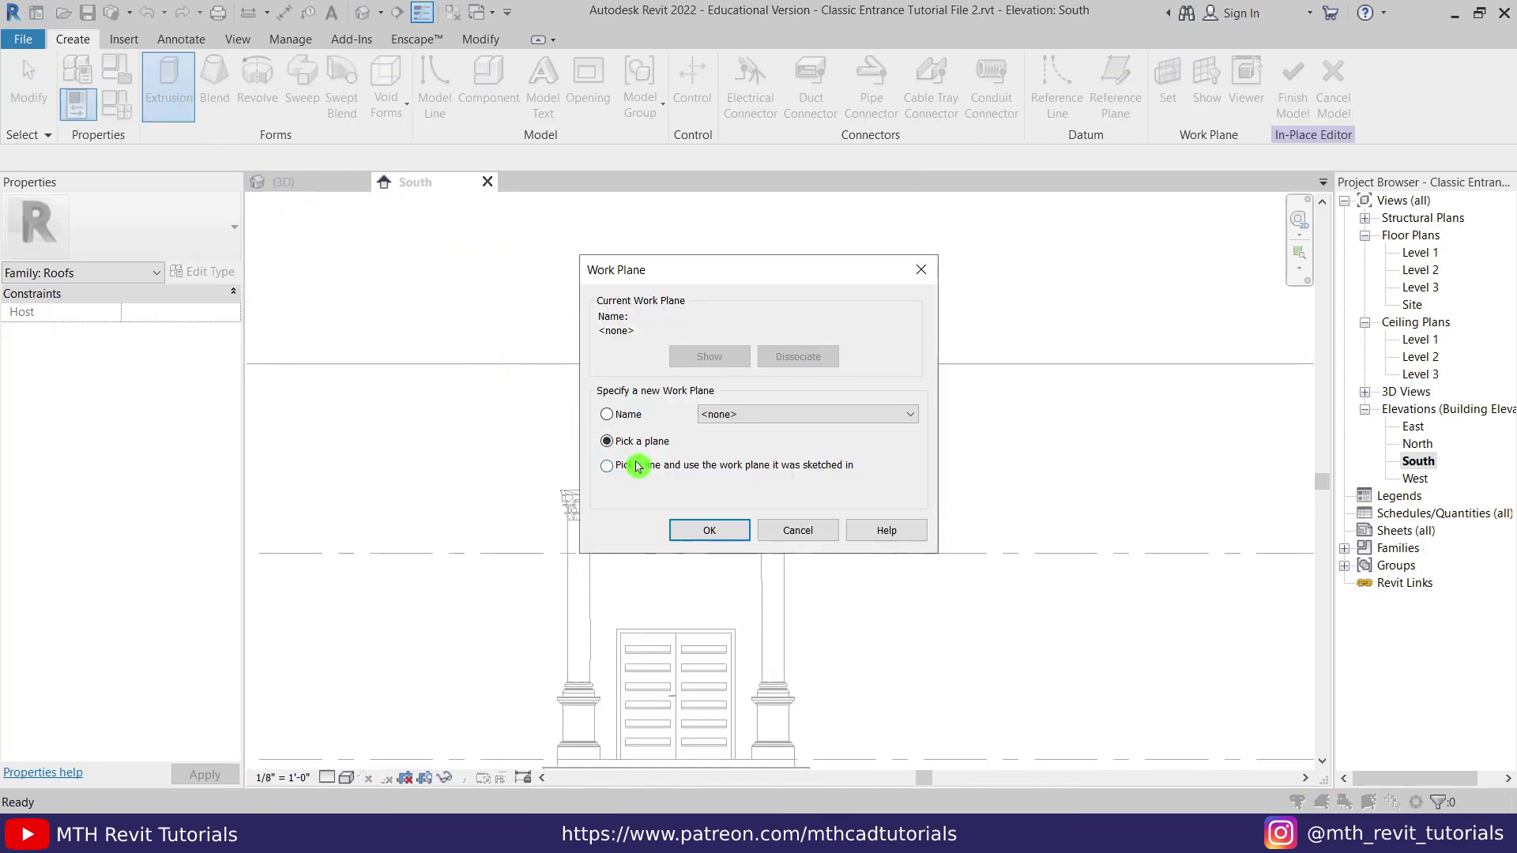
pyautogui.click(709, 528)
pyautogui.scroll(-2, 809, 429)
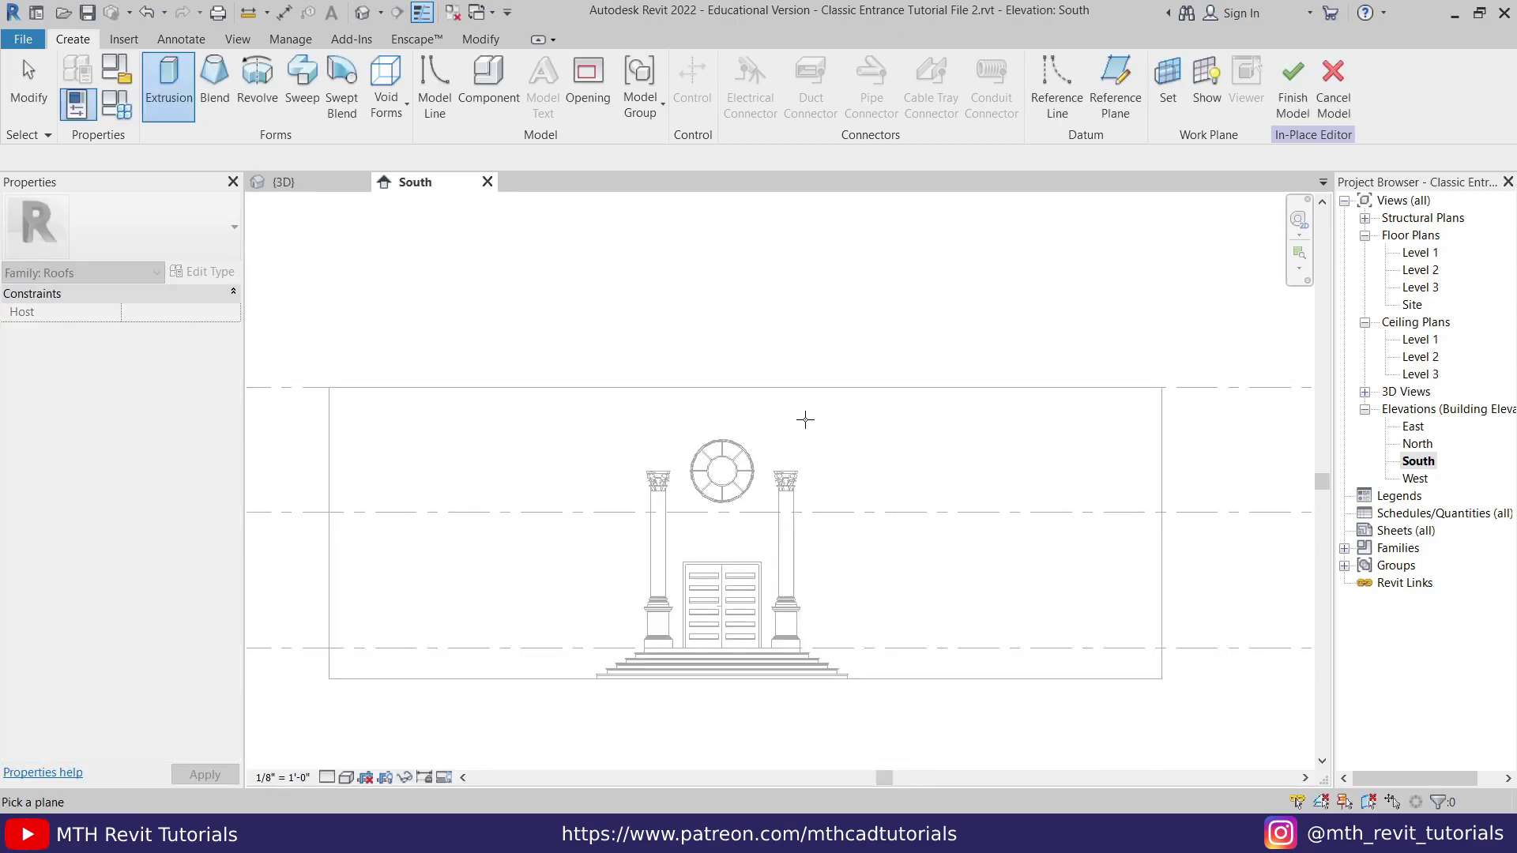
pyautogui.click(812, 390)
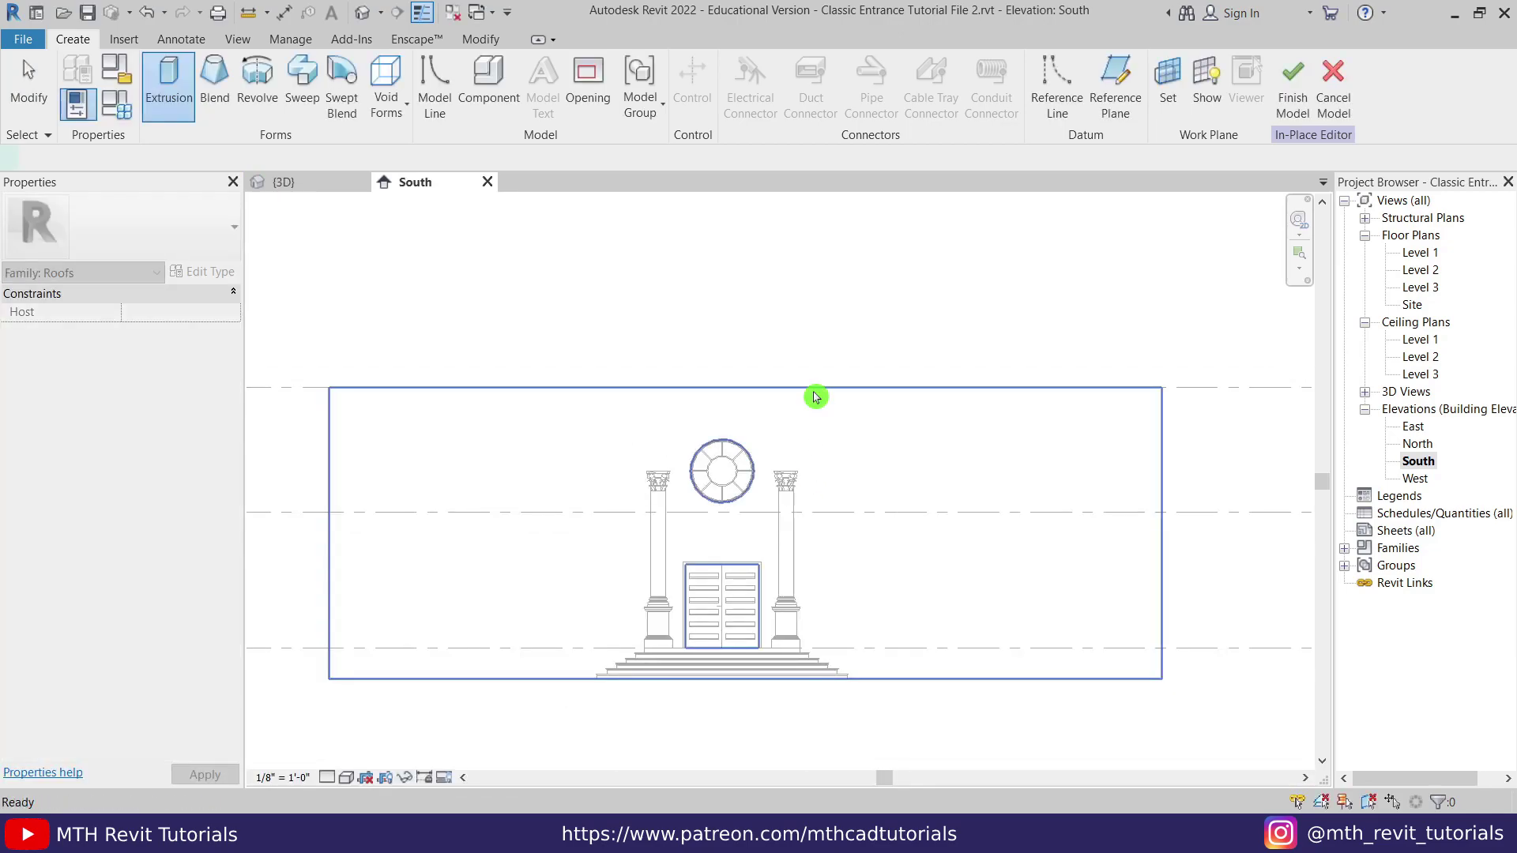
pyautogui.scroll(4, 731, 419)
pyautogui.moveTo(726, 420); pyautogui.dragTo(735, 409, button='middle')
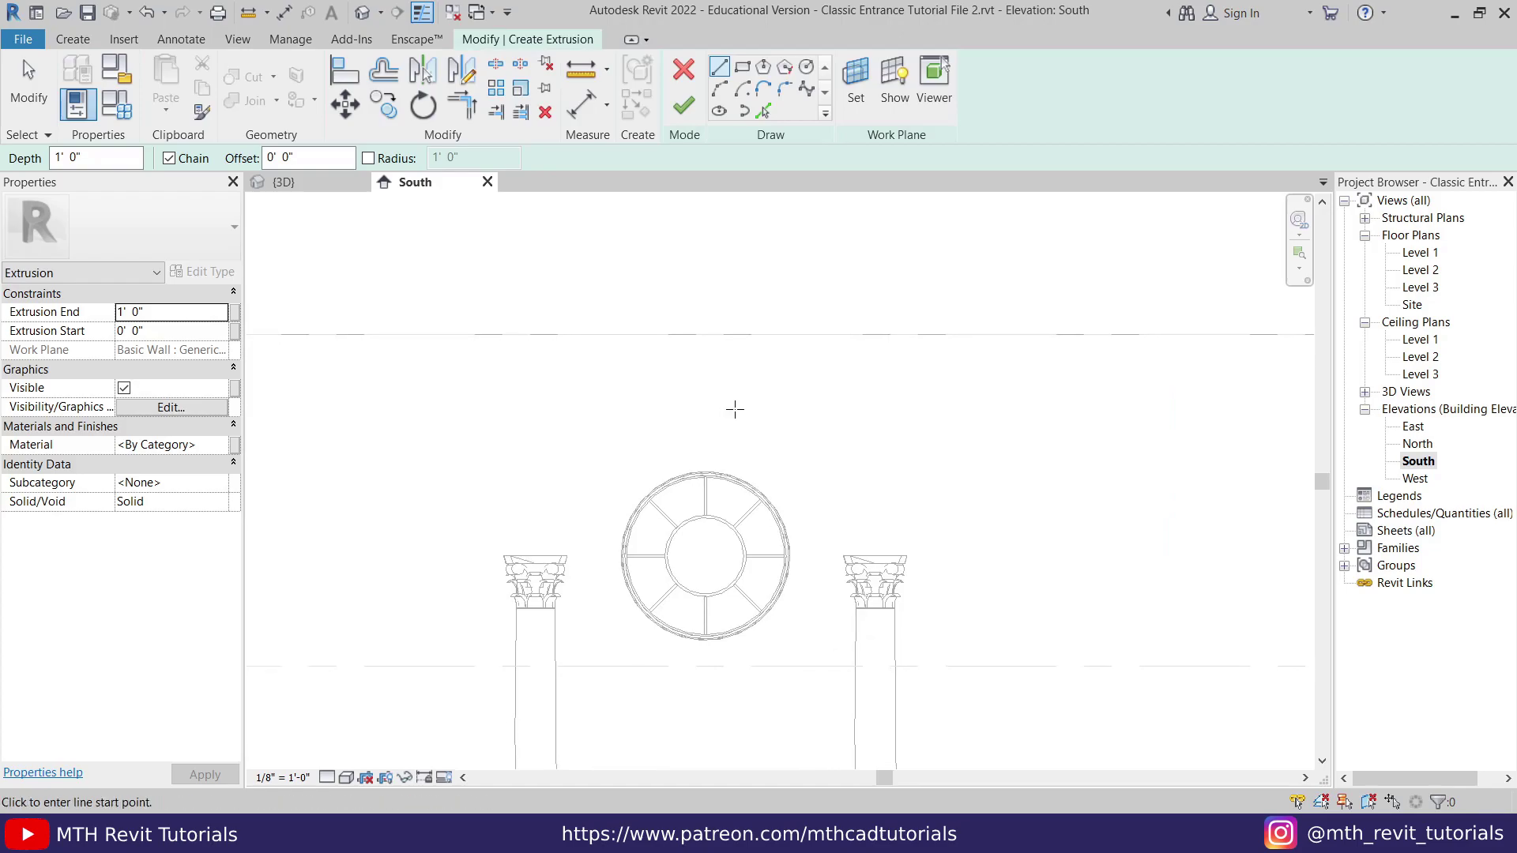
# Sketch a 15' horizontal line across the round window, just above the column capitals
pyautogui.click(491, 515)
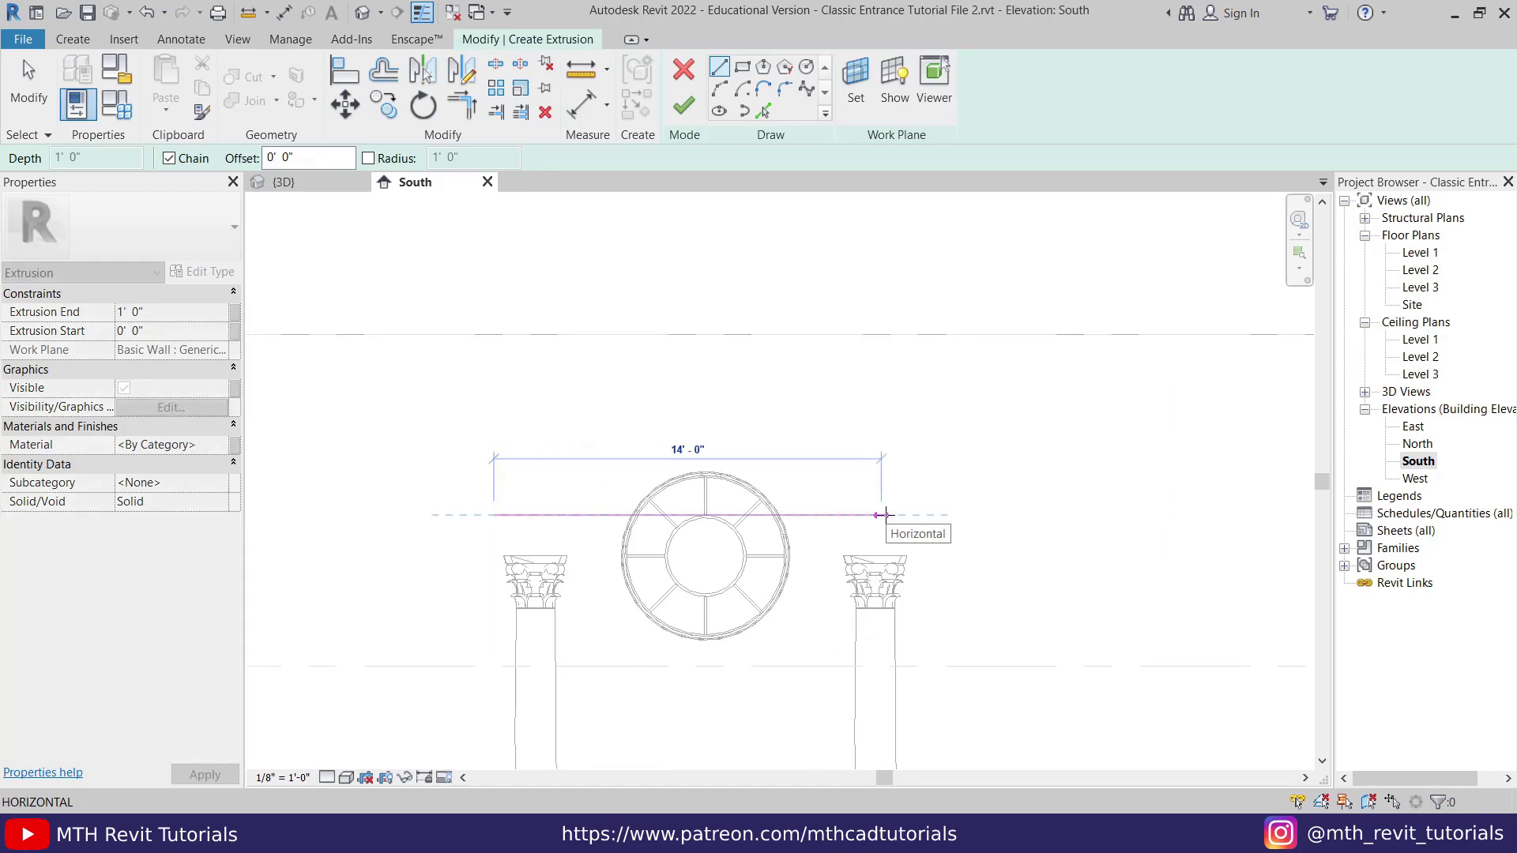
pyautogui.write("15'")
pyautogui.press('Return')
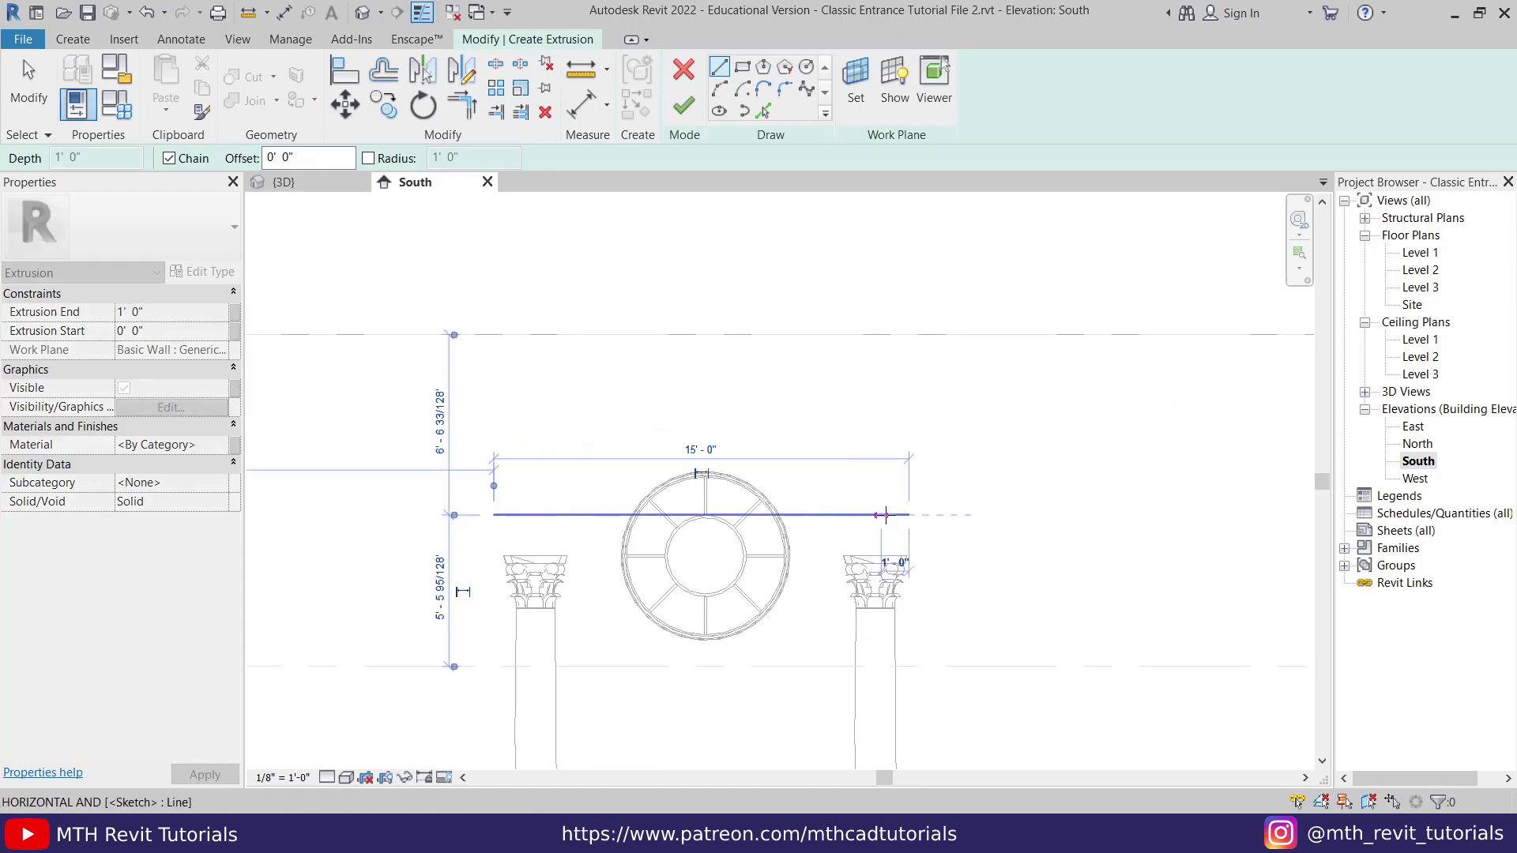
pyautogui.press('Escape')
pyautogui.press('Escape')
# Move the horizontal line down so its right end meets the top outer corner of the right column's capital
pyautogui.click(877, 517)
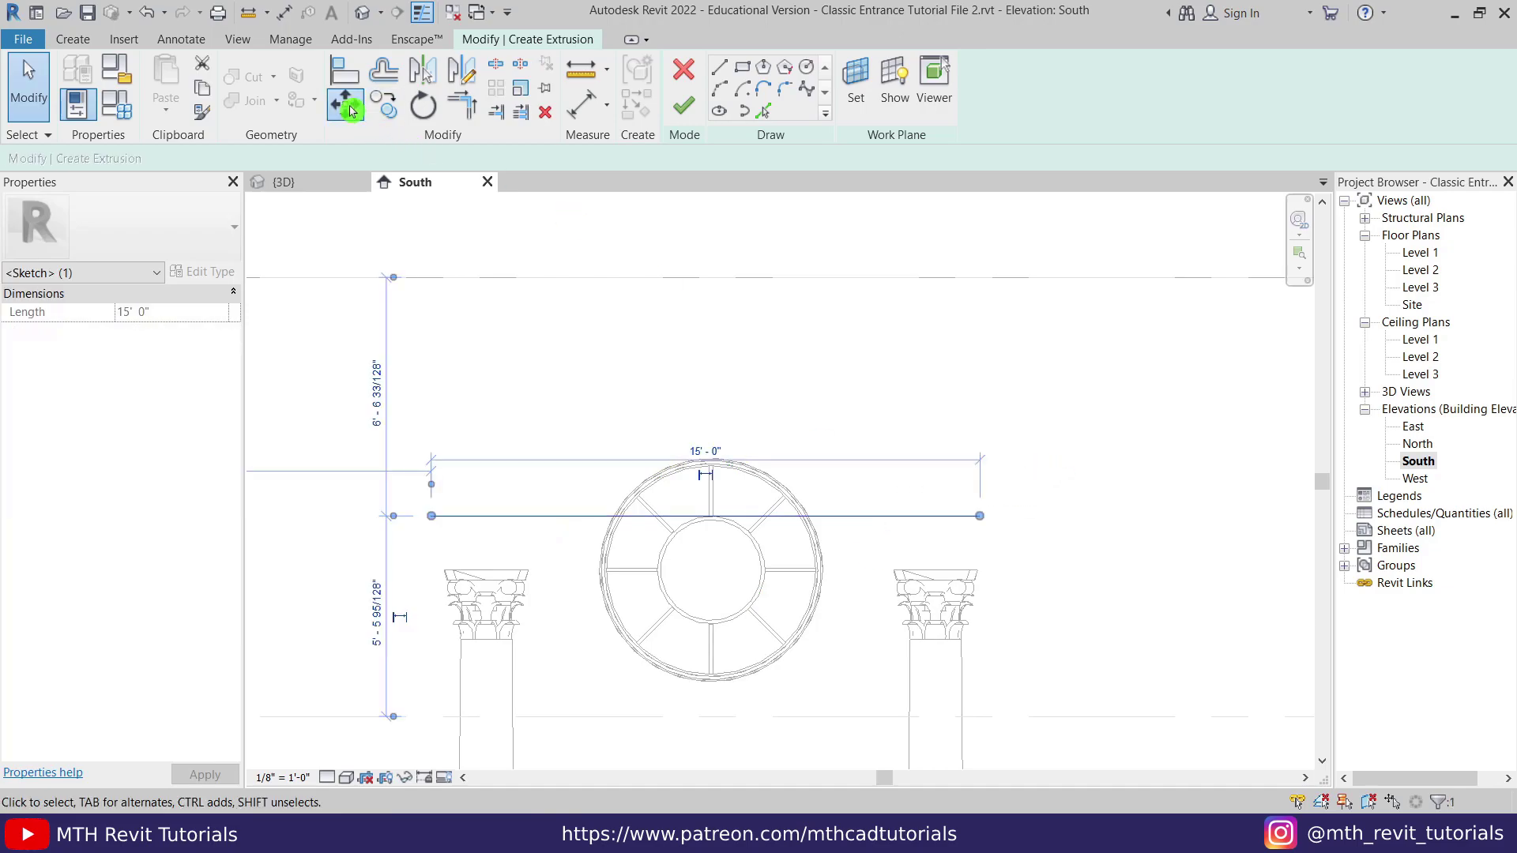
pyautogui.click(345, 104)
pyautogui.scroll(2, 929, 510)
pyautogui.click(1011, 525)
pyautogui.scroll(5, 1014, 608)
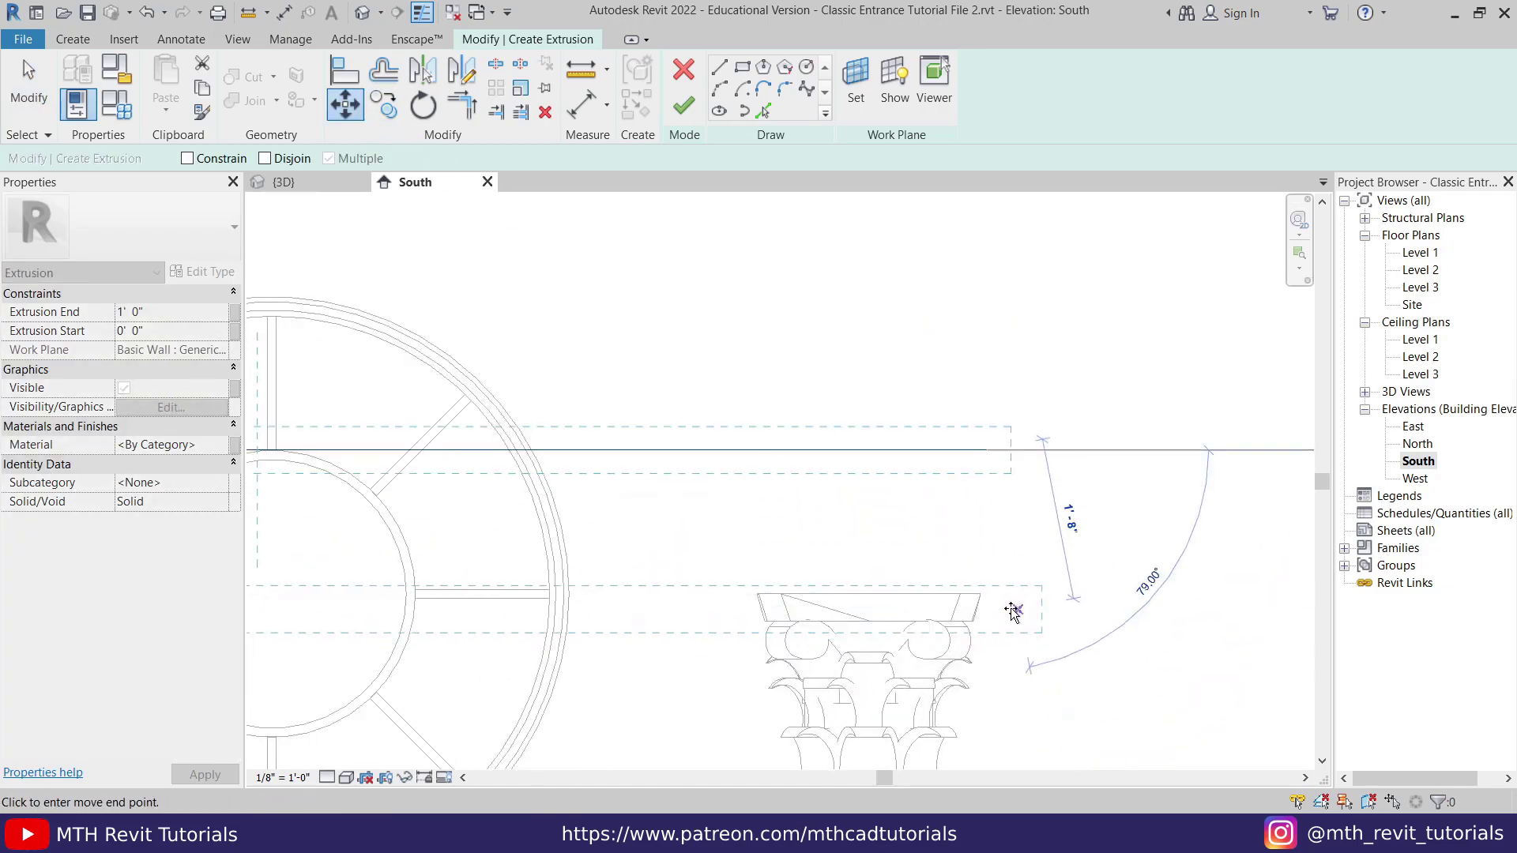
pyautogui.click(955, 583)
pyautogui.scroll(-4, 1027, 569)
pyautogui.scroll(-2, 1008, 541)
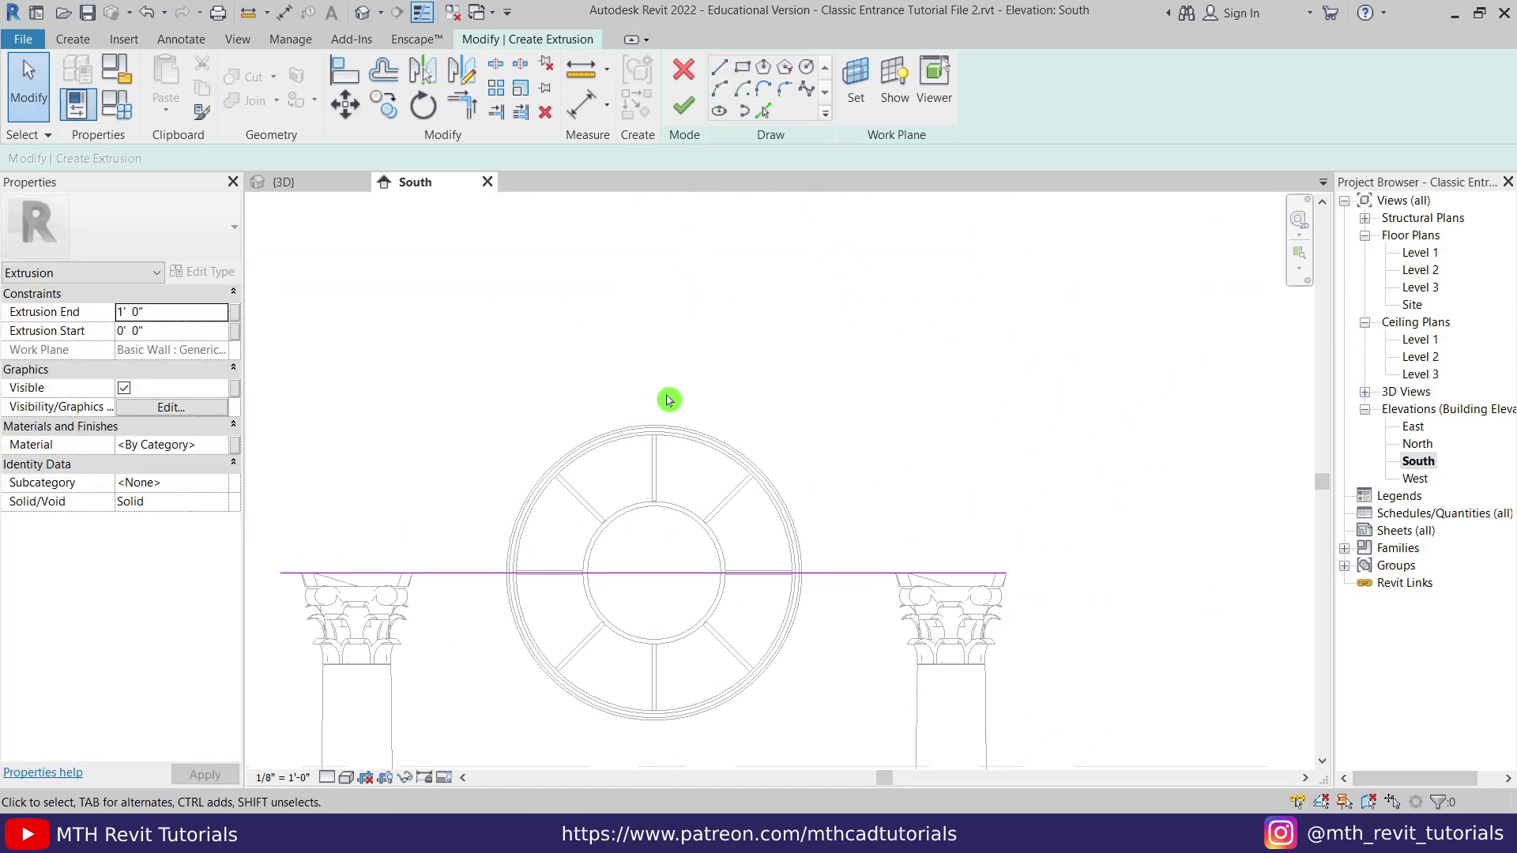
# Sketch a 7' vertical line upward from the midpoint of the horizontal base line
pyautogui.press('l')
pyautogui.press('i')
pyautogui.click(643, 570)
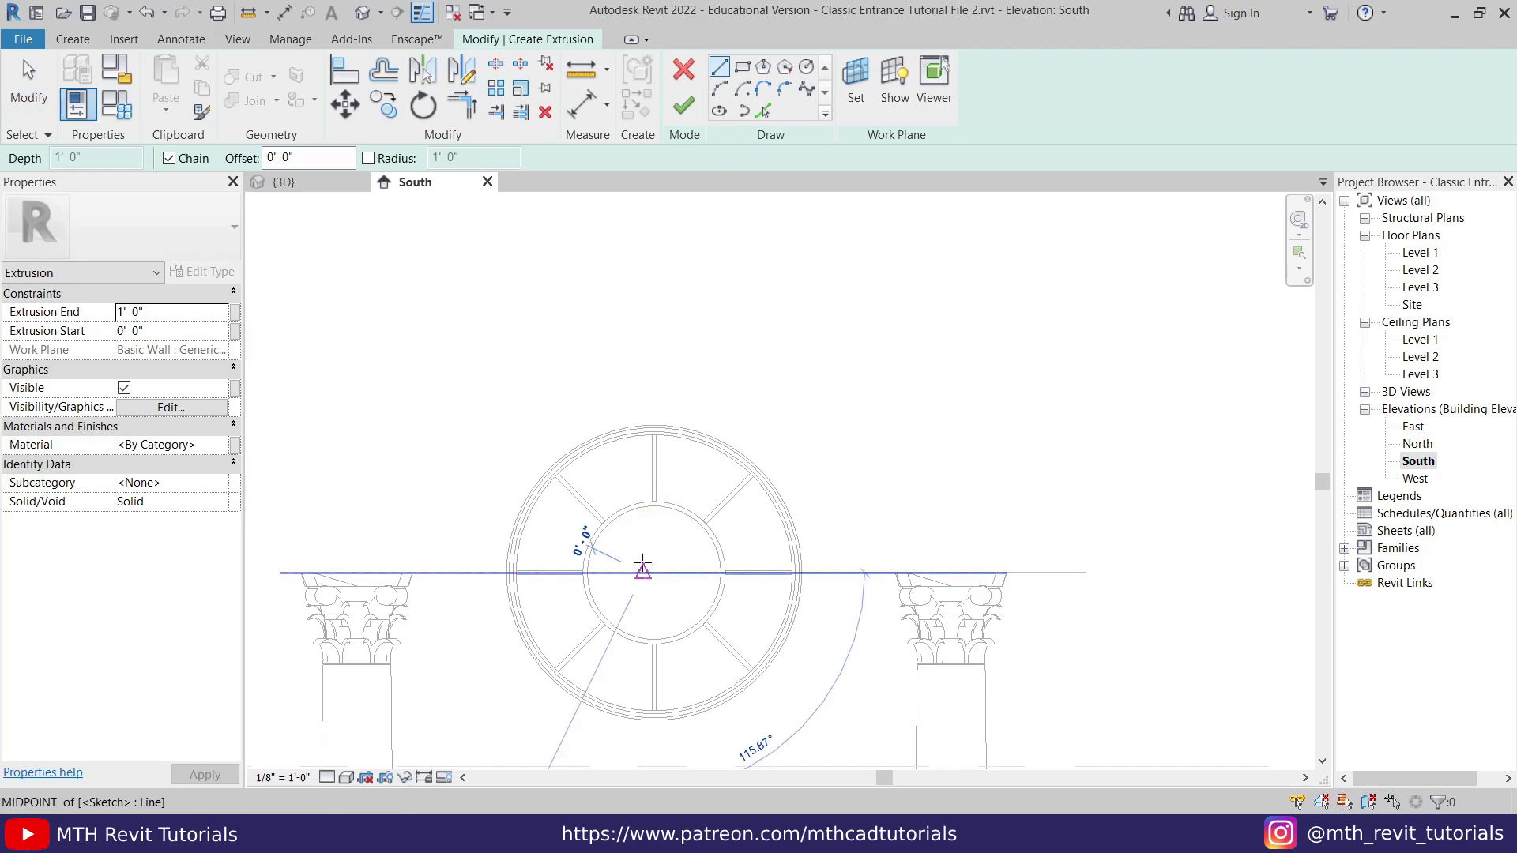
pyautogui.scroll(-2, 632, 340)
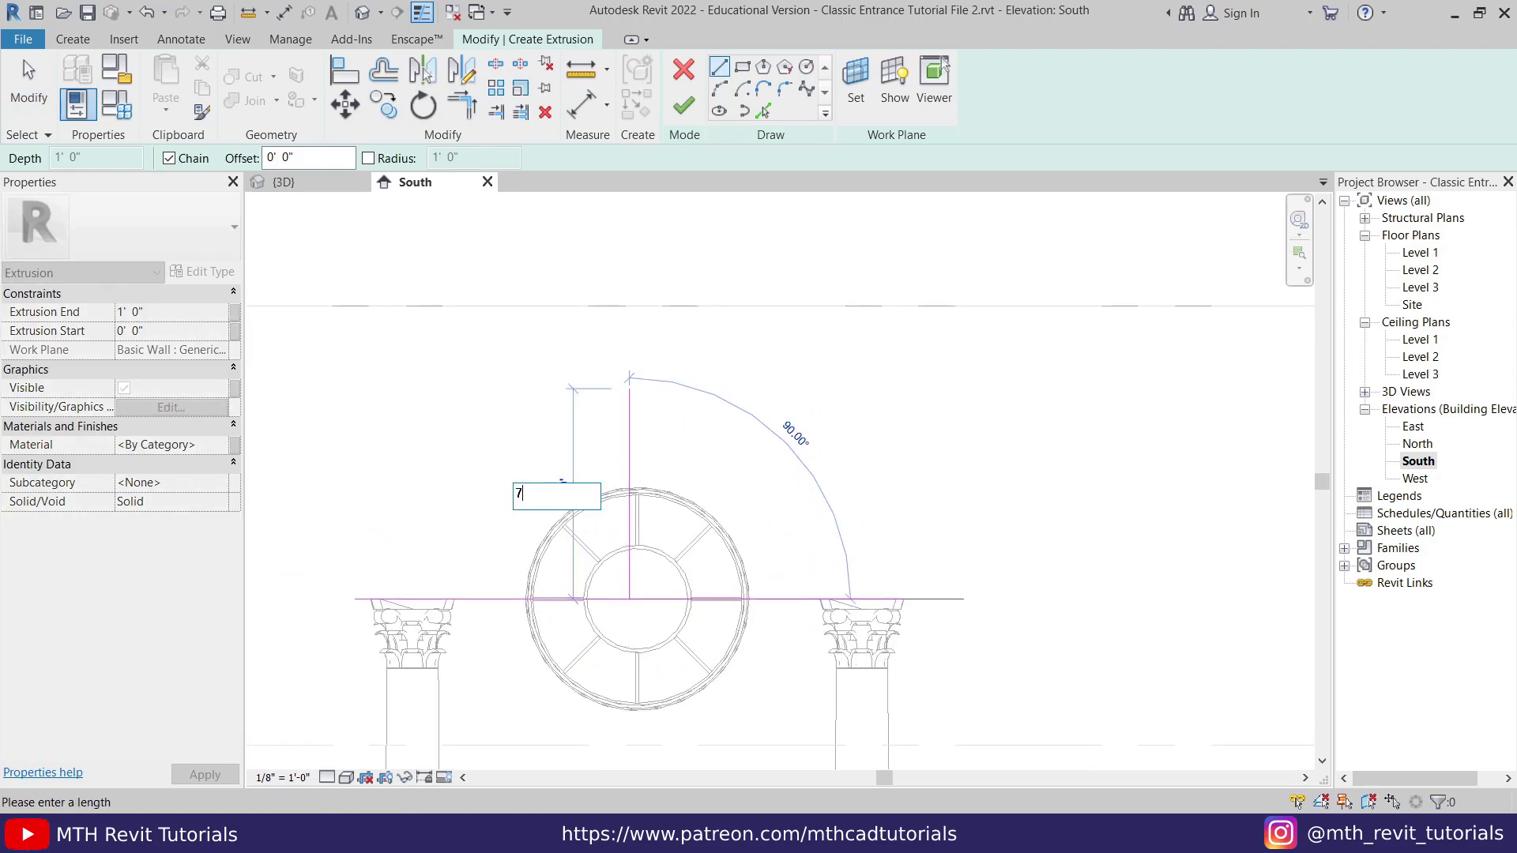
pyautogui.write("7'")
pyautogui.press('Return')
pyautogui.press('Escape')
pyautogui.press('Escape')
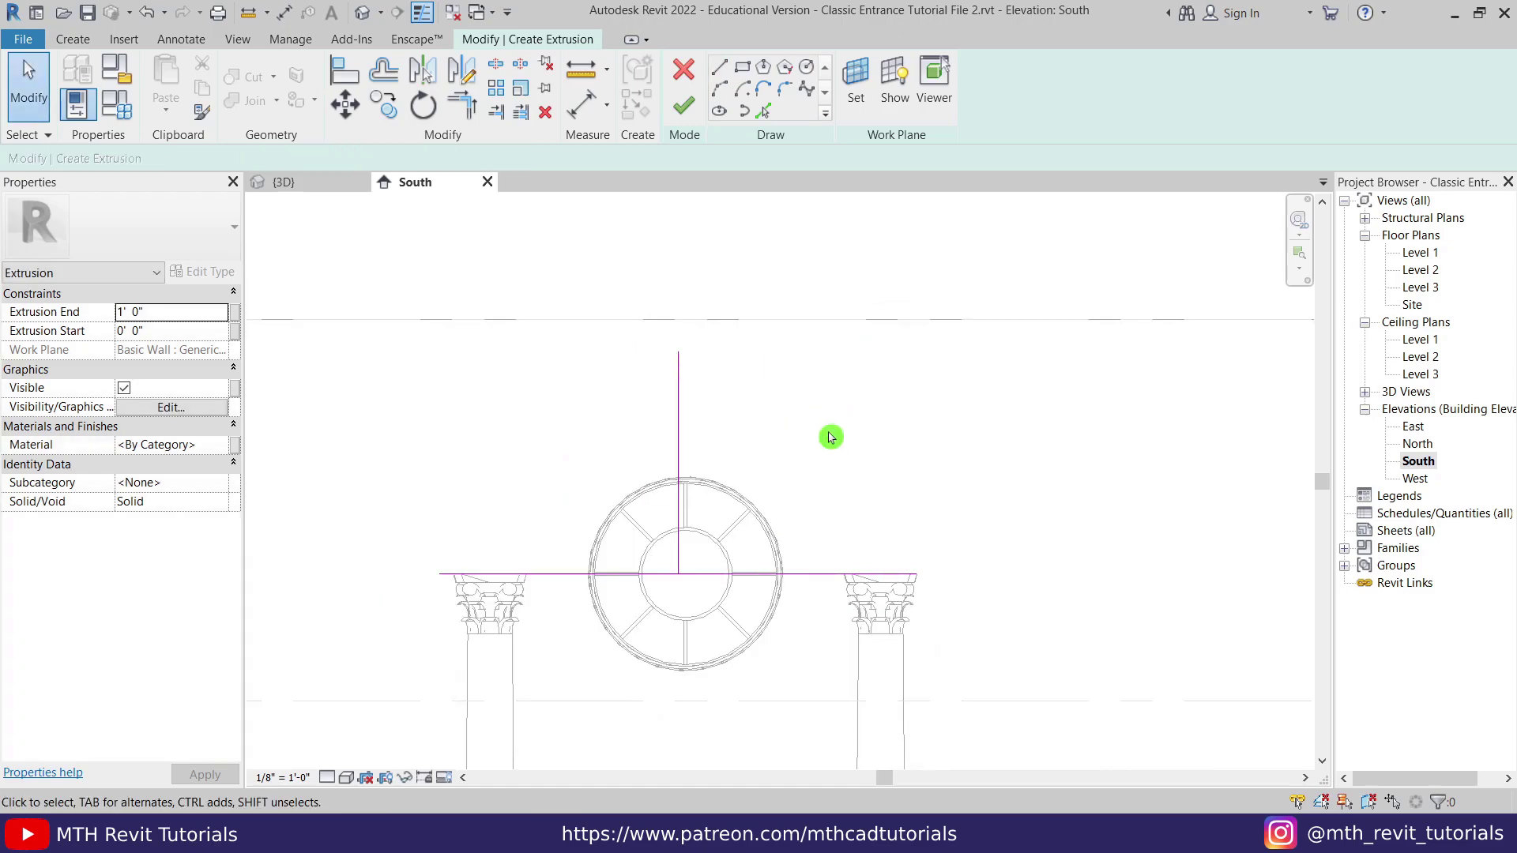
# Move both sketch lines horizontally so the vertical line is centred on the round window's upper vertical mullion
pyautogui.moveTo(579, 619); pyautogui.dragTo(581, 619)
pyautogui.scroll(2, 735, 568)
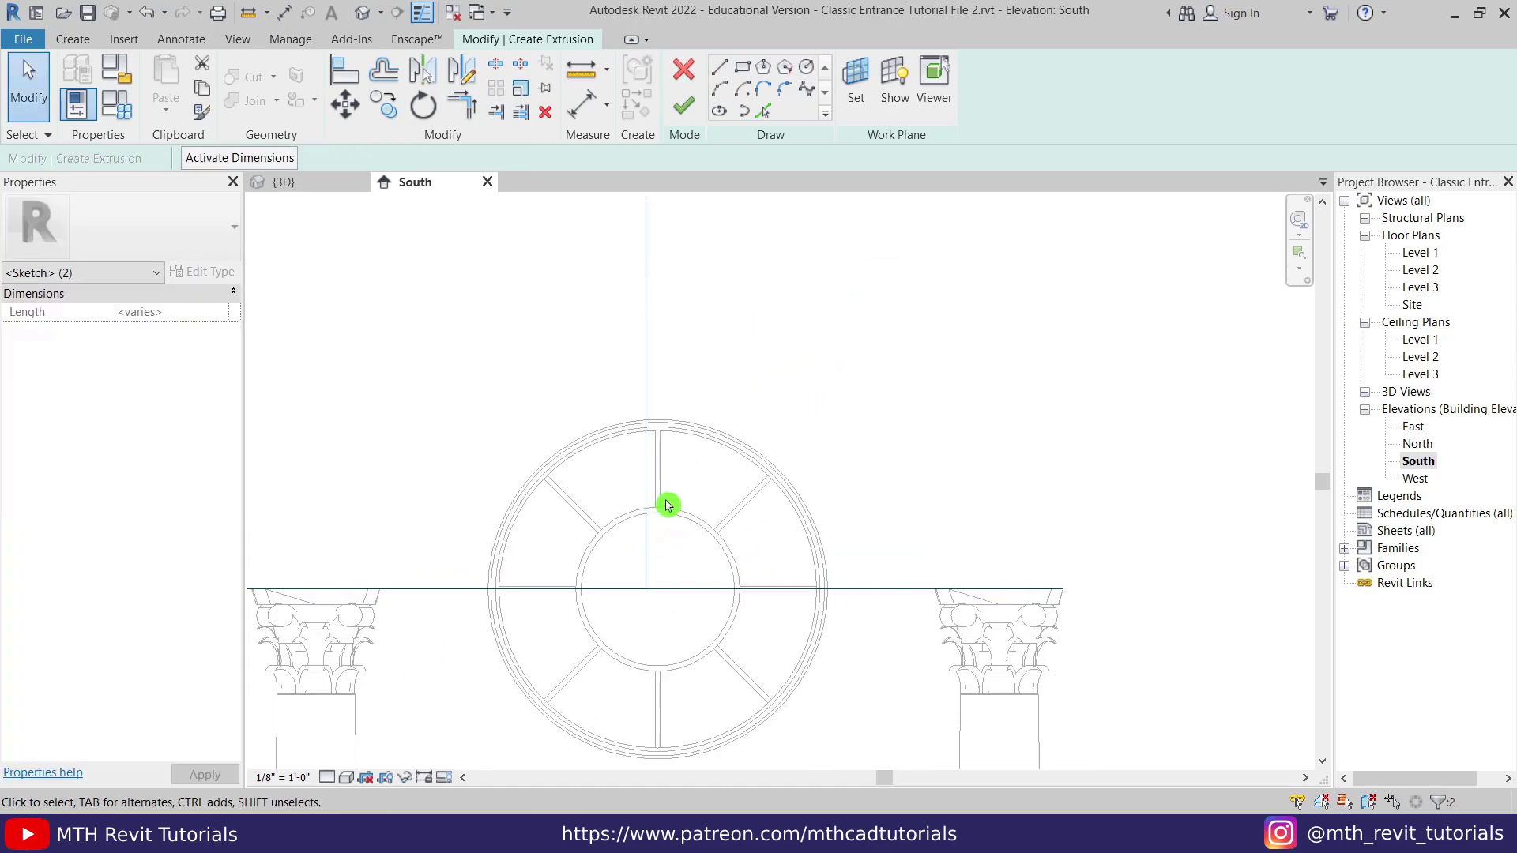
pyautogui.click(345, 115)
pyautogui.scroll(3, 636, 513)
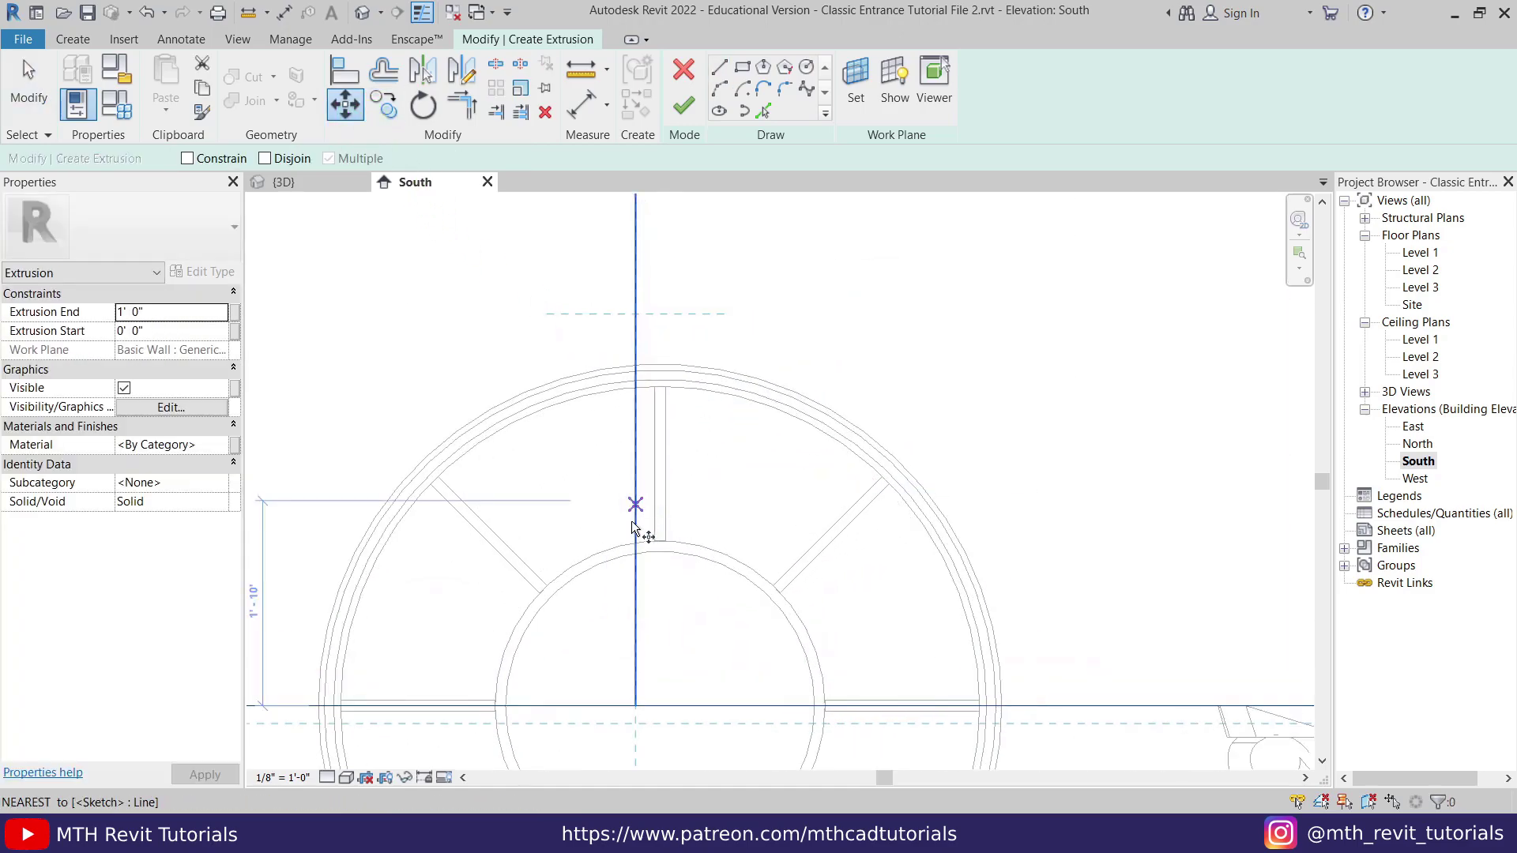
pyautogui.scroll(4, 644, 528)
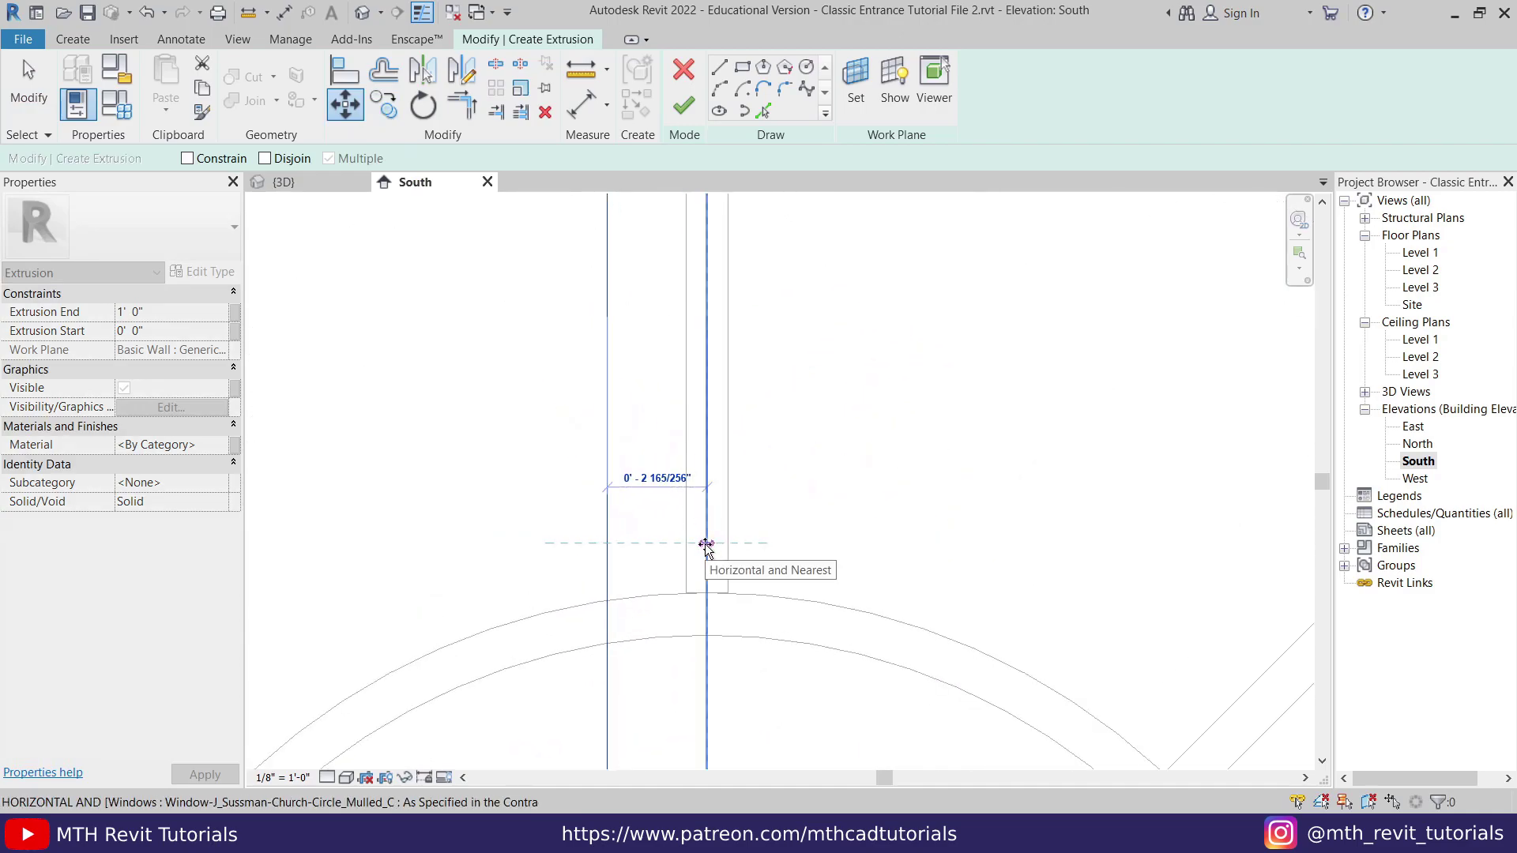
pyautogui.click(706, 545)
pyautogui.scroll(-5, 632, 574)
pyautogui.press('Escape')
pyautogui.scroll(-3, 636, 519)
pyautogui.scroll(-2, 834, 432)
pyautogui.moveTo(836, 433); pyautogui.dragTo(858, 514, button='middle')
pyautogui.scroll(-2, 712, 590)
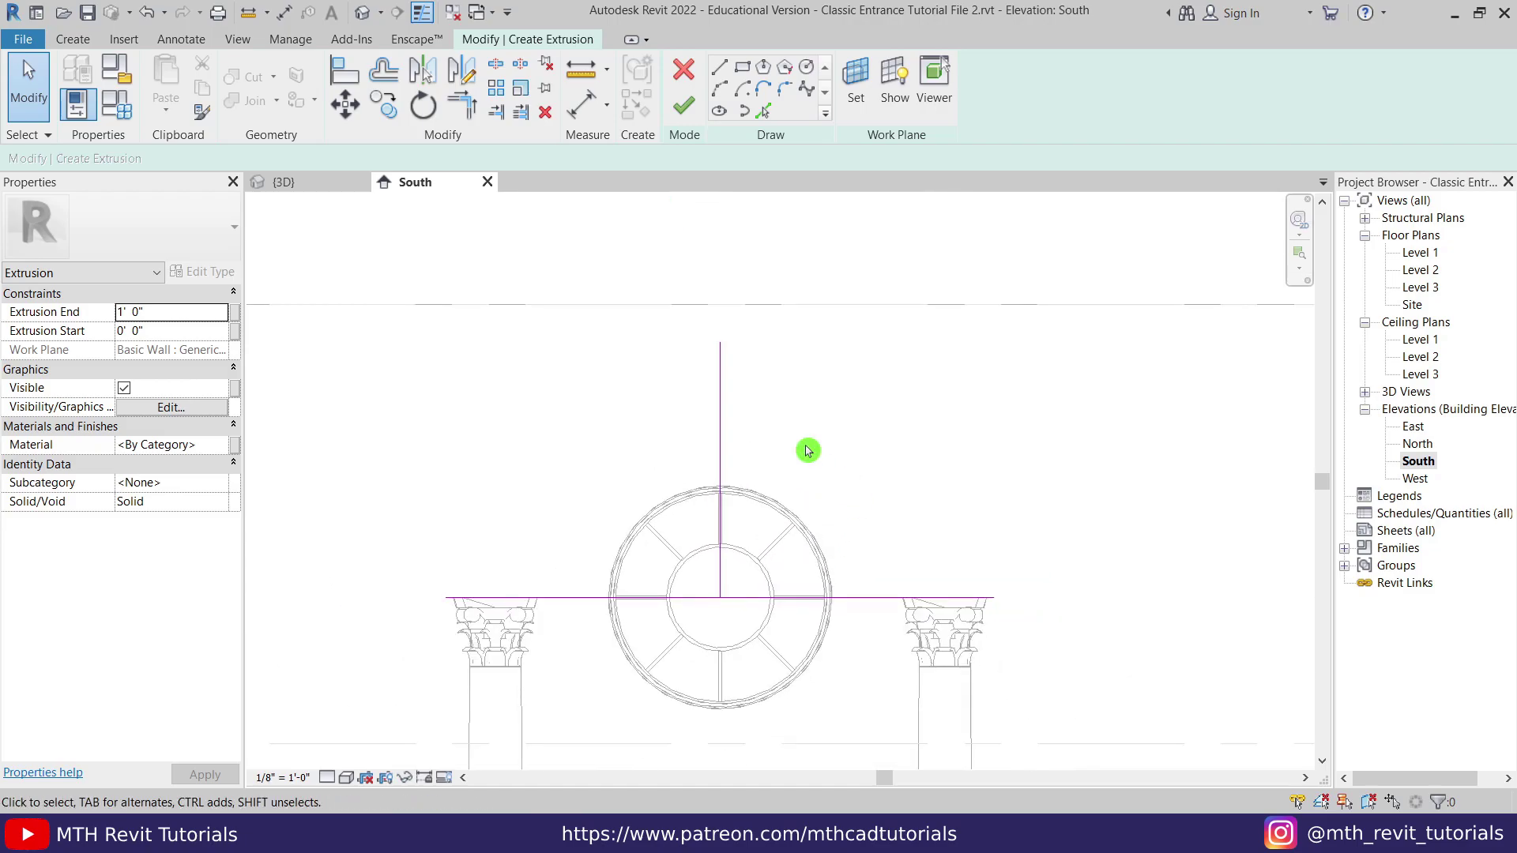
# Sketch two sloping lines from the top of the vertical line to both ends of the base line, forming the gable
pyautogui.click(726, 71)
pyautogui.click(714, 334)
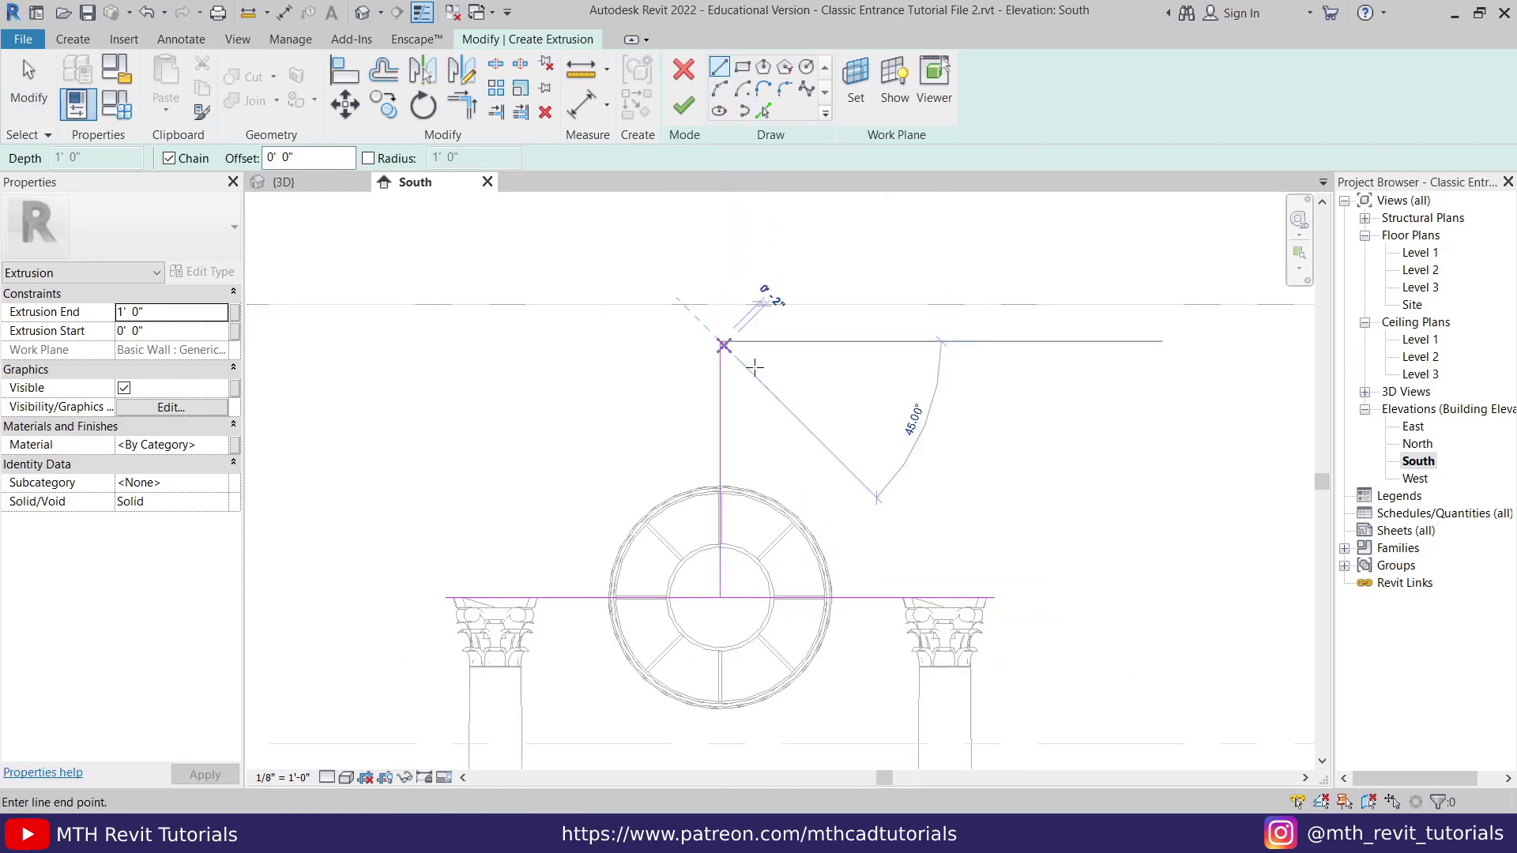
pyautogui.click(993, 597)
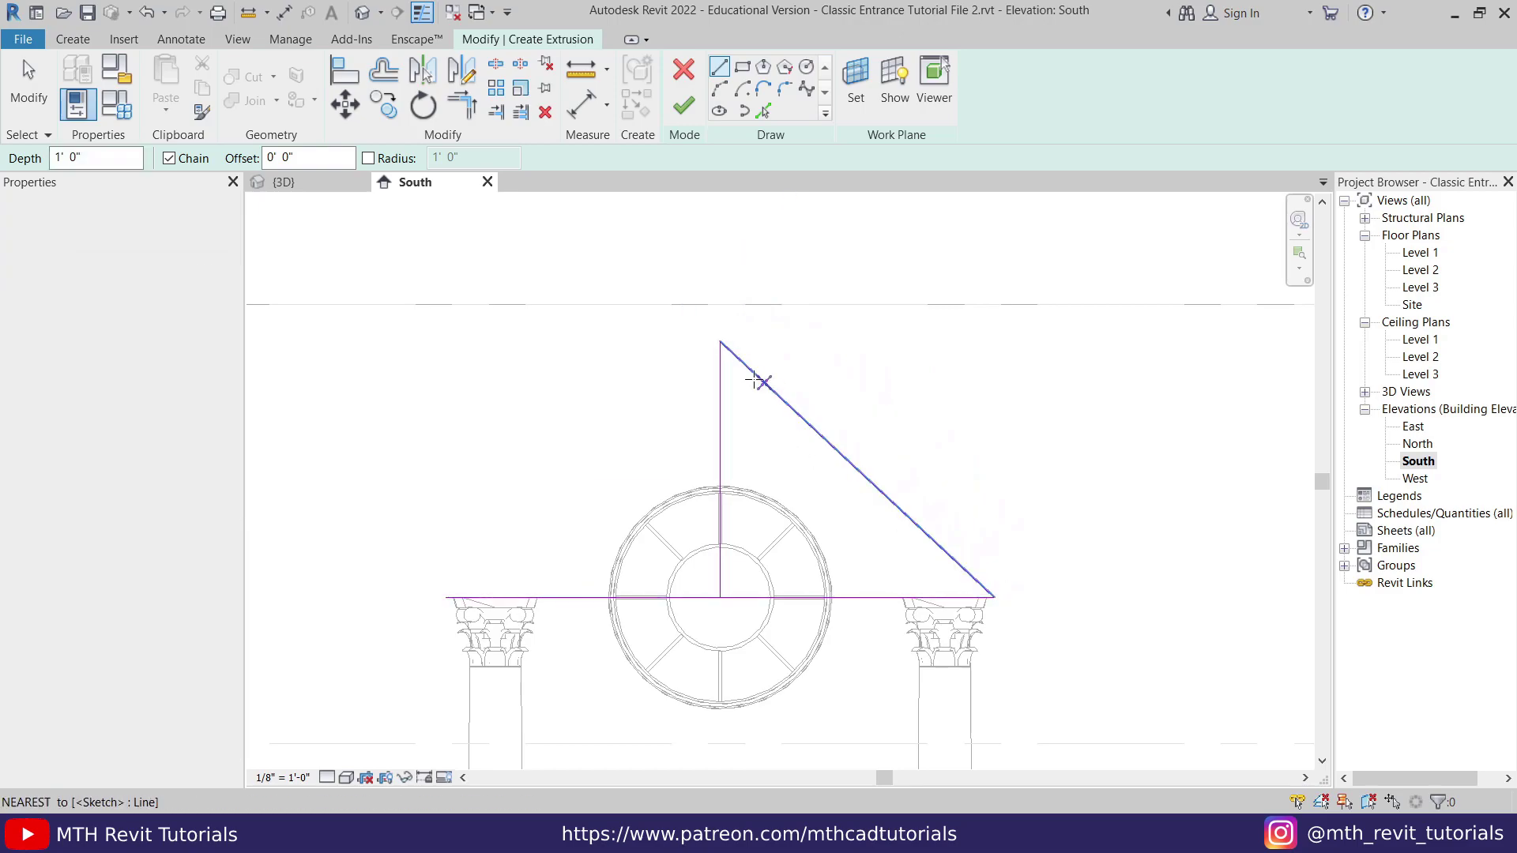
pyautogui.click(719, 341)
pyautogui.click(447, 597)
pyautogui.press('Escape')
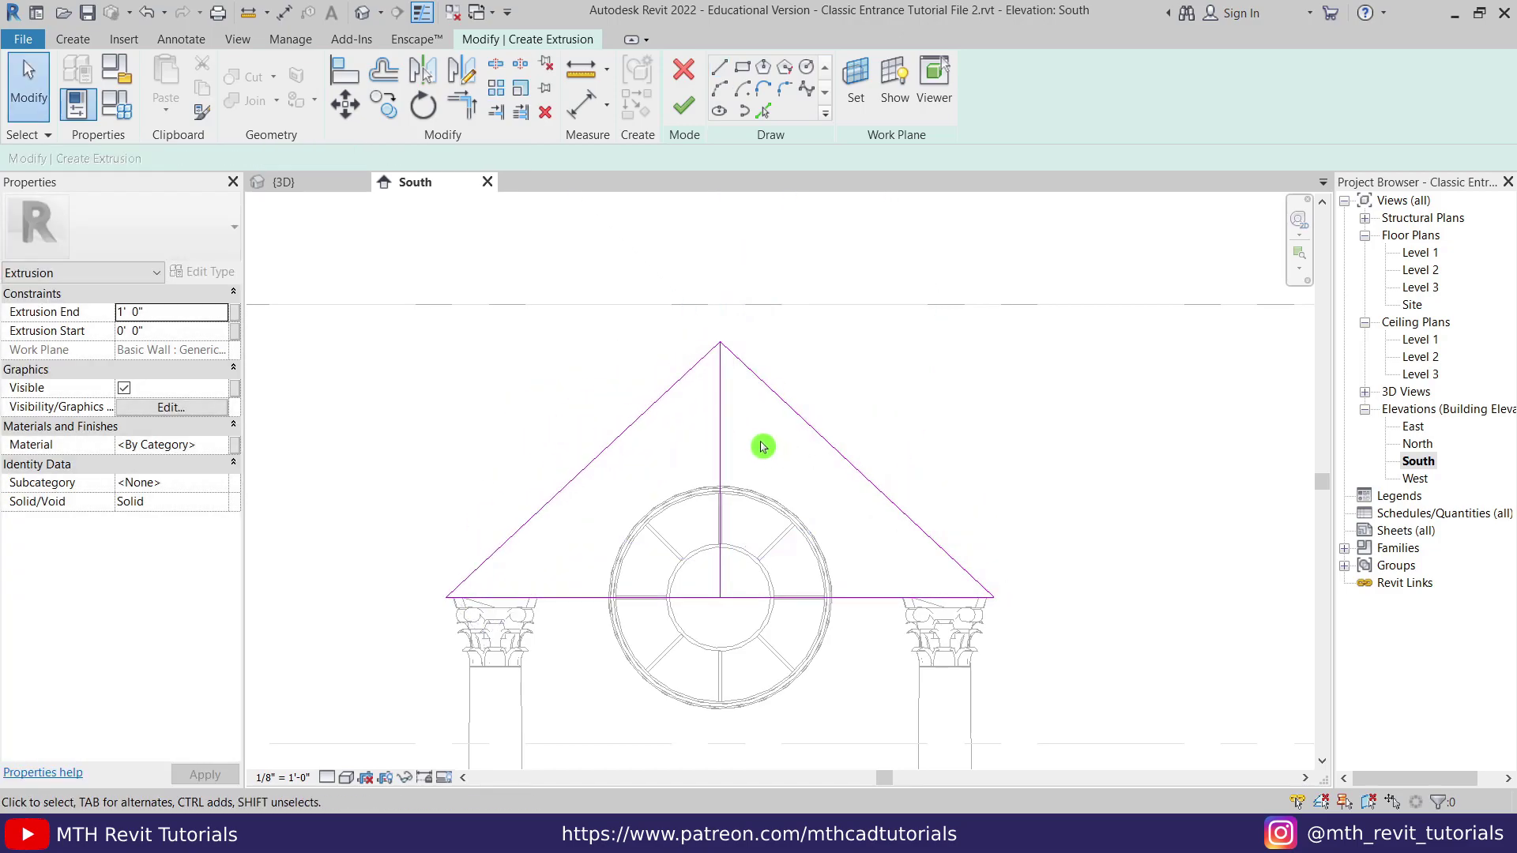
# Delete the vertical helper line and sketch a circle of radius 3'6" centred on the base line's midpoint
pyautogui.click(720, 447)
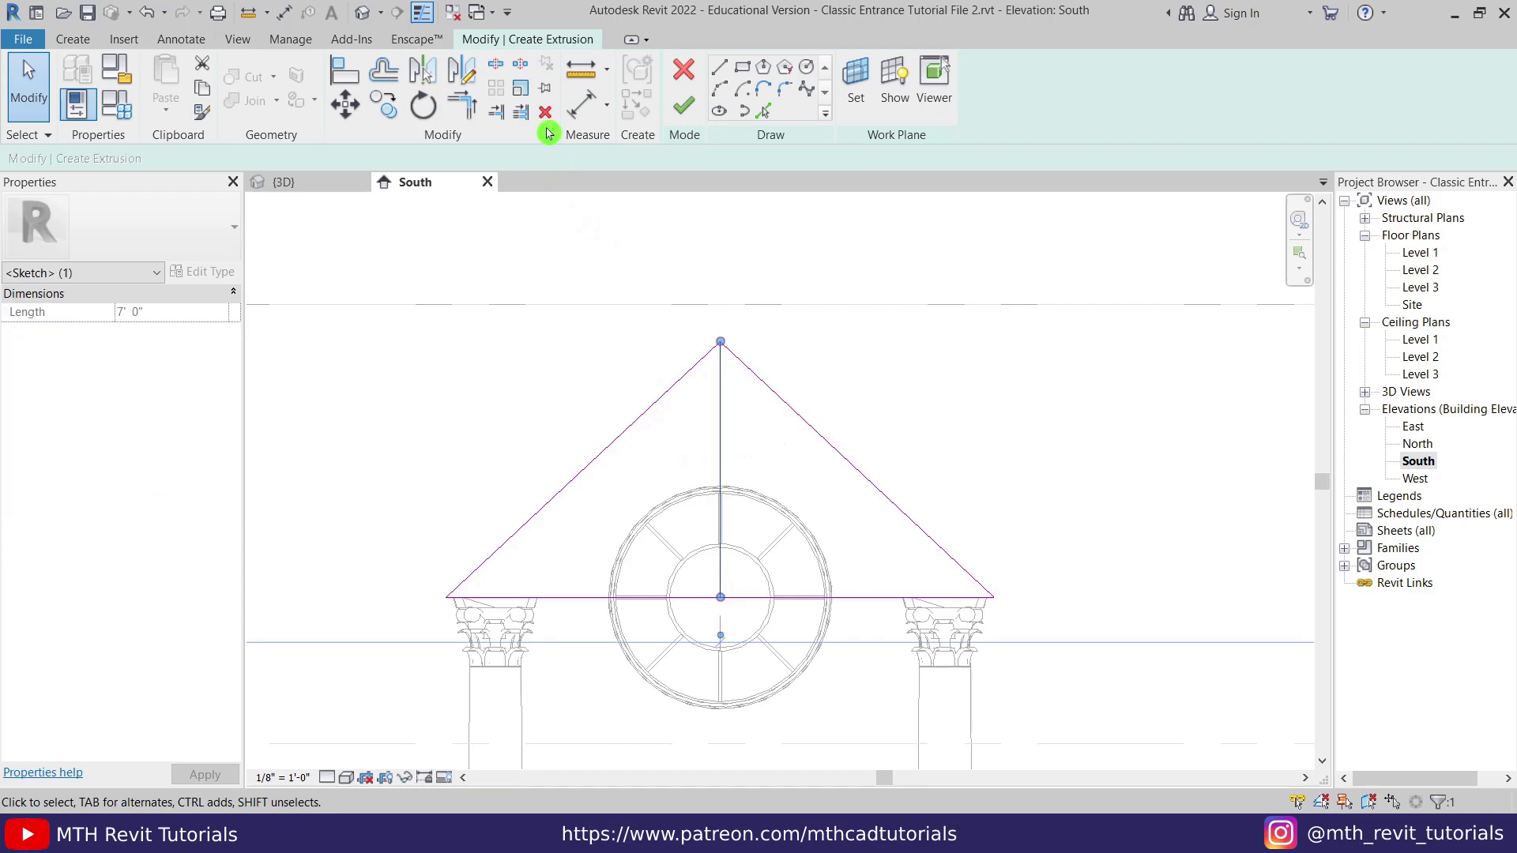
pyautogui.moveTo(695, 458); pyautogui.dragTo(697, 407, button='middle')
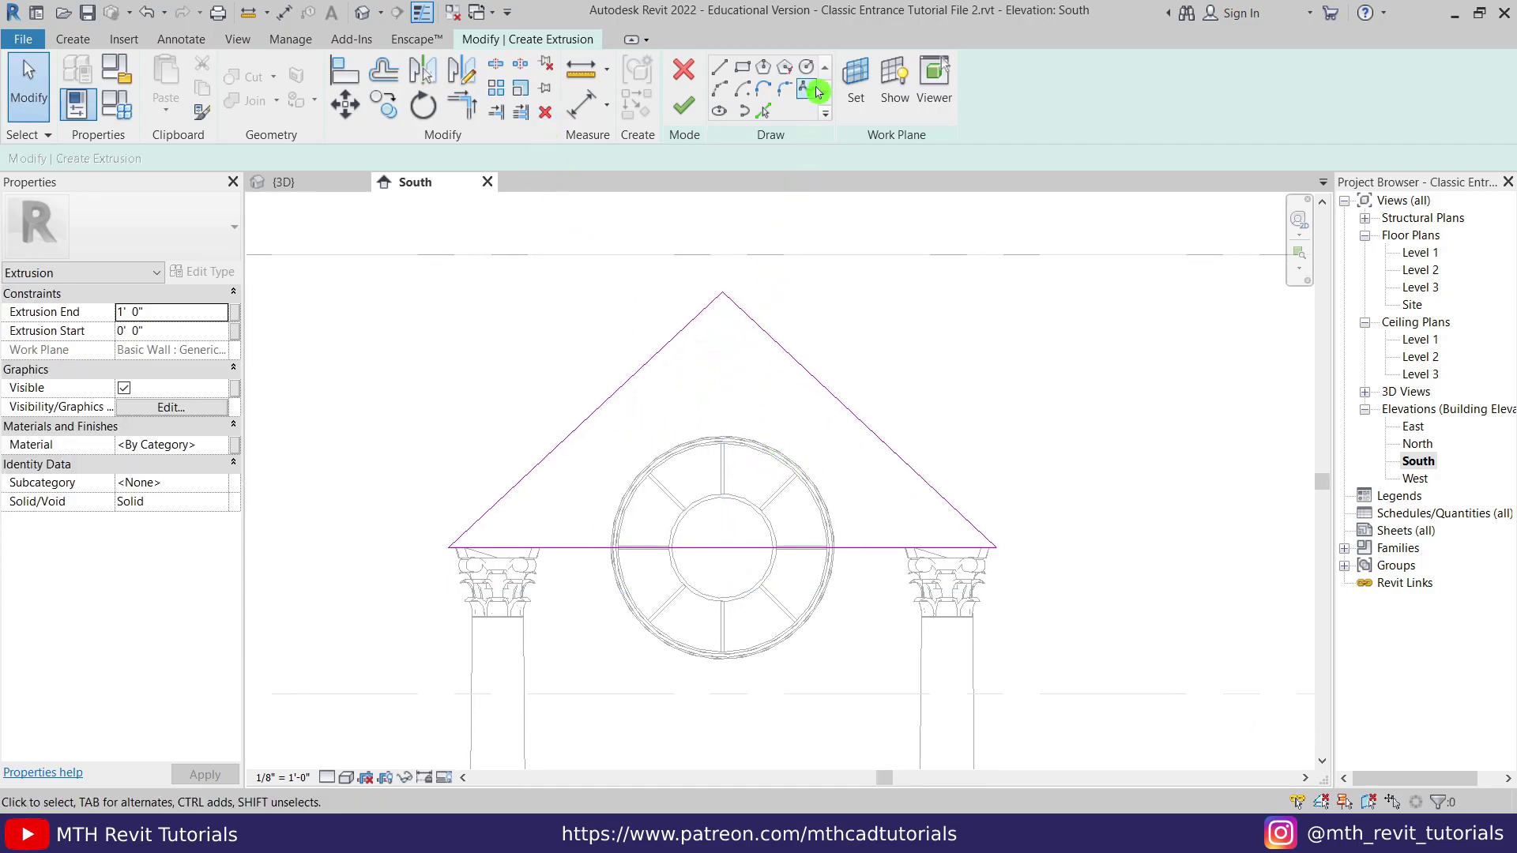
pyautogui.click(805, 72)
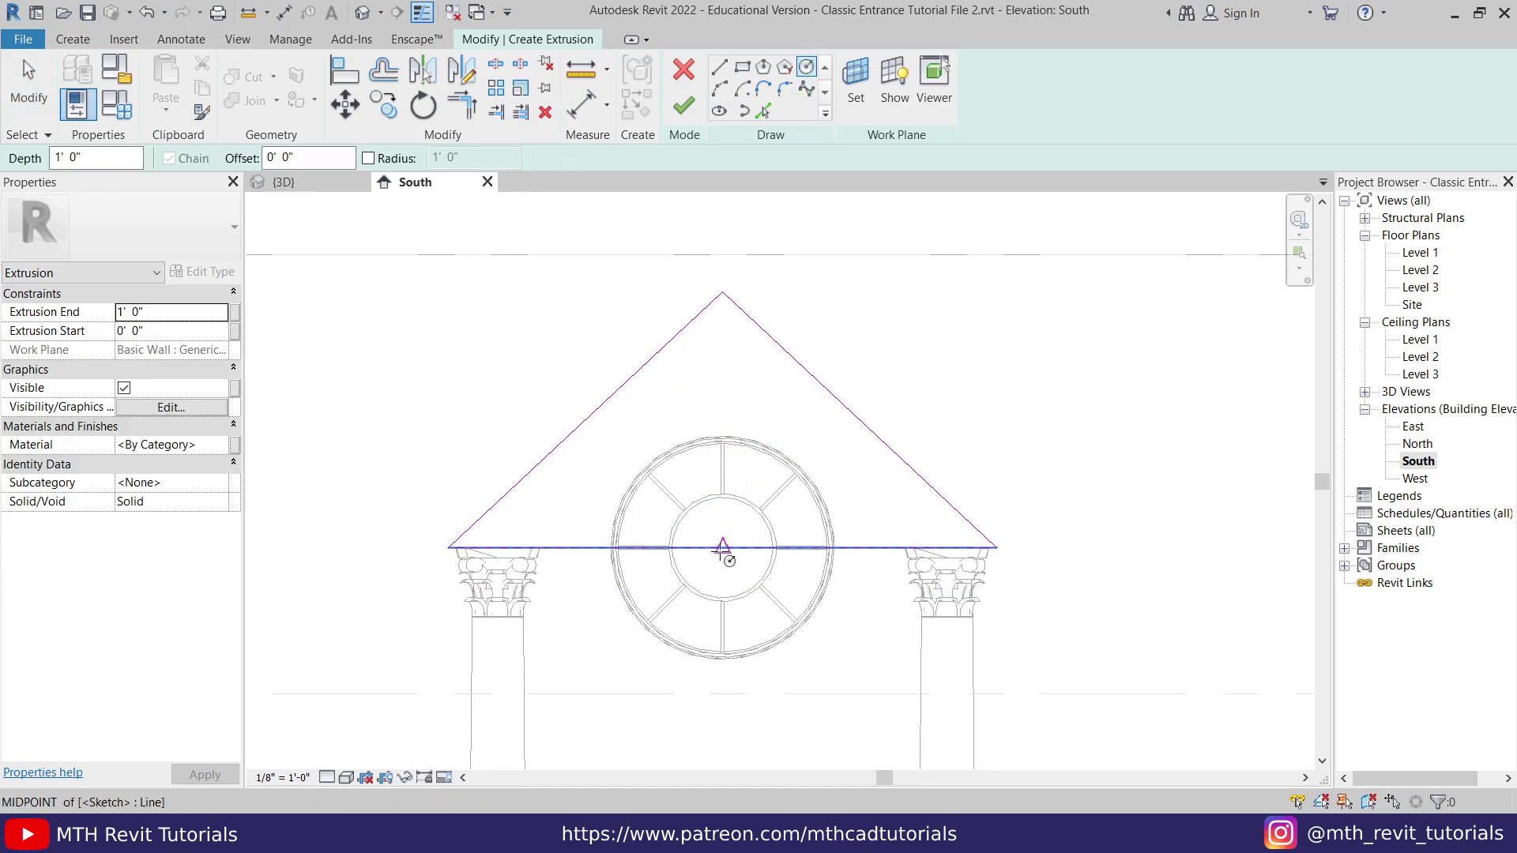
pyautogui.click(722, 547)
pyautogui.write("3'6")
pyautogui.press('Return')
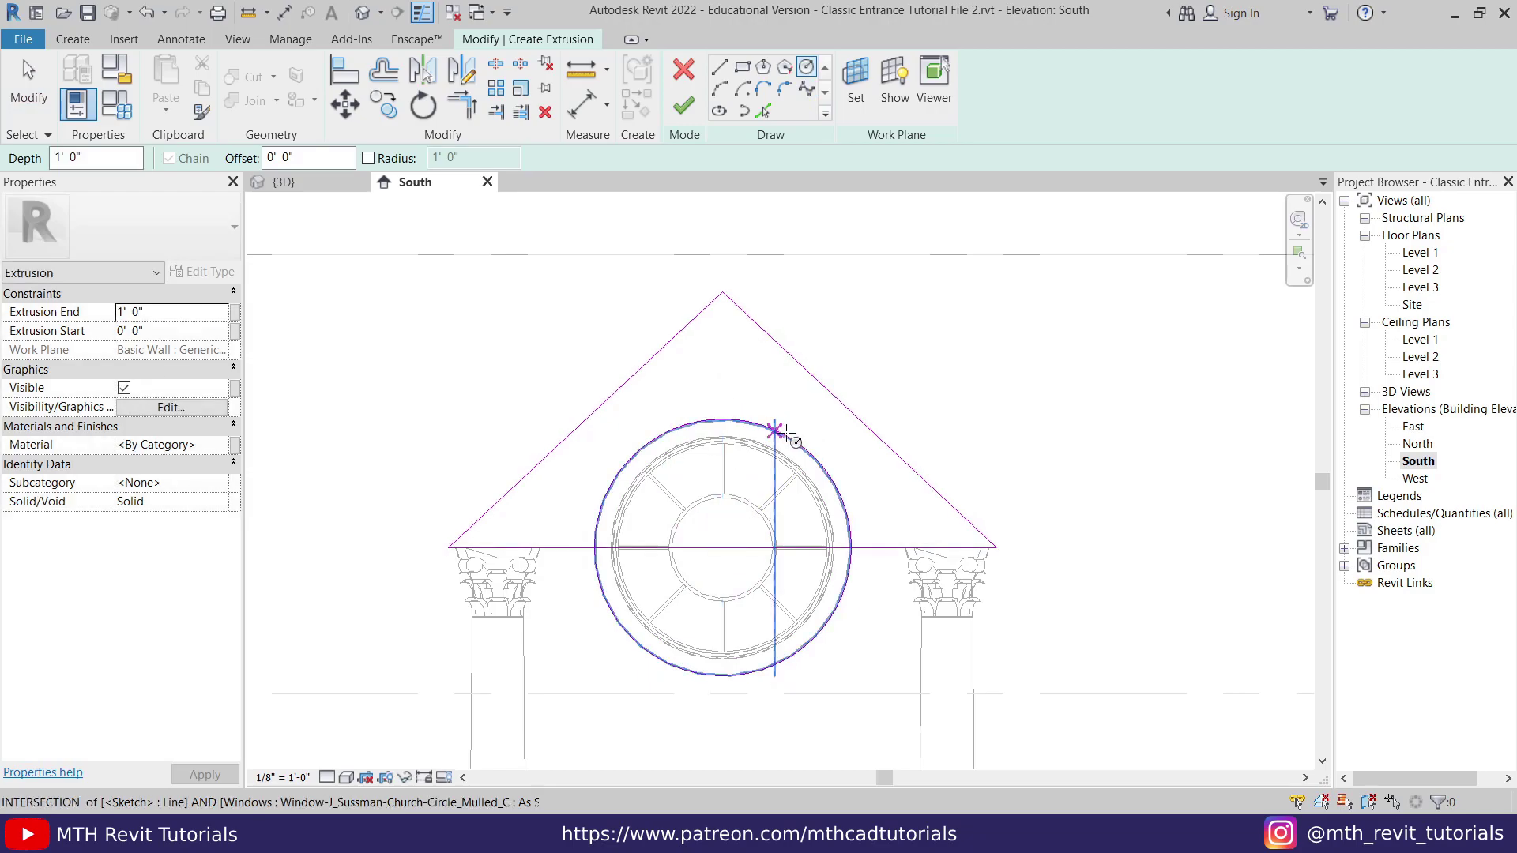
pyautogui.scroll(2, 747, 529)
pyautogui.press('Escape')
# Split the circle and base line, and trim them into an arch over the round window with short base segments on both sides
pyautogui.moveTo(776, 604); pyautogui.dragTo(773, 548, button='middle')
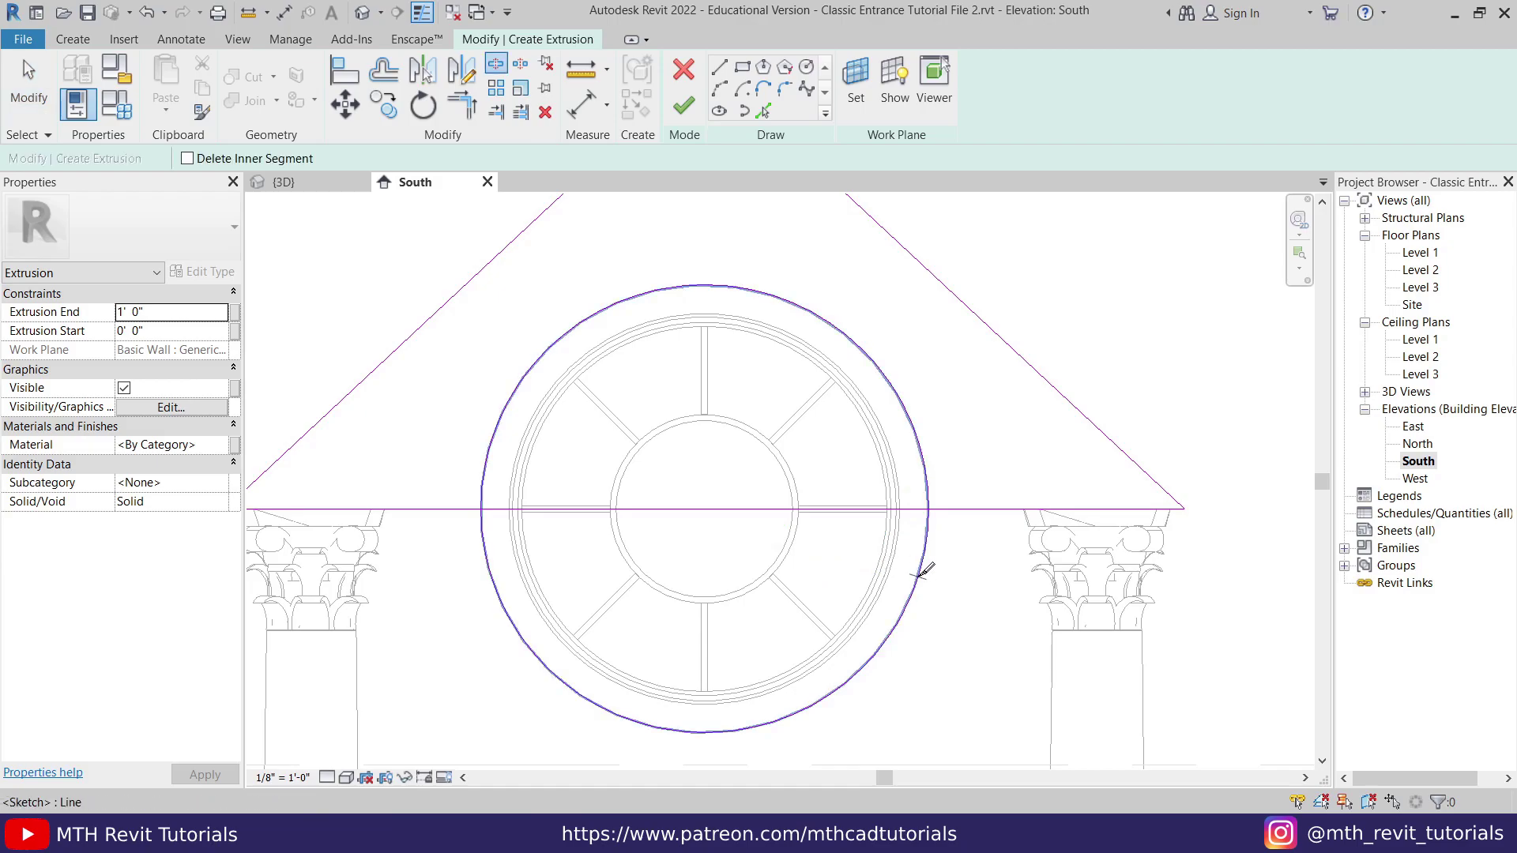
pyautogui.click(731, 512)
pyautogui.press('Escape')
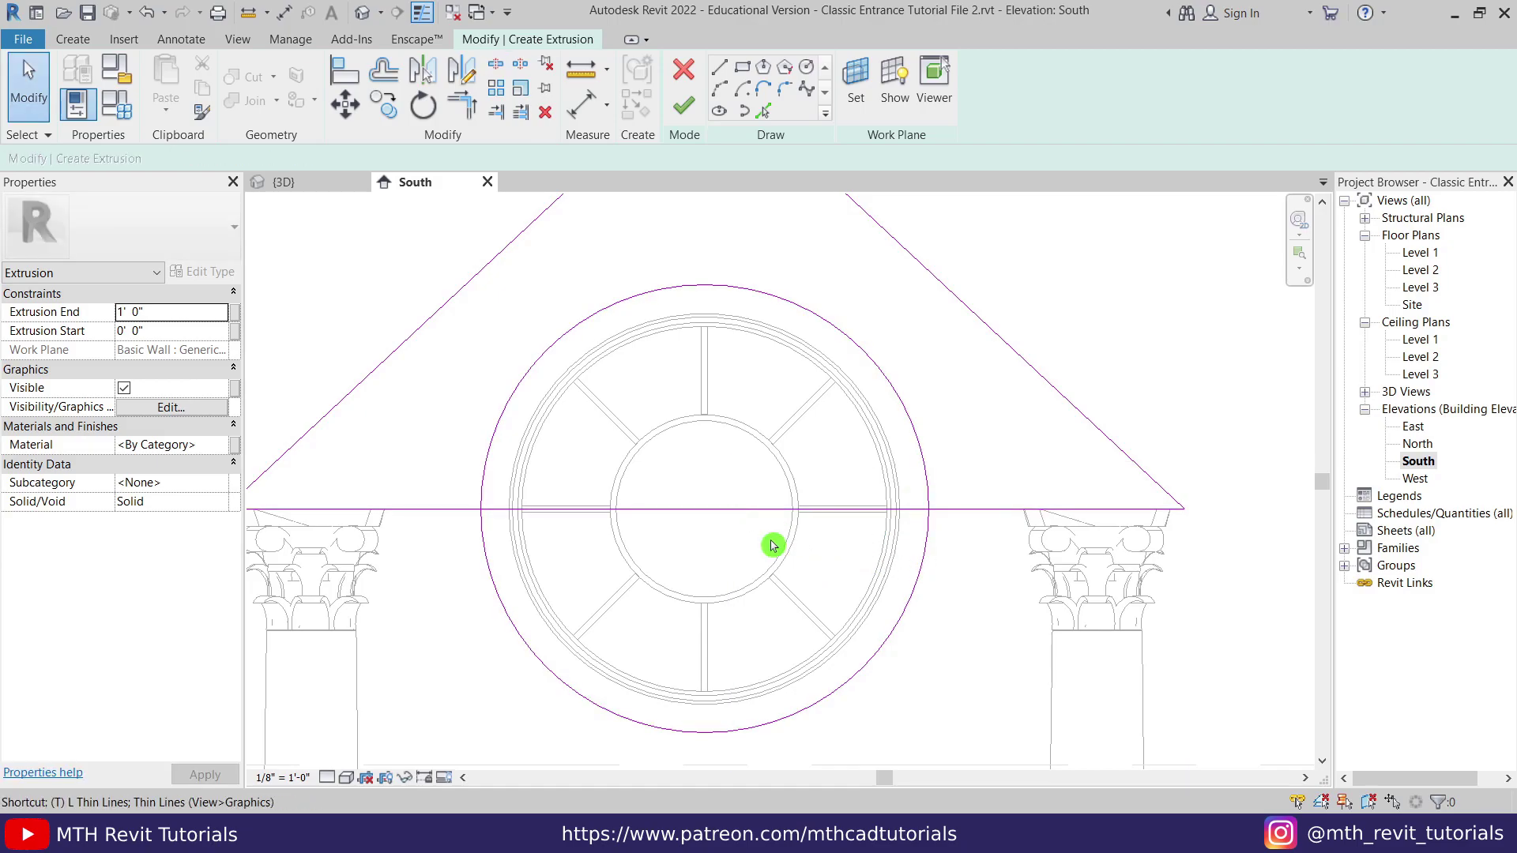
pyautogui.press('t')
pyautogui.press('r')
pyautogui.click(967, 509)
pyautogui.click(929, 490)
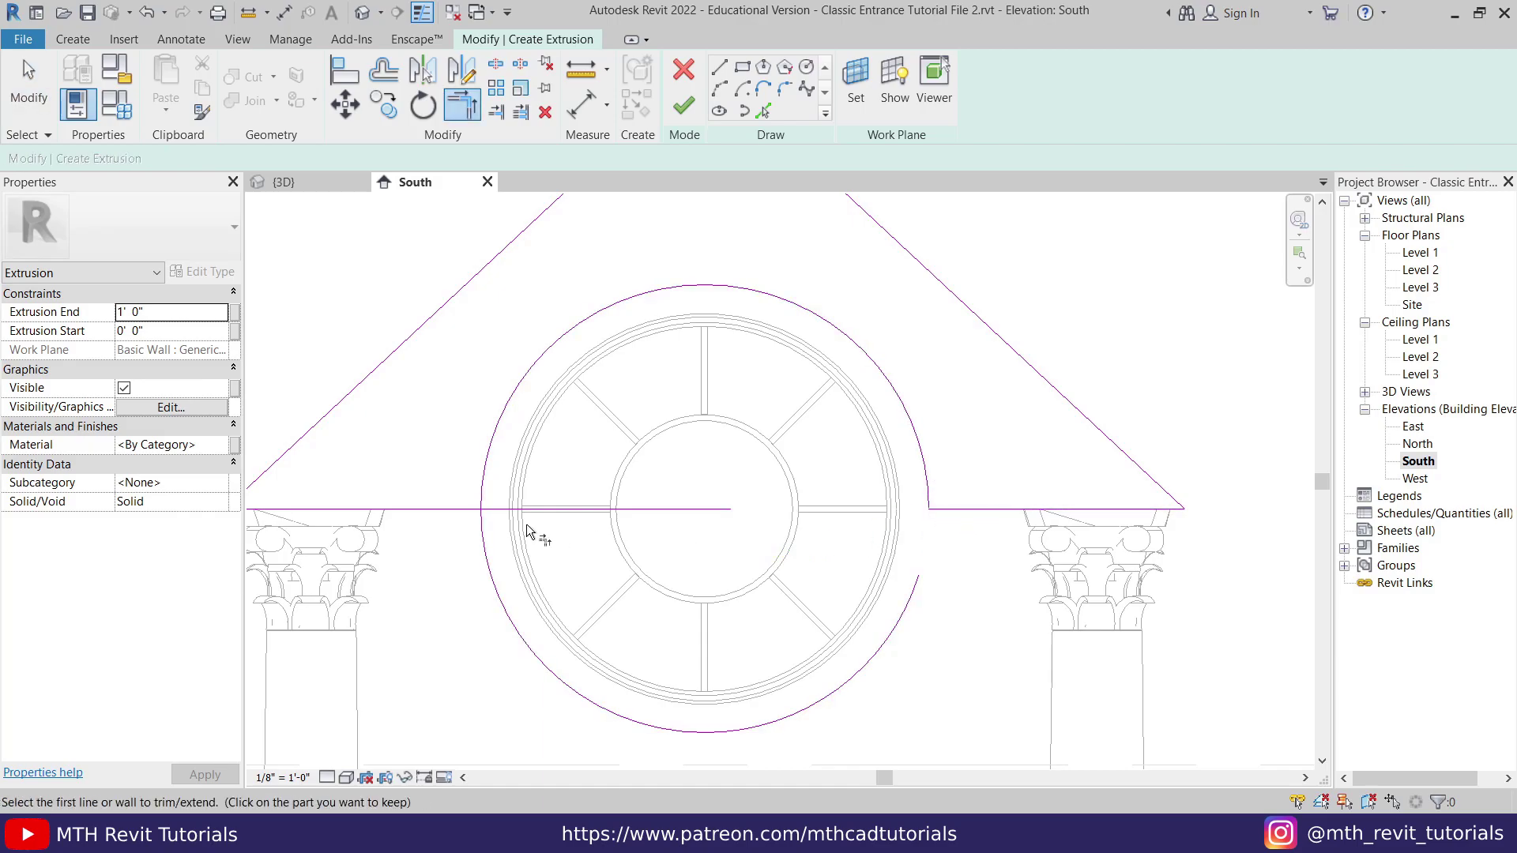
pyautogui.scroll(-3, 592, 542)
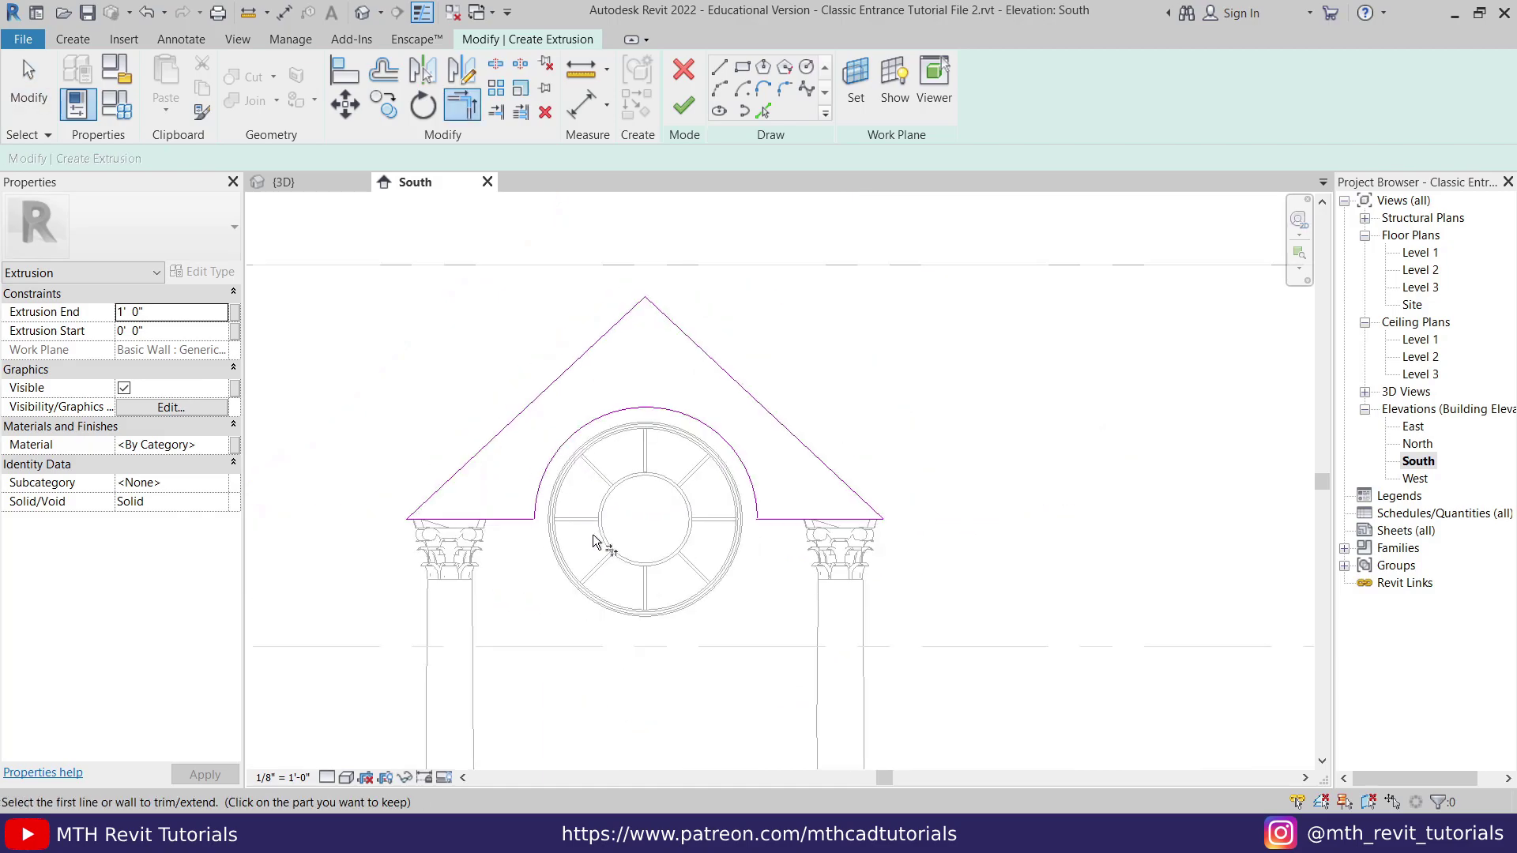
pyautogui.press('Escape')
# Finish the gable sketch and set the roof extrusion's depth to 12' in the 3D view
pyautogui.moveTo(363, 258)
pyautogui.mouseDown()
pyautogui.moveTo(408, 303)
pyautogui.moveTo(811, 540)
pyautogui.moveTo(948, 590)
pyautogui.moveTo(1003, 578)
pyautogui.mouseUp()
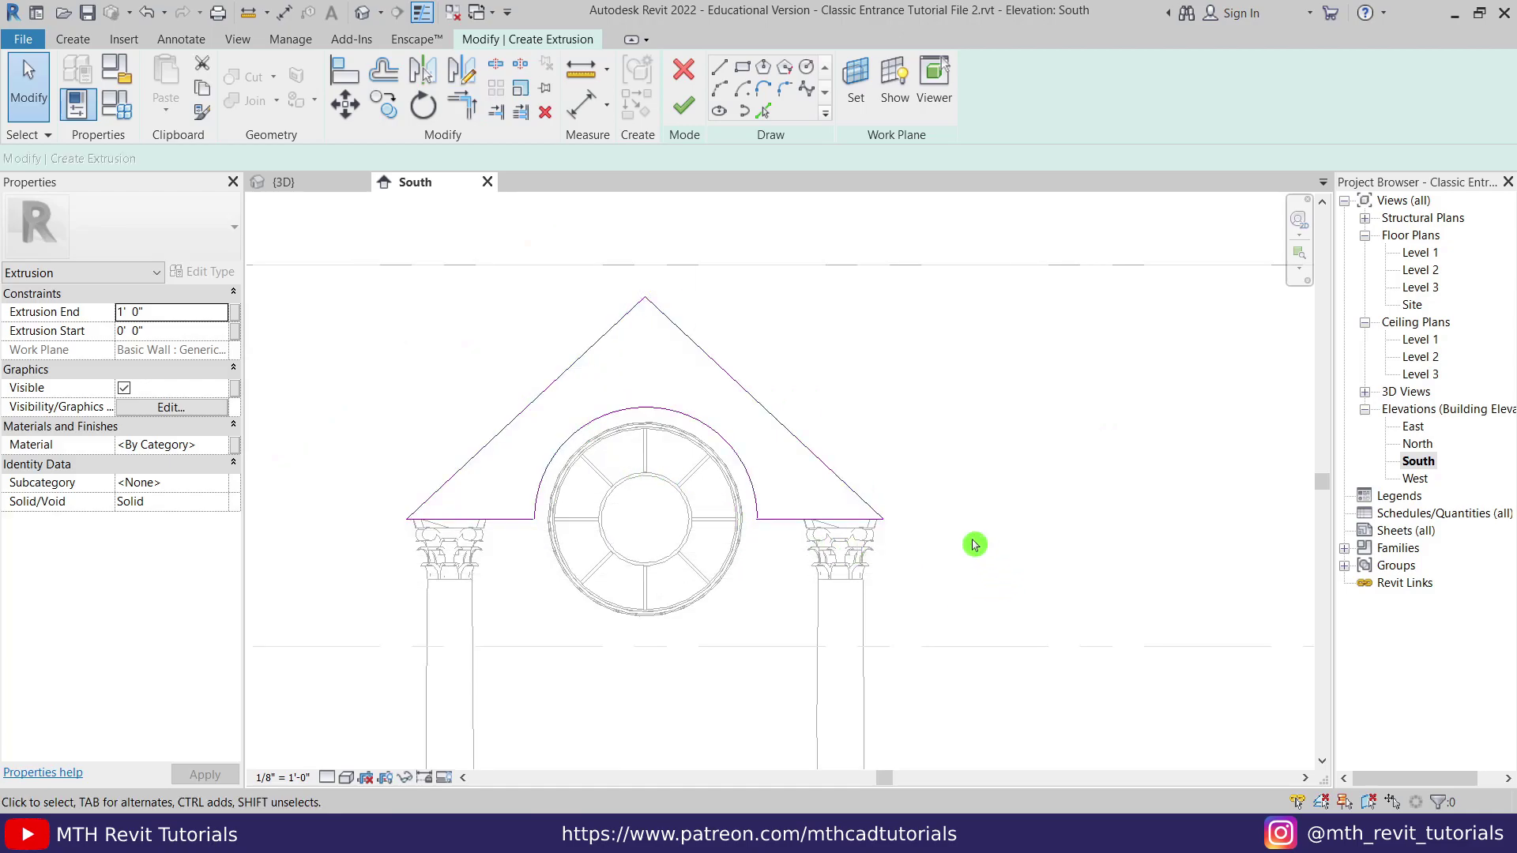
pyautogui.click(685, 107)
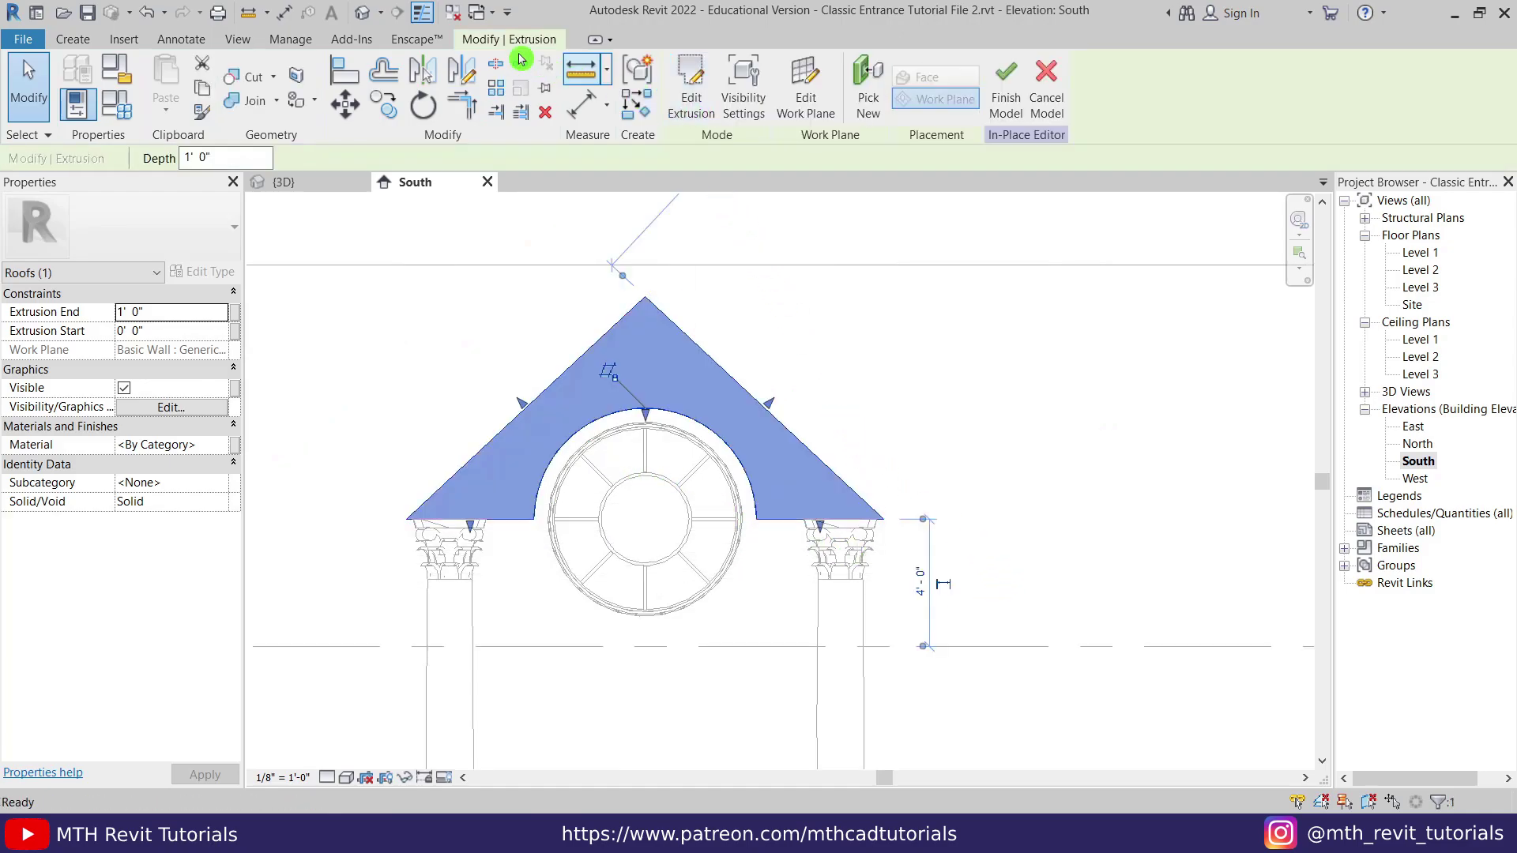
pyautogui.click(363, 15)
pyautogui.scroll(1, 679, 295)
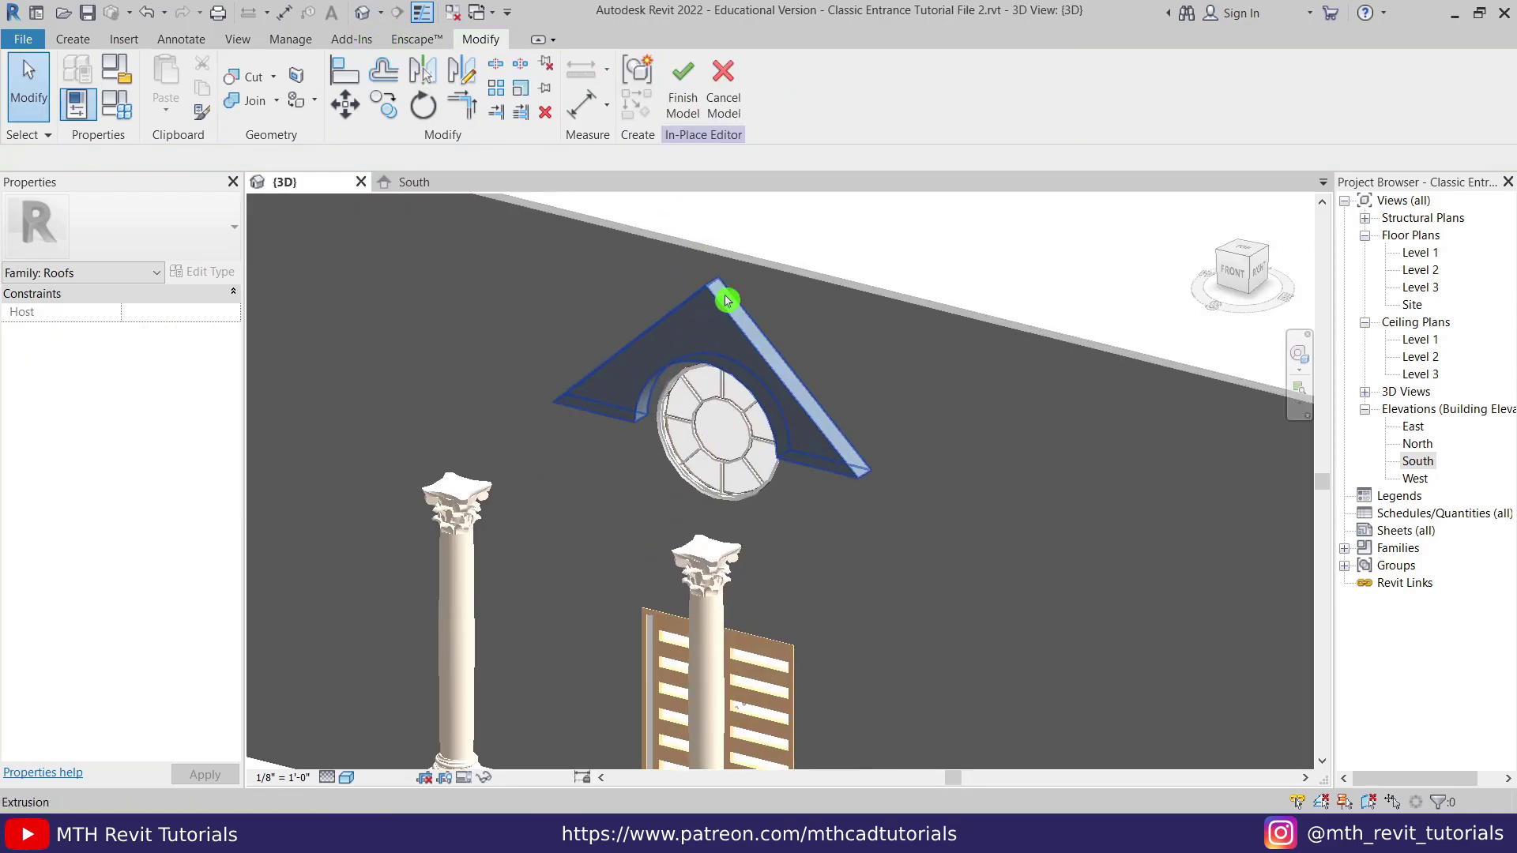
pyautogui.scroll(1, 681, 303)
pyautogui.click(715, 298)
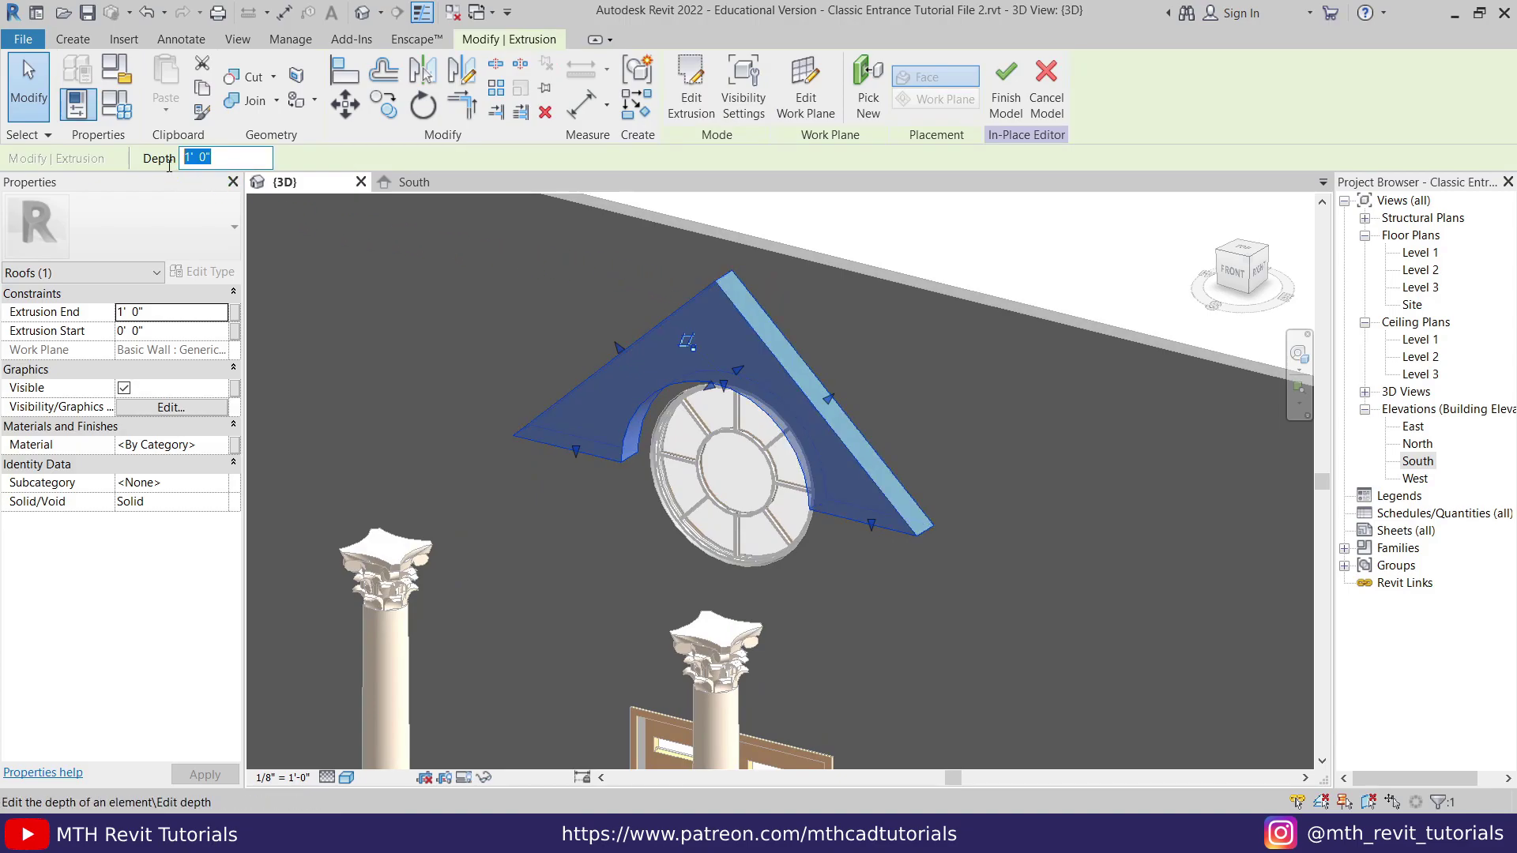
pyautogui.write("12'")
pyautogui.press('Return')
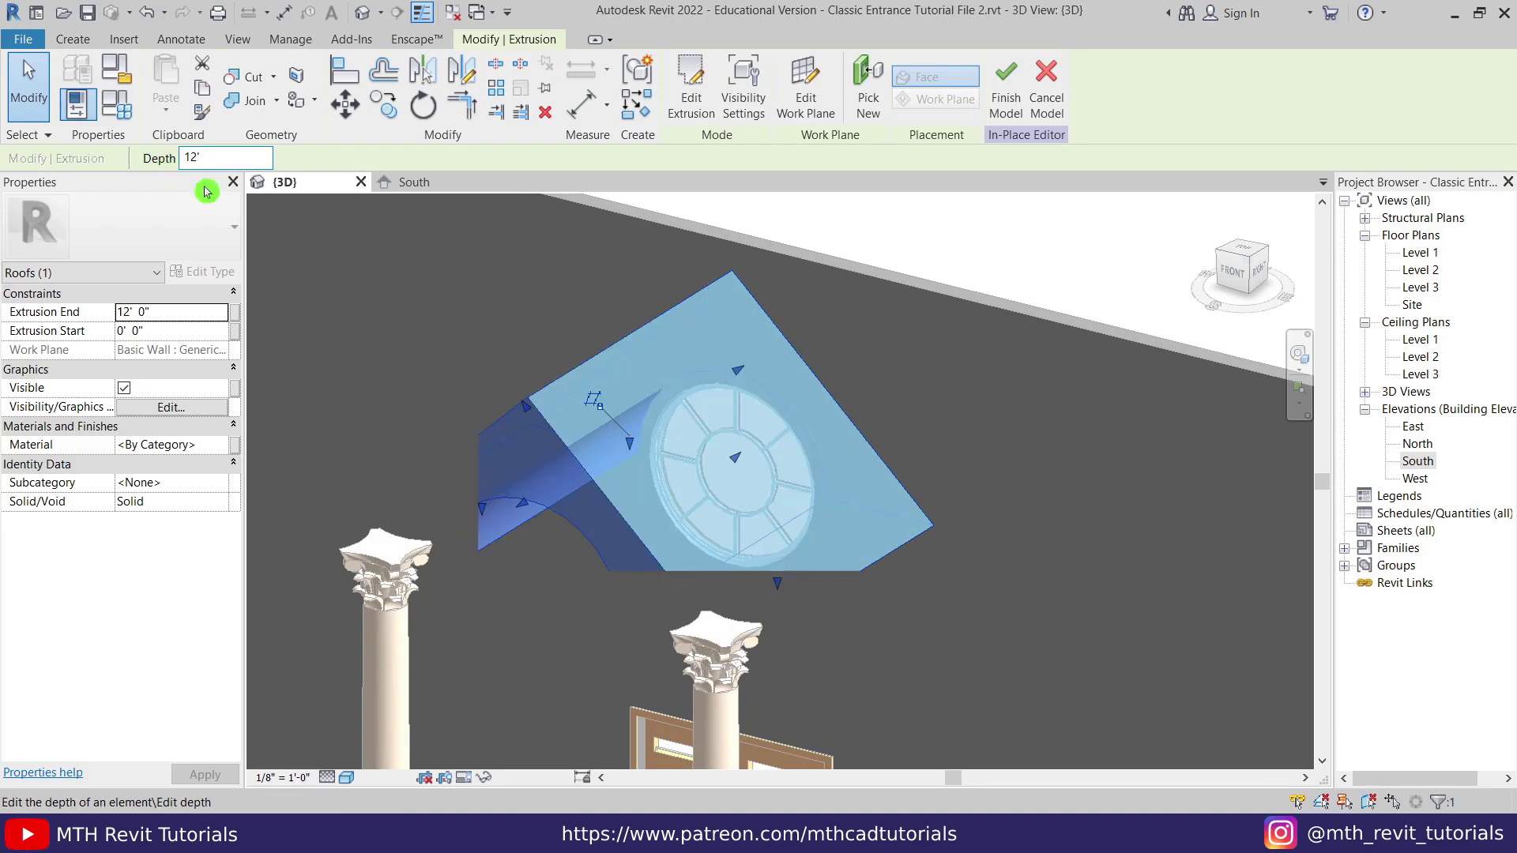
# Examine in 3D how the extruded gable roof sits on the two column capitals
pyautogui.keyDown('shift'); pyautogui.moveTo(457, 276); pyautogui.dragTo(536, 322, button='middle'); pyautogui.keyUp('shift')
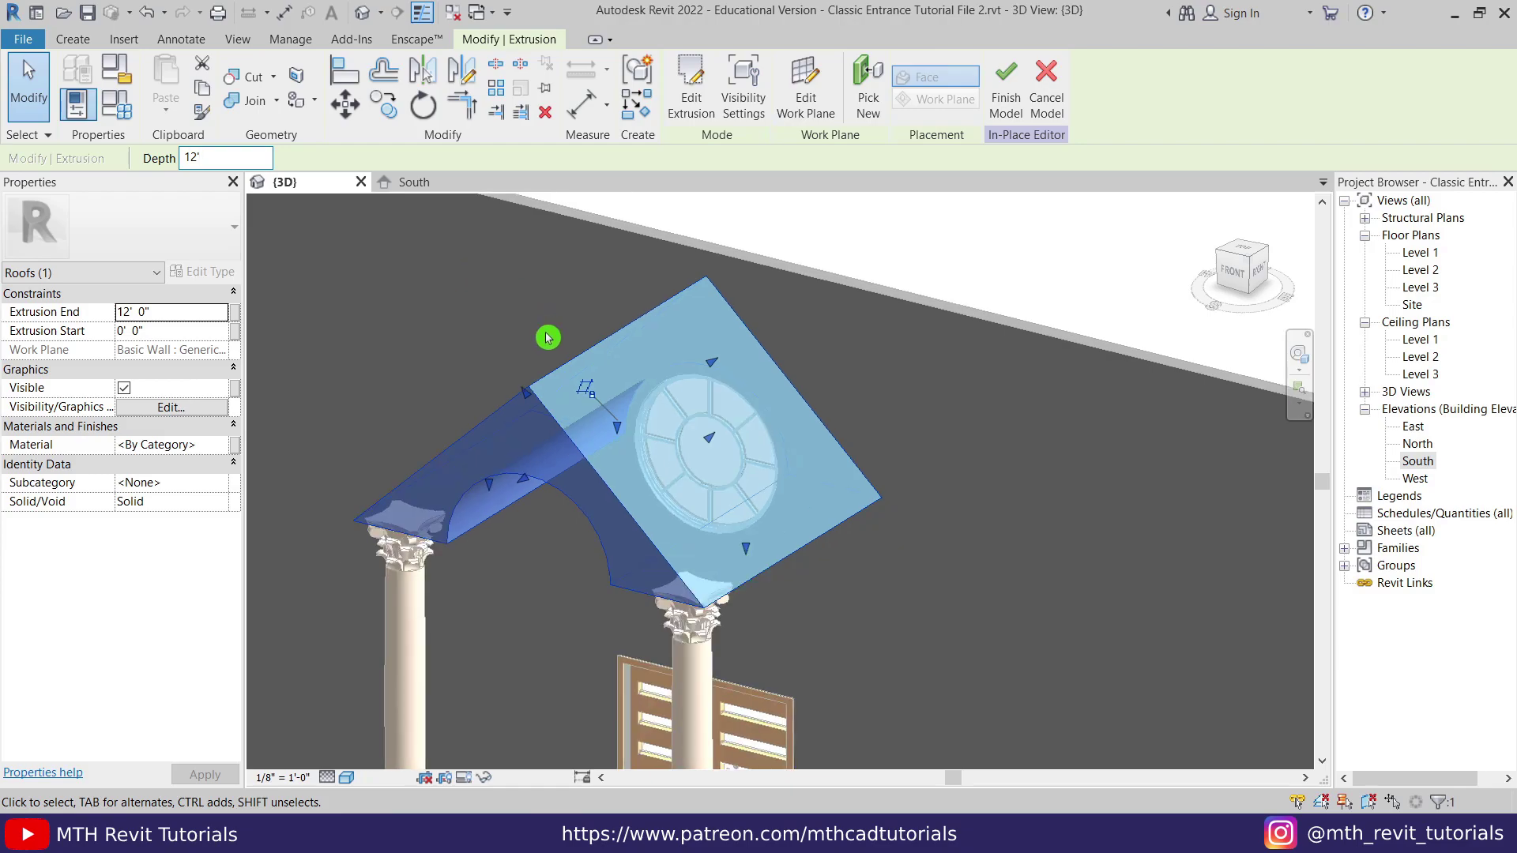
pyautogui.scroll(-1, 545, 331)
pyautogui.click(498, 318)
pyautogui.scroll(2, 576, 533)
pyautogui.keyDown('shift'); pyautogui.moveTo(561, 559); pyautogui.dragTo(430, 645, button='middle'); pyautogui.keyUp('shift')
pyautogui.moveTo(728, 529); pyautogui.dragTo(626, 596, button='middle')
pyautogui.moveTo(656, 515); pyautogui.dragTo(569, 569, button='middle')
pyautogui.scroll(1, 559, 555)
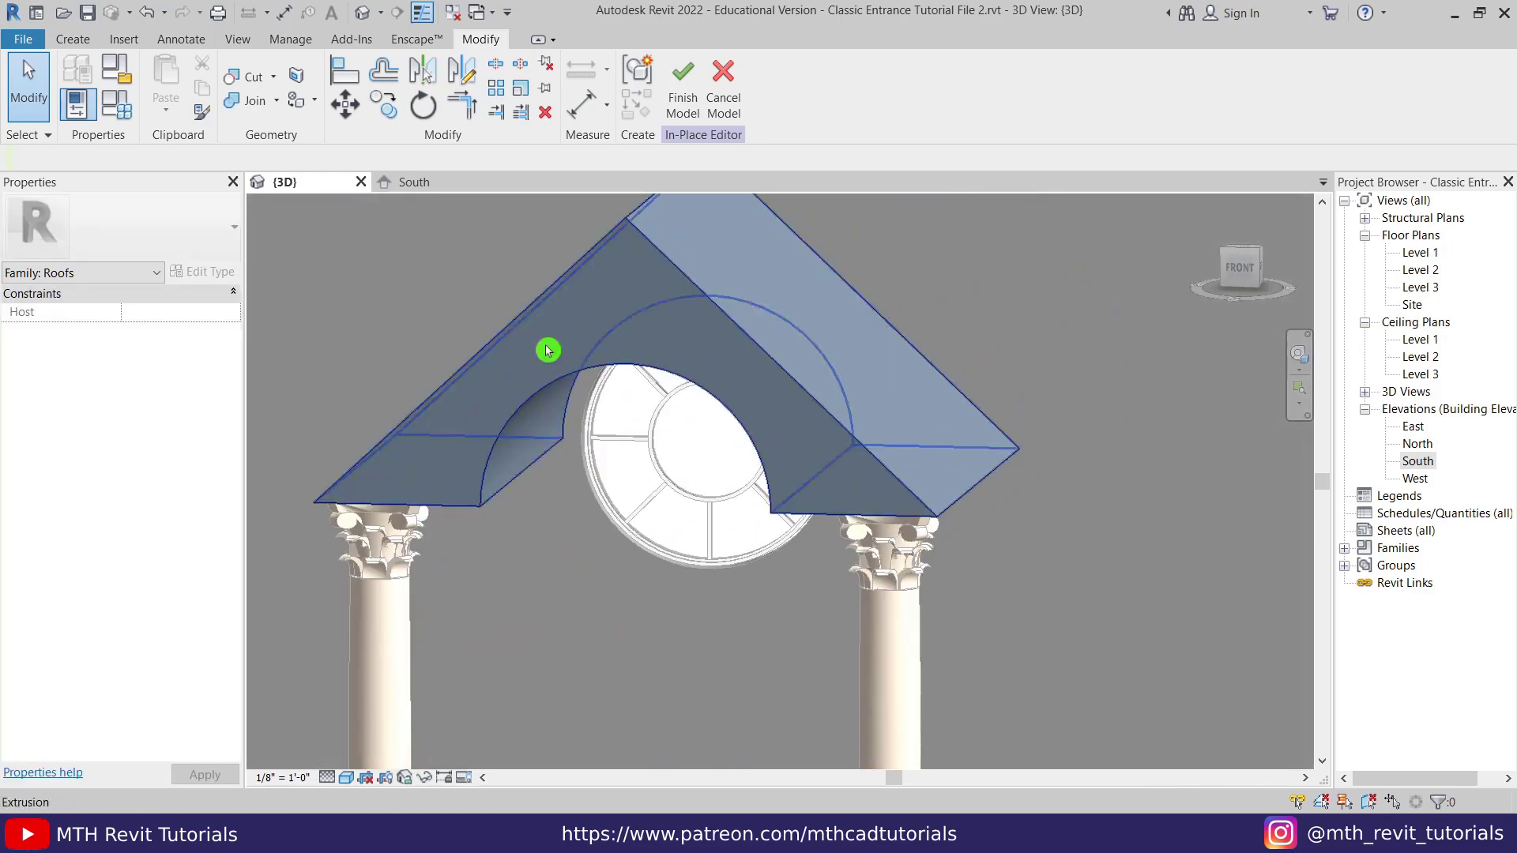
# Move the roof extrusion straight up in the South elevation so its apex meets the Level 3 line
pyautogui.click(415, 186)
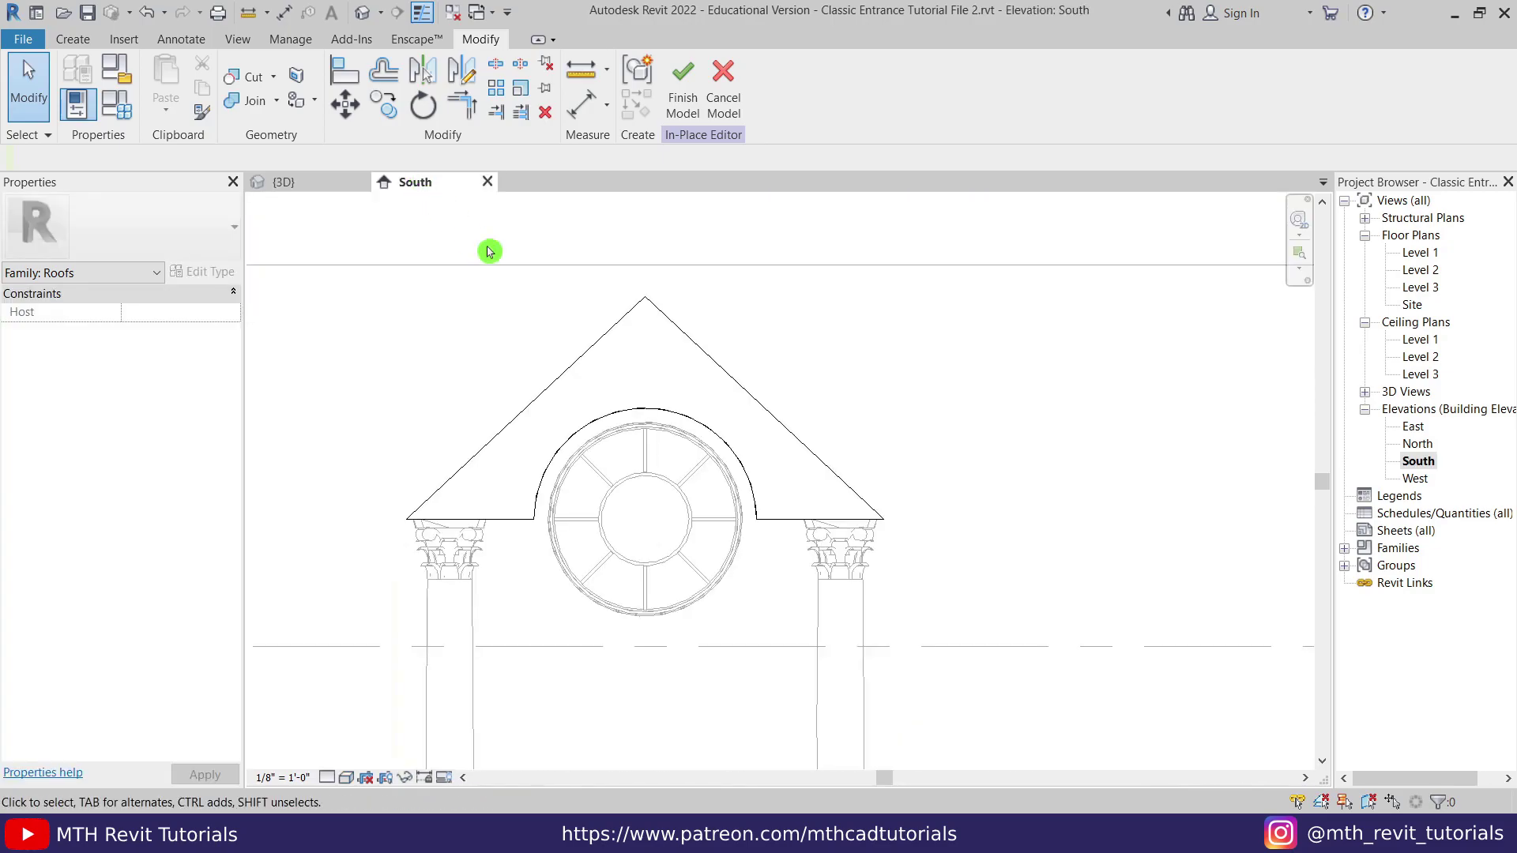
pyautogui.click(629, 315)
pyautogui.click(353, 113)
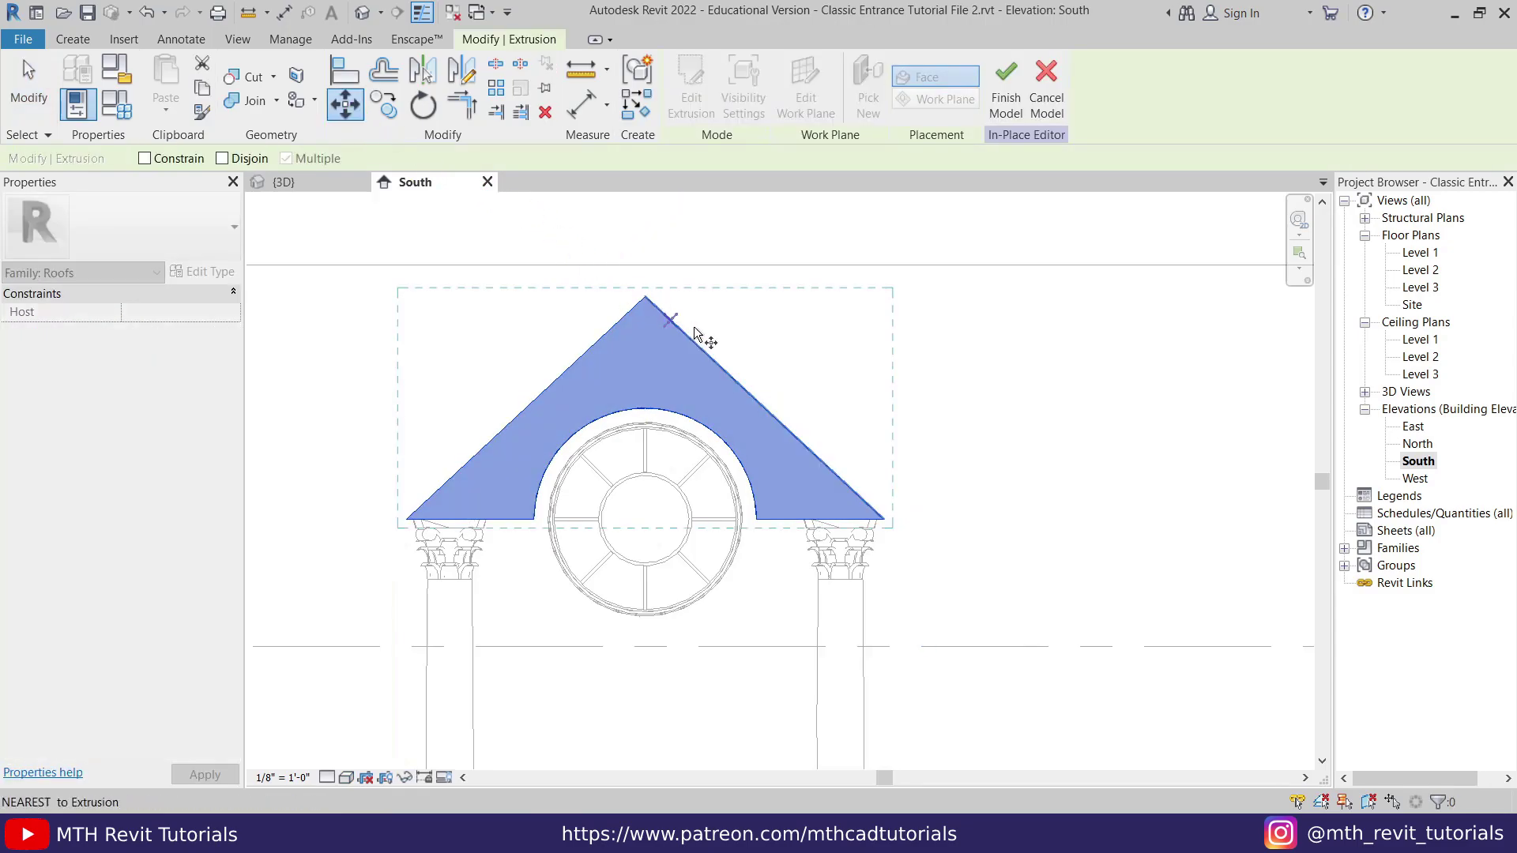
pyautogui.click(645, 298)
pyautogui.scroll(-2, 632, 285)
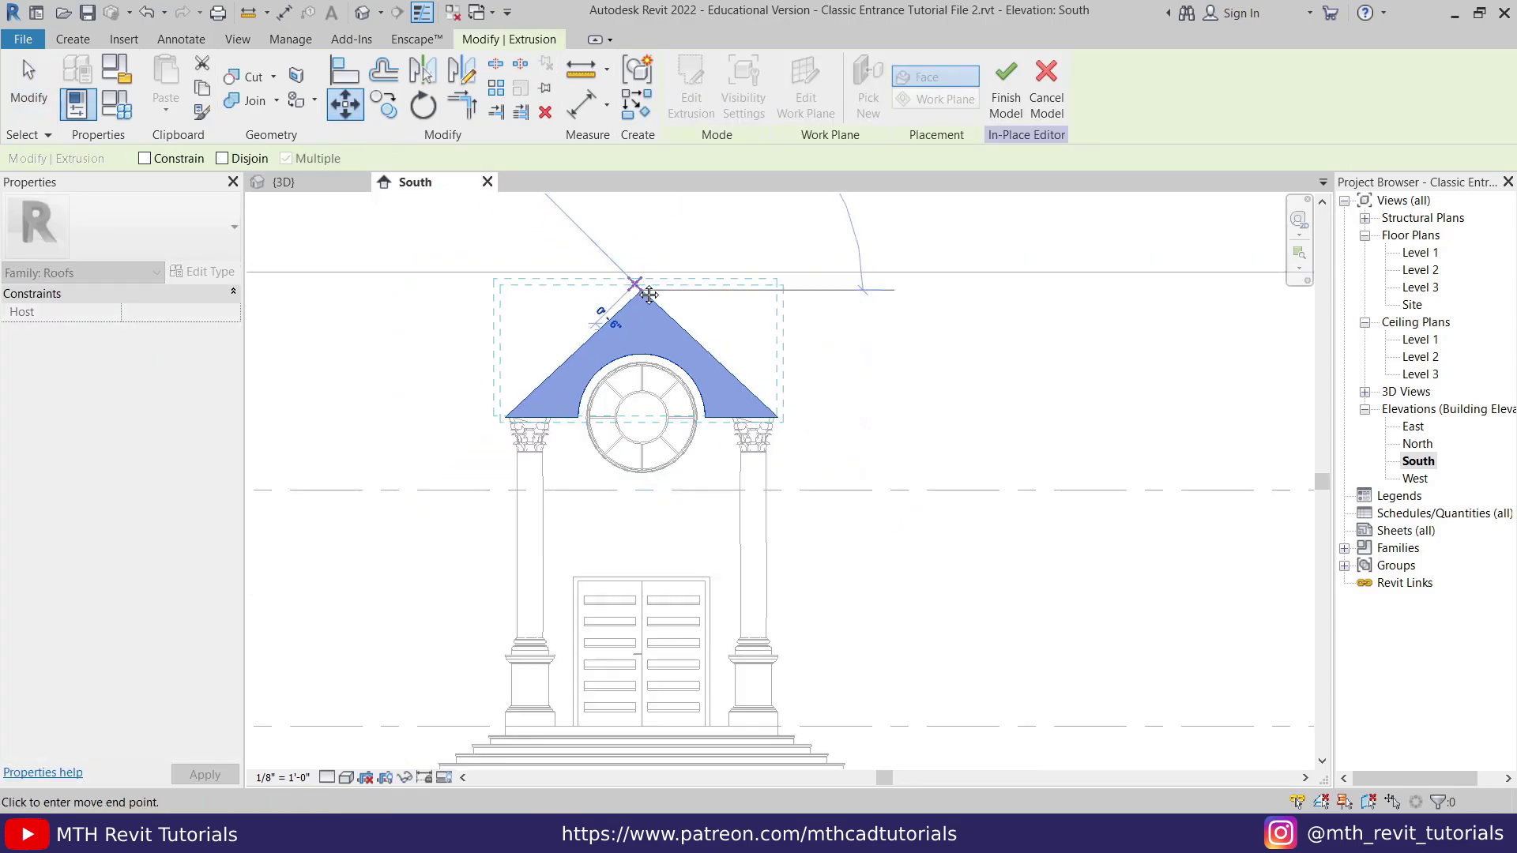
pyautogui.scroll(-2, 643, 313)
pyautogui.scroll(4, 649, 314)
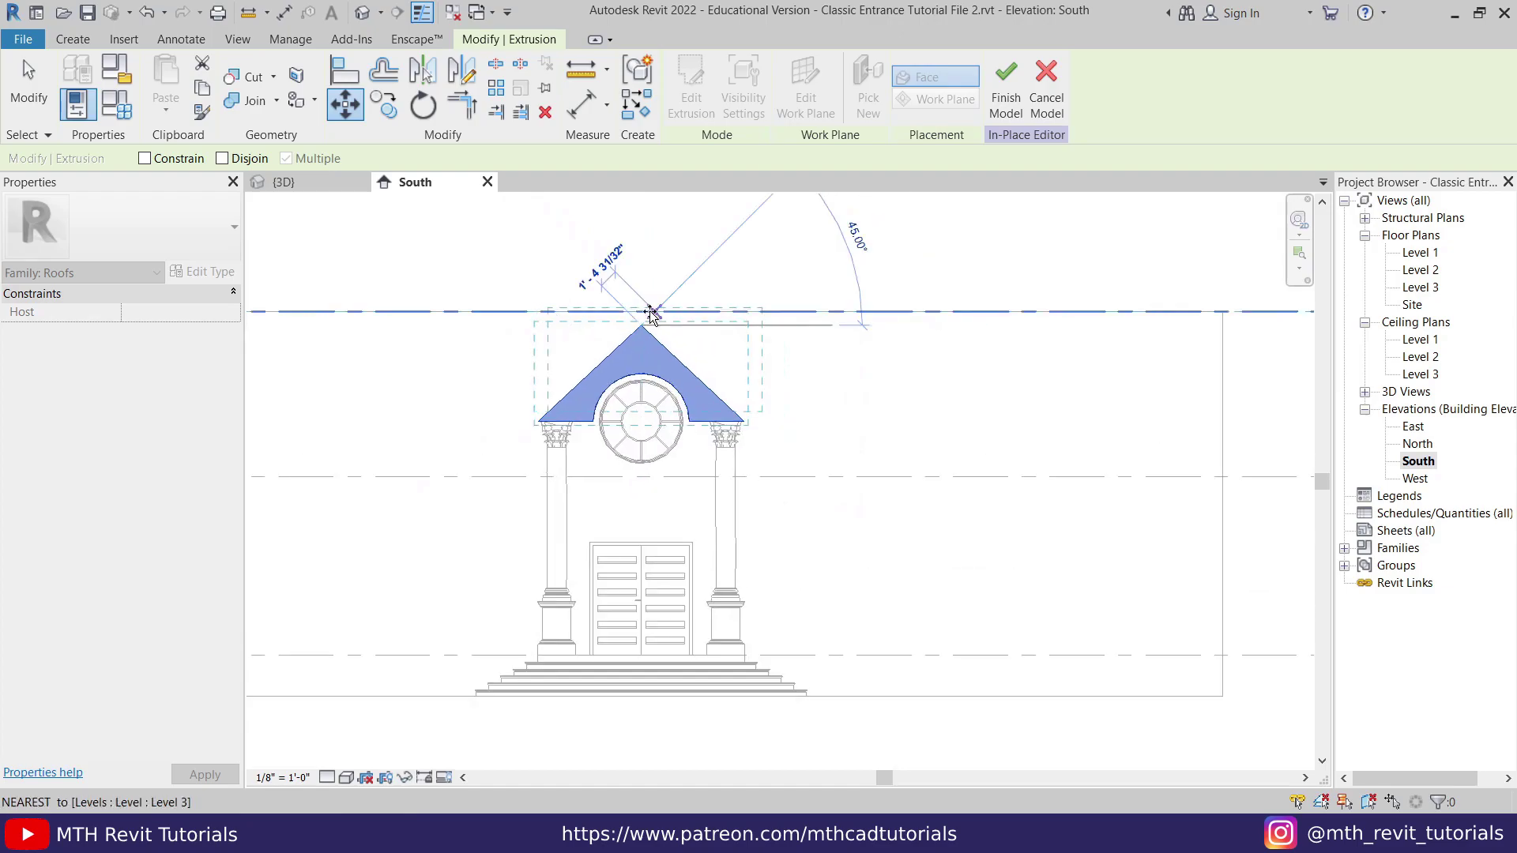
pyautogui.click(621, 285)
pyautogui.click(788, 507)
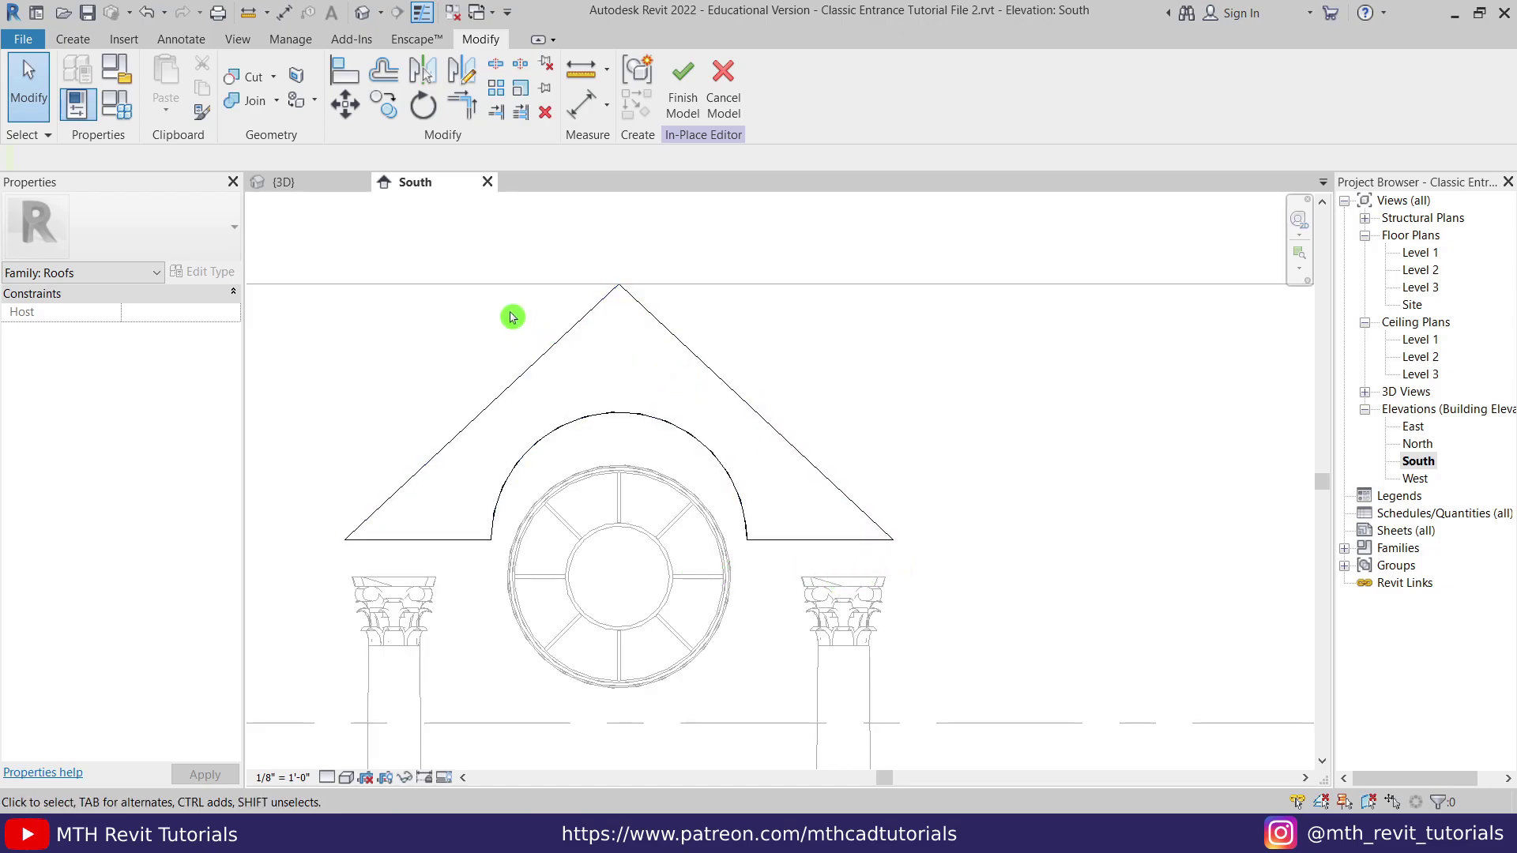
# Start a sweep in the 3D view with a path picked along the roof's outer, front and inner bottom edges above the right column
pyautogui.click(285, 182)
pyautogui.moveTo(847, 434); pyautogui.dragTo(816, 501, button='middle')
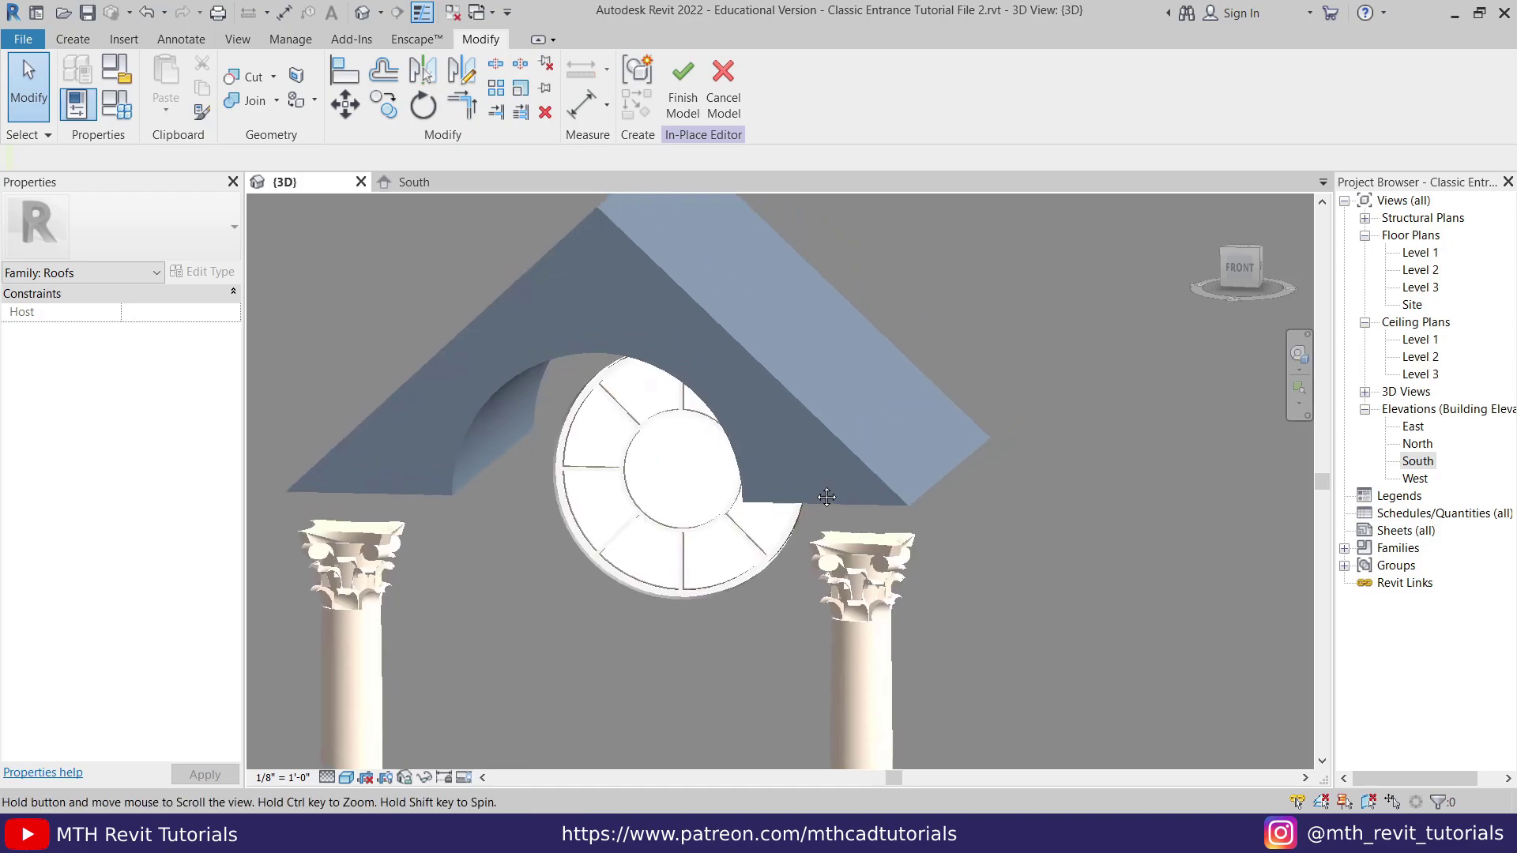
pyautogui.click(72, 40)
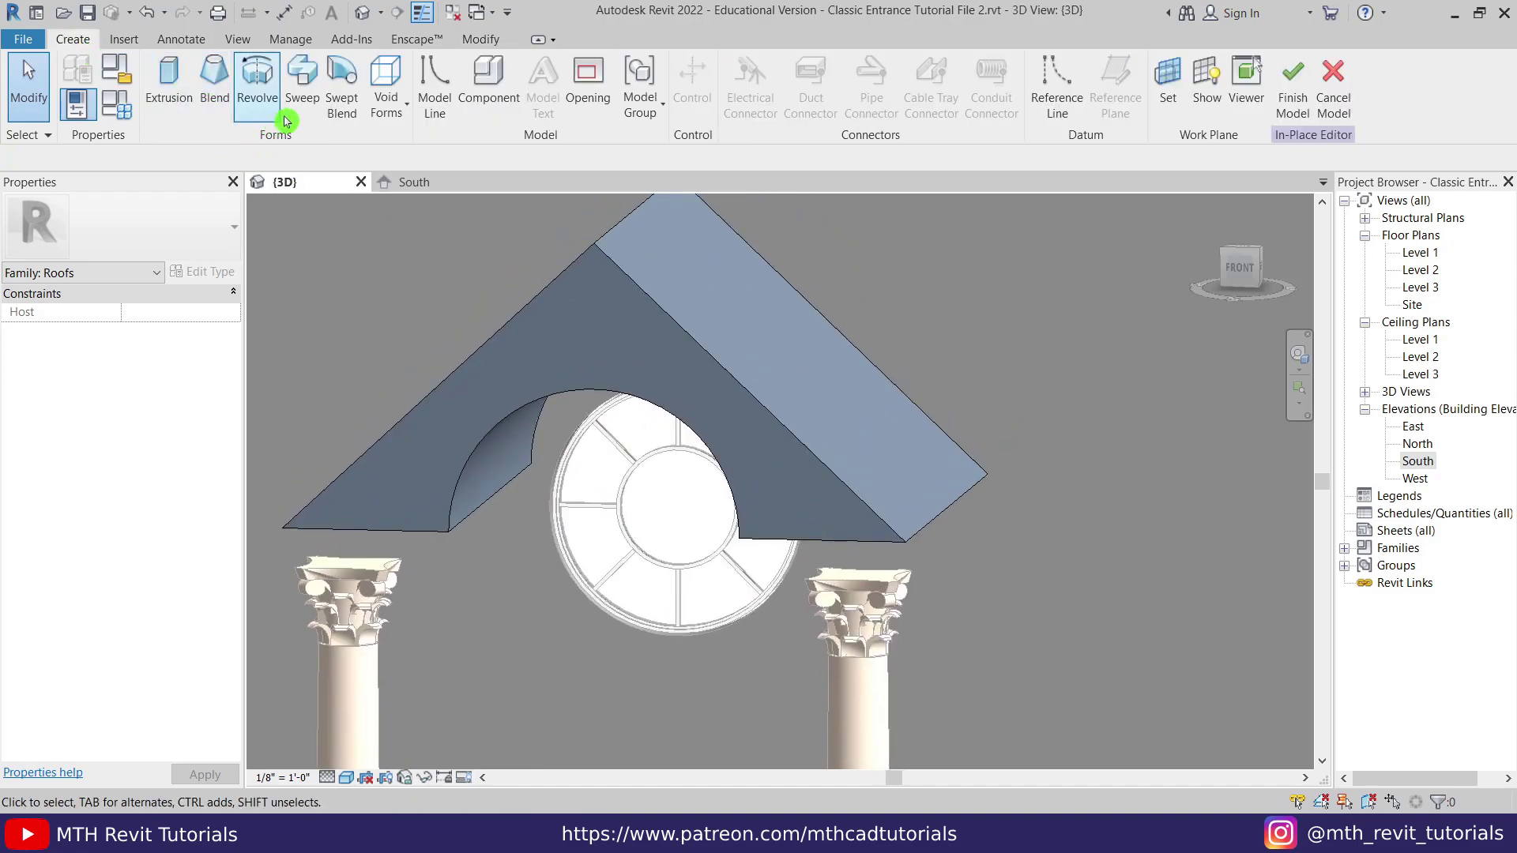
pyautogui.click(301, 87)
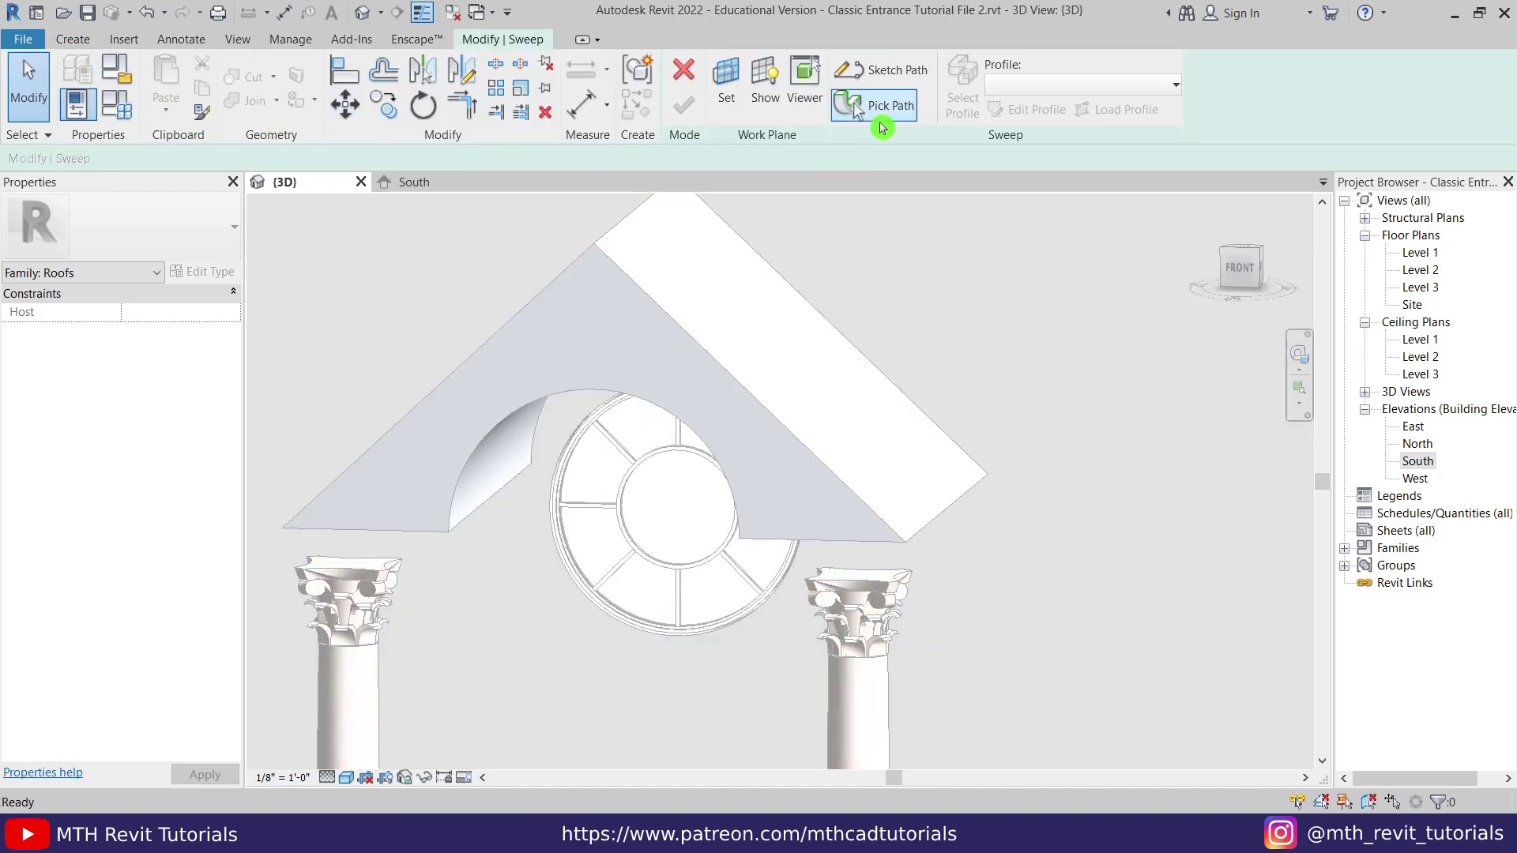
pyautogui.click(881, 120)
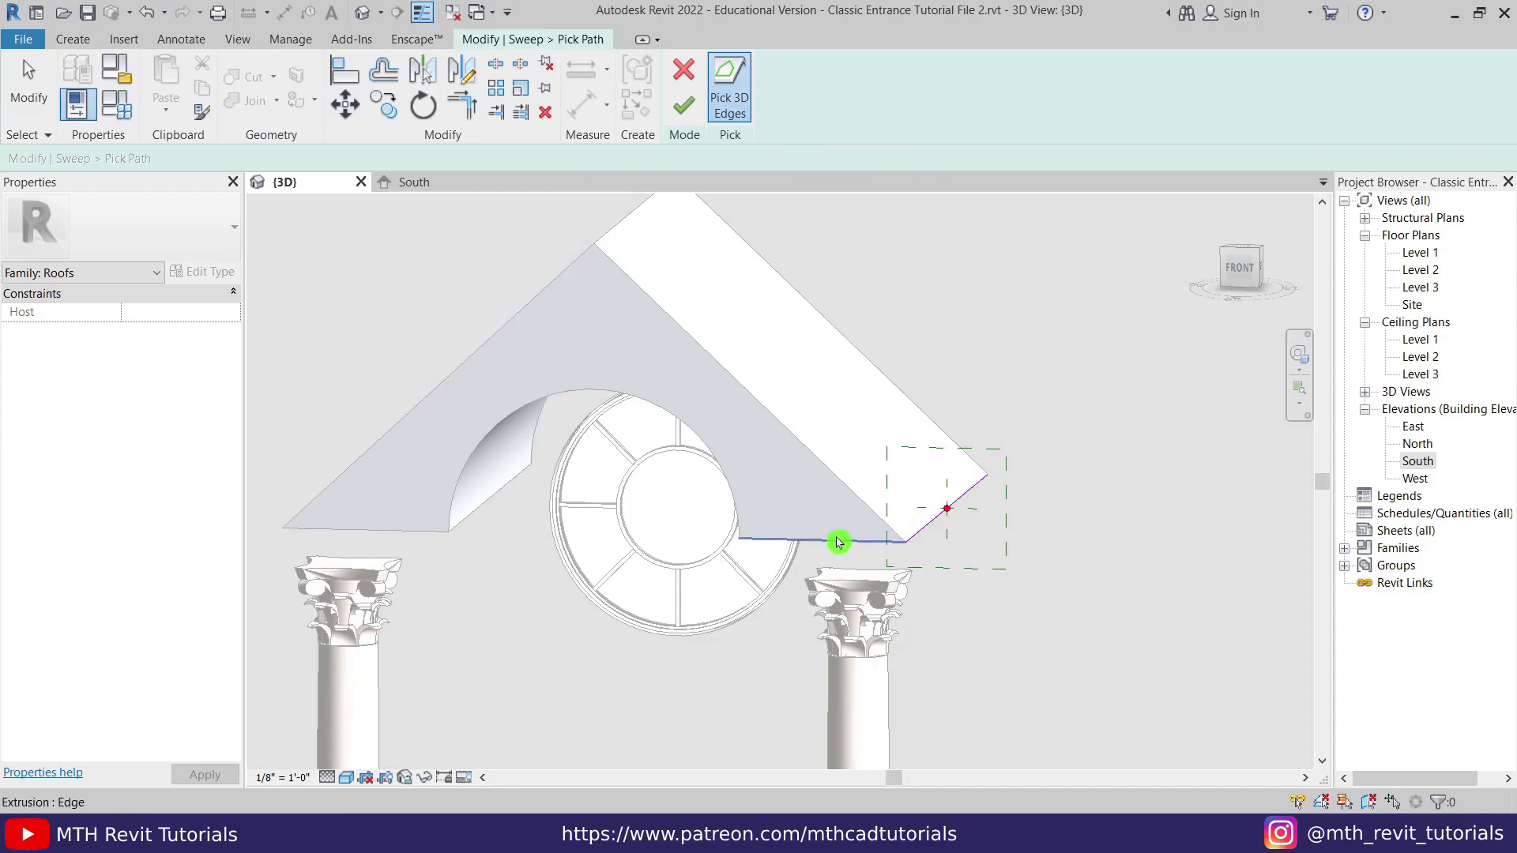
pyautogui.click(838, 542)
pyautogui.keyDown('shift'); pyautogui.moveTo(838, 542); pyautogui.dragTo(772, 555, button='middle'); pyautogui.keyUp('shift')
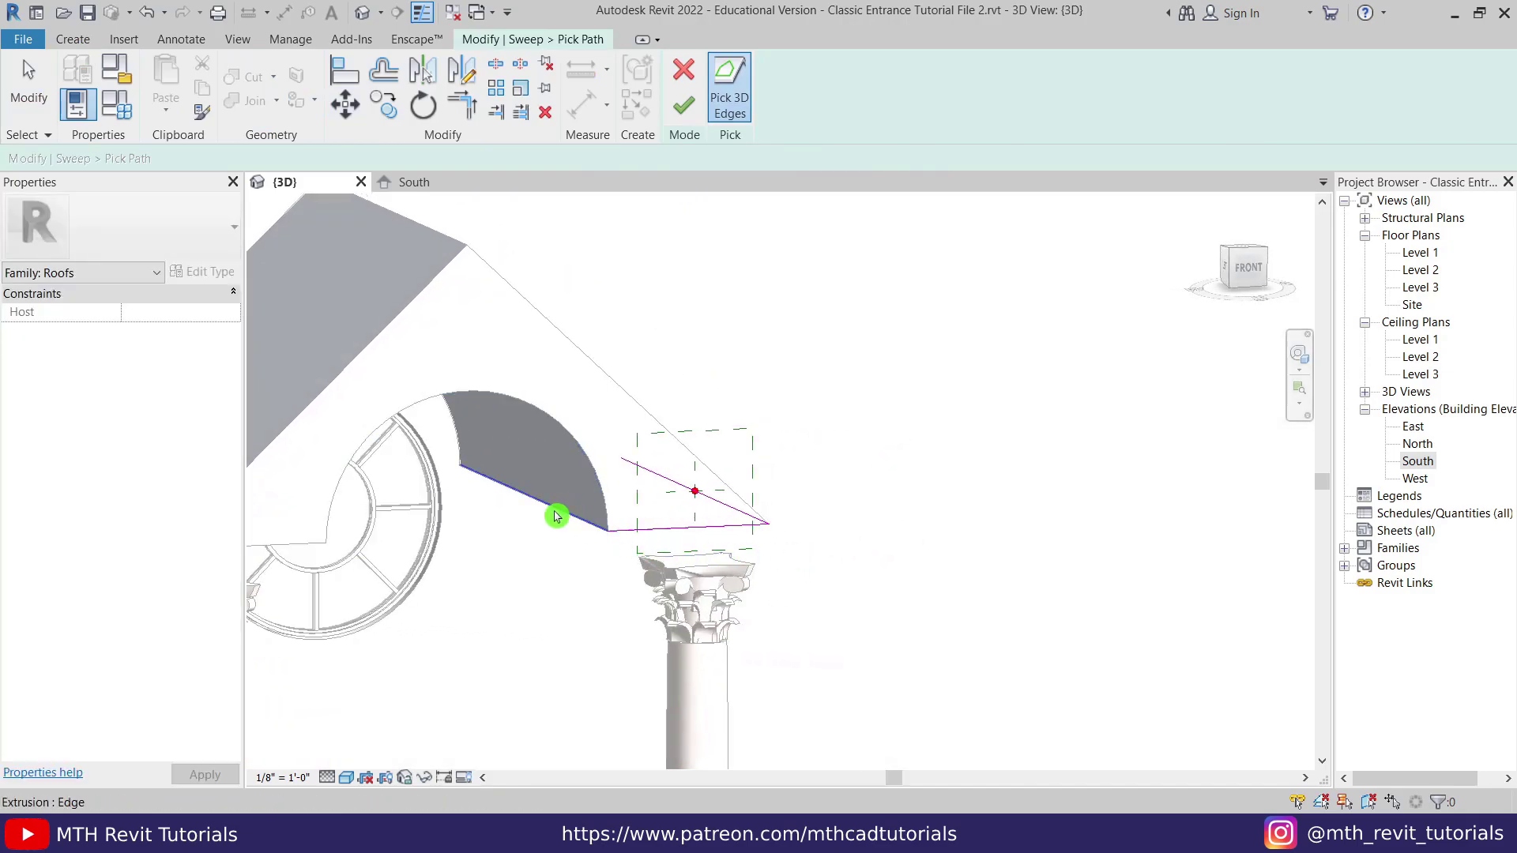
pyautogui.click(1245, 267)
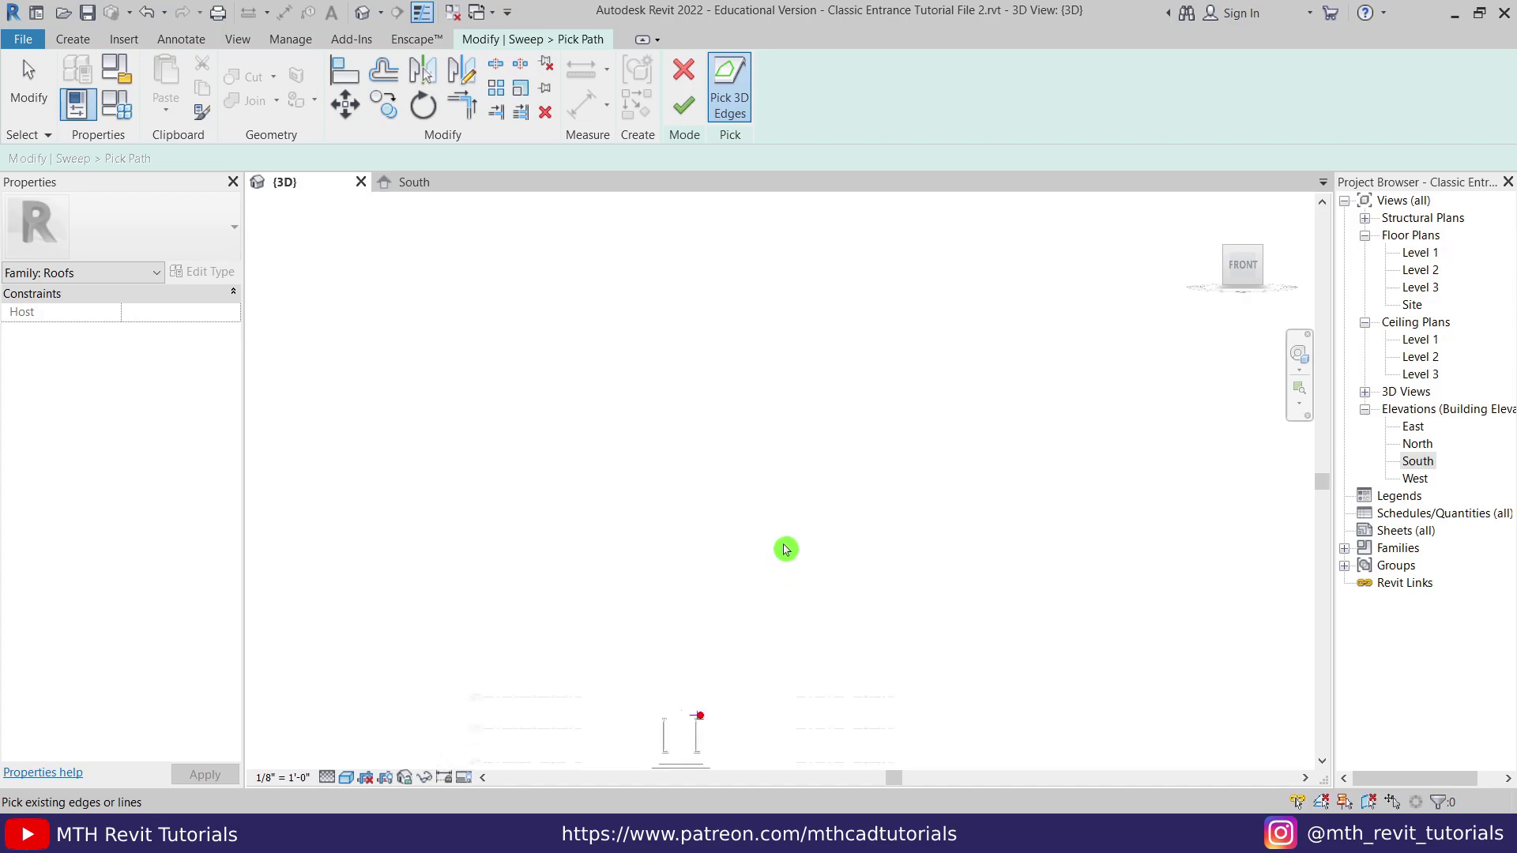
pyautogui.scroll(10, 794, 518)
pyautogui.press('Escape')
pyautogui.click(698, 117)
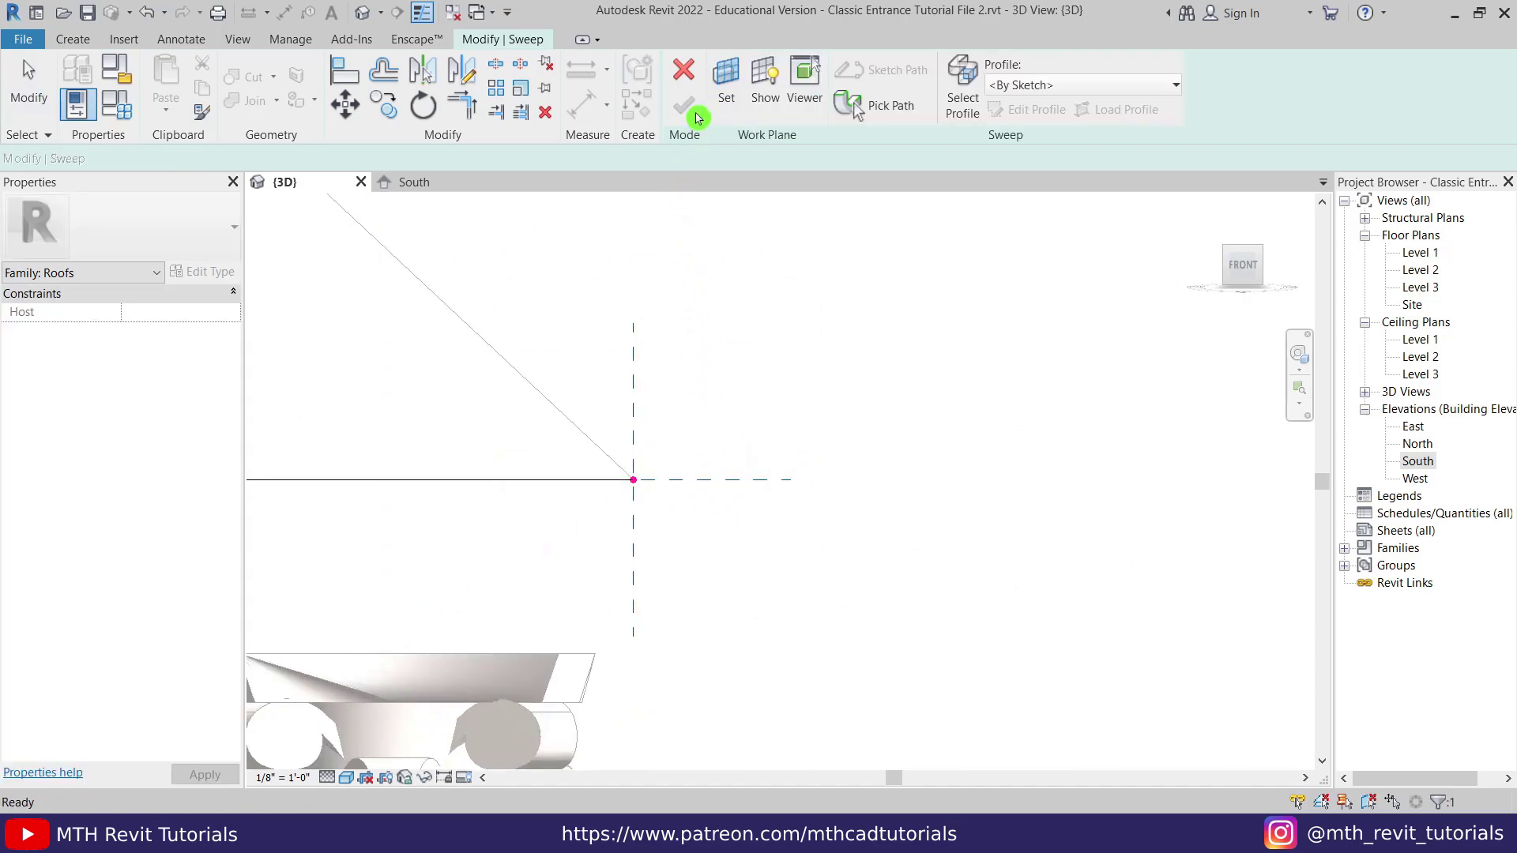
# Sketch the sweep profile's lower part: a vertical line from the roof corner down to the capital's top level, ending in small outward steps
pyautogui.click(1035, 110)
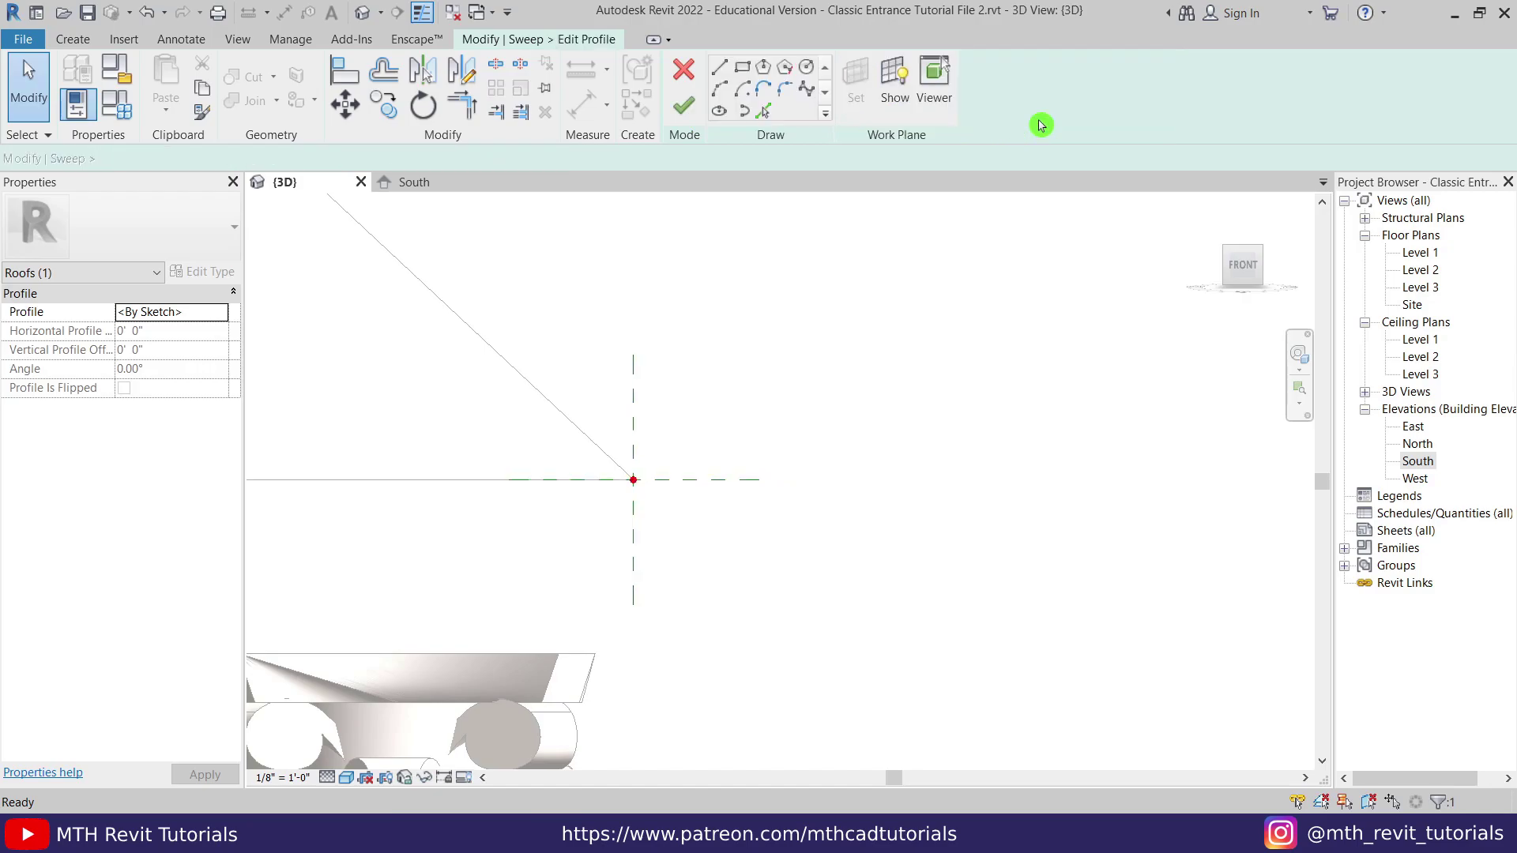
pyautogui.click(633, 479)
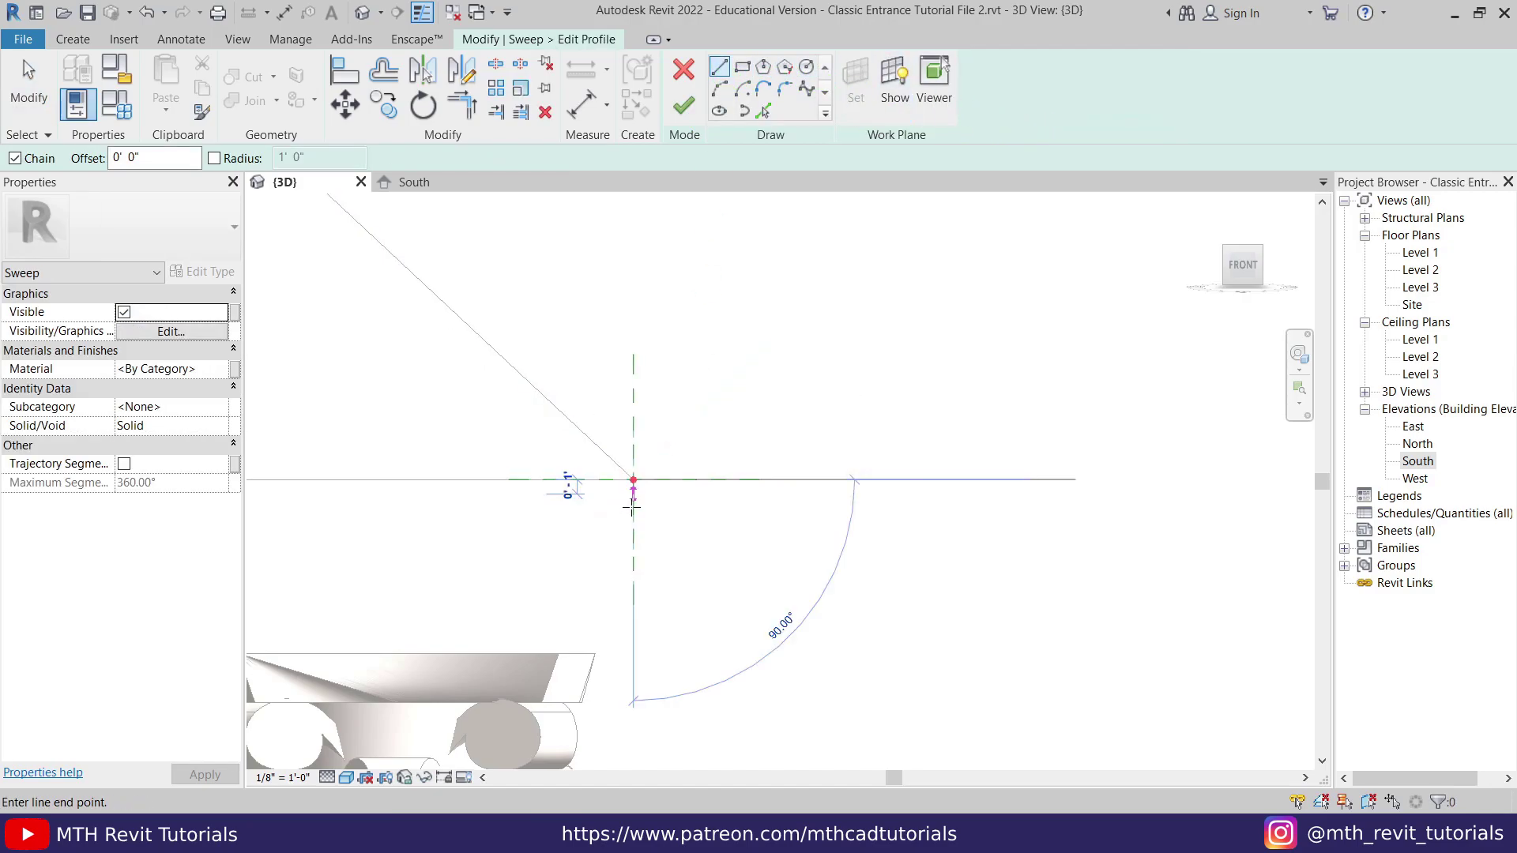
pyautogui.click(662, 653)
pyautogui.click(662, 624)
pyautogui.click(691, 624)
pyautogui.press('Escape')
# Sketch the profile's upper part: a horizontal line outward from the roof corner, followed by short steps down, inward and down
pyautogui.click(632, 480)
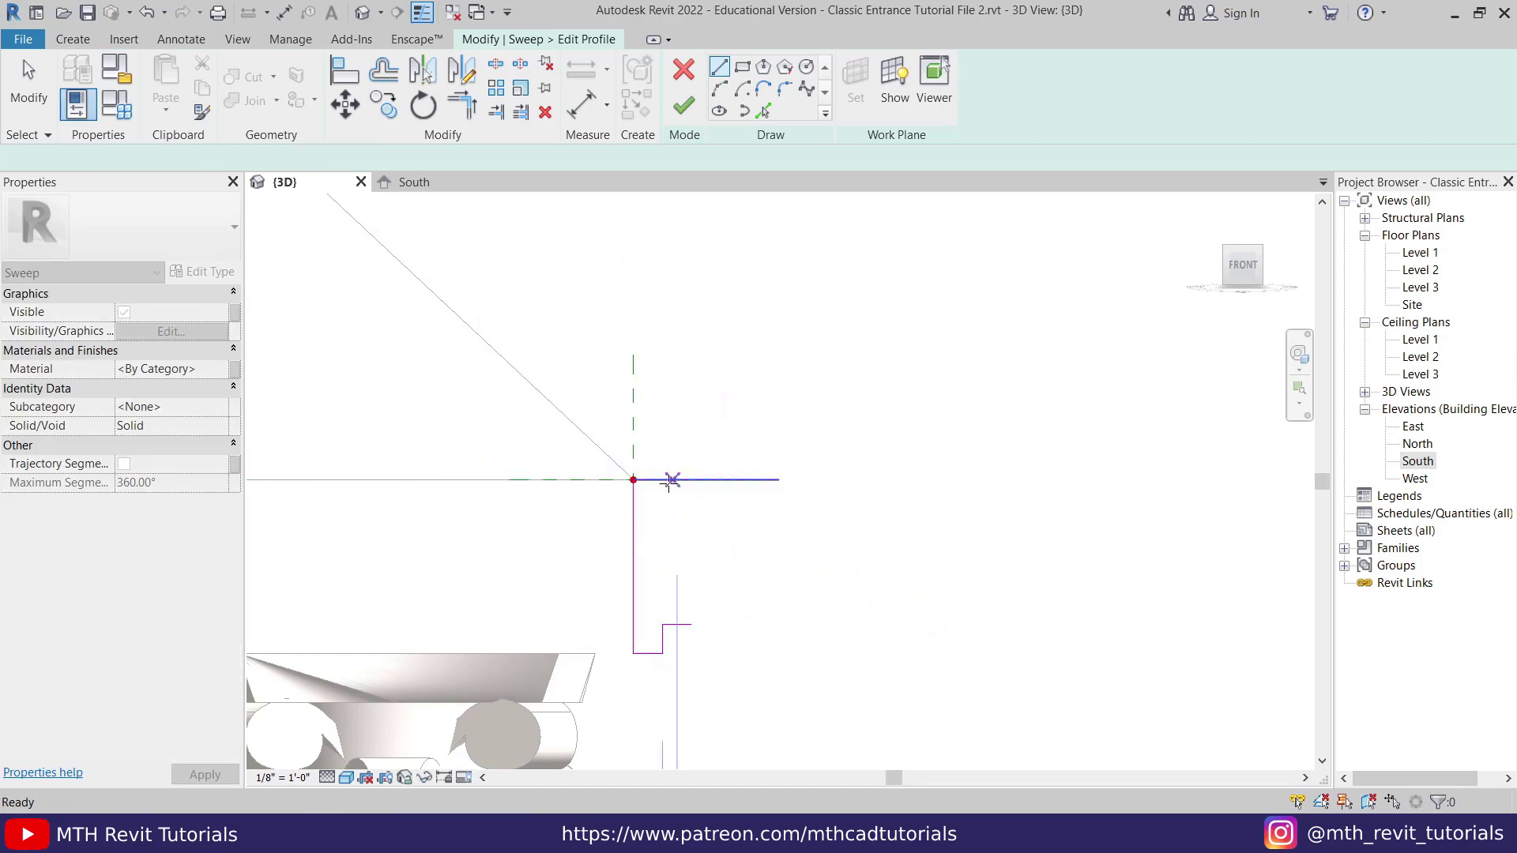
pyautogui.click(779, 479)
pyautogui.click(779, 508)
pyautogui.click(748, 508)
pyautogui.click(691, 624)
# Join the profile's two open ends with a concave arc and finish the cornice sweep
pyautogui.click(726, 111)
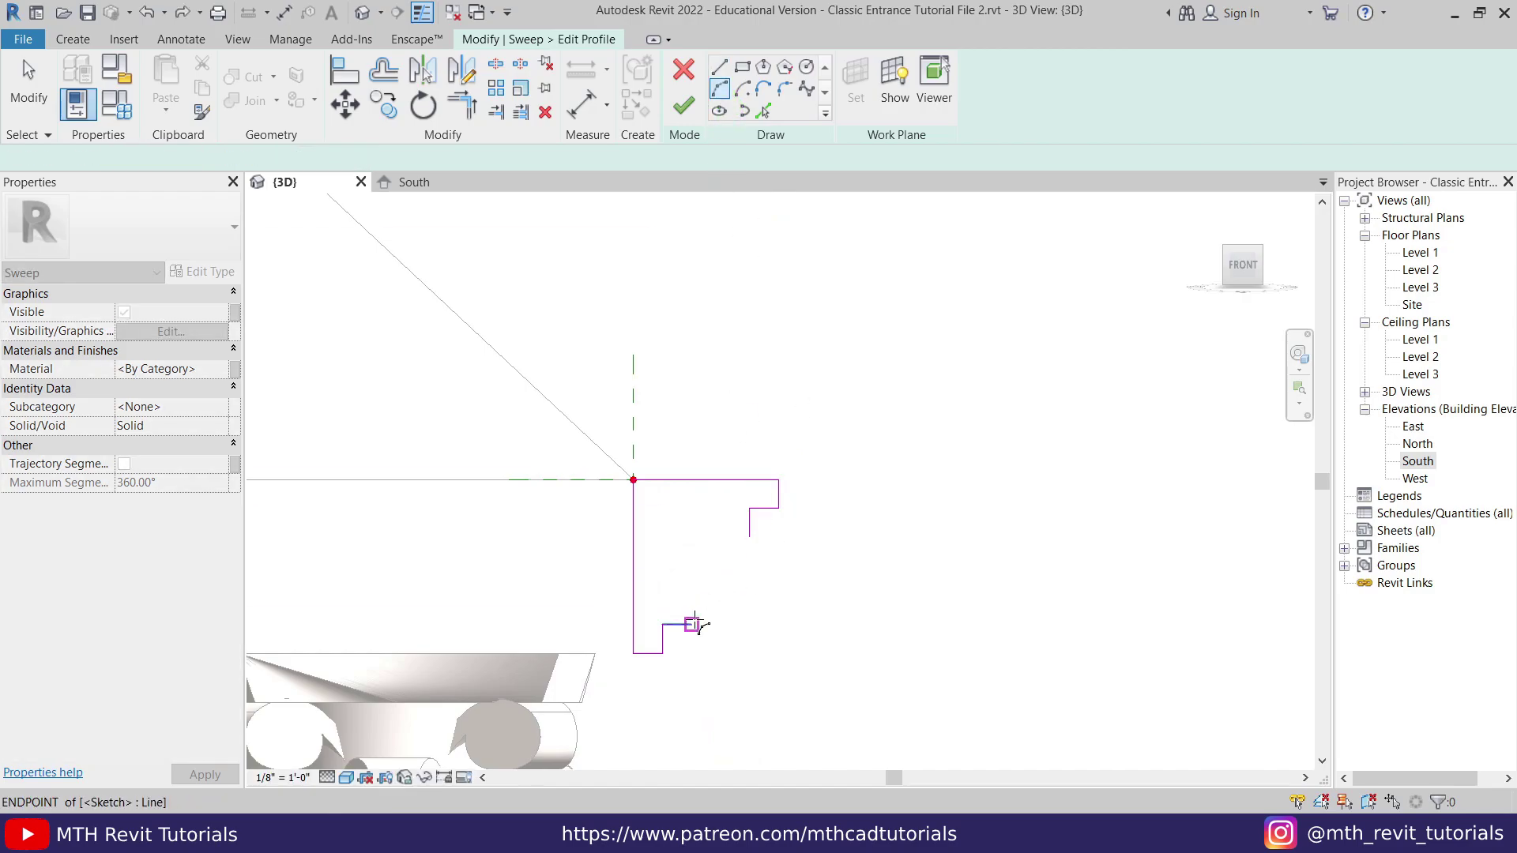
pyautogui.click(691, 625)
pyautogui.click(749, 538)
pyautogui.moveTo(655, 510)
pyautogui.mouseDown()
pyautogui.moveTo(826, 633)
pyautogui.moveTo(836, 662)
pyautogui.mouseUp()
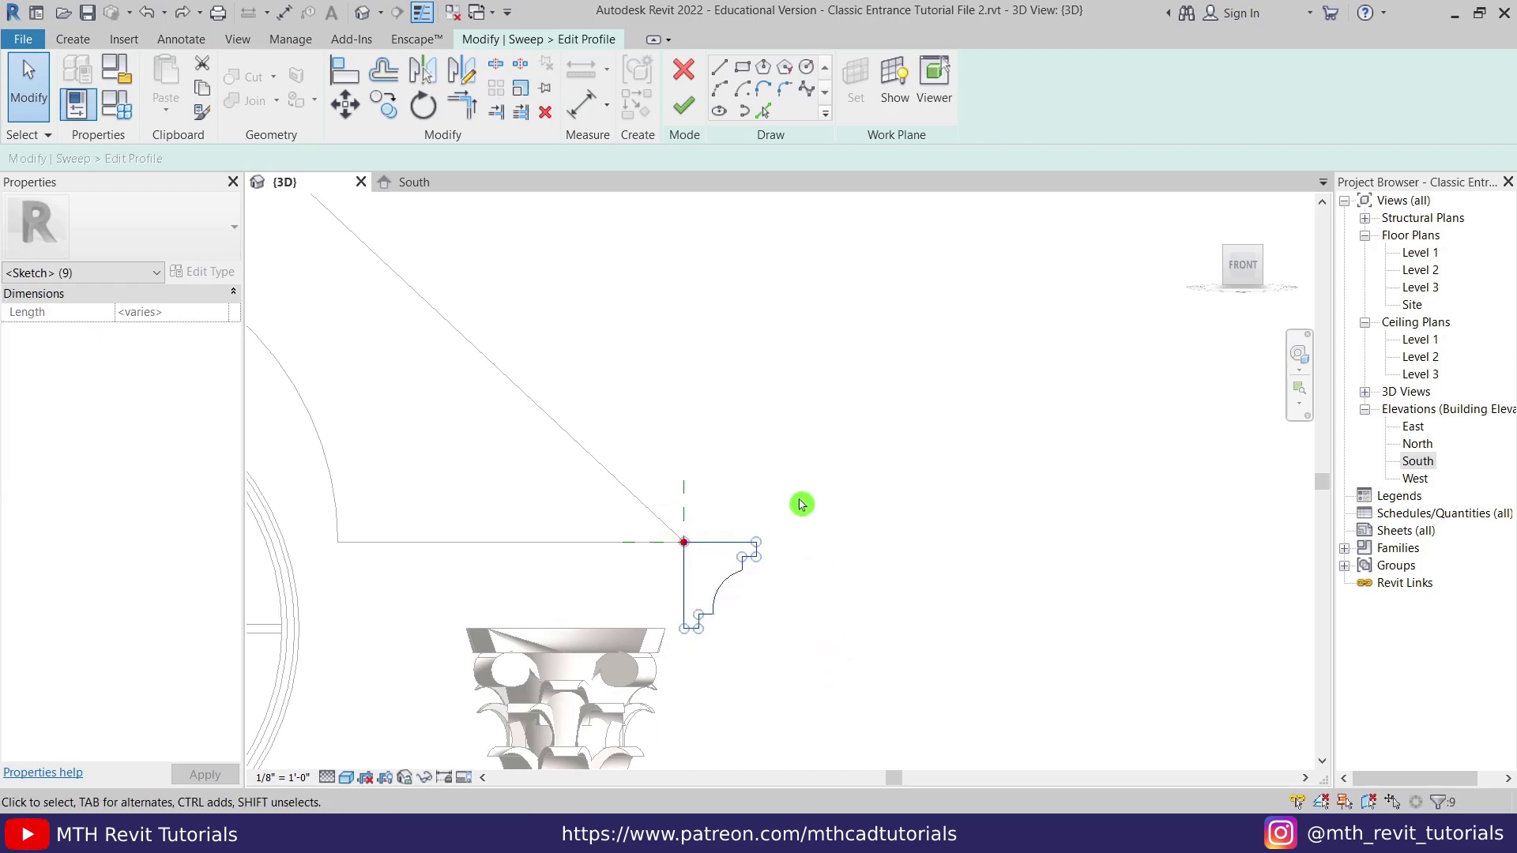
pyautogui.click(683, 113)
pyautogui.click(686, 104)
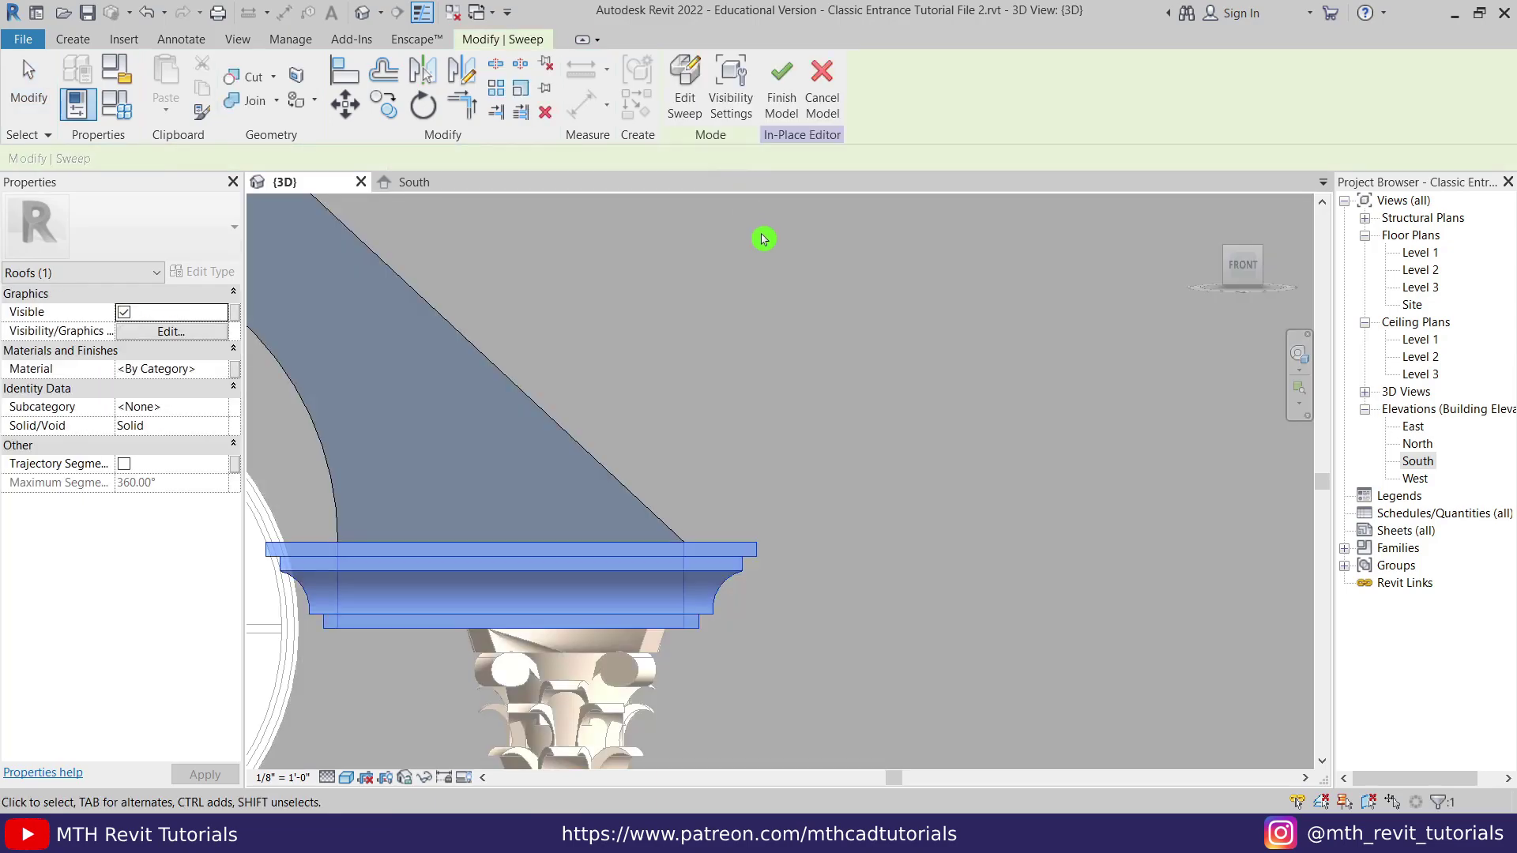
# In the South elevation, mirror a copy of the cornice sweep about a vertical axis drawn through the roof's apex
pyautogui.scroll(-3, 772, 320)
pyautogui.keyDown('shift'); pyautogui.moveTo(585, 539); pyautogui.dragTo(711, 490, button='middle'); pyautogui.keyUp('shift')
pyautogui.click(400, 180)
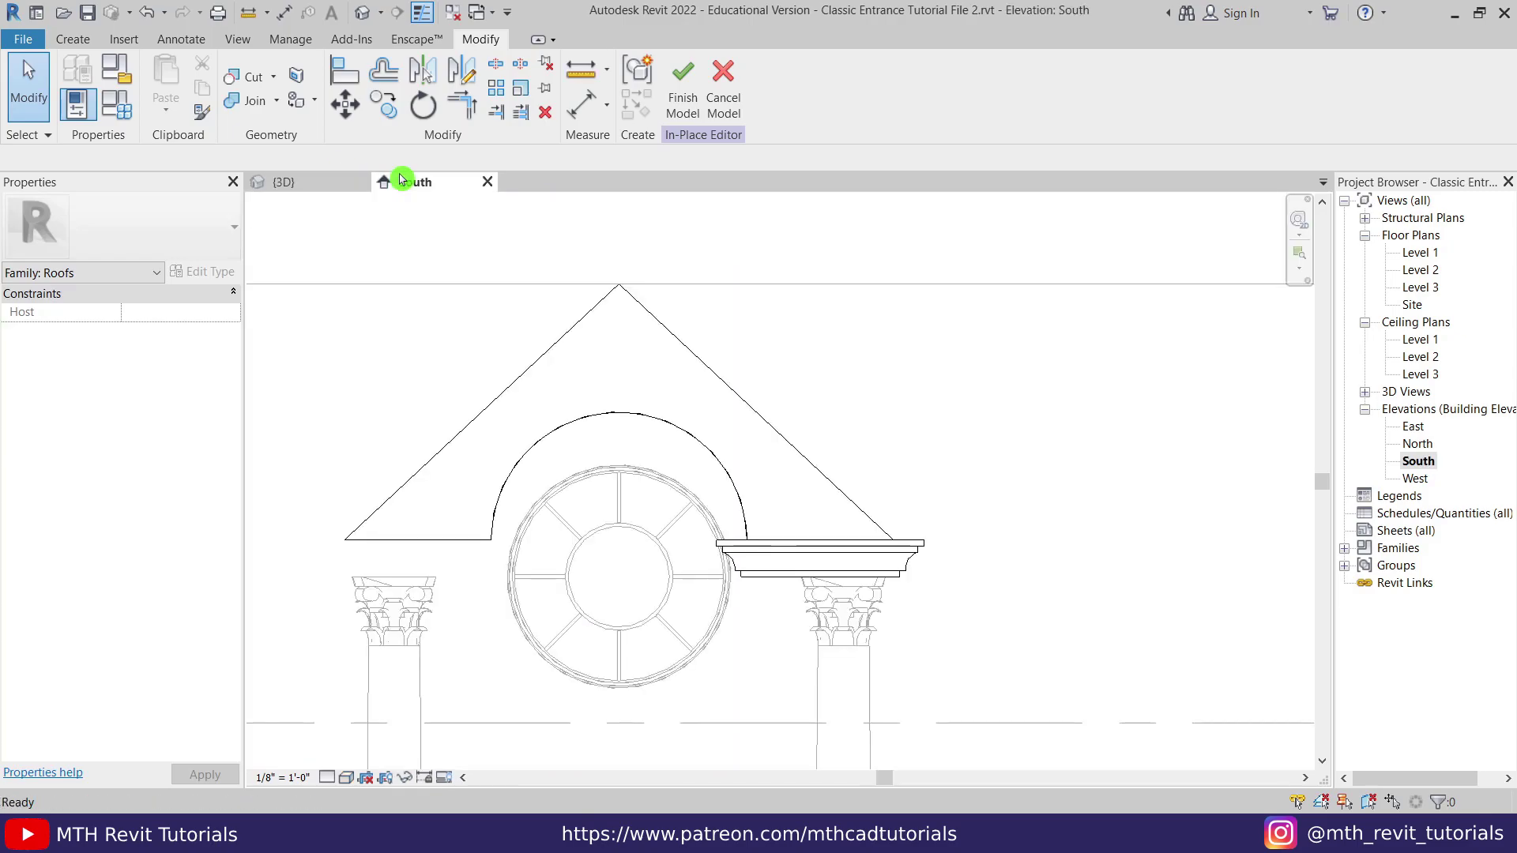
pyautogui.click(800, 535)
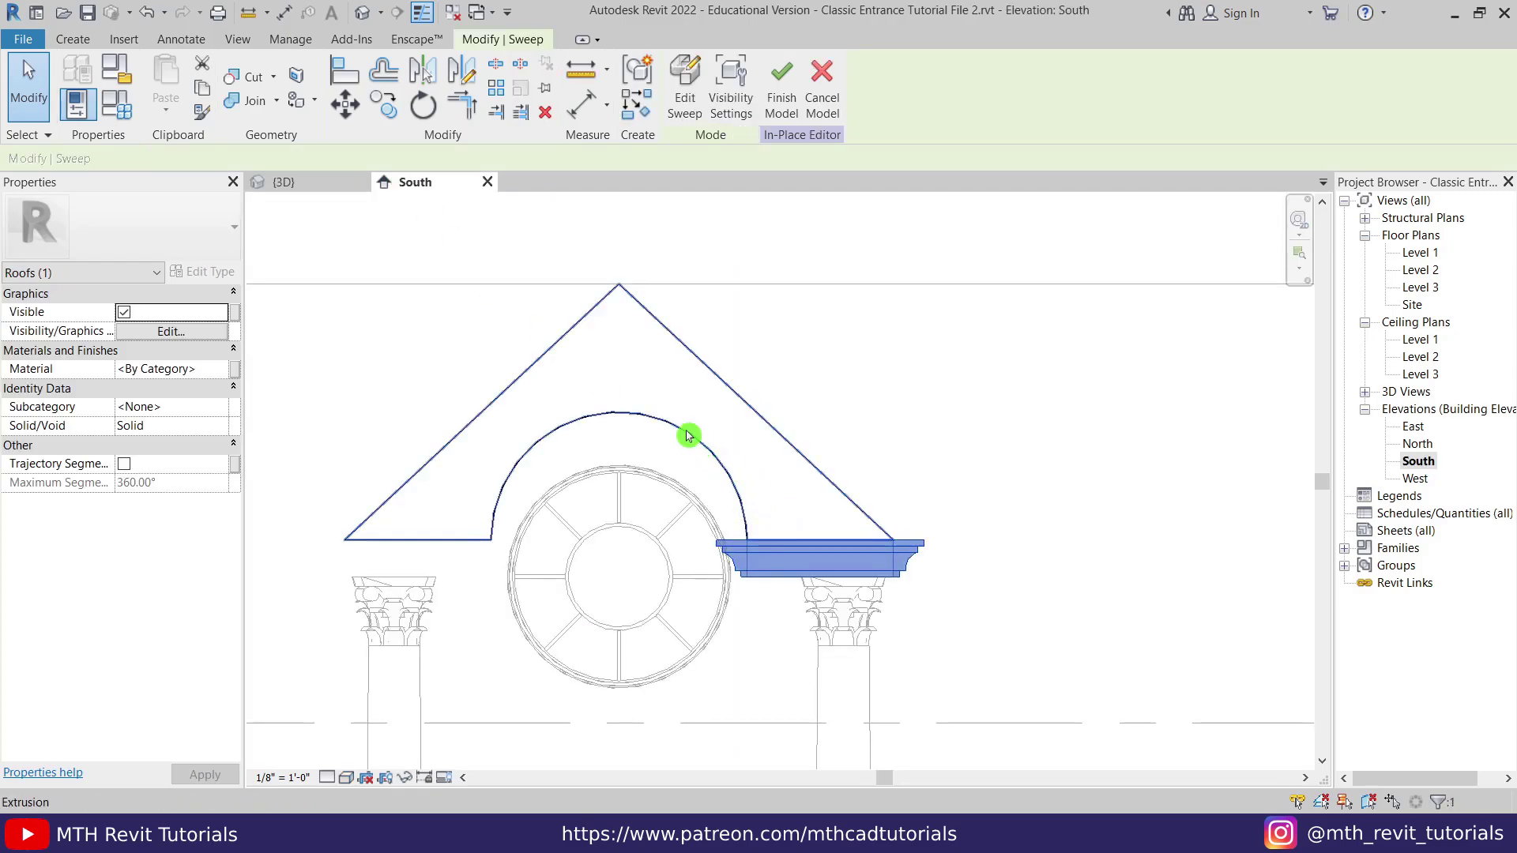
pyautogui.click(460, 71)
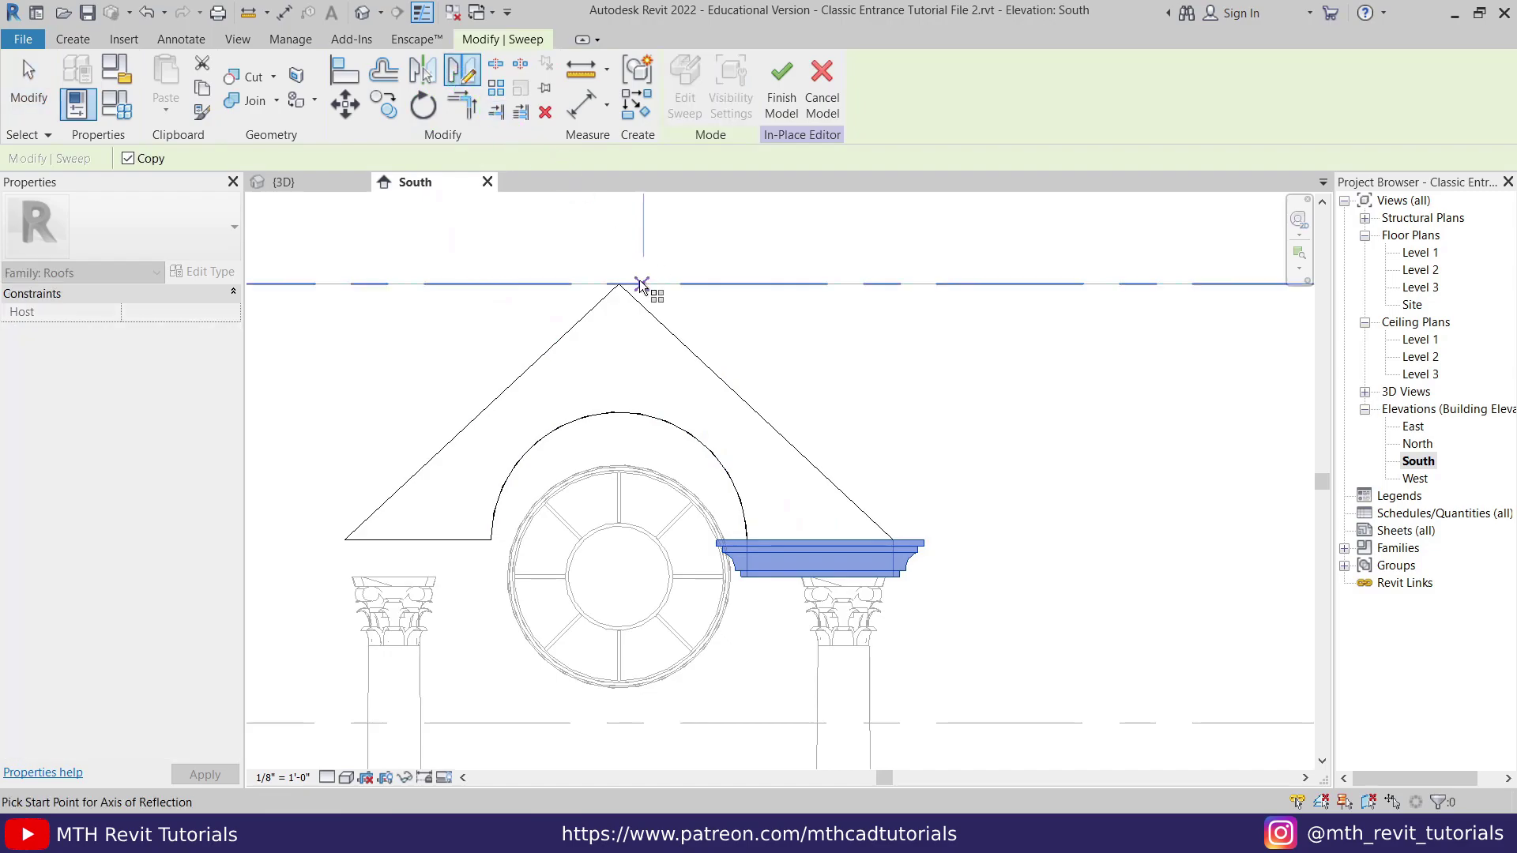
pyautogui.click(619, 284)
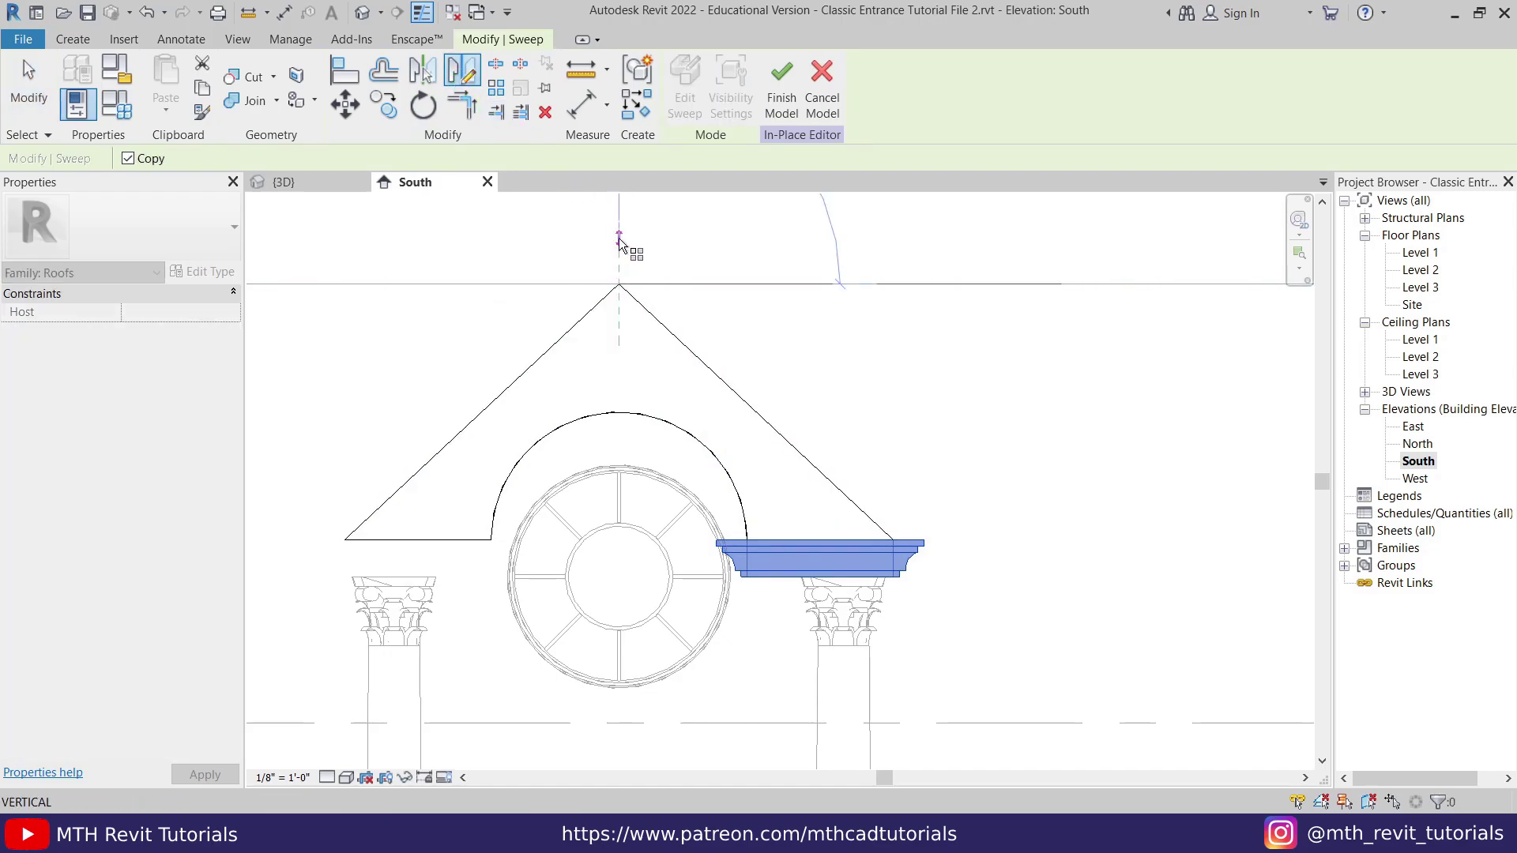
pyautogui.click(622, 242)
pyautogui.click(432, 427)
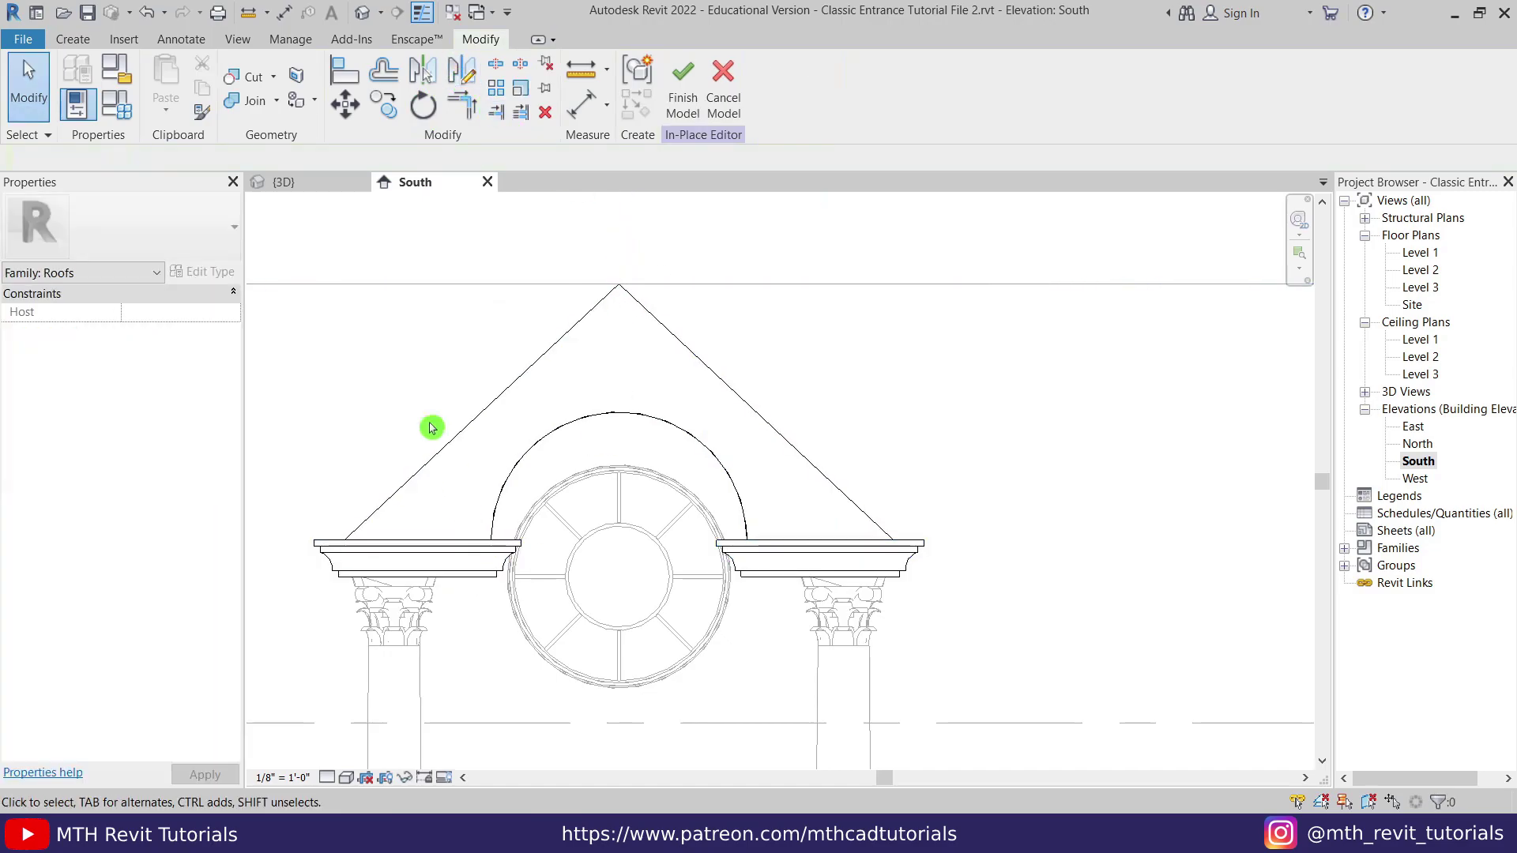
# Return to the 3D view and finish the in-place roof model with both cornices
pyautogui.click(308, 175)
pyautogui.keyDown('shift'); pyautogui.moveTo(315, 206); pyautogui.dragTo(626, 305, button='middle'); pyautogui.keyUp('shift')
pyautogui.click(682, 79)
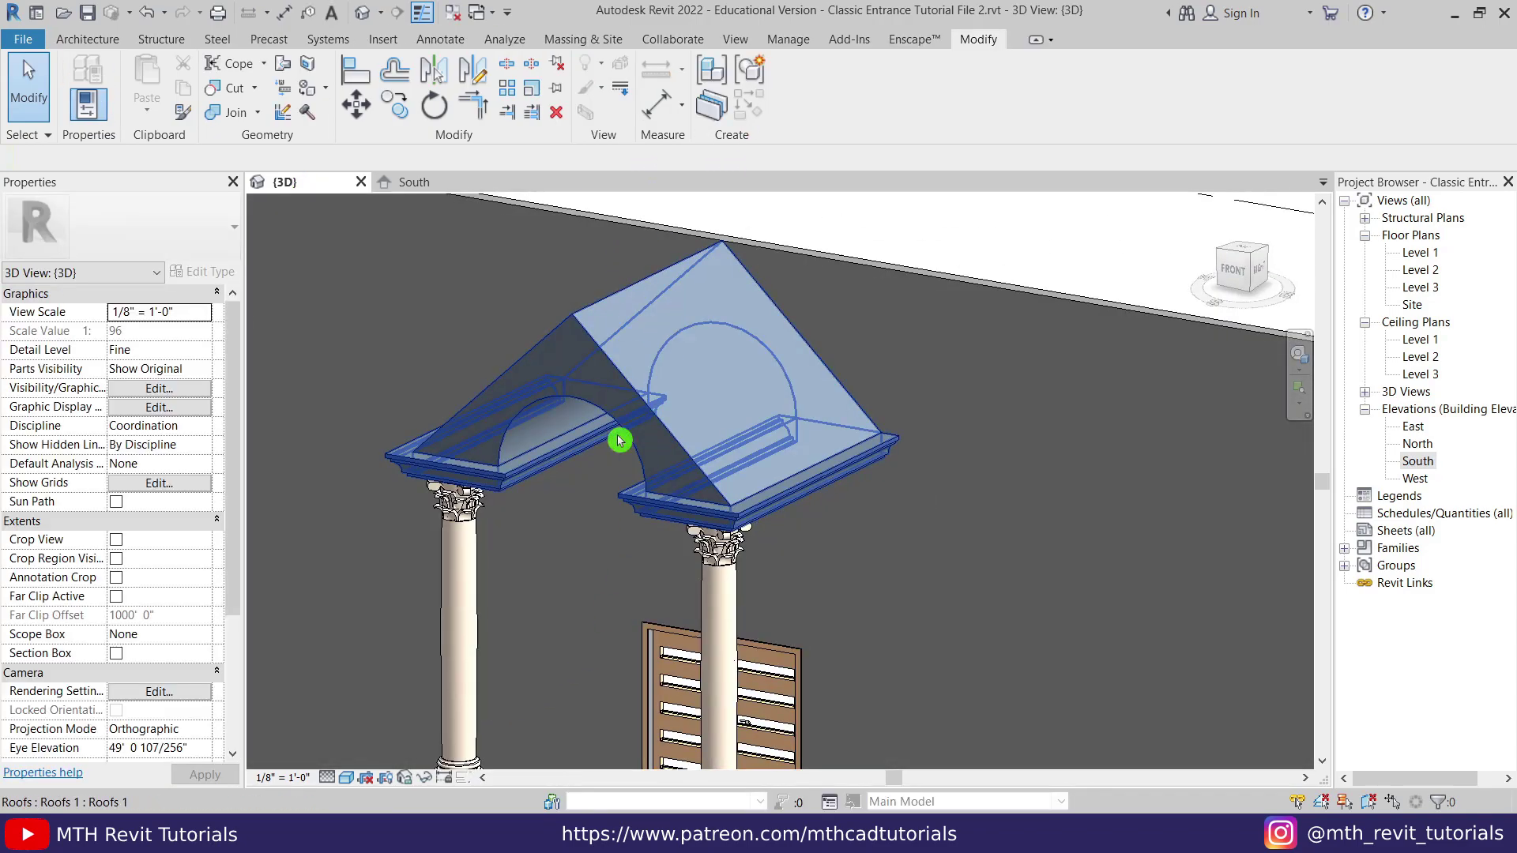
pyautogui.click(637, 459)
pyautogui.scroll(5, 501, 545)
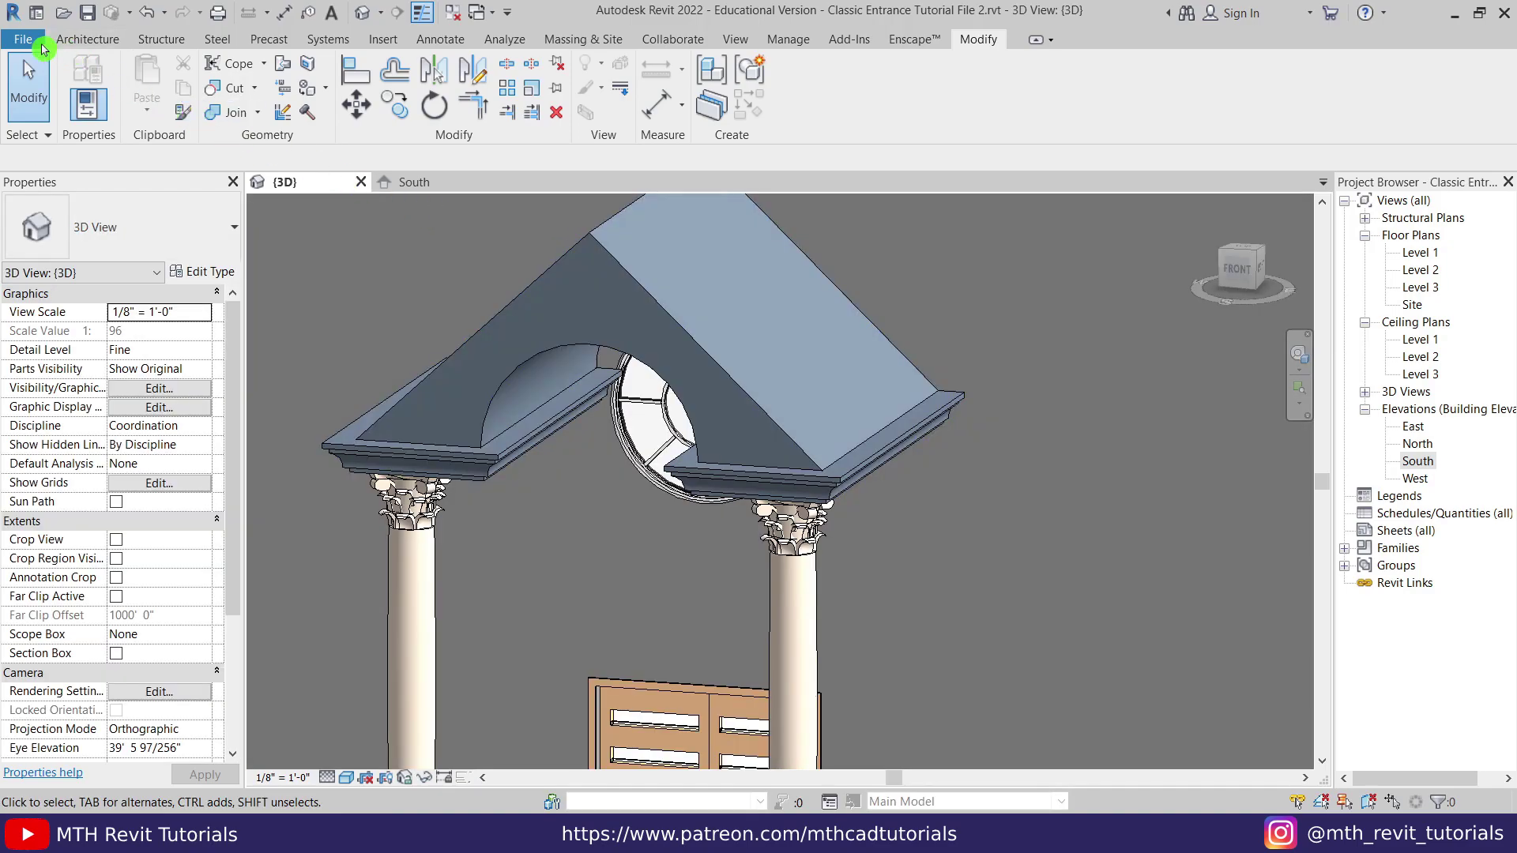
# Create a new family from the English-Imperial template Curtain Panel Pattern Based.rft
pyautogui.click(35, 47)
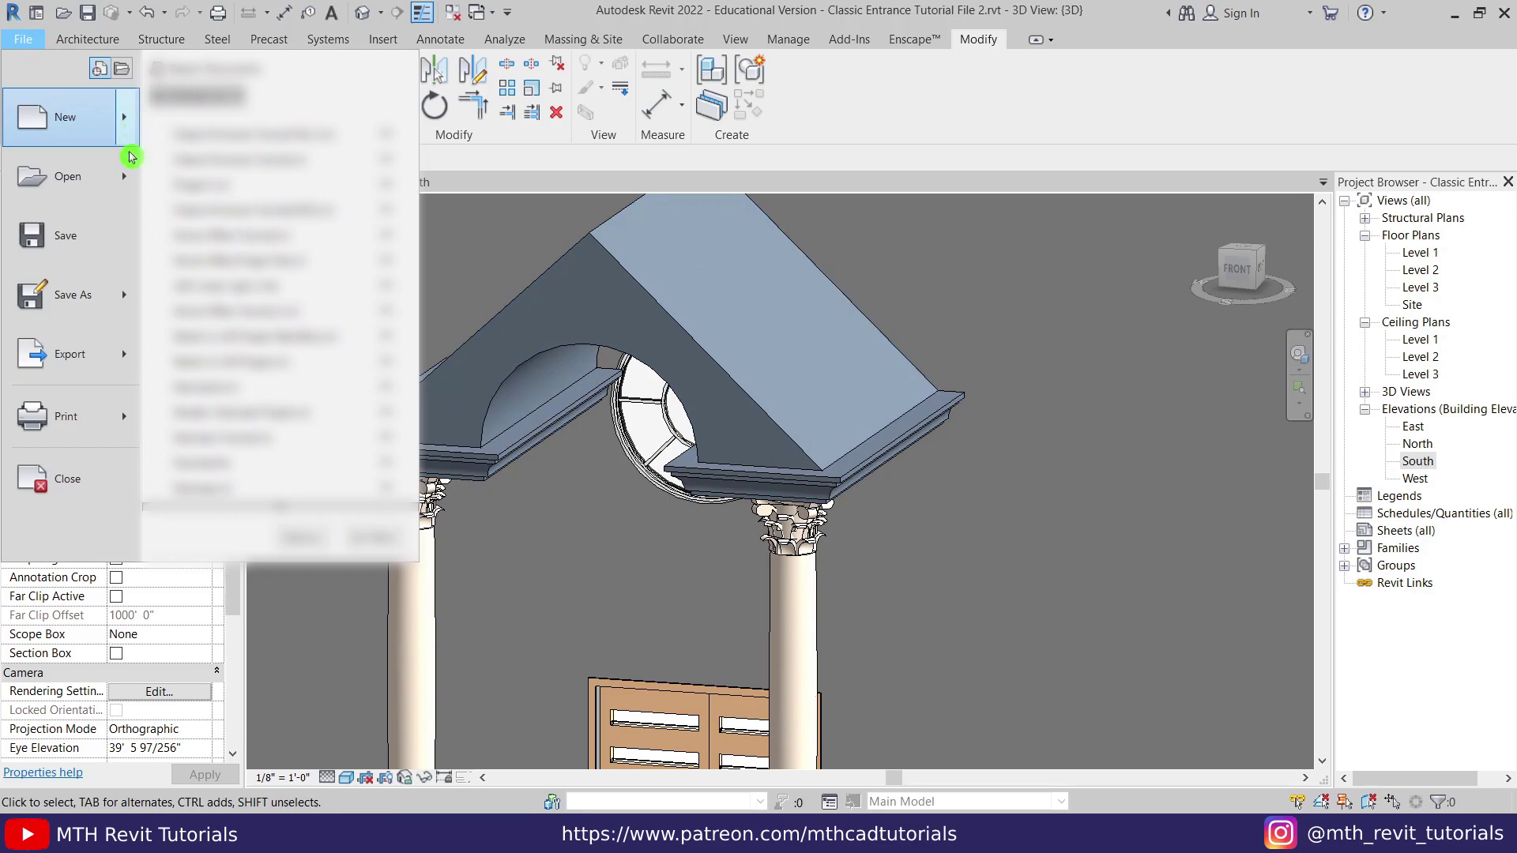
pyautogui.moveTo(105, 143)
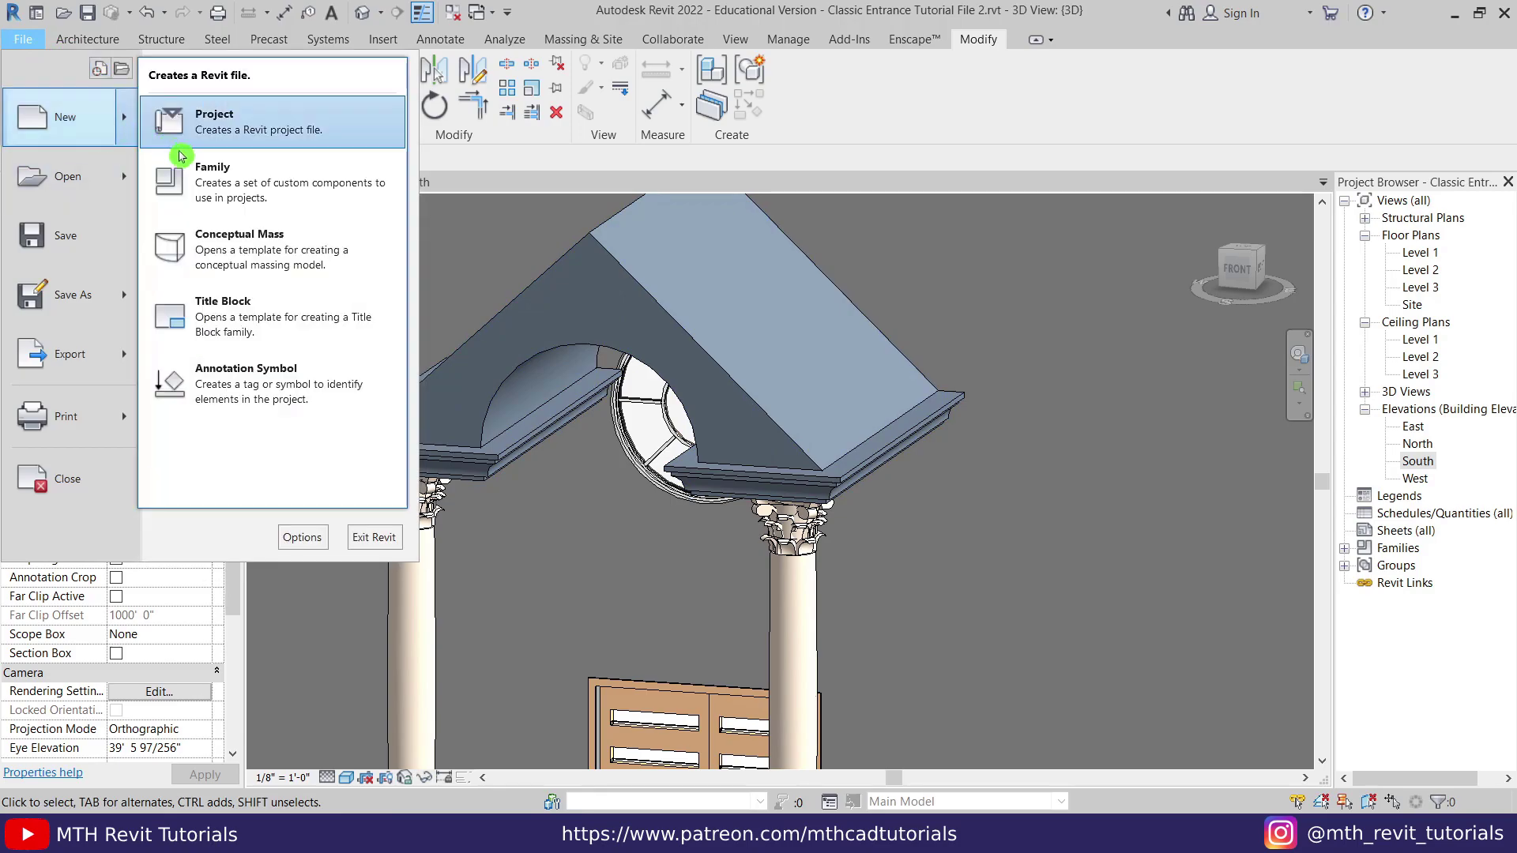
pyautogui.click(212, 182)
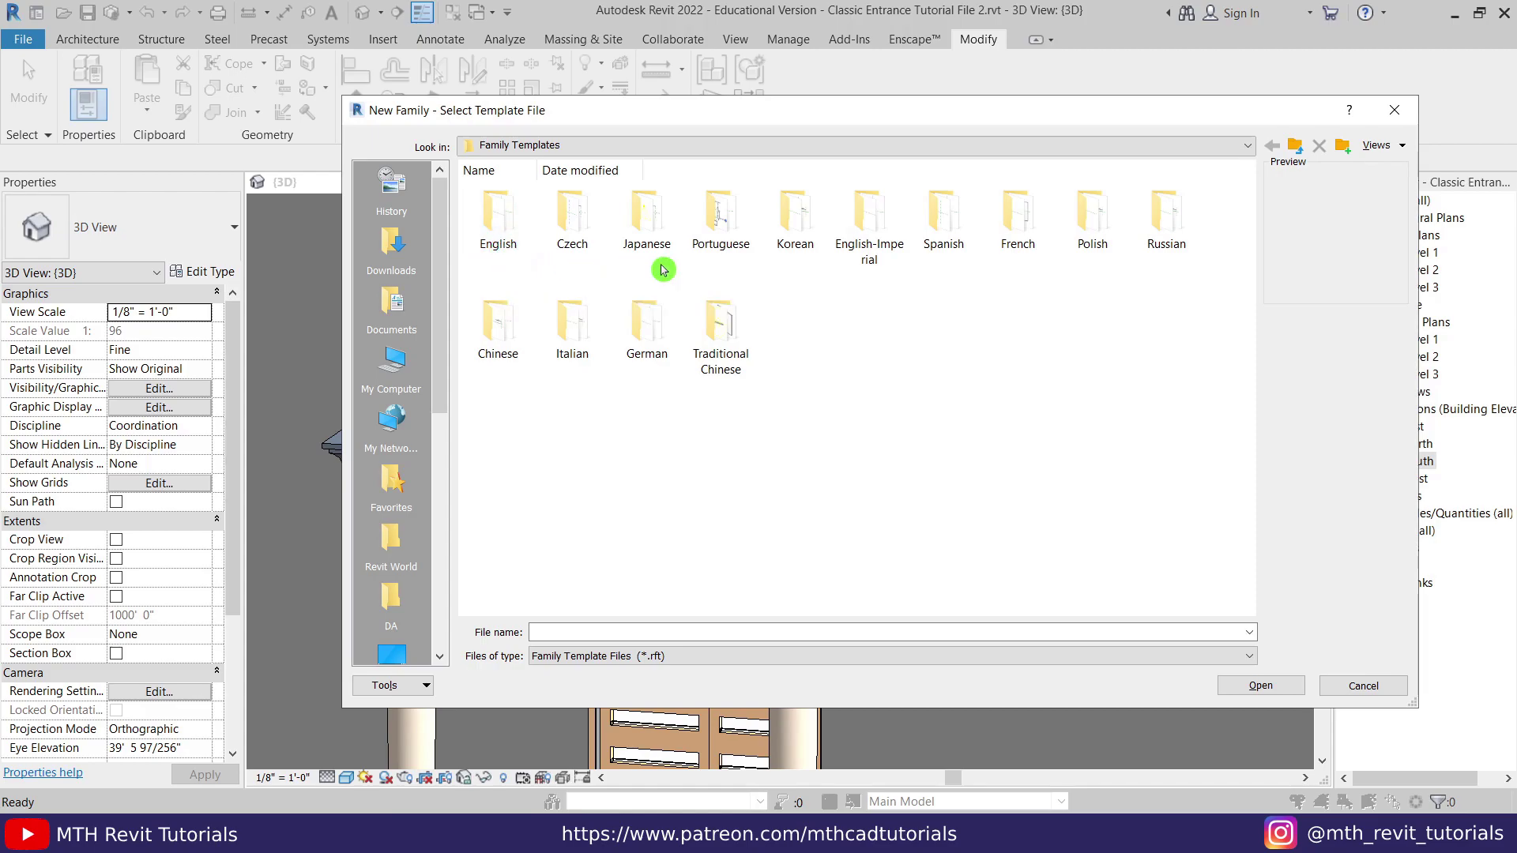
pyautogui.doubleClick(877, 229)
pyautogui.scroll(-2, 919, 294)
pyautogui.scroll(3, 918, 295)
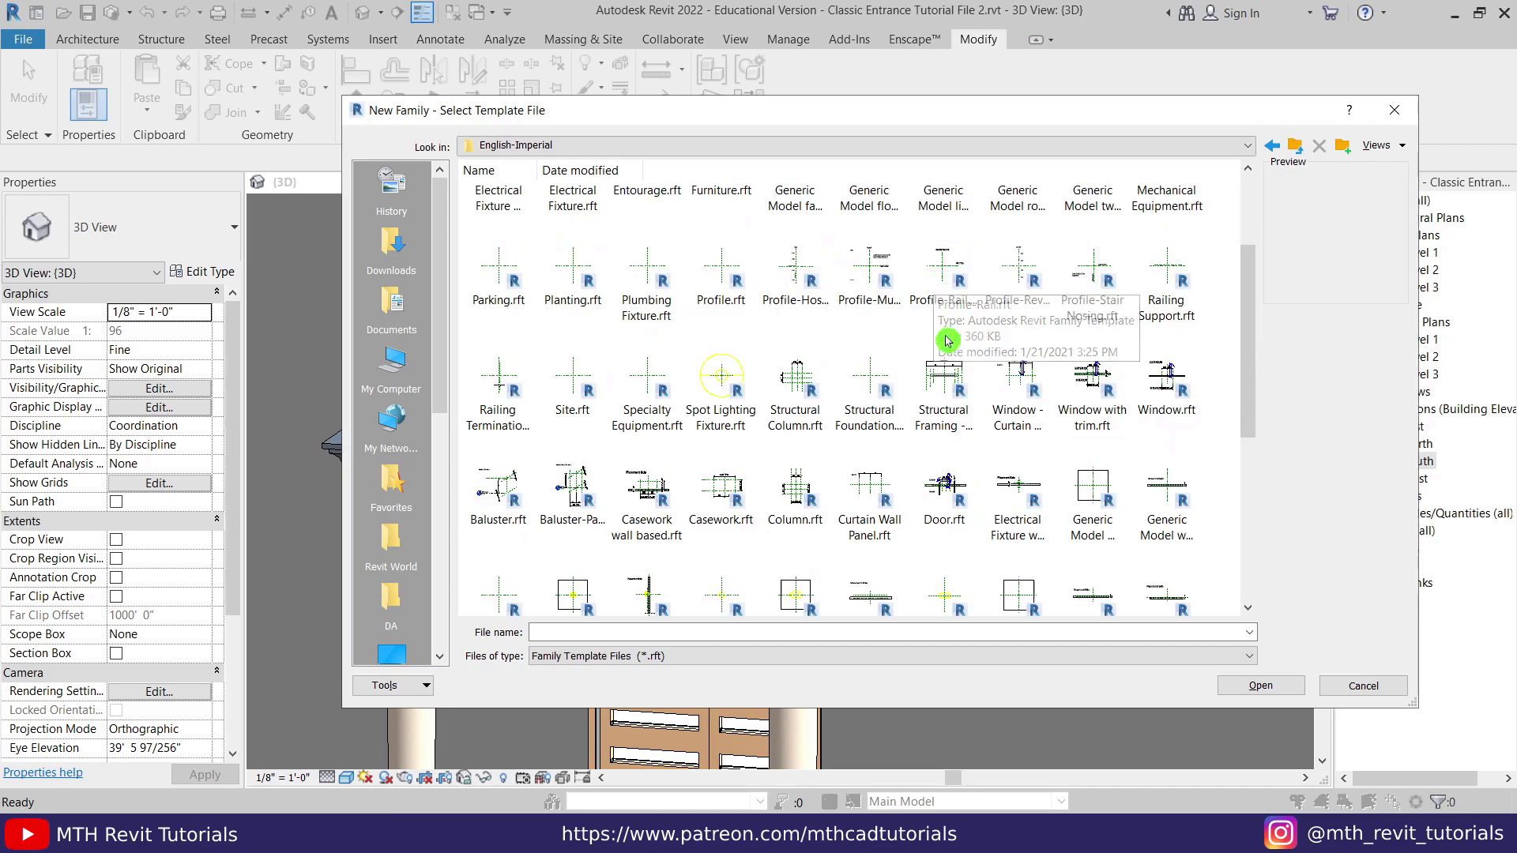
pyautogui.scroll(-3, 979, 348)
pyautogui.scroll(-2, 1020, 363)
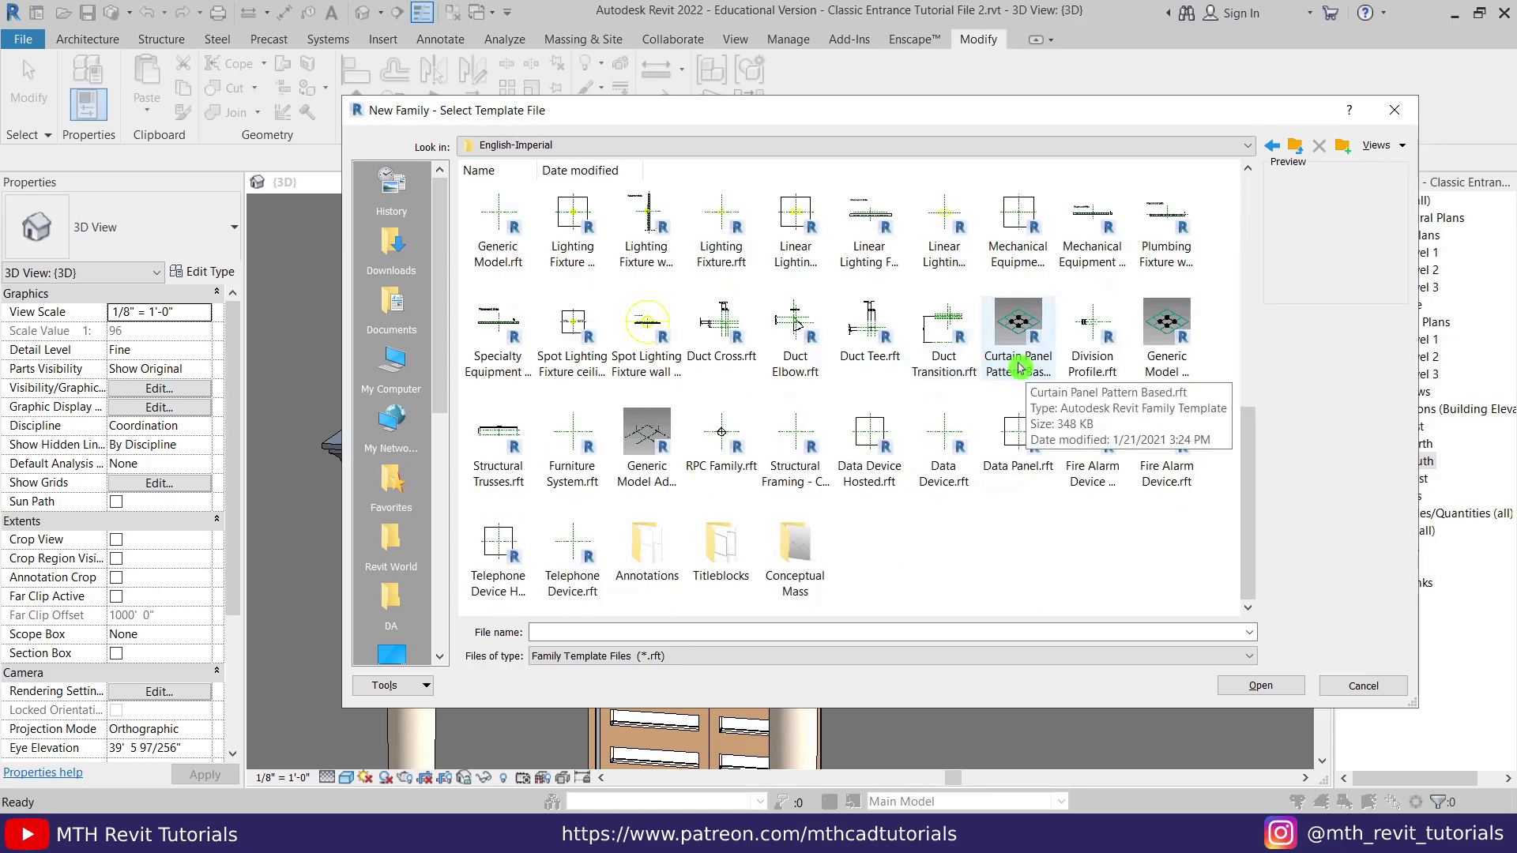
pyautogui.click(1025, 371)
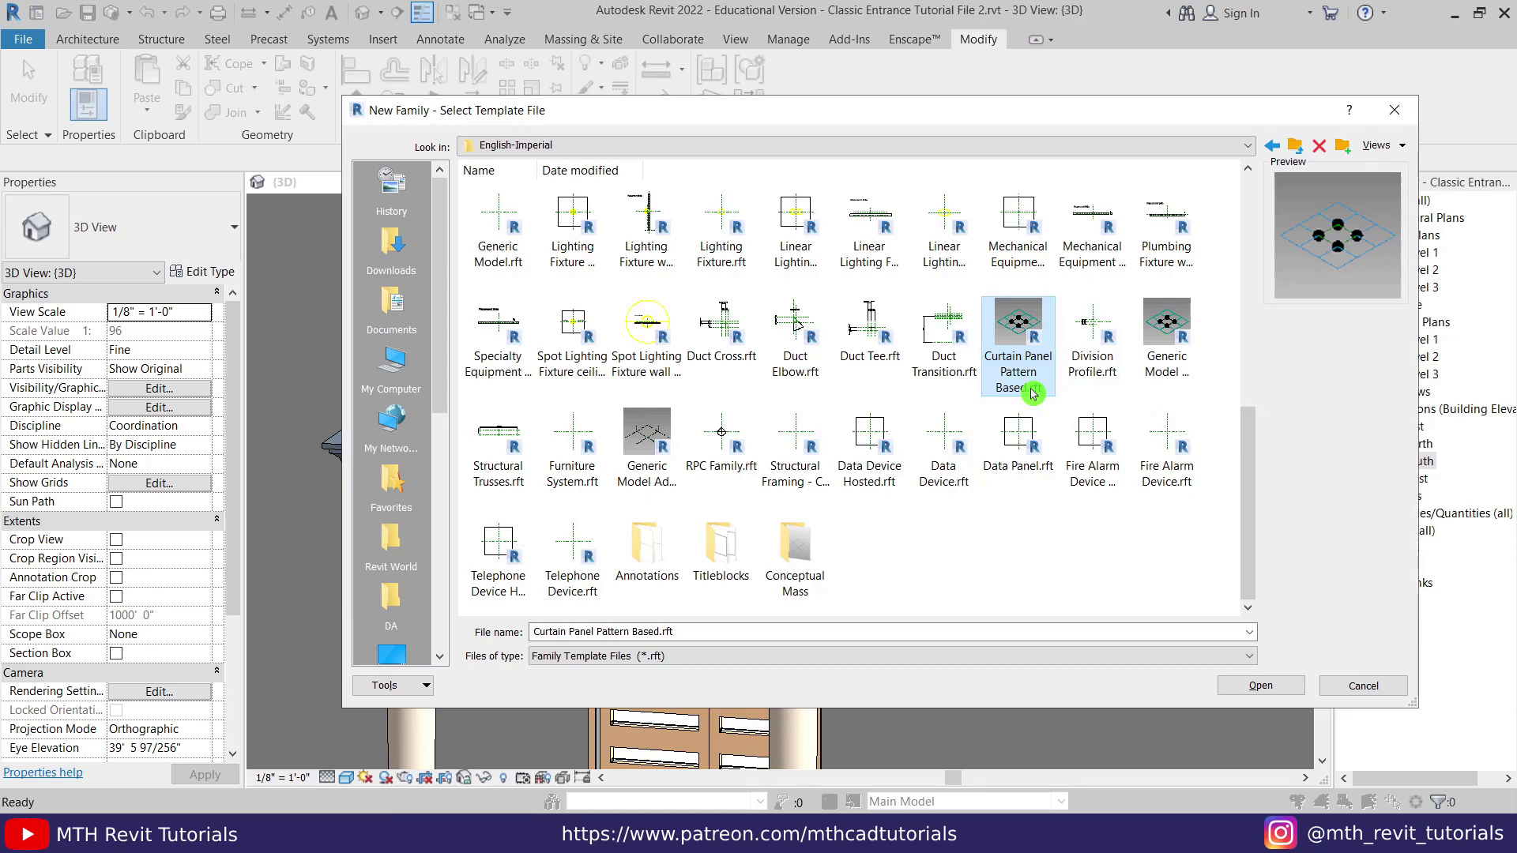
pyautogui.click(1261, 685)
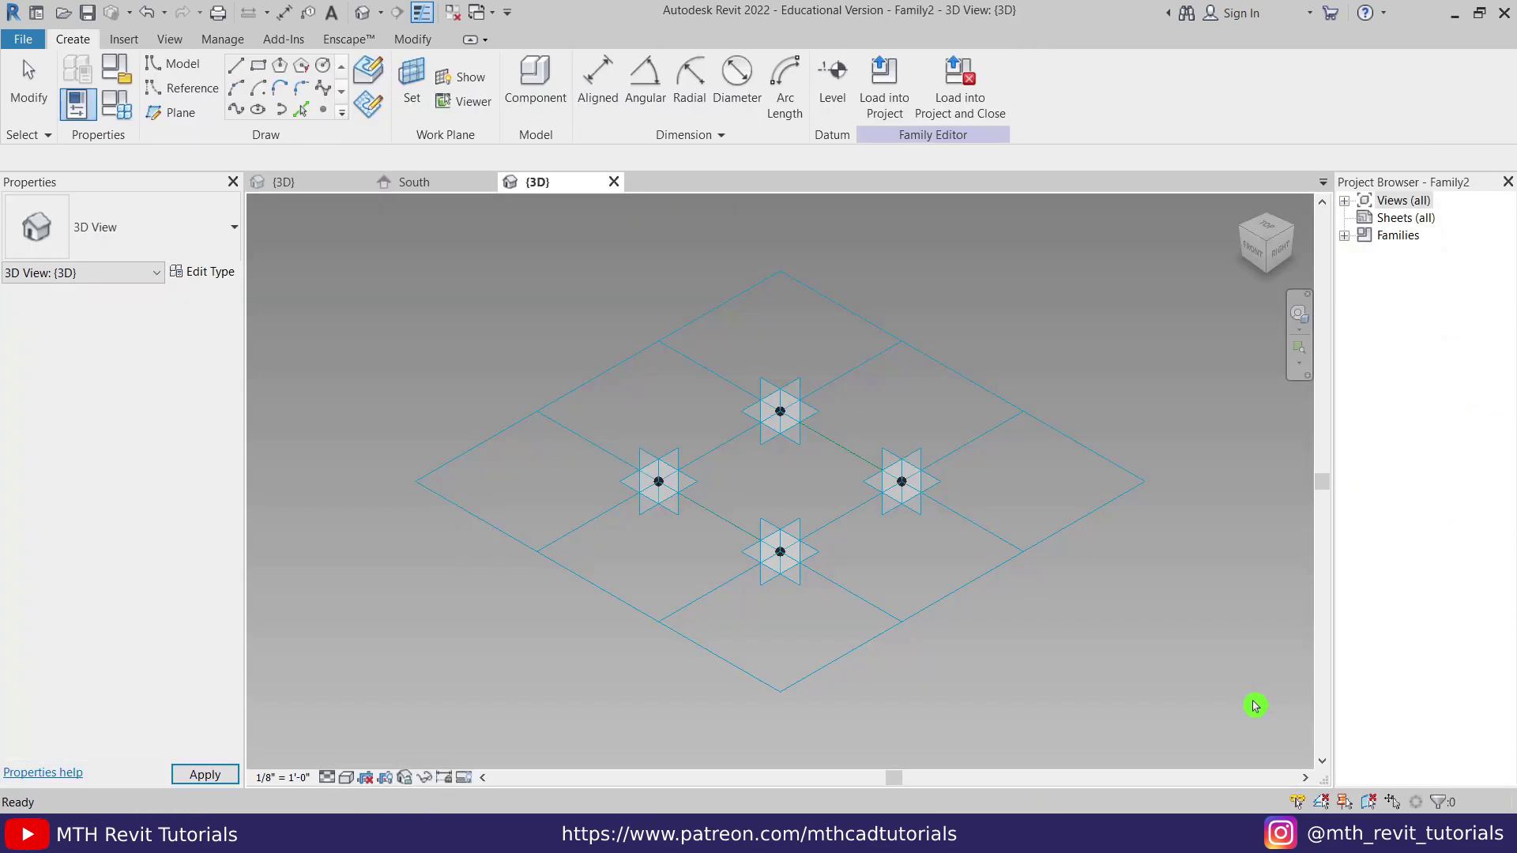
# Set the tile pattern grid's horizontal spacing to 1 foot and make the vertical spacing match
pyautogui.scroll(3, 754, 530)
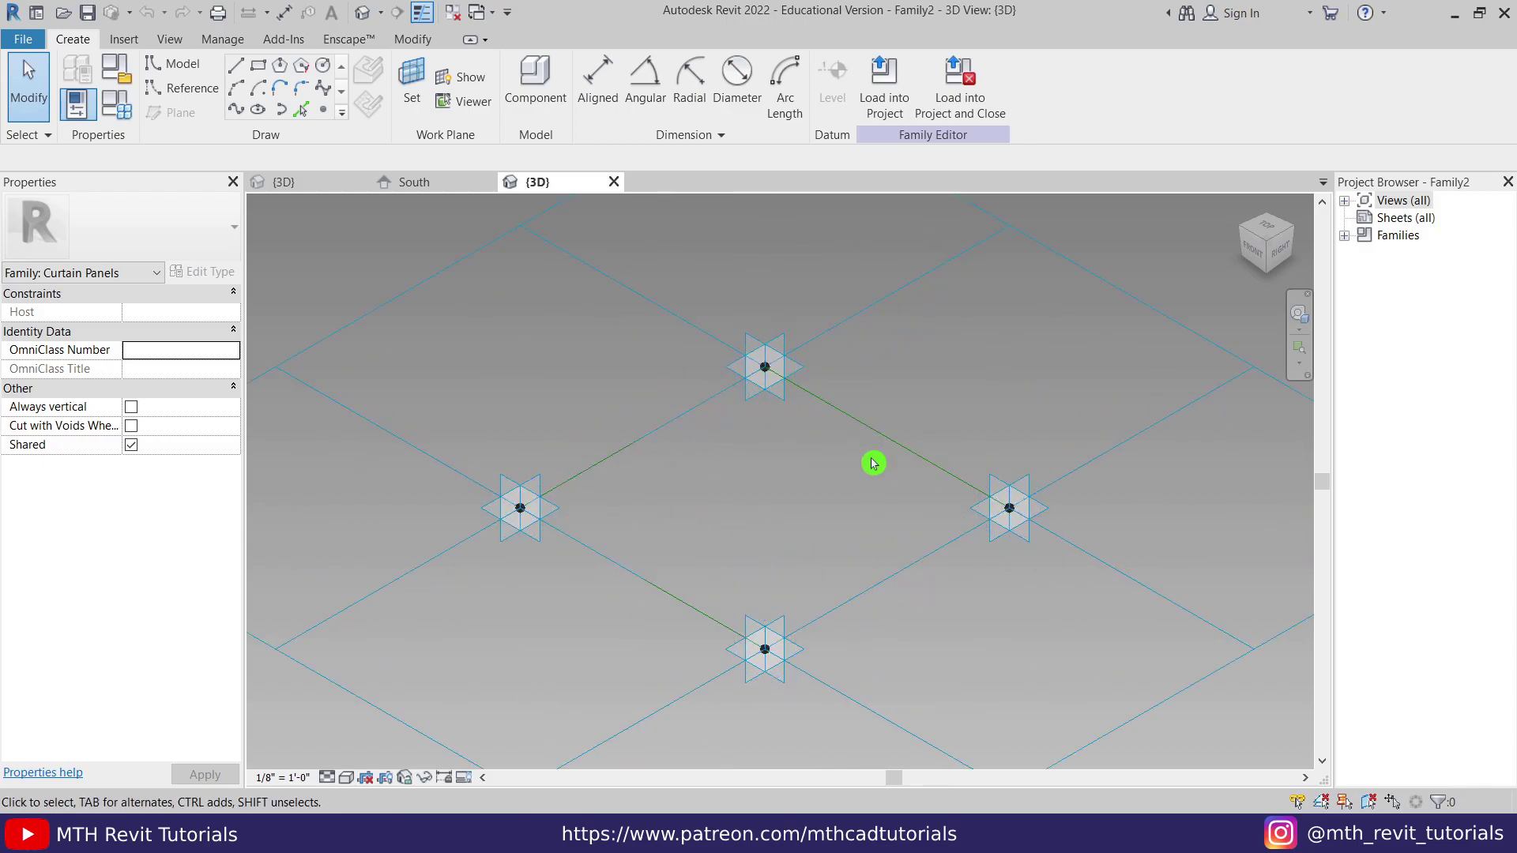
pyautogui.scroll(-2, 745, 473)
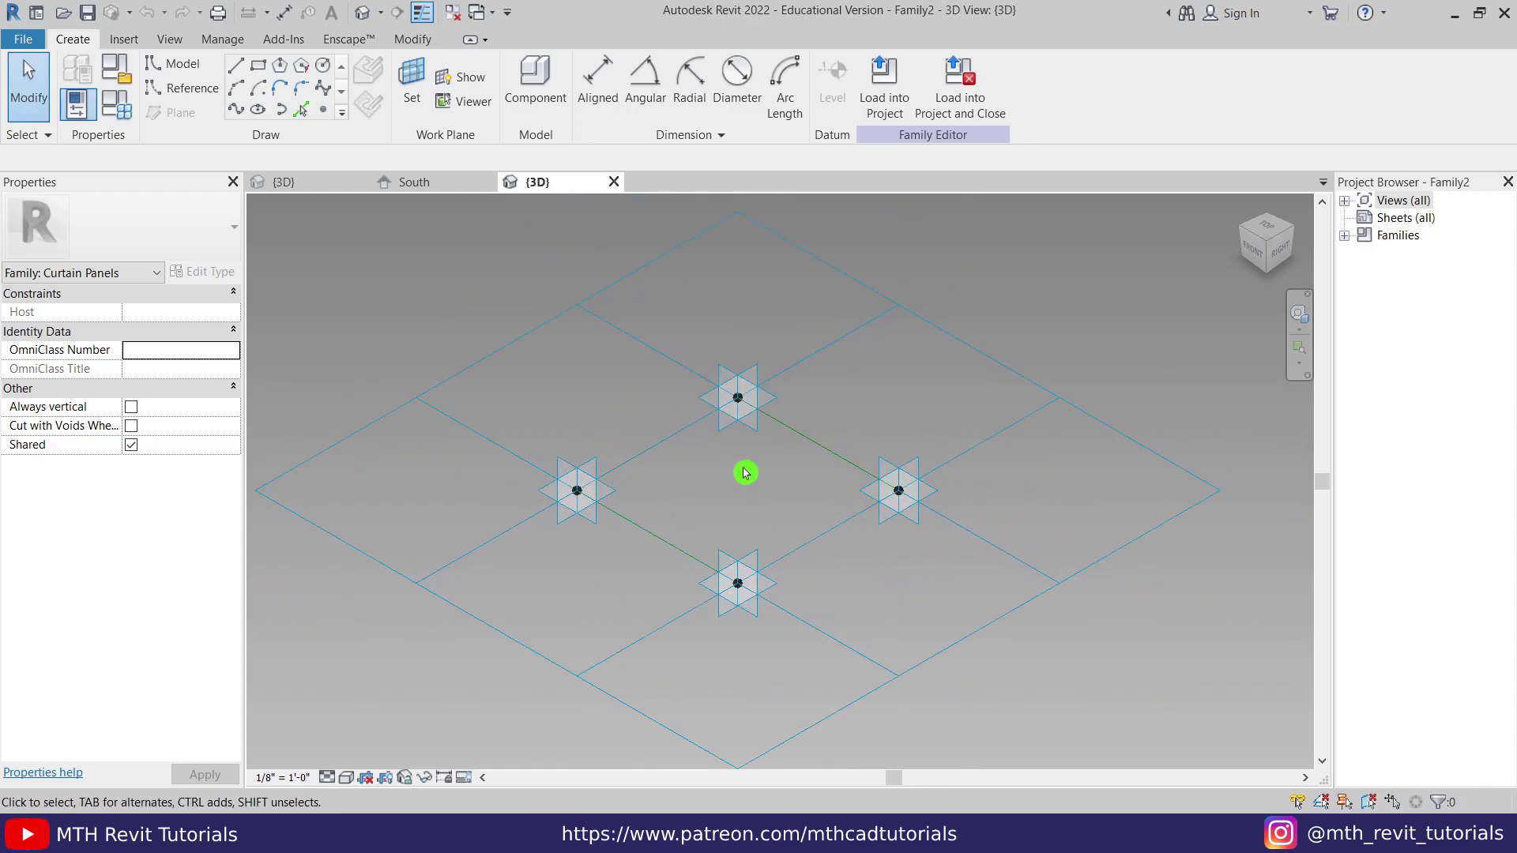
pyautogui.click(1133, 436)
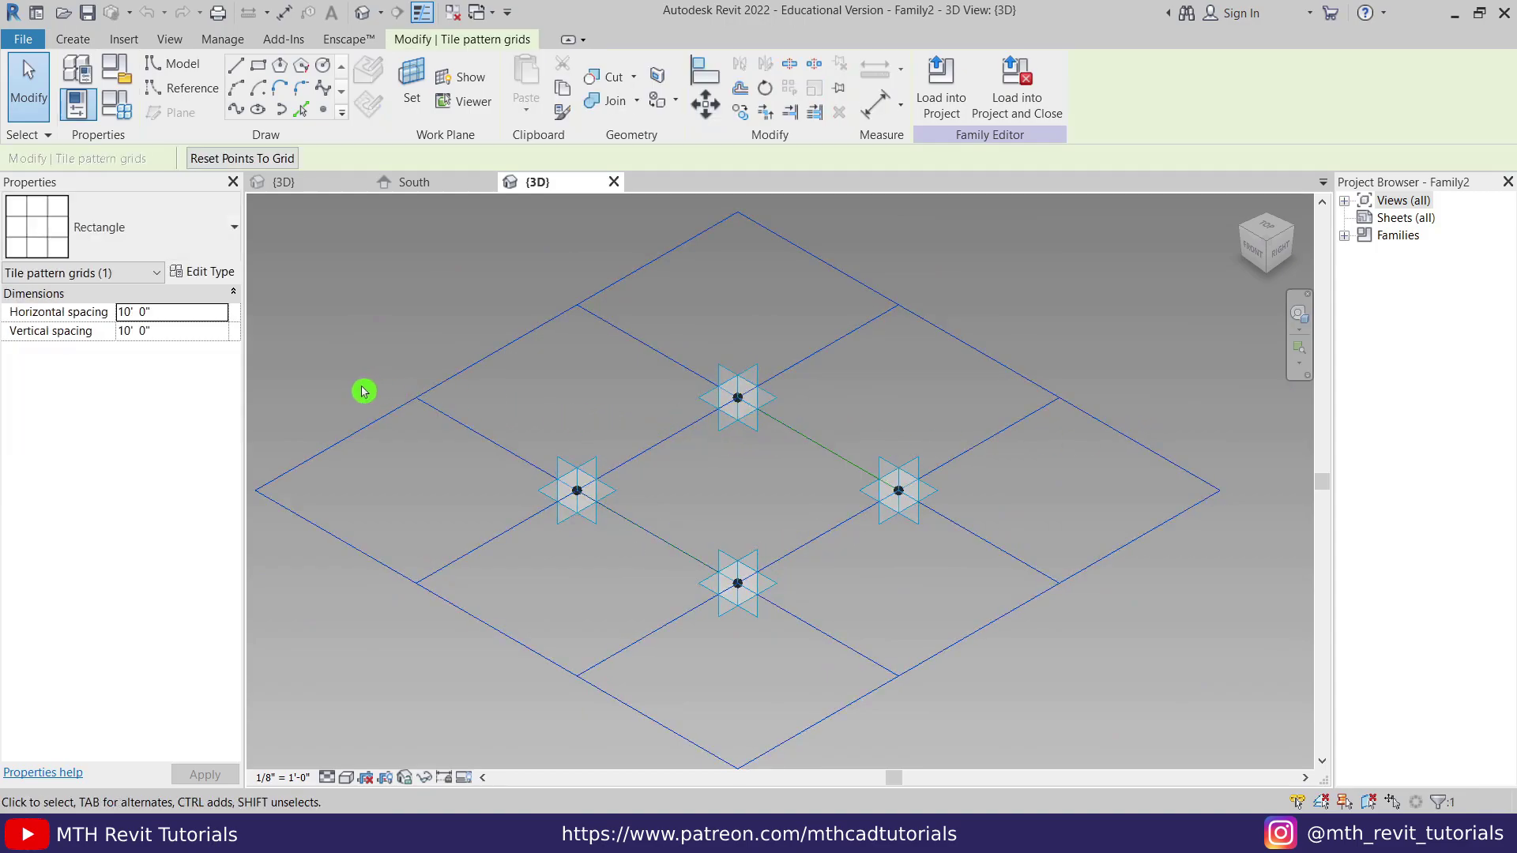
pyautogui.click(198, 315)
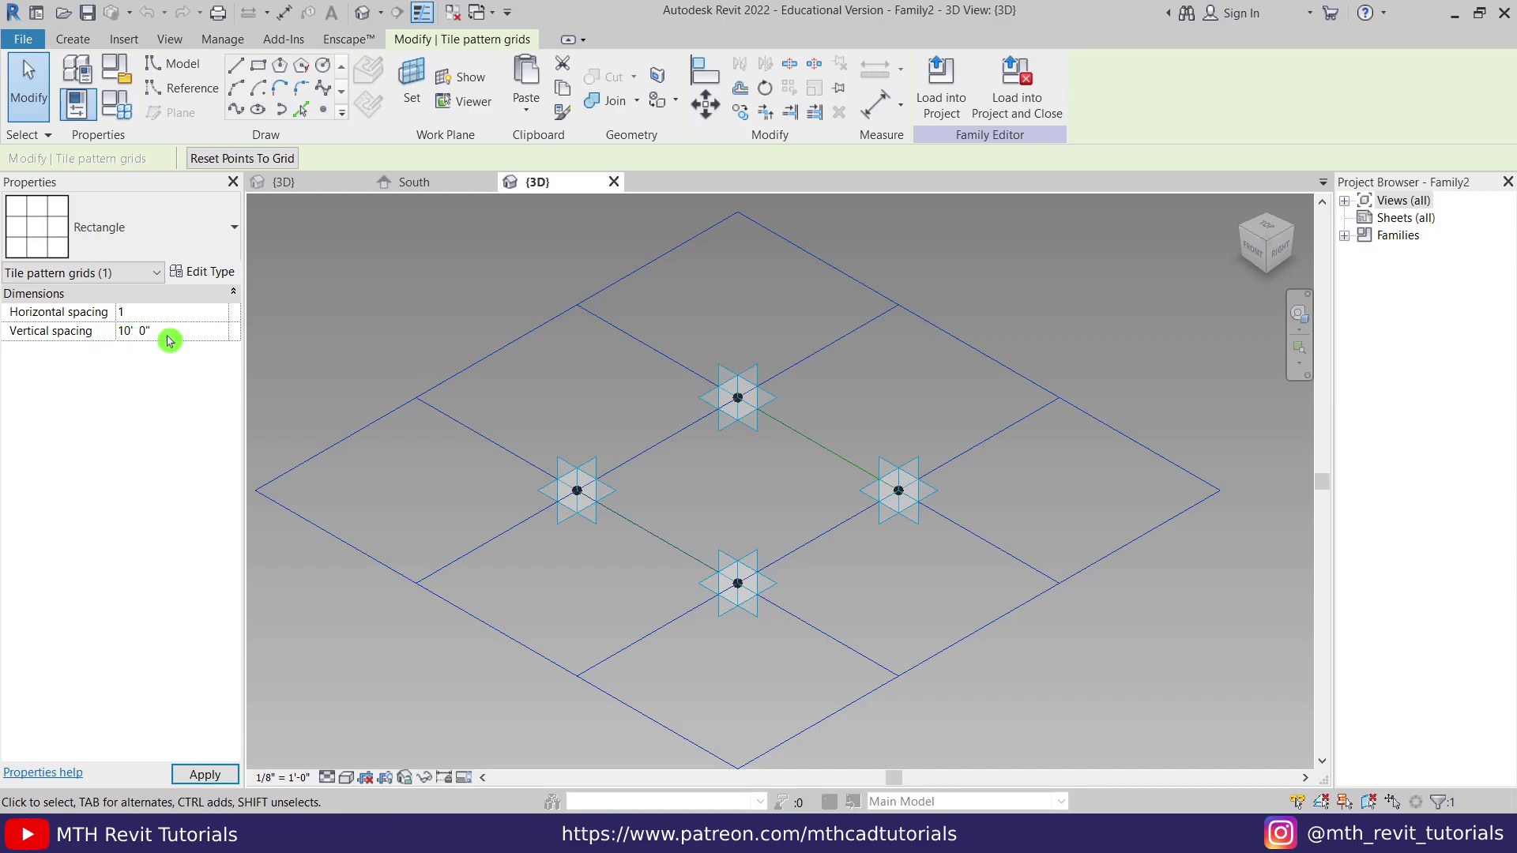
pyautogui.click(561, 565)
# Set the work plane to the vertical reference plane of Placement Point (3), perpendicular to an adjoining reference line
pyautogui.moveTo(395, 557); pyautogui.dragTo(585, 586, button='middle')
pyautogui.scroll(4, 393, 519)
pyautogui.scroll(5, 742, 529)
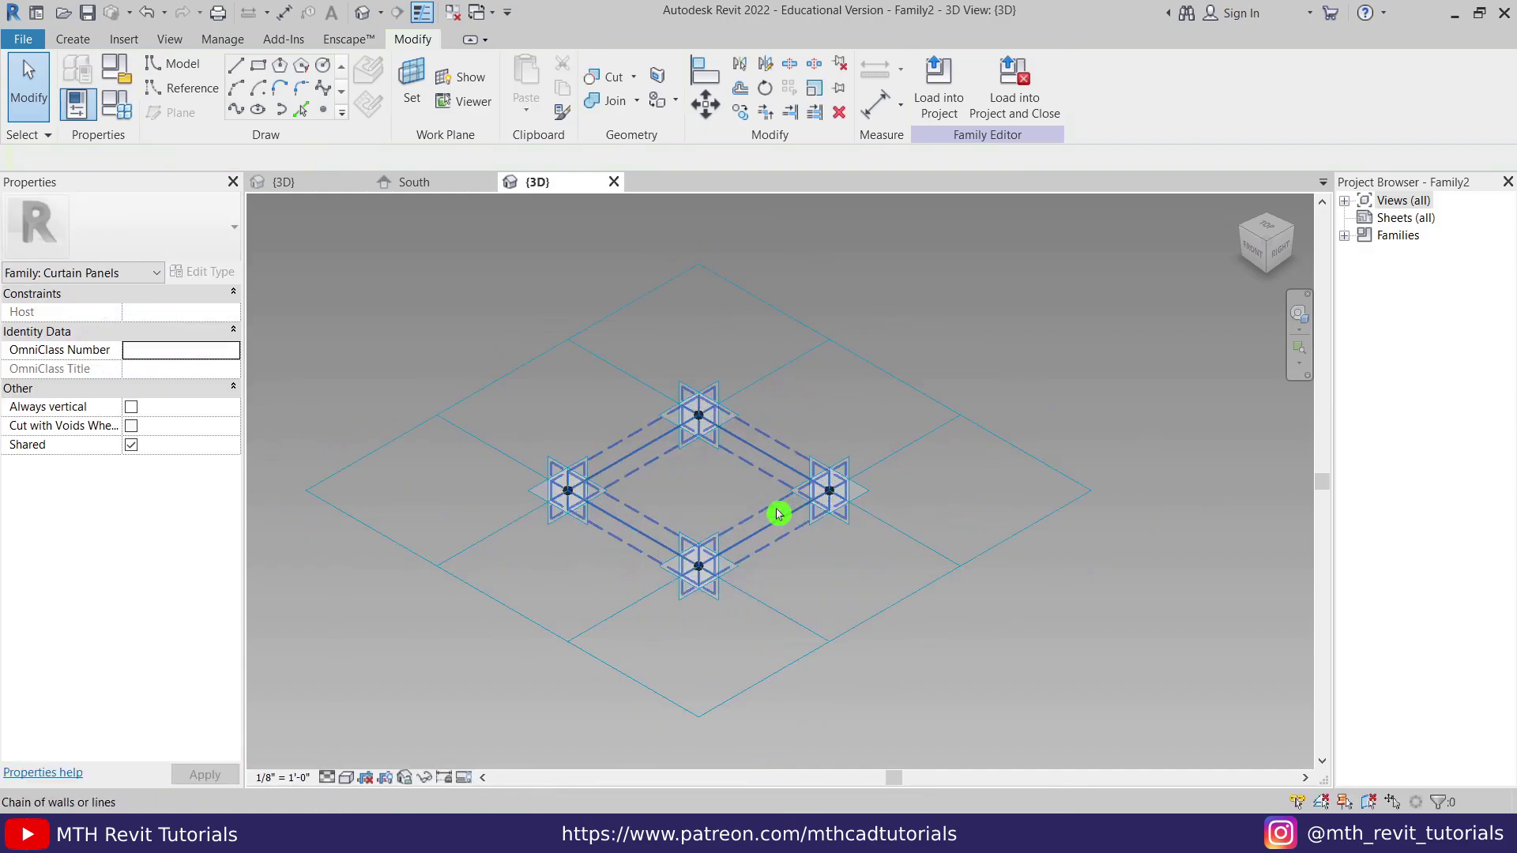
pyautogui.moveTo(666, 505); pyautogui.dragTo(677, 526, button='middle')
pyautogui.press('Tab')
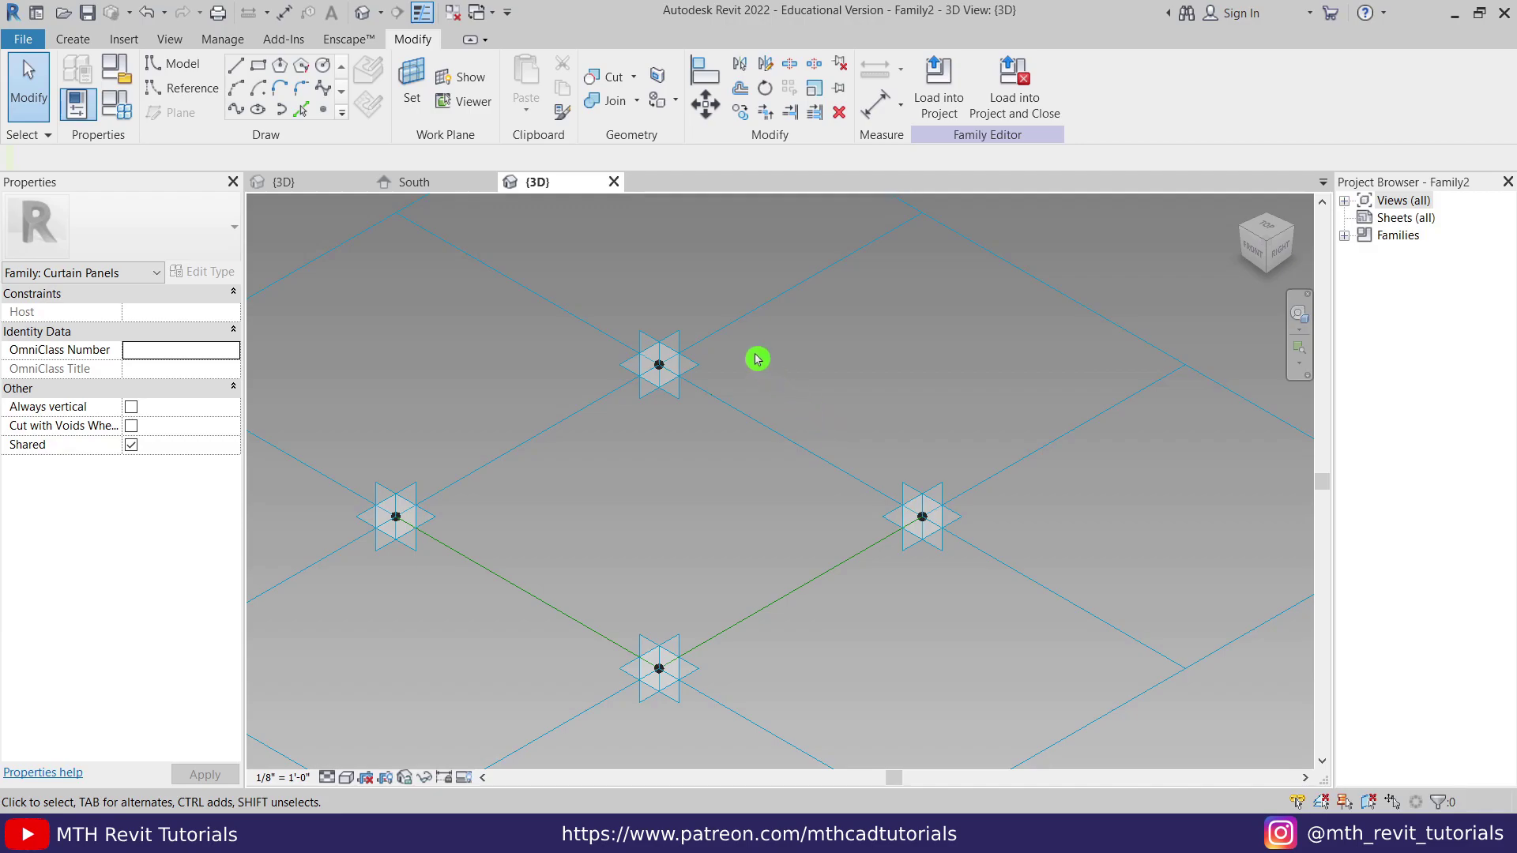
pyautogui.click(436, 111)
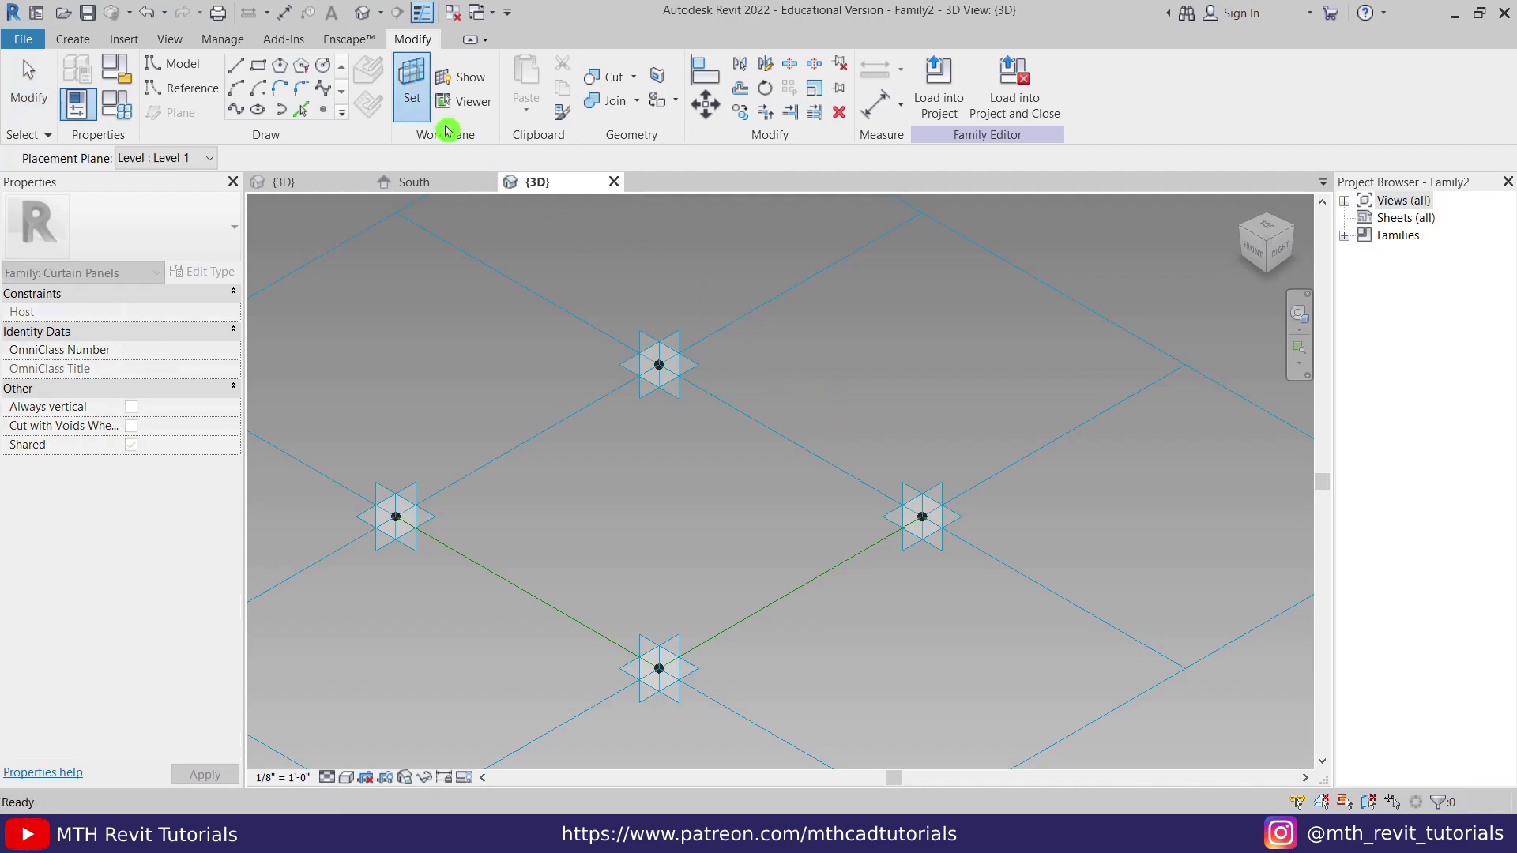
pyautogui.scroll(-2, 819, 457)
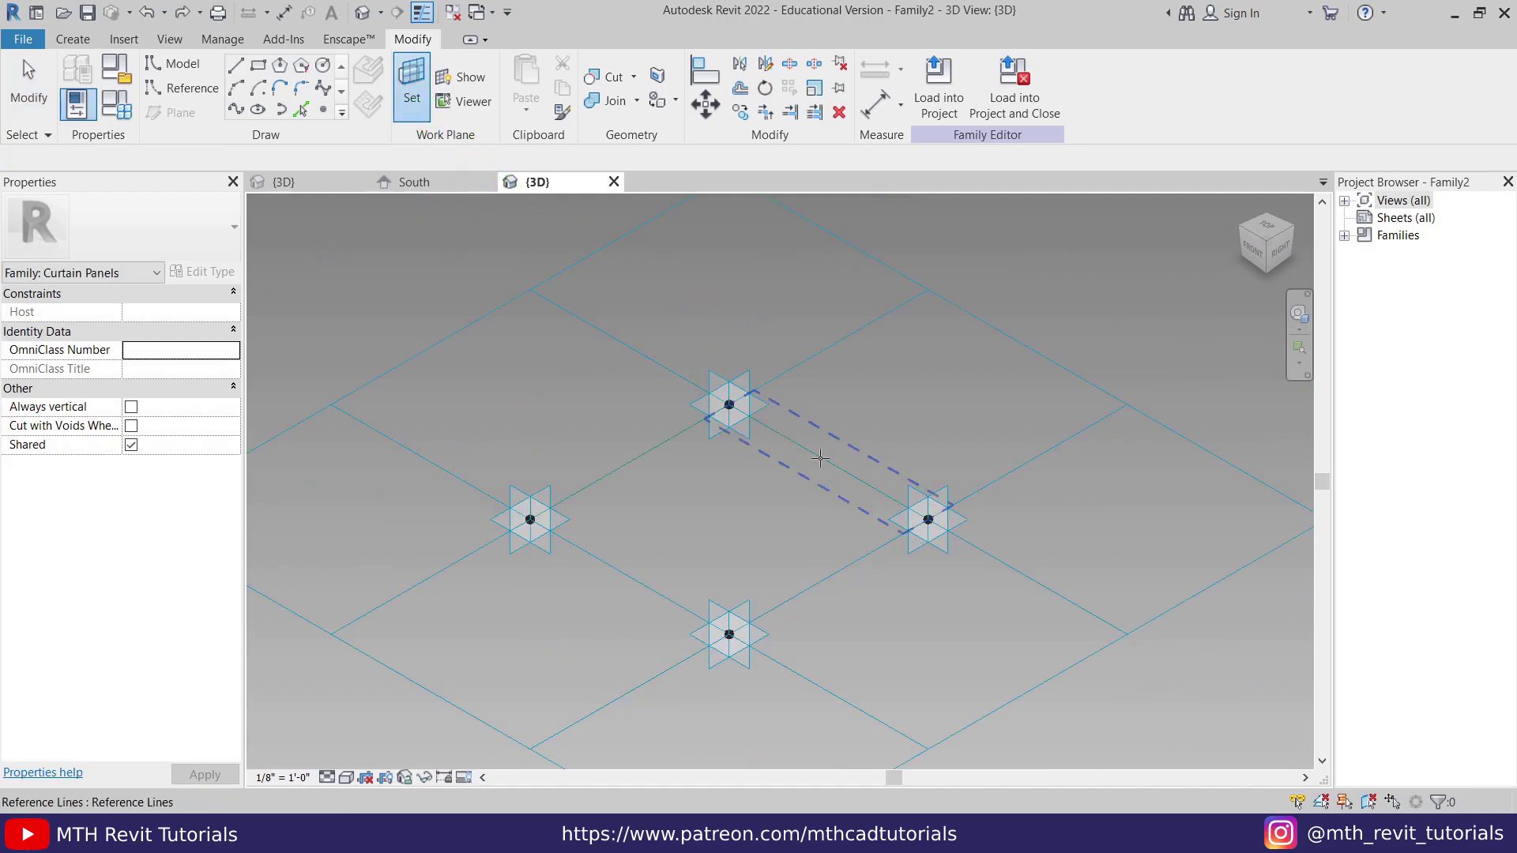
pyautogui.scroll(1, 819, 457)
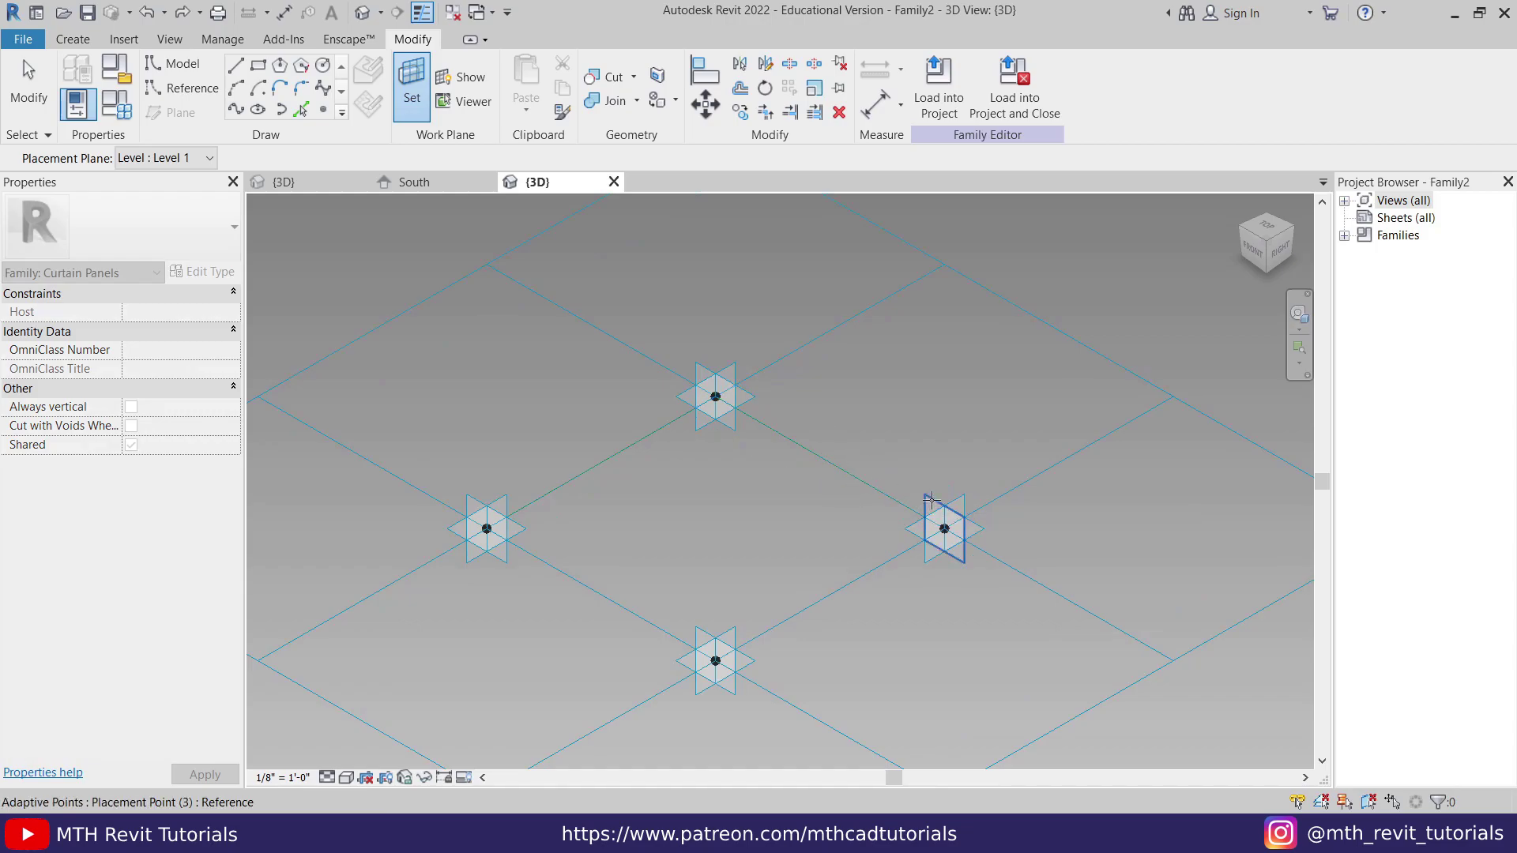
pyautogui.click(933, 500)
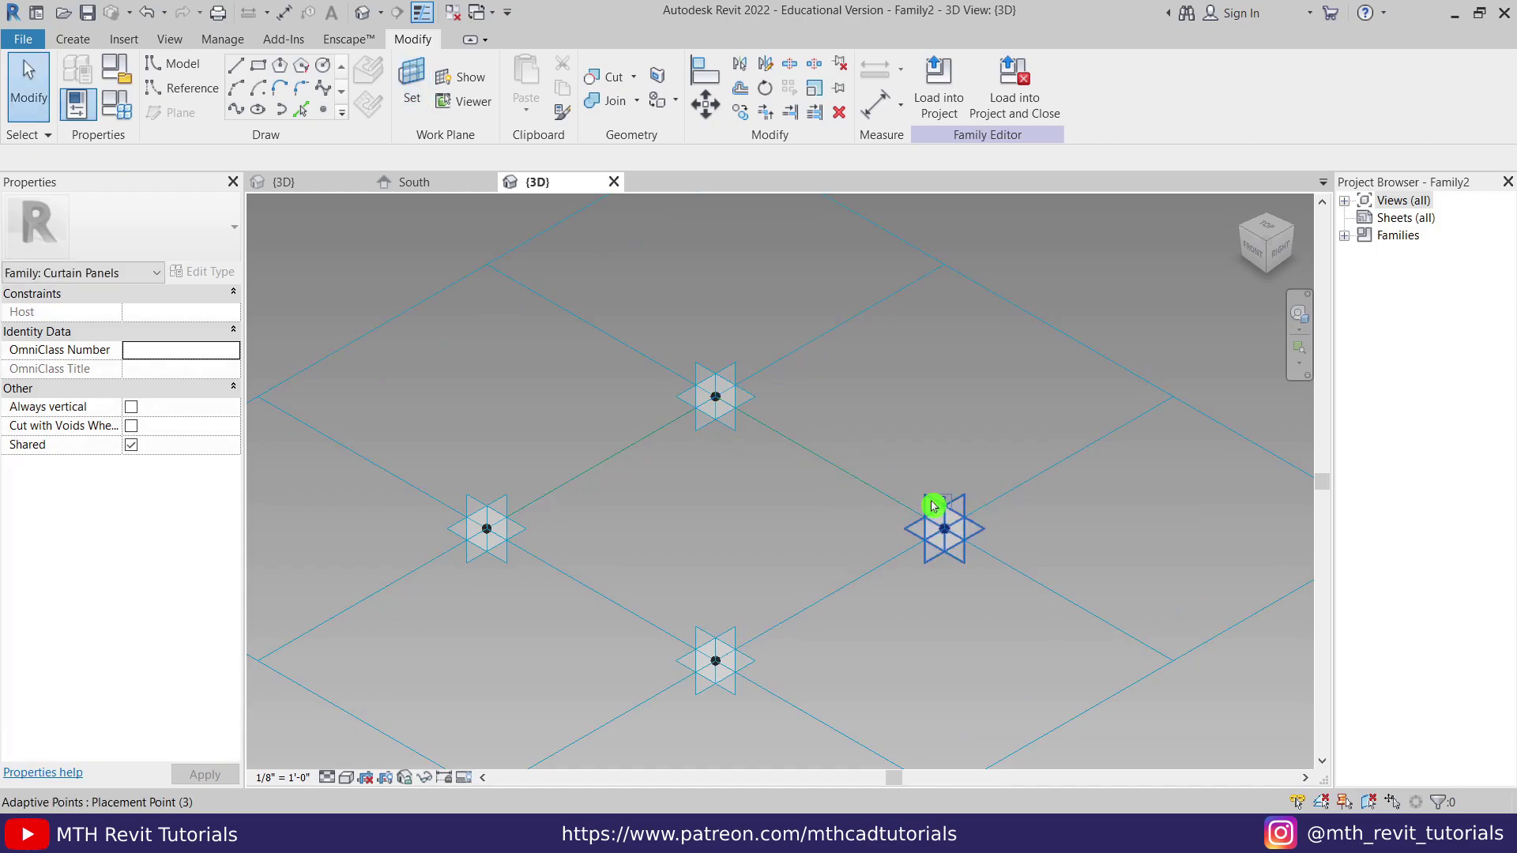
# Draw a 3" vertical model line up from Placement Point (3), followed by a 3" line inward parallel to the tile edge
pyautogui.click(237, 68)
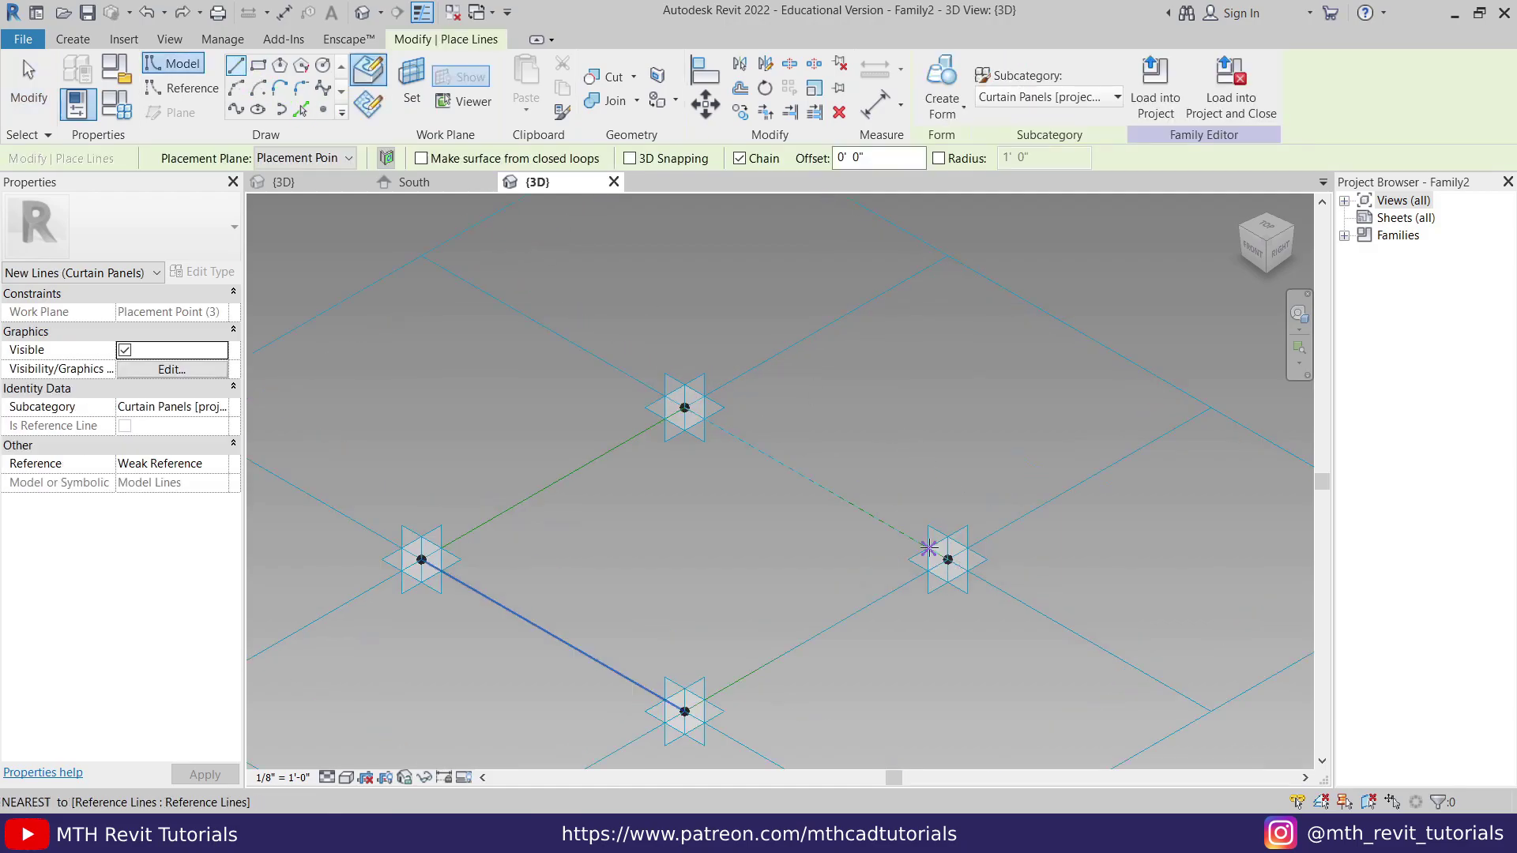
pyautogui.click(947, 559)
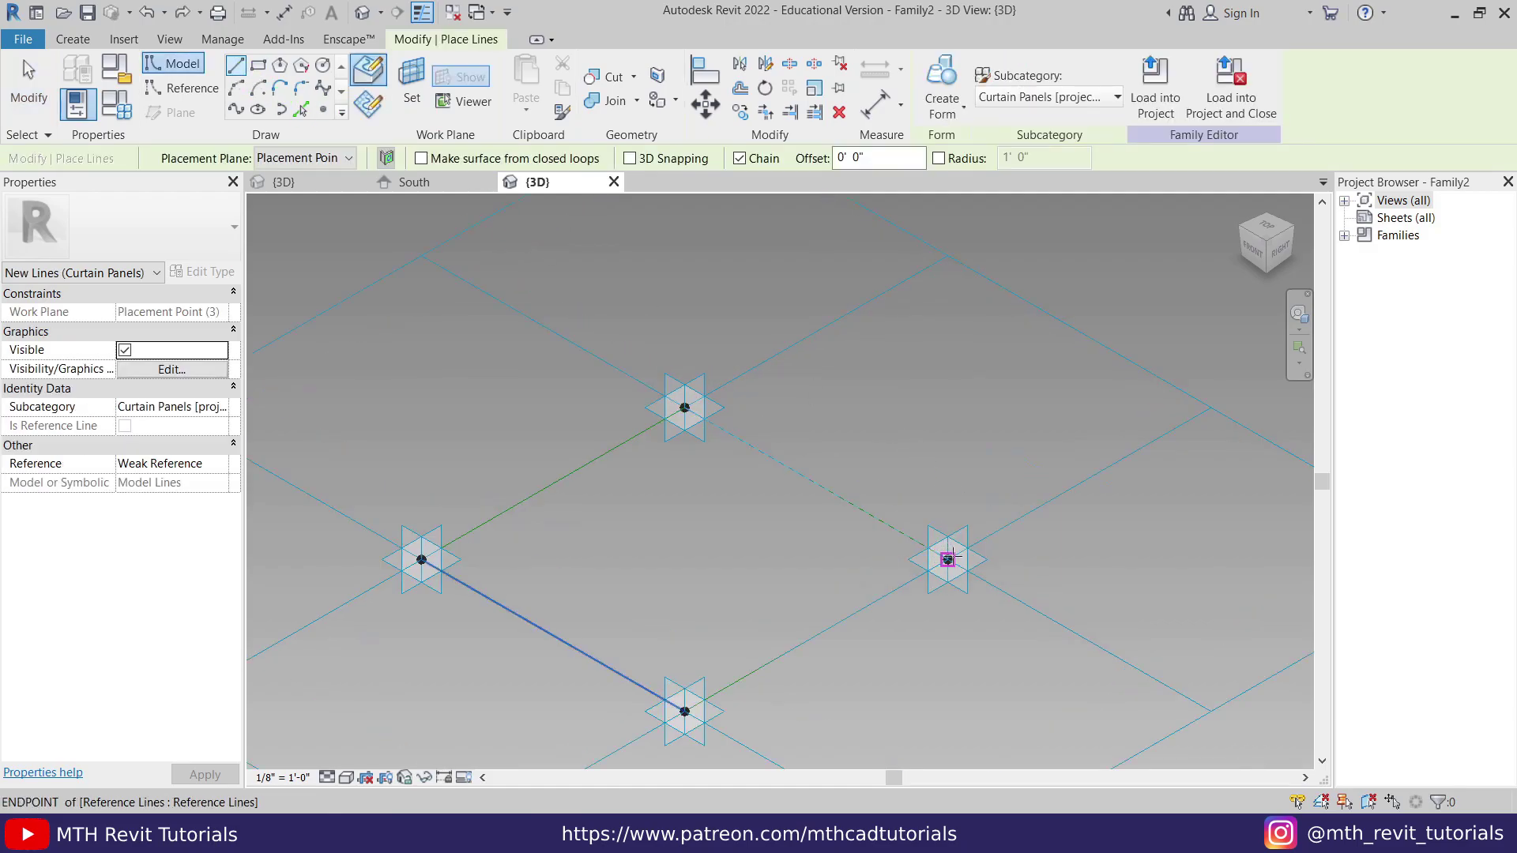
pyautogui.write('3')
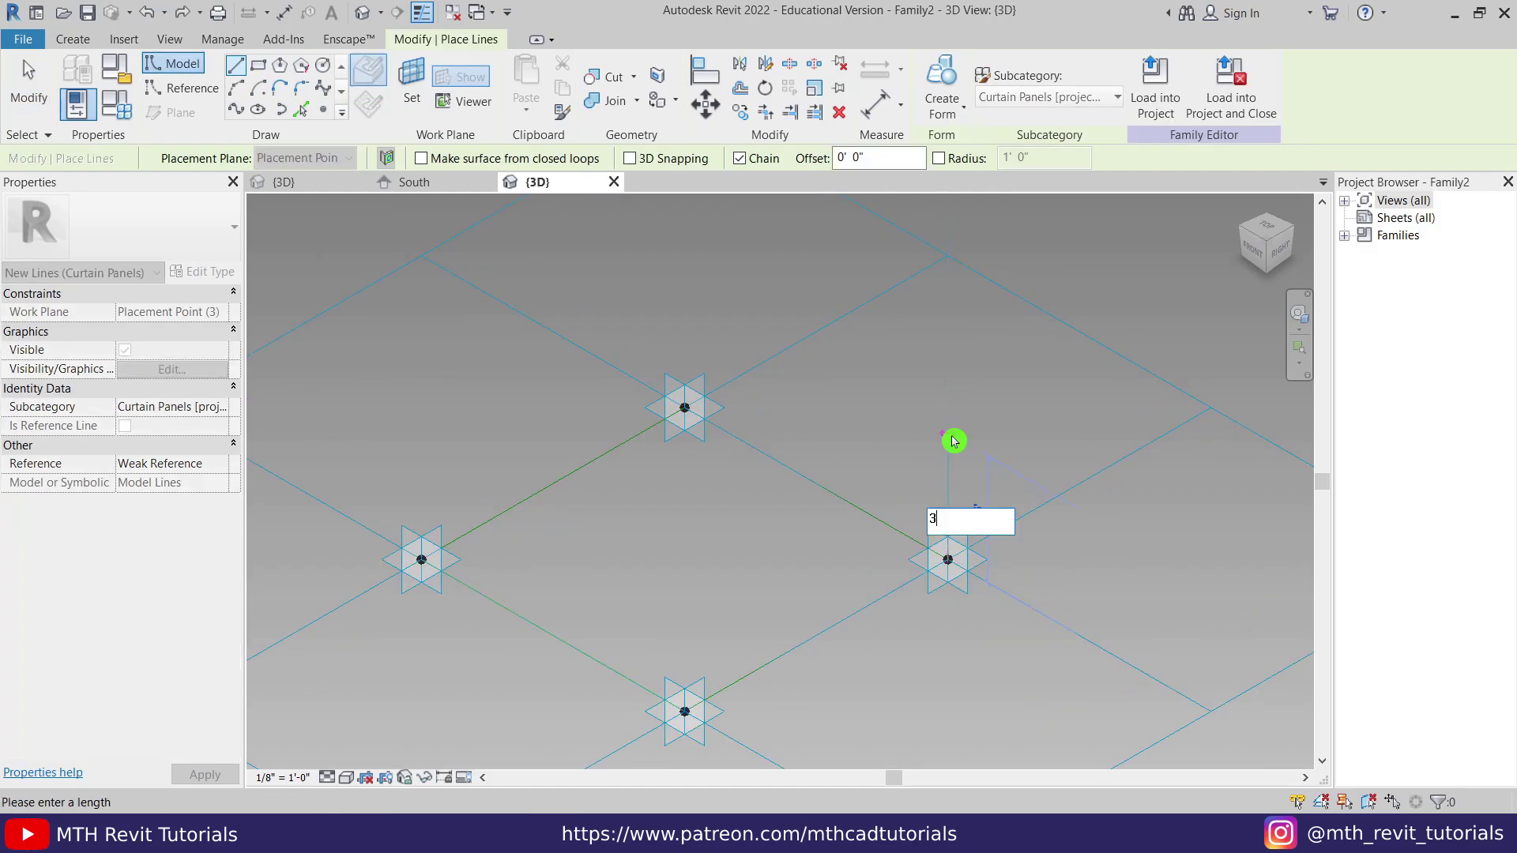
pyautogui.press('Return')
pyautogui.scroll(1, 916, 454)
pyautogui.scroll(1, 886, 456)
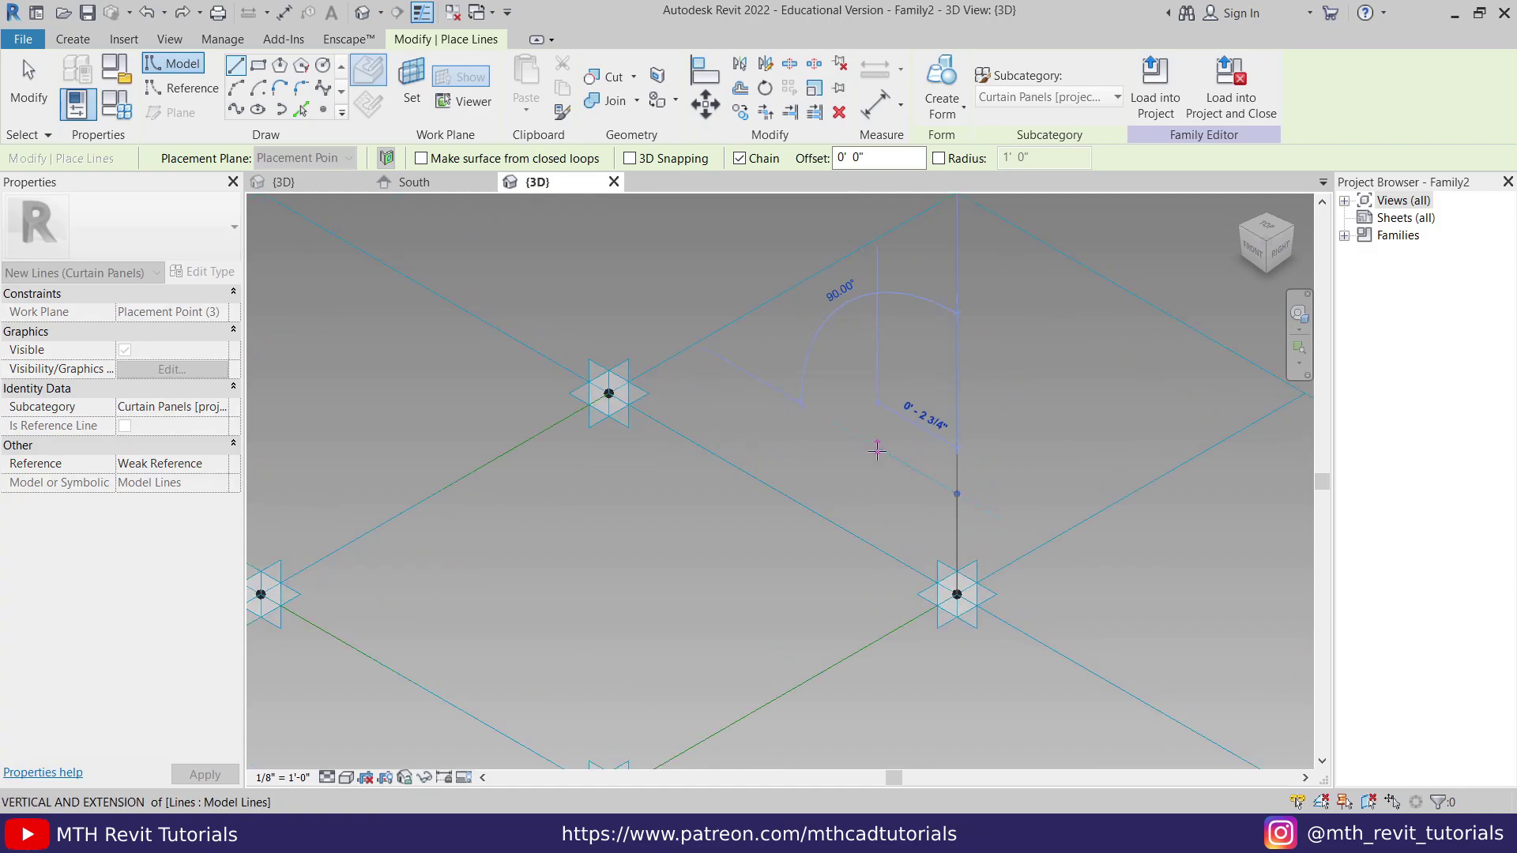
pyautogui.write('3"')
pyautogui.press('Return')
pyautogui.scroll(3, 887, 466)
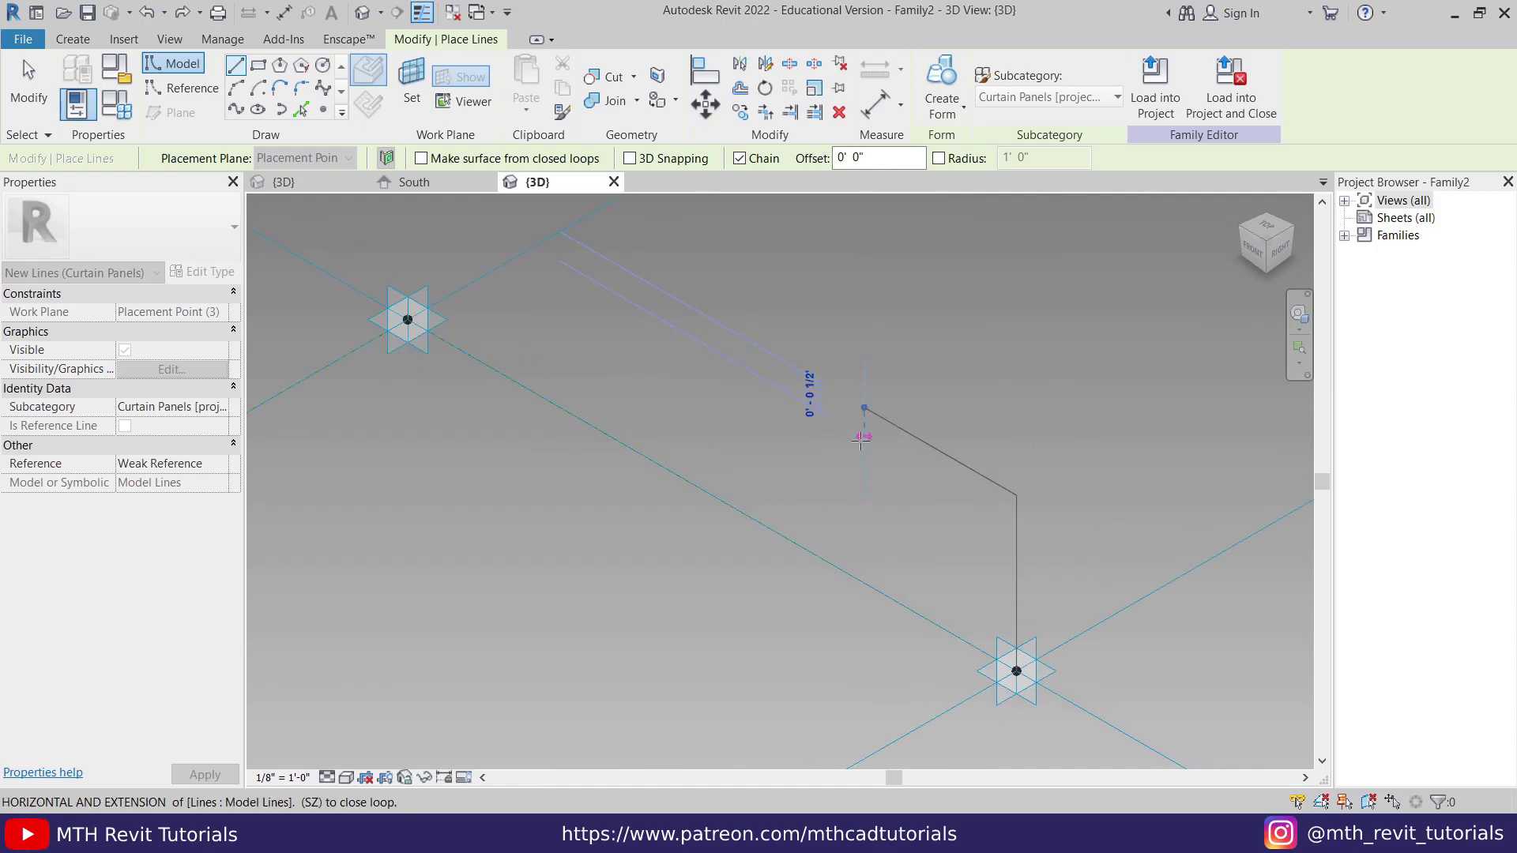
# Sketch short steps down and inward from the profile's upper end, and matching small steps outward and up from the placement point
pyautogui.click(886, 466)
pyautogui.click(889, 496)
pyautogui.press('Escape')
pyautogui.click(1016, 671)
pyautogui.click(990, 657)
pyautogui.click(990, 627)
pyautogui.click(965, 613)
pyautogui.click(965, 583)
# Join the profile's two stepped ends with an arc to close the moulding outline
pyautogui.click(236, 87)
pyautogui.click(890, 495)
pyautogui.rightClick(761, 353)
pyautogui.click(781, 362)
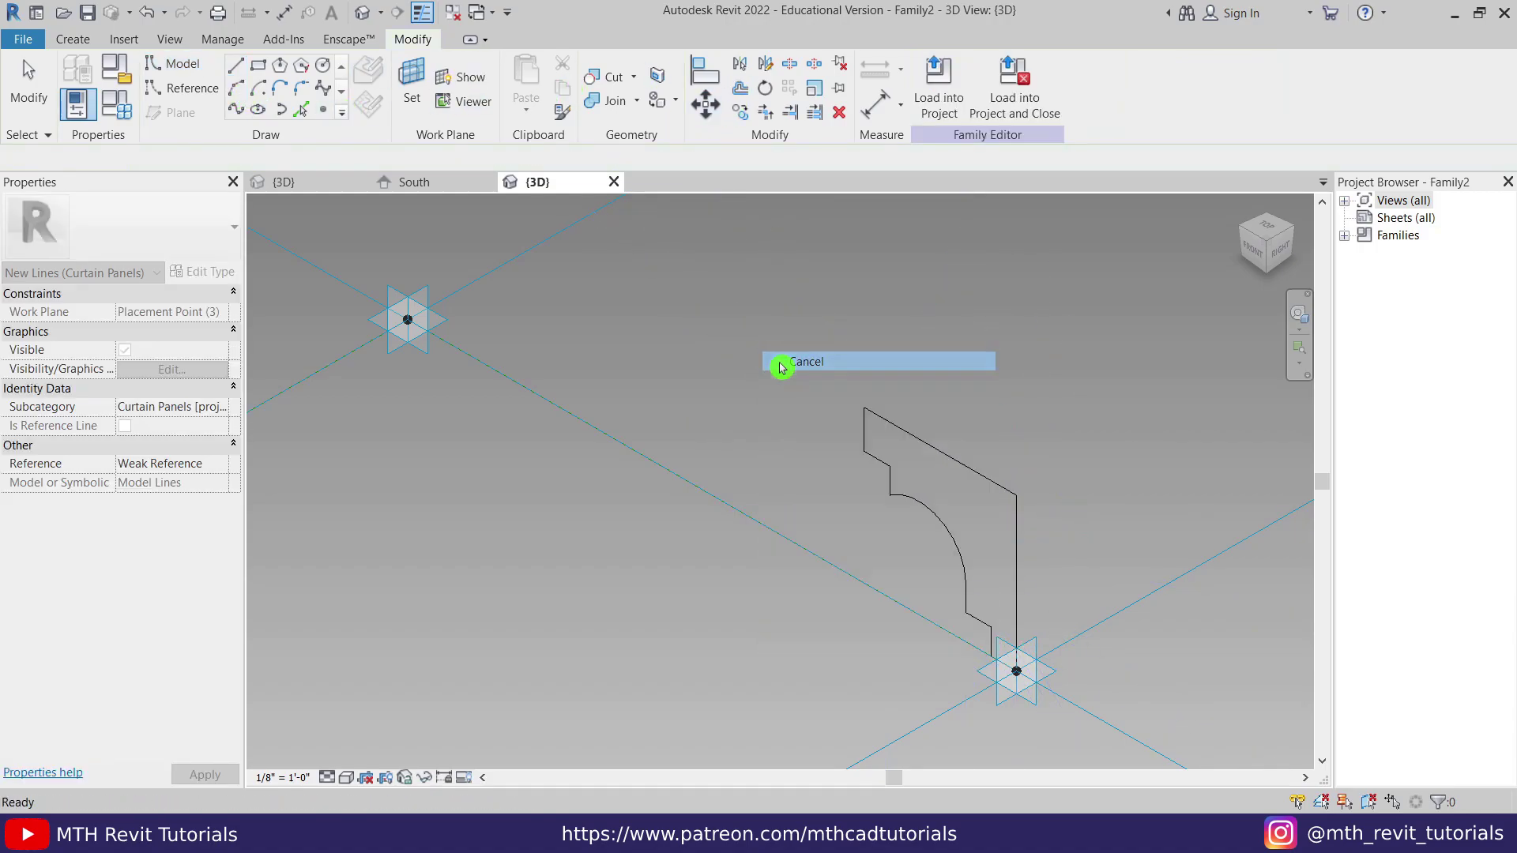
pyautogui.scroll(-2, 806, 398)
pyautogui.scroll(1, 821, 410)
pyautogui.moveTo(936, 476); pyautogui.dragTo(970, 477, button='middle')
pyautogui.scroll(1, 977, 478)
pyautogui.press('Tab')
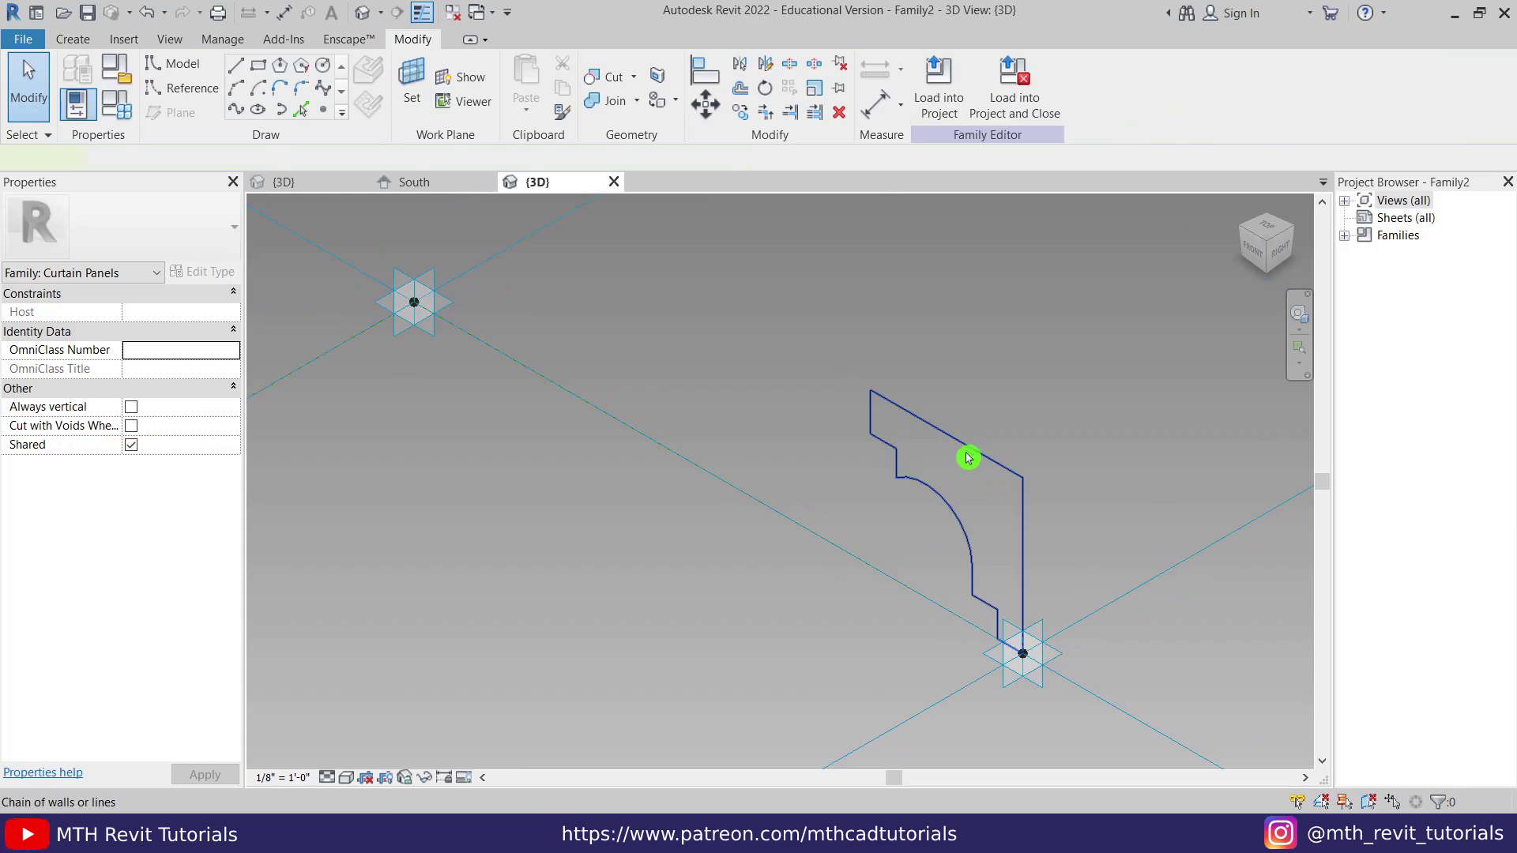
pyautogui.click(968, 452)
pyautogui.scroll(-1, 952, 502)
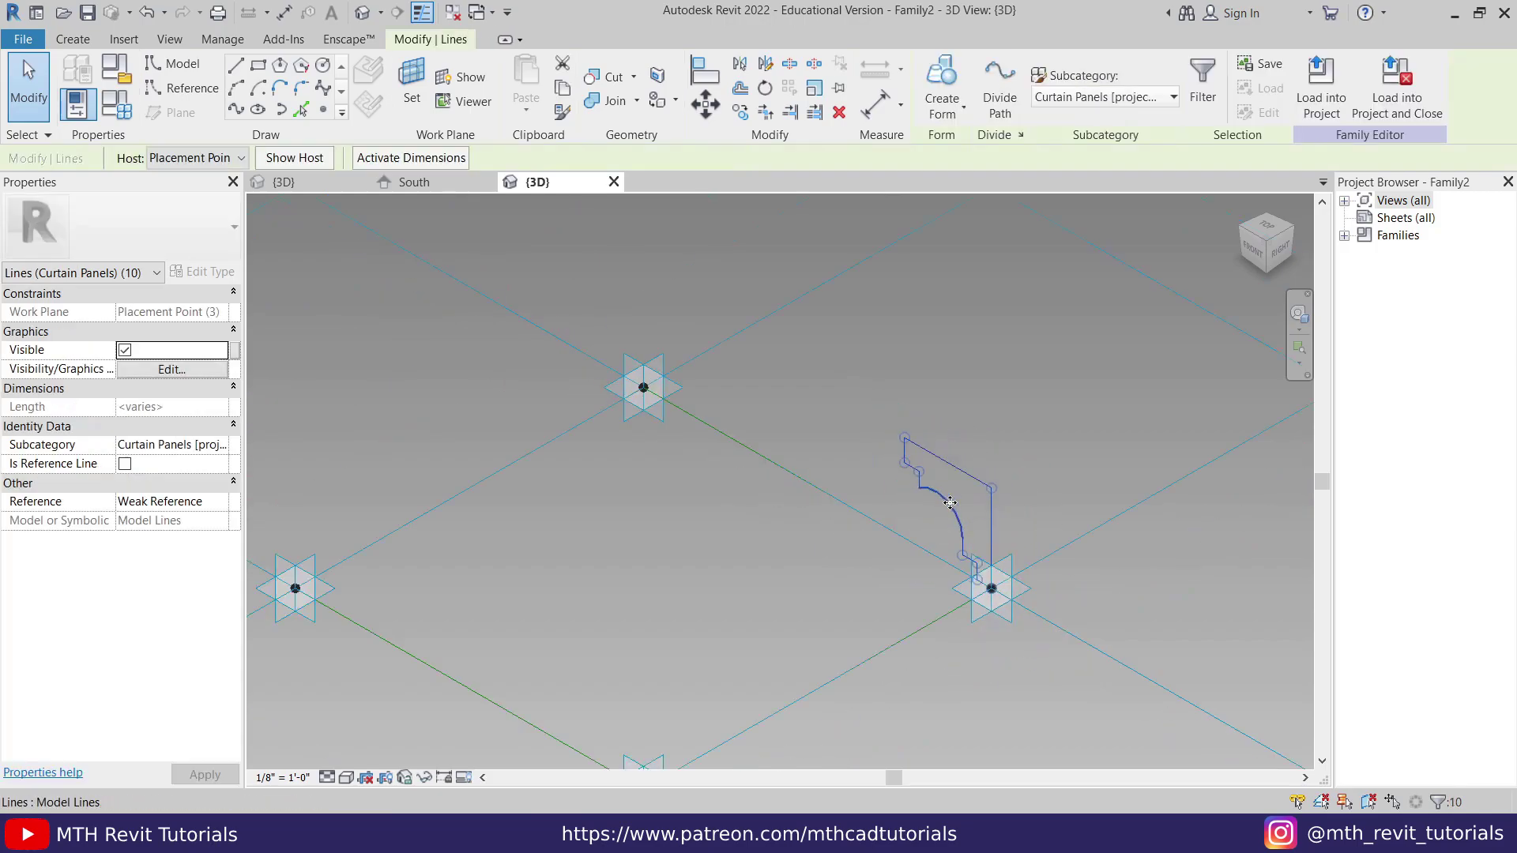
pyautogui.scroll(-1, 951, 503)
pyautogui.moveTo(914, 477); pyautogui.dragTo(920, 430, button='middle')
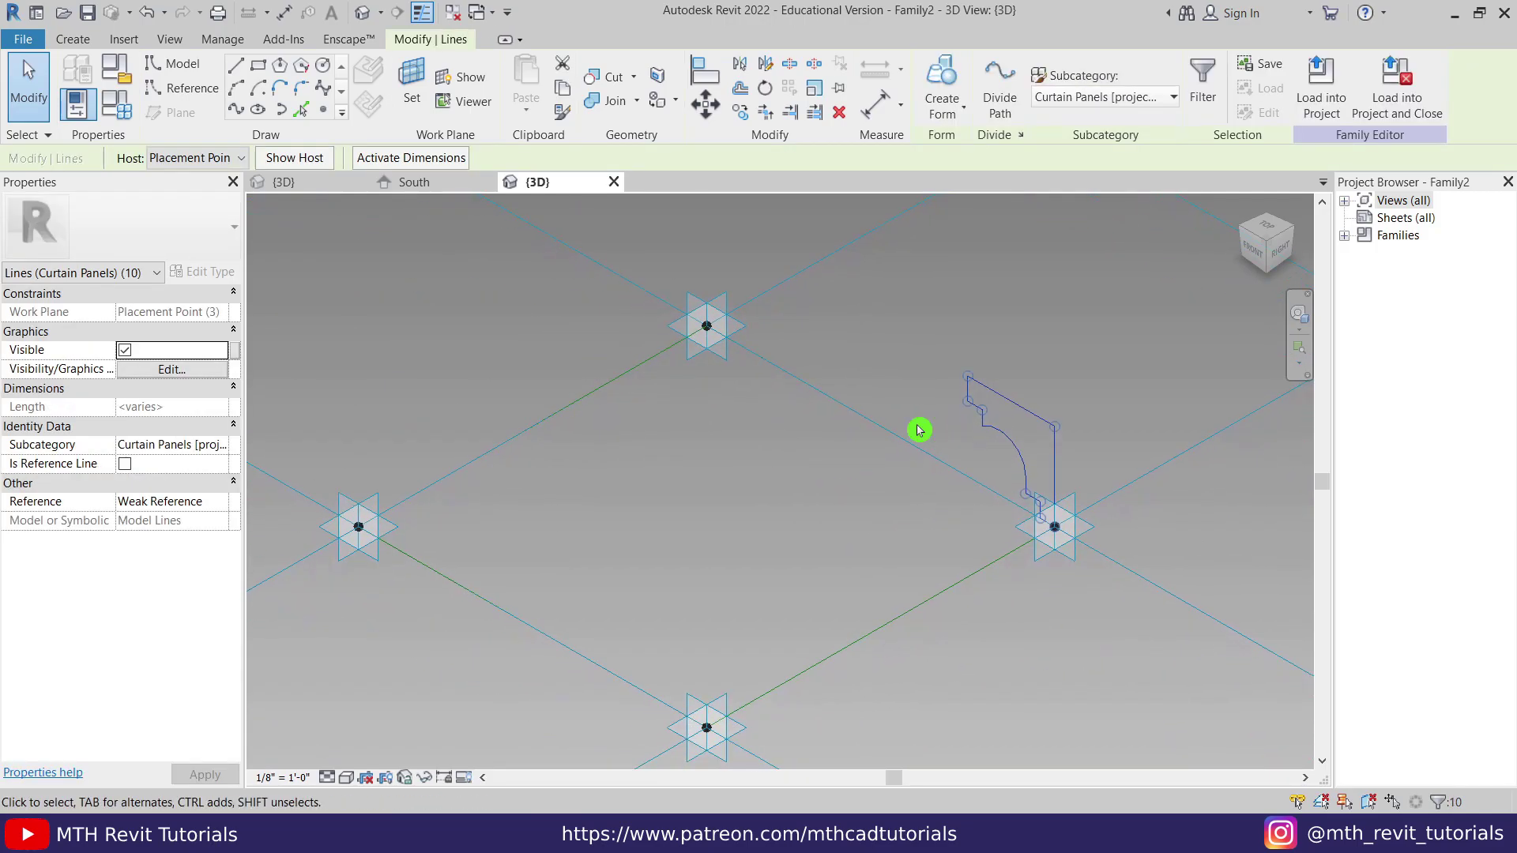
pyautogui.scroll(-1, 936, 427)
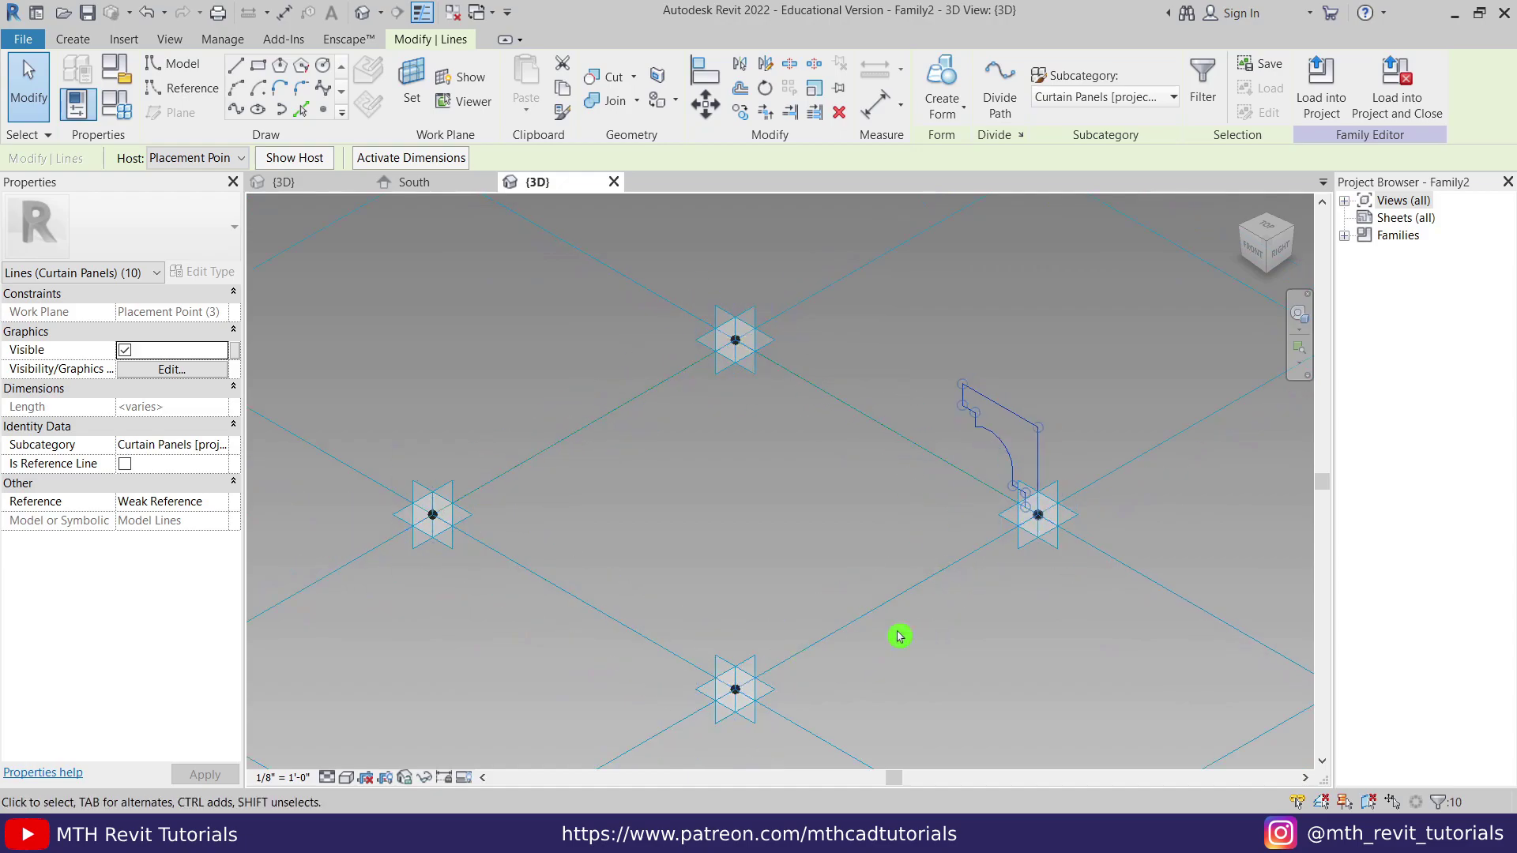
pyautogui.click(811, 528)
# Create a solid form by sweeping the closed moulding profile along the chain of four reference lines around the tile
pyautogui.press('Tab')
pyautogui.press('Tab')
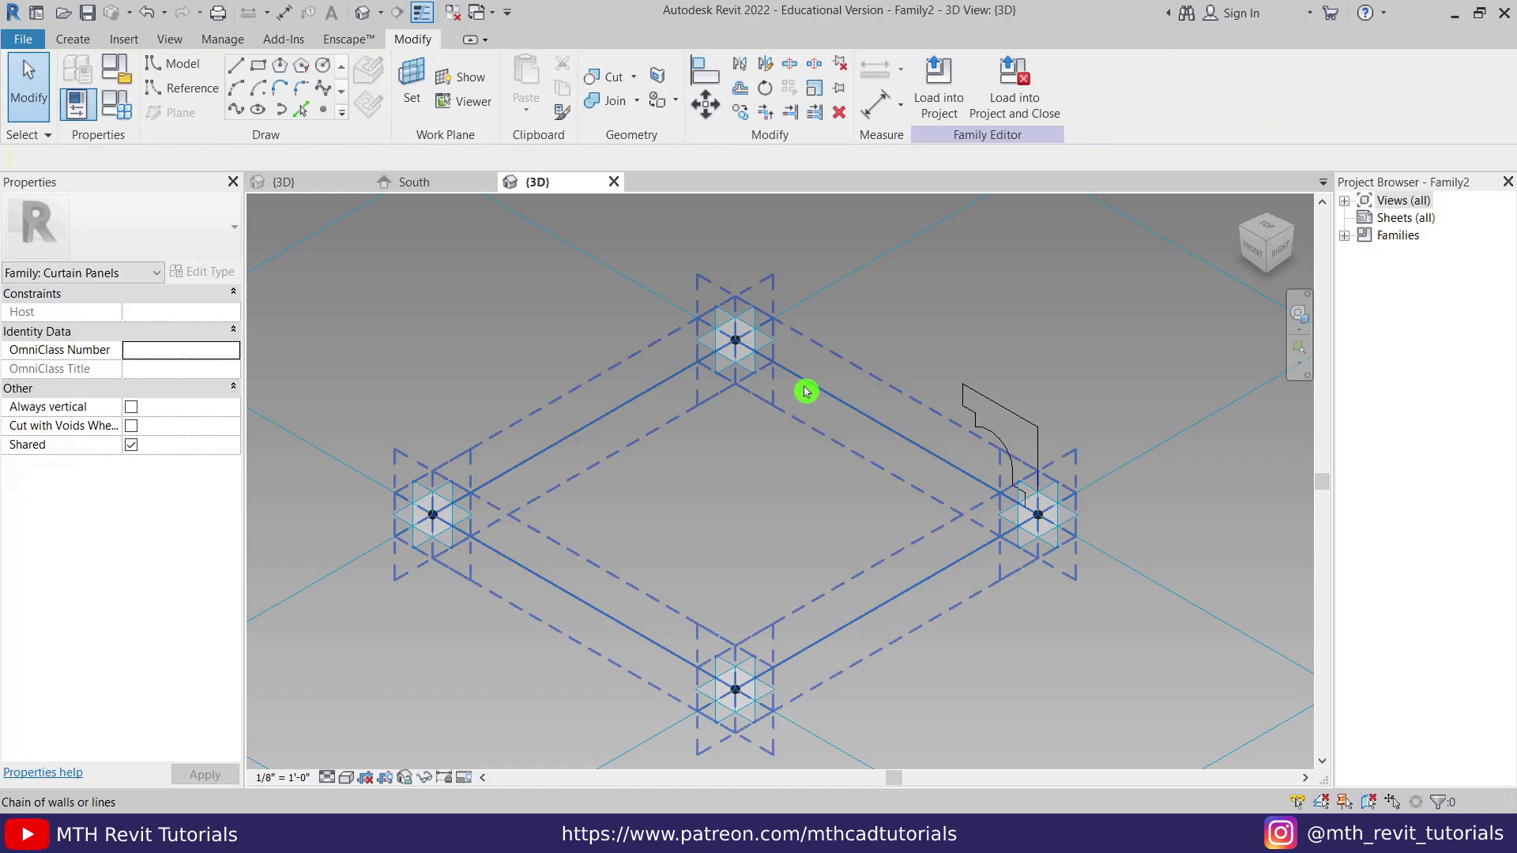
pyautogui.click(835, 401)
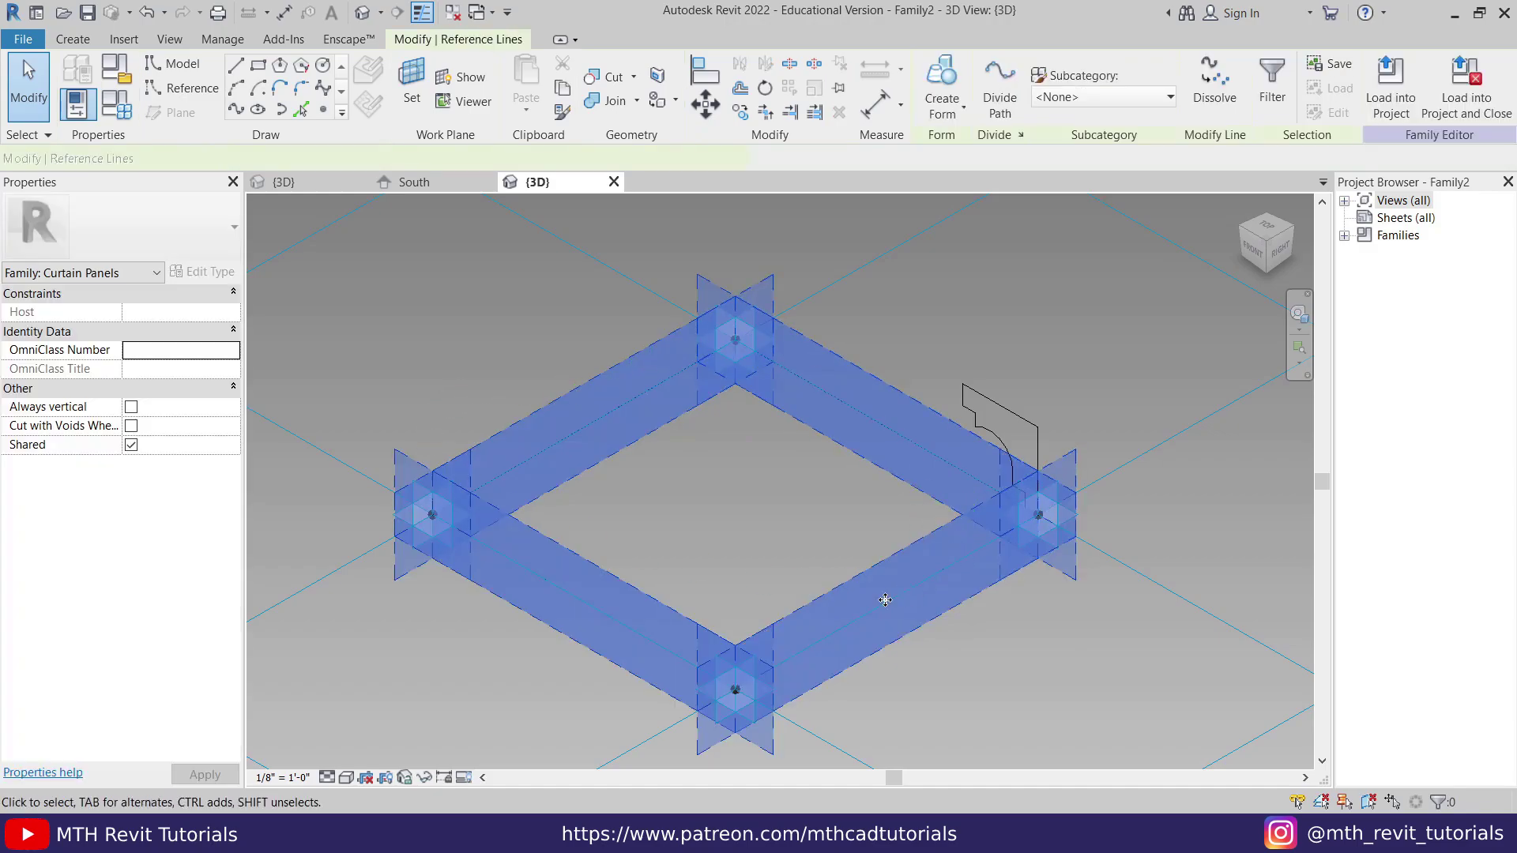
pyautogui.press('Tab')
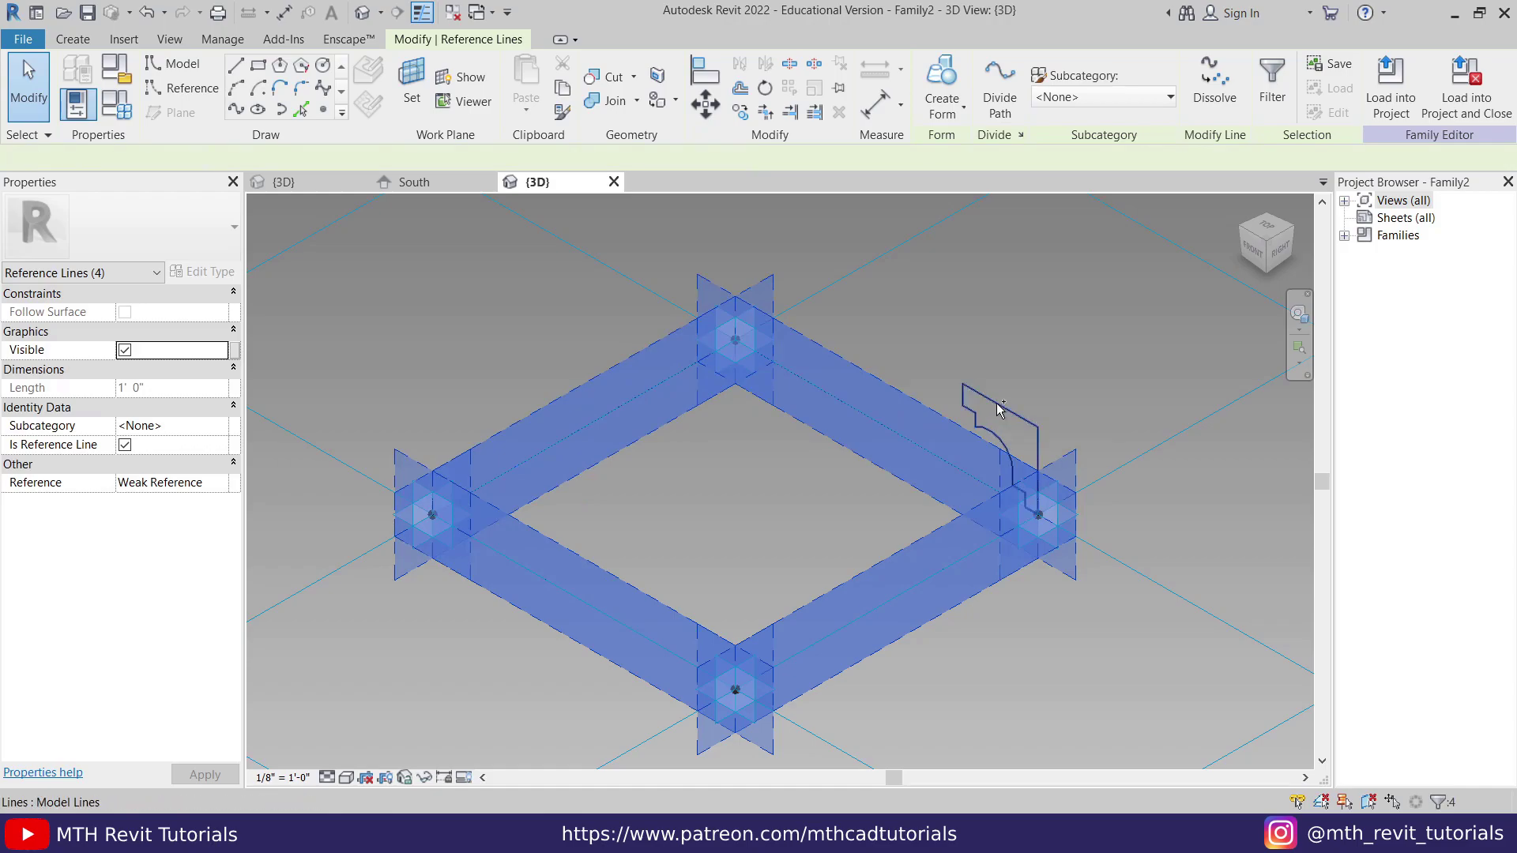
pyautogui.keyDown('ctrl'); pyautogui.click(997, 410); pyautogui.keyUp('ctrl')
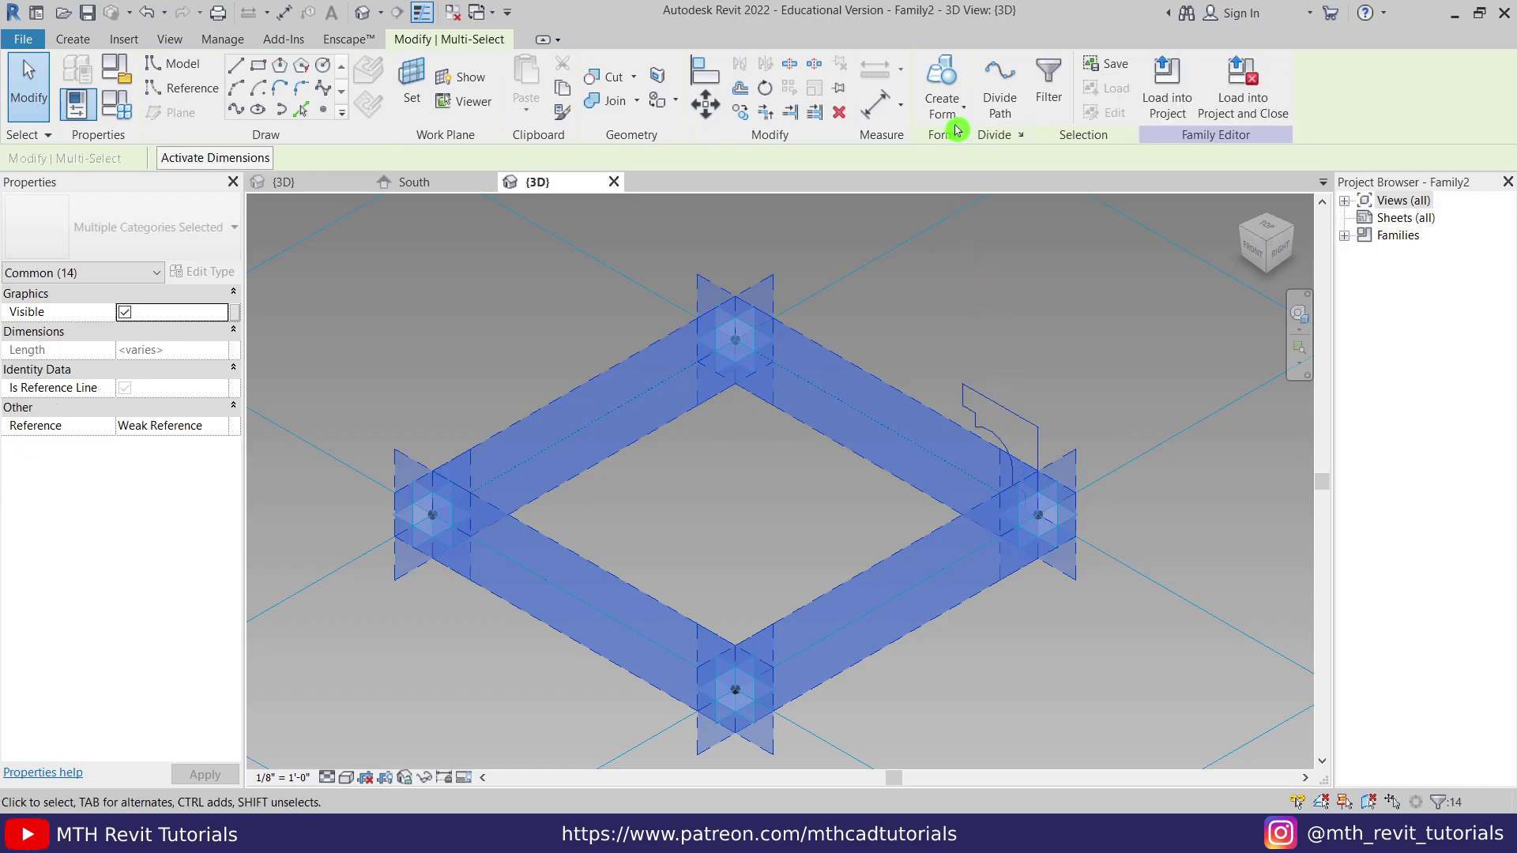
pyautogui.click(947, 82)
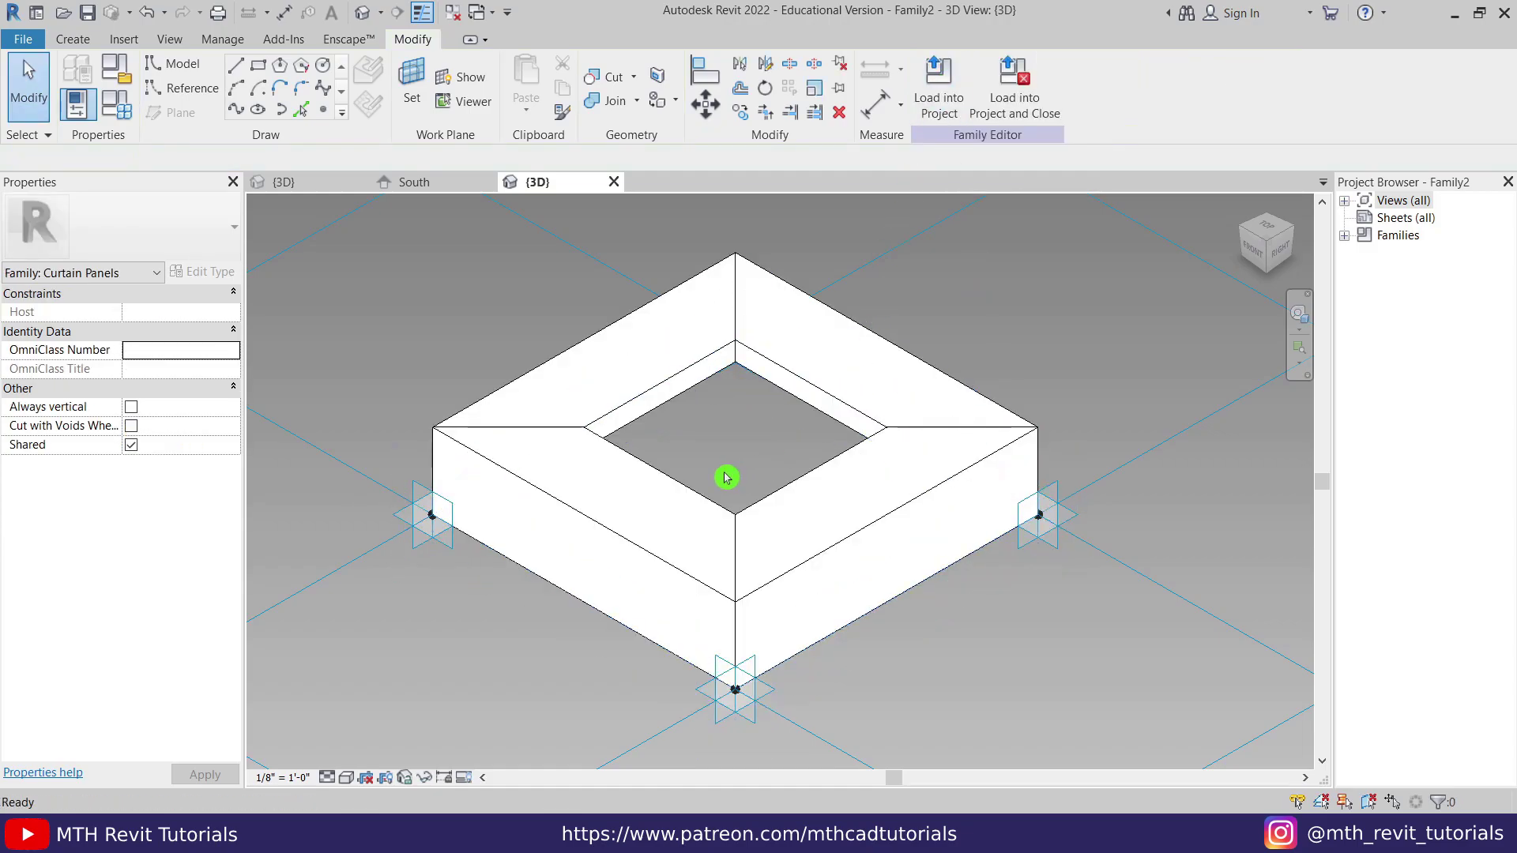
pyautogui.keyDown('shift'); pyautogui.moveTo(975, 603); pyautogui.dragTo(616, 339, button='middle'); pyautogui.keyUp('shift')
pyautogui.keyDown('shift'); pyautogui.moveTo(737, 440); pyautogui.dragTo(869, 474, button='middle'); pyautogui.keyUp('shift')
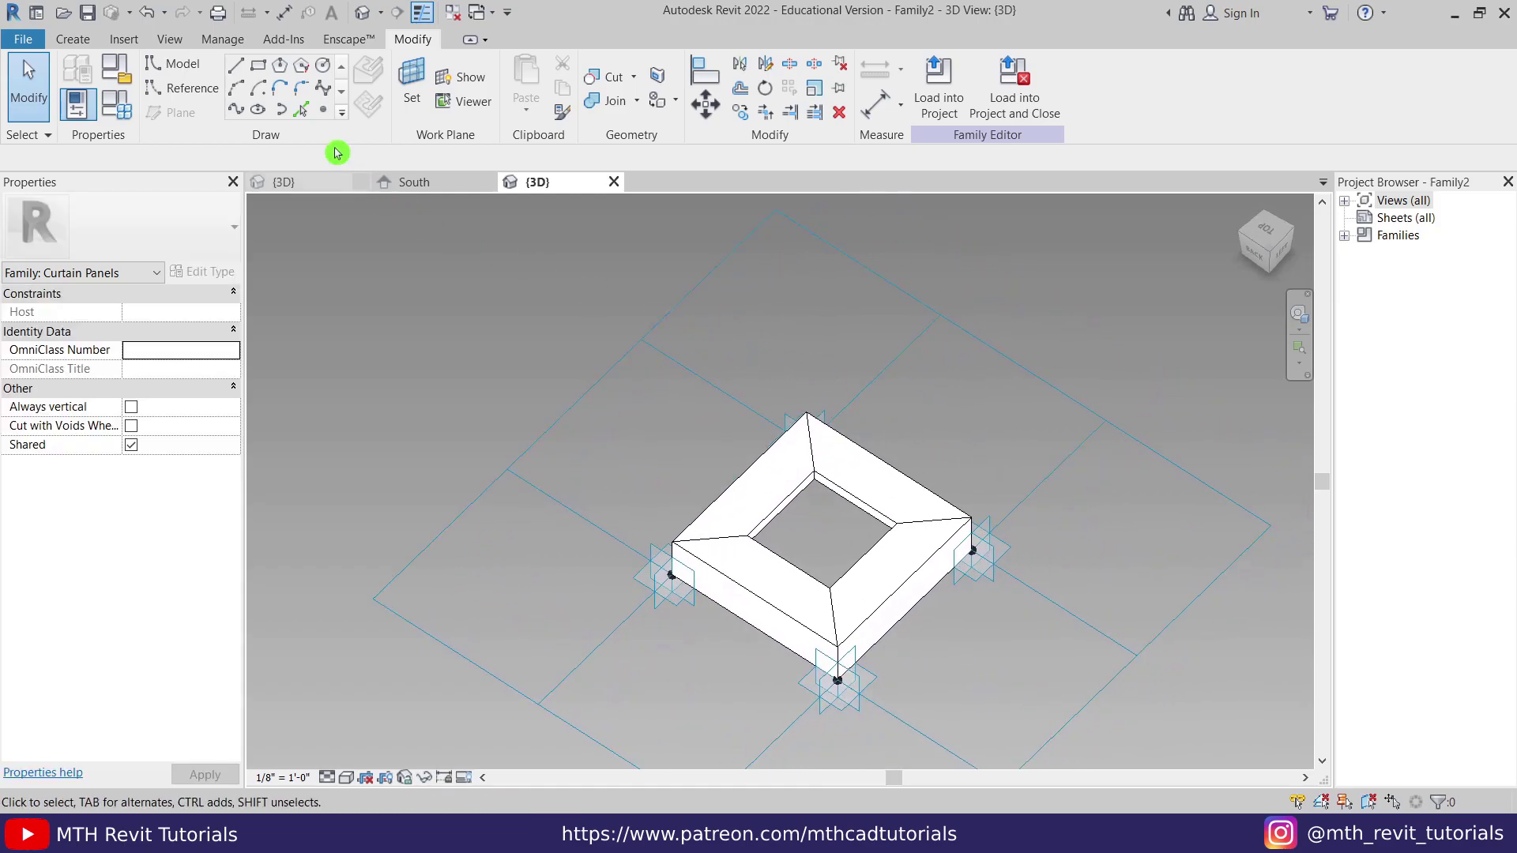
# Save the family as Curtain Panel in the Classica Entrance Tutorial folder
pyautogui.click(90, 22)
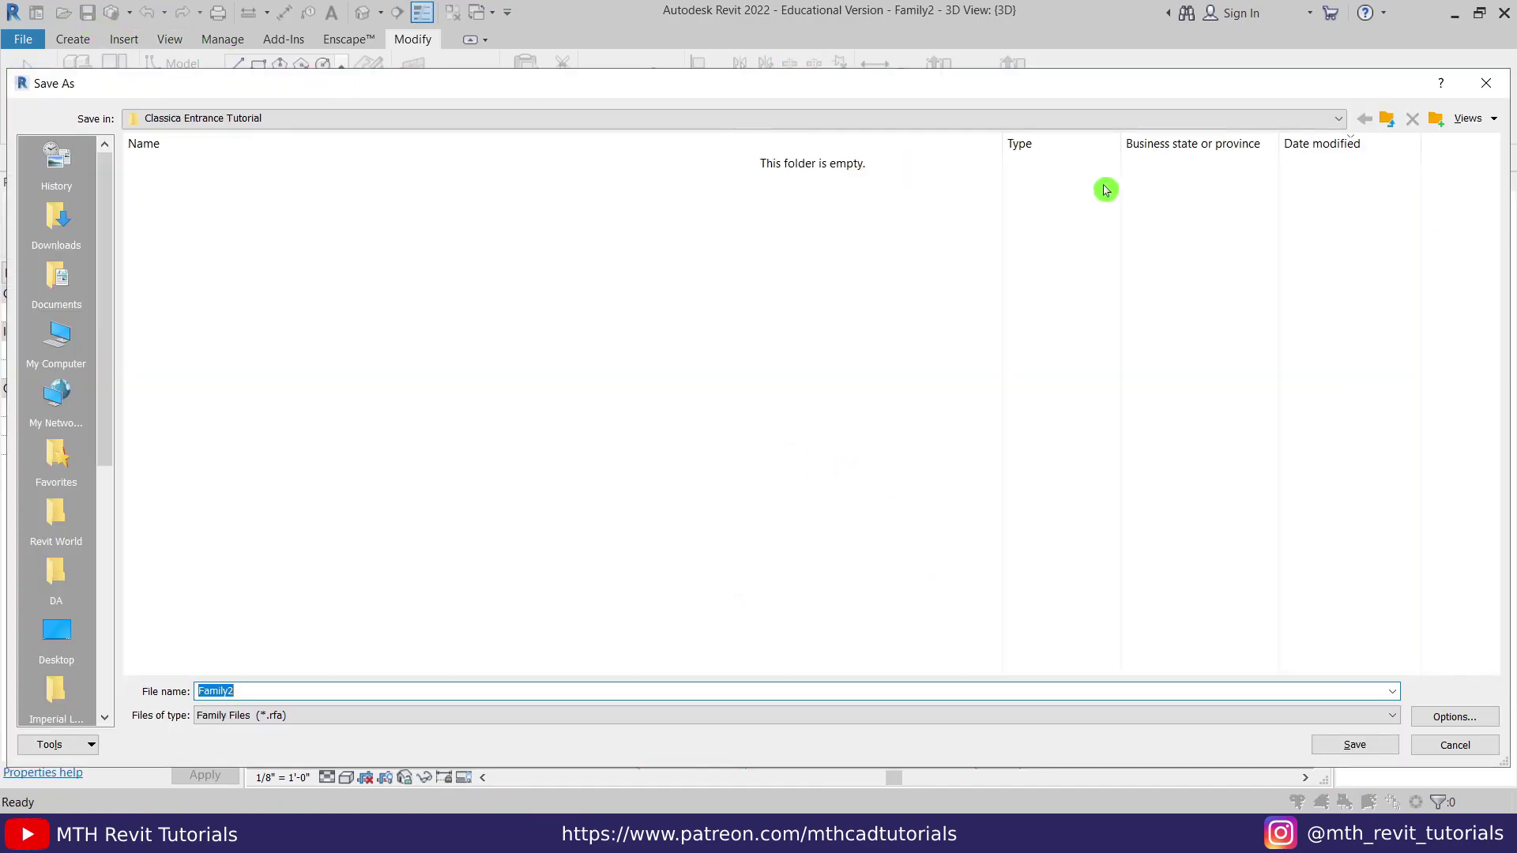
pyautogui.write('Curtain Panel')
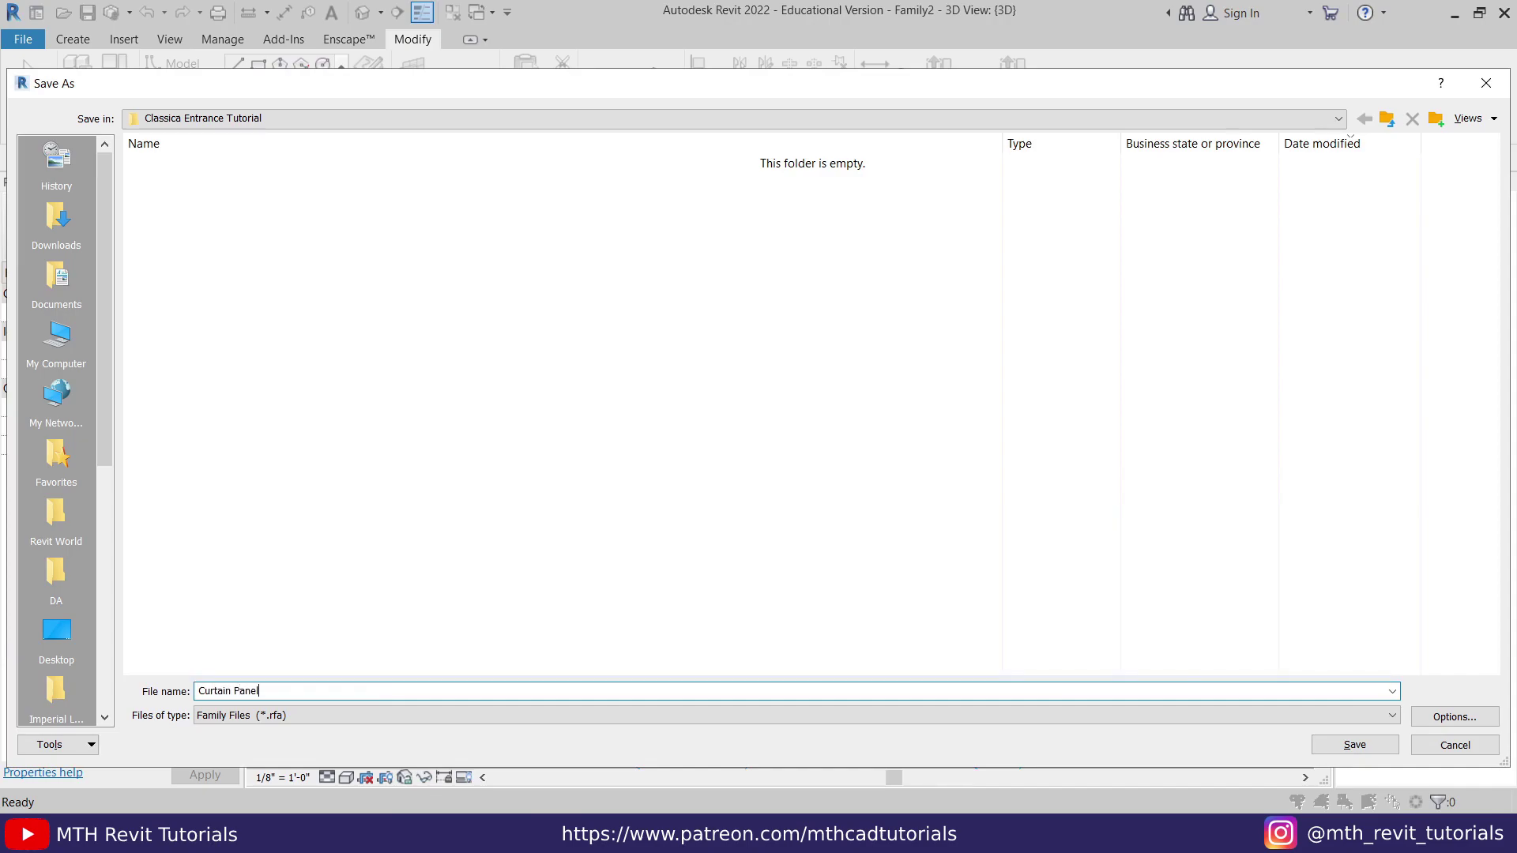
pyautogui.click(1335, 751)
# Associate the moulding form's material with a new type-based family parameter named for the curtain panel pattern, grouped under Materials and Finishes
pyautogui.scroll(5, 684, 429)
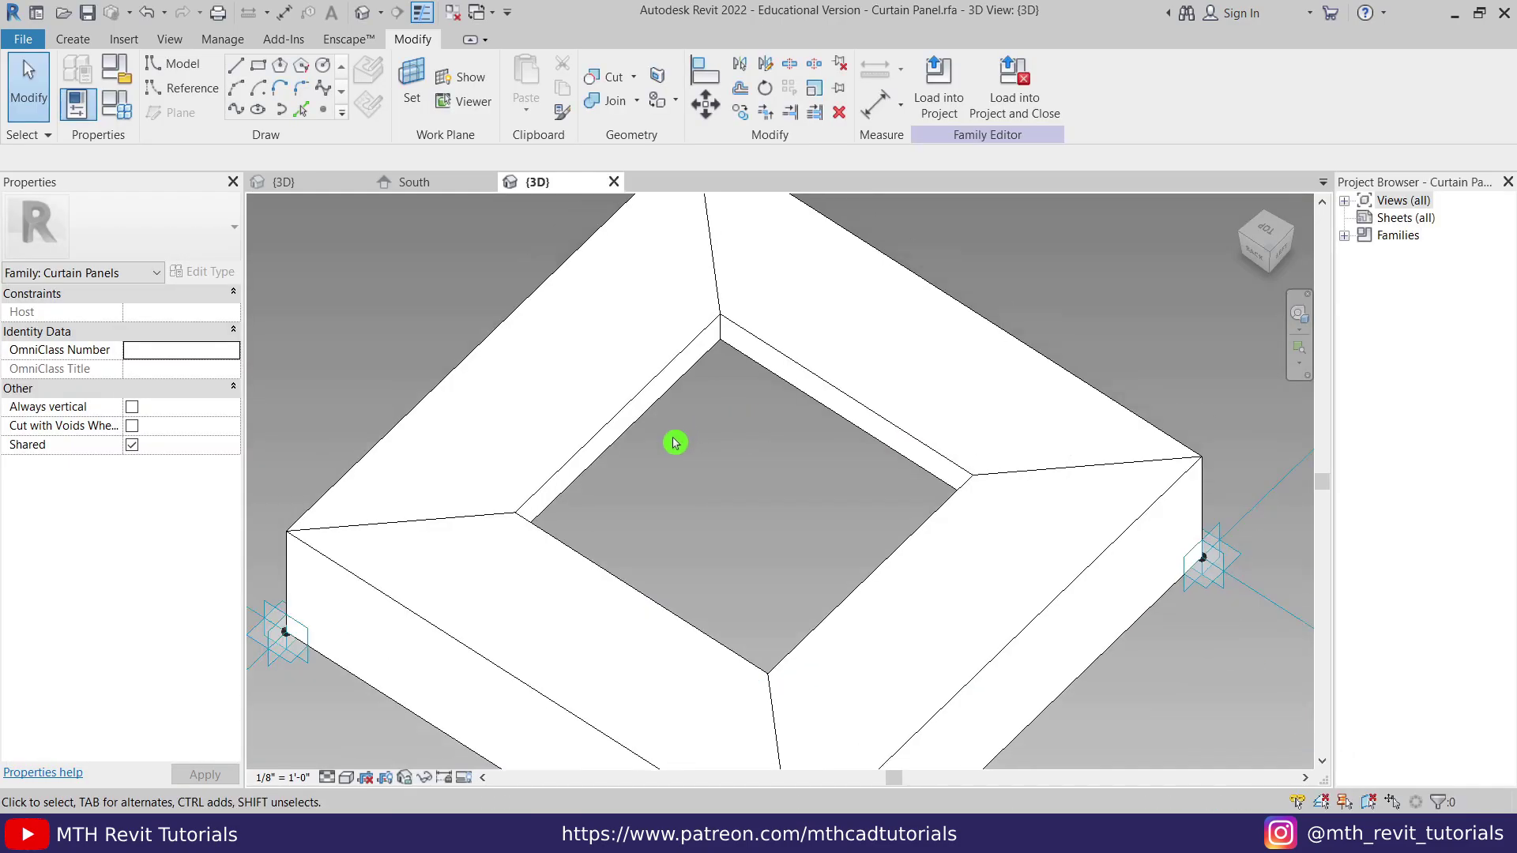
pyautogui.scroll(-1, 676, 441)
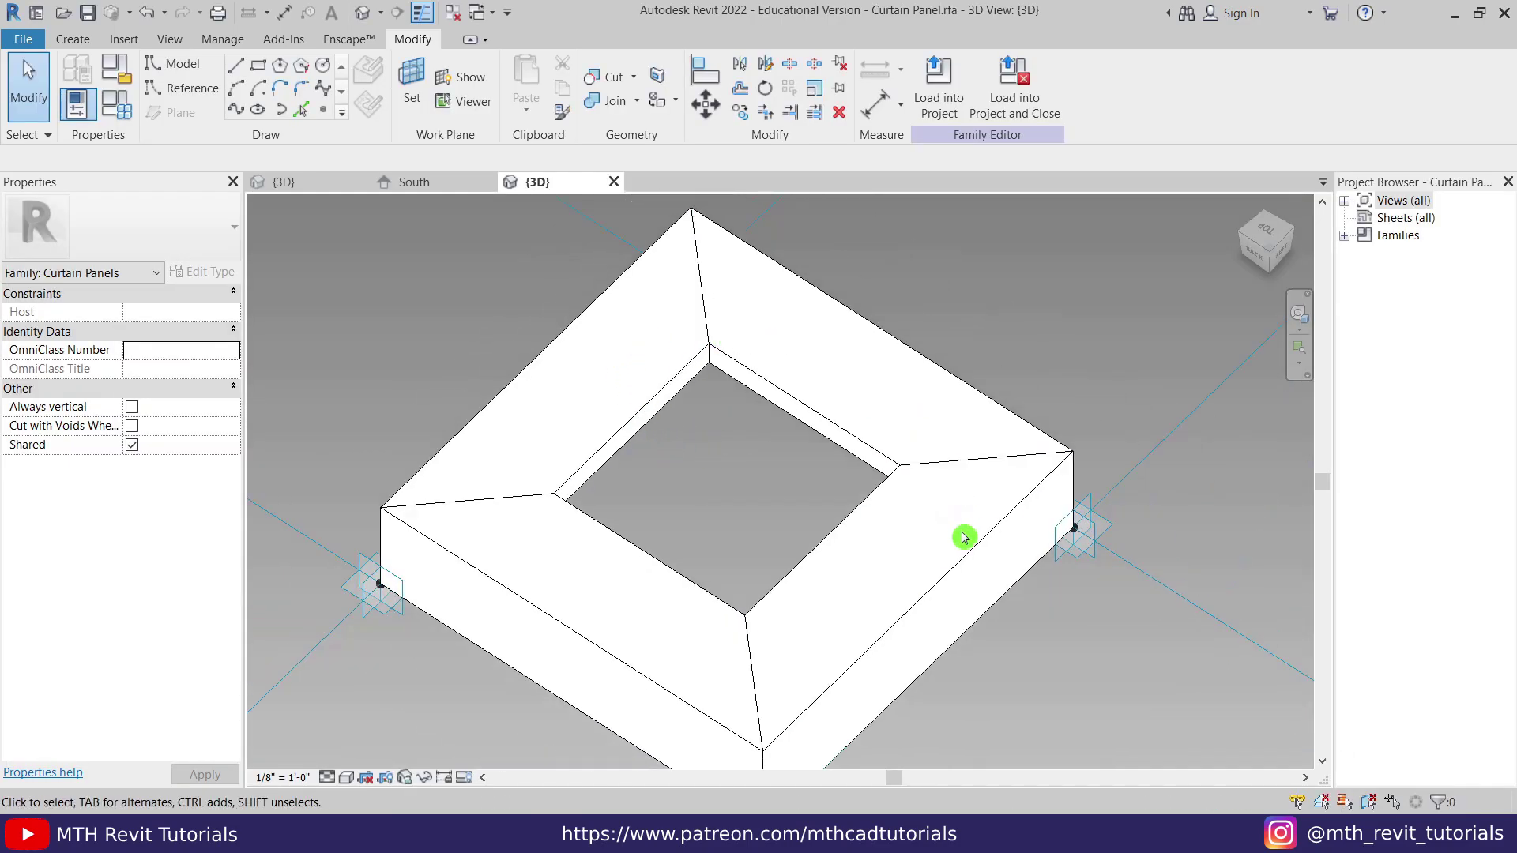
pyautogui.scroll(-3, 734, 413)
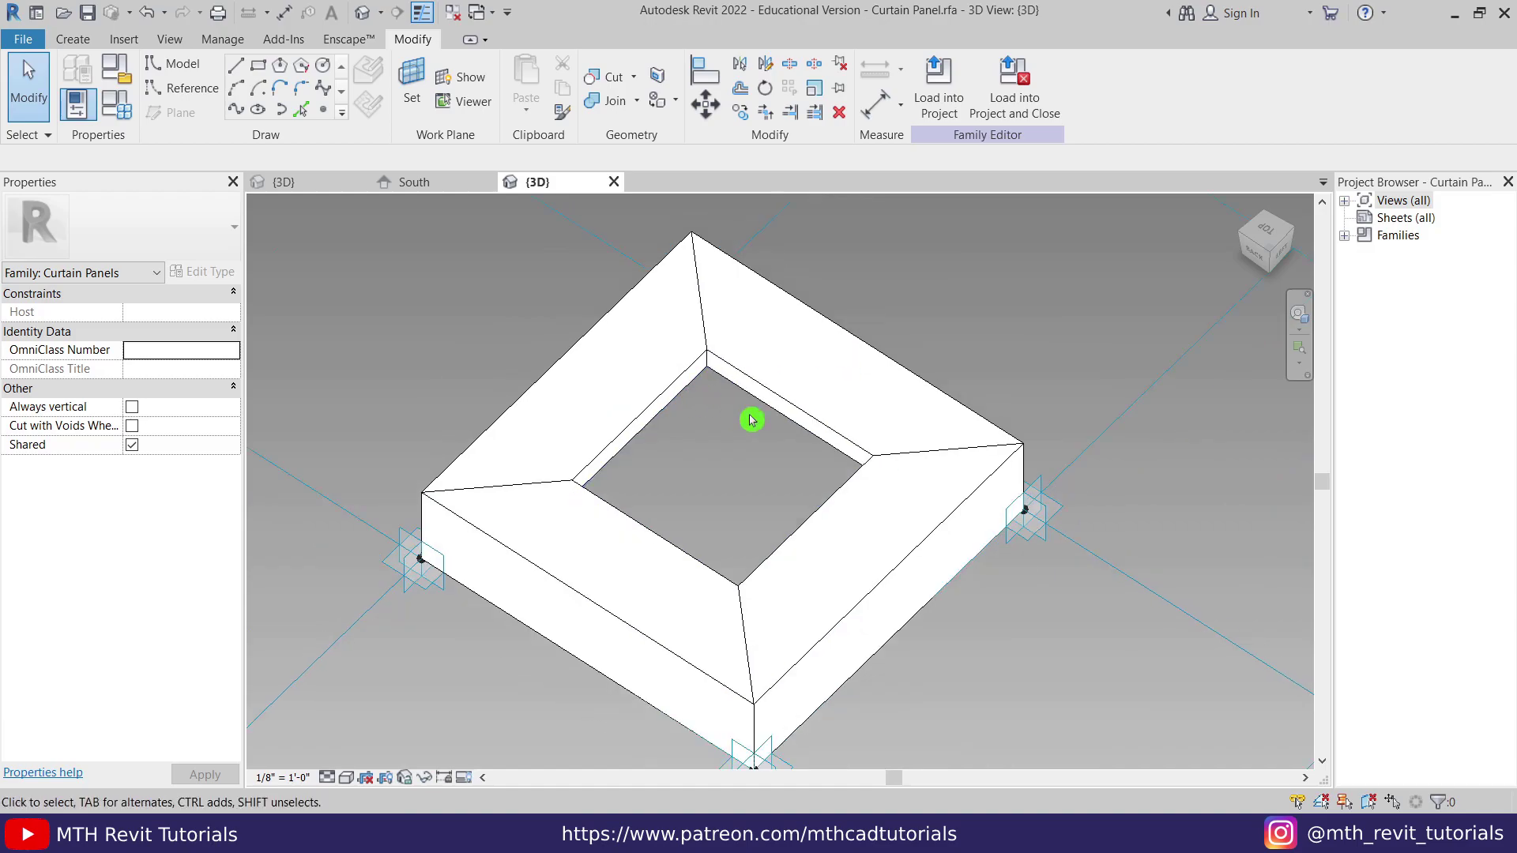
pyautogui.press('Tab')
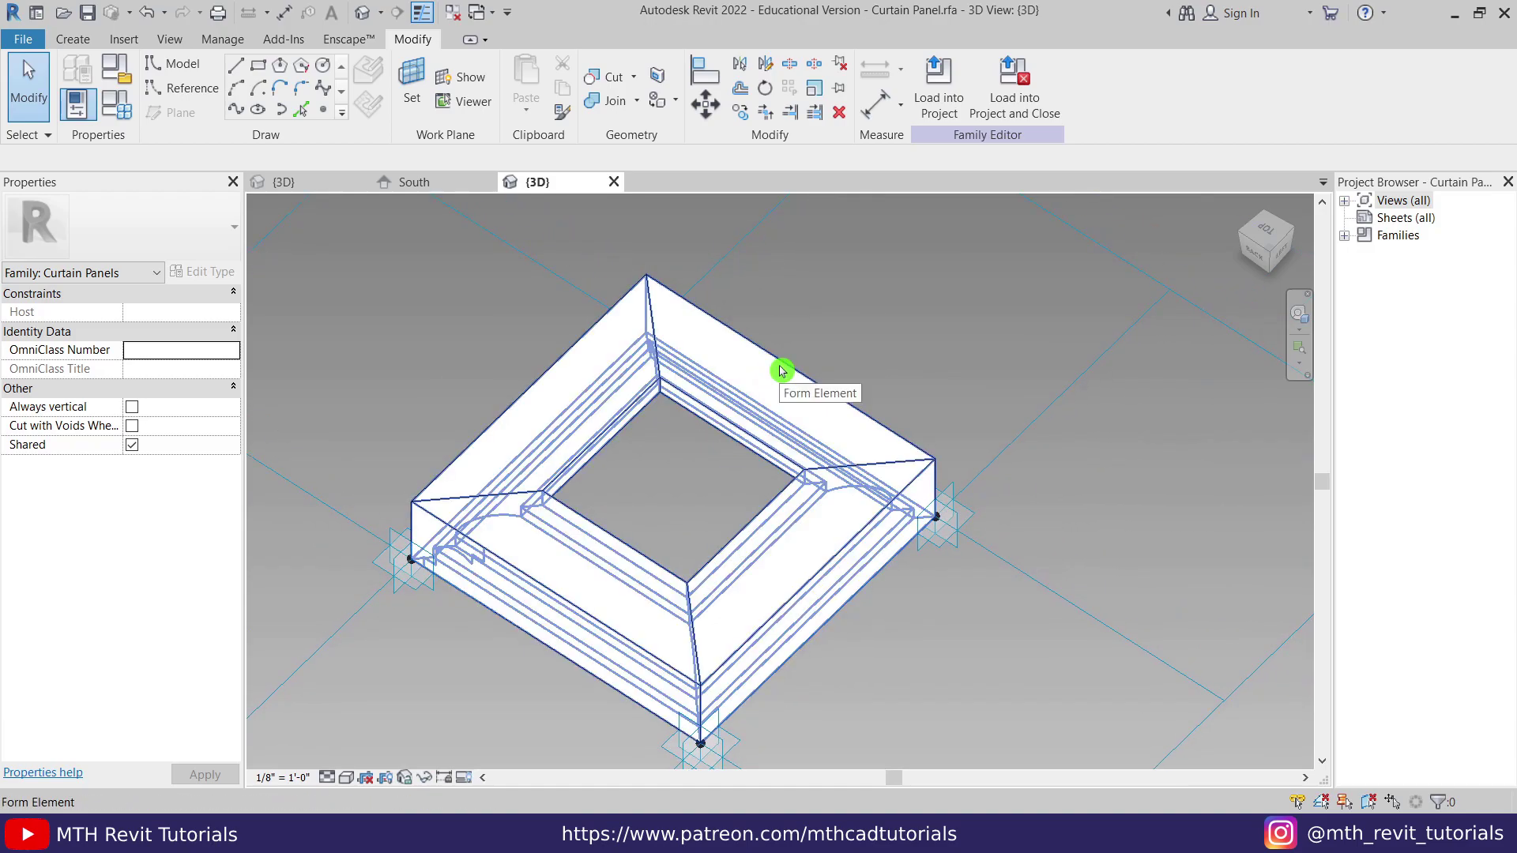
pyautogui.click(779, 365)
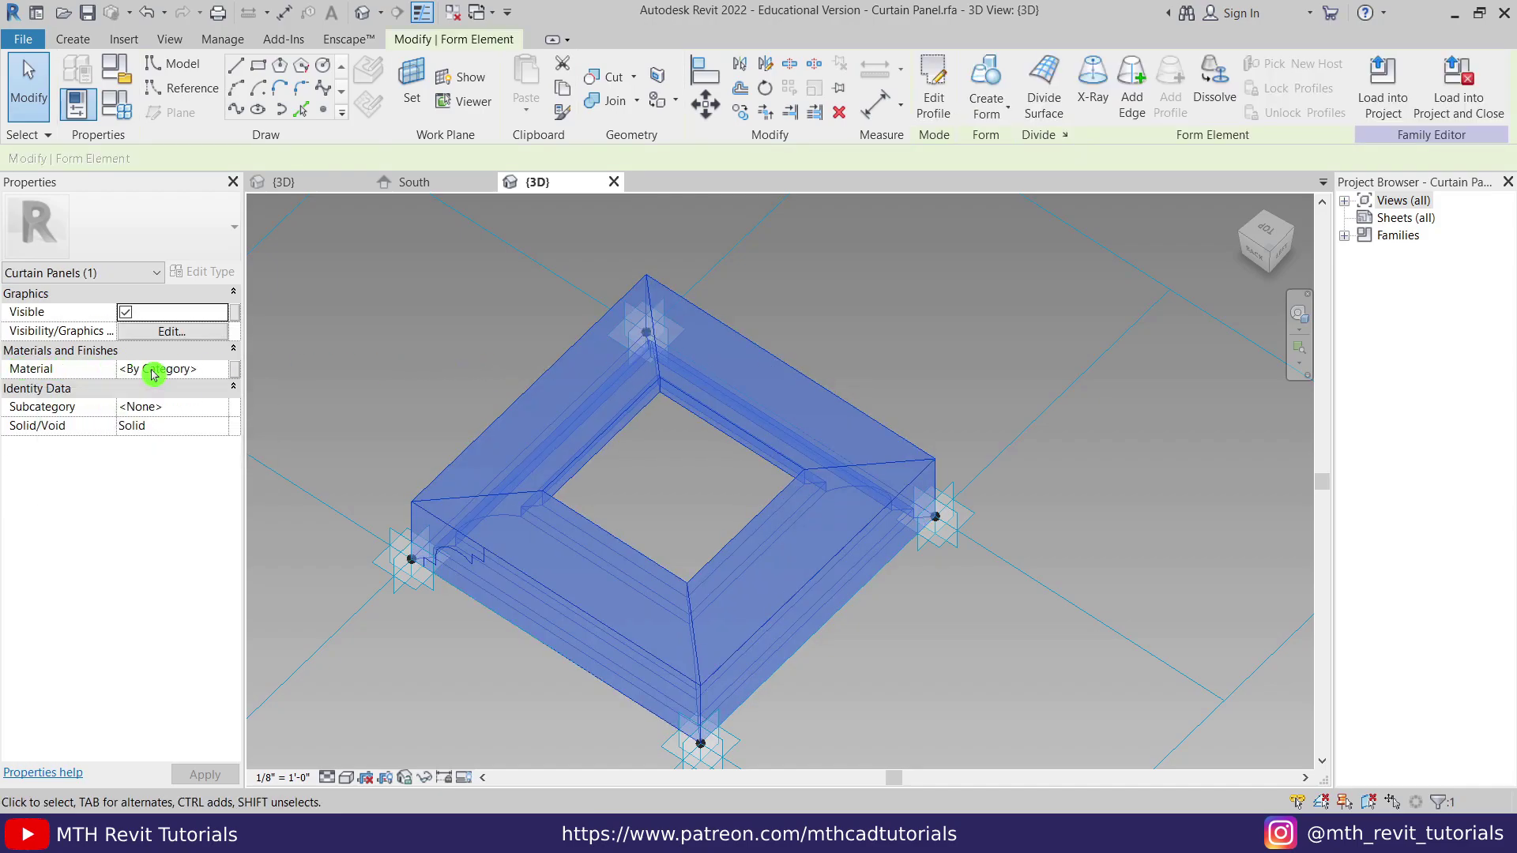
pyautogui.click(235, 373)
pyautogui.click(623, 537)
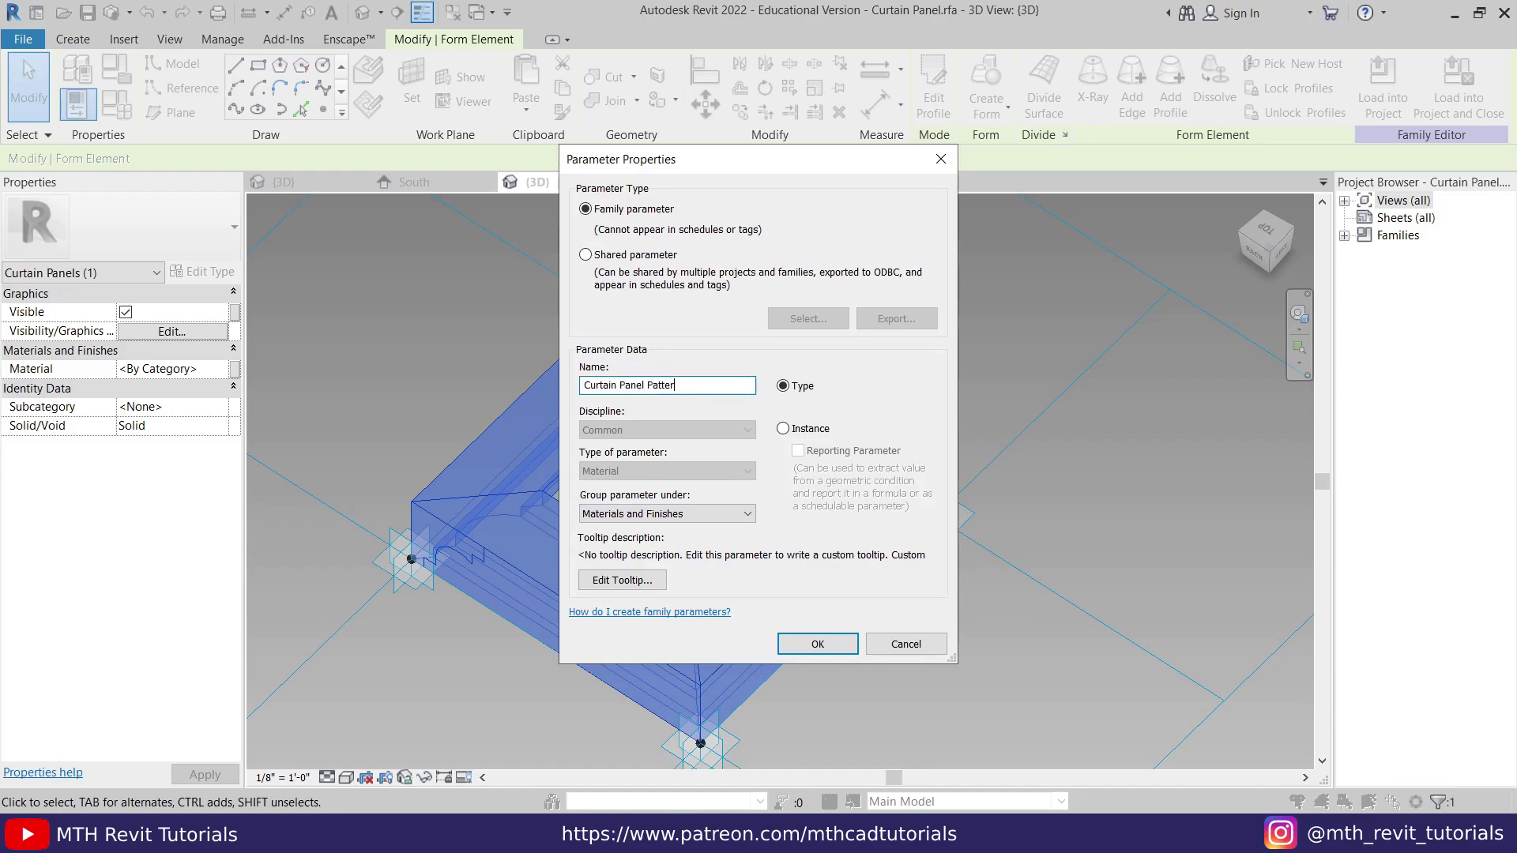
pyautogui.click(808, 646)
pyautogui.click(795, 585)
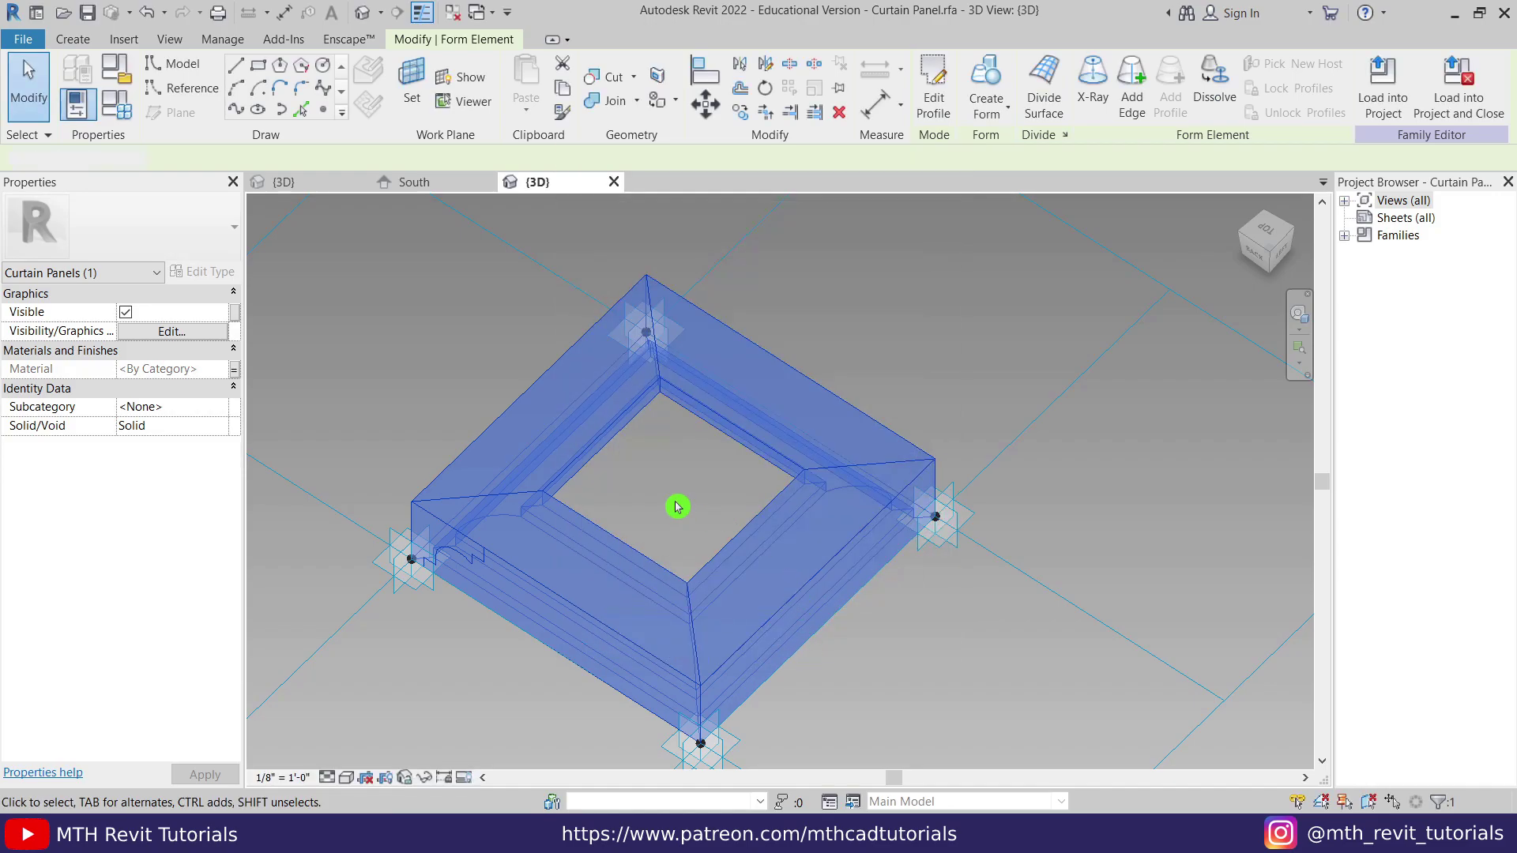
pyautogui.click(677, 529)
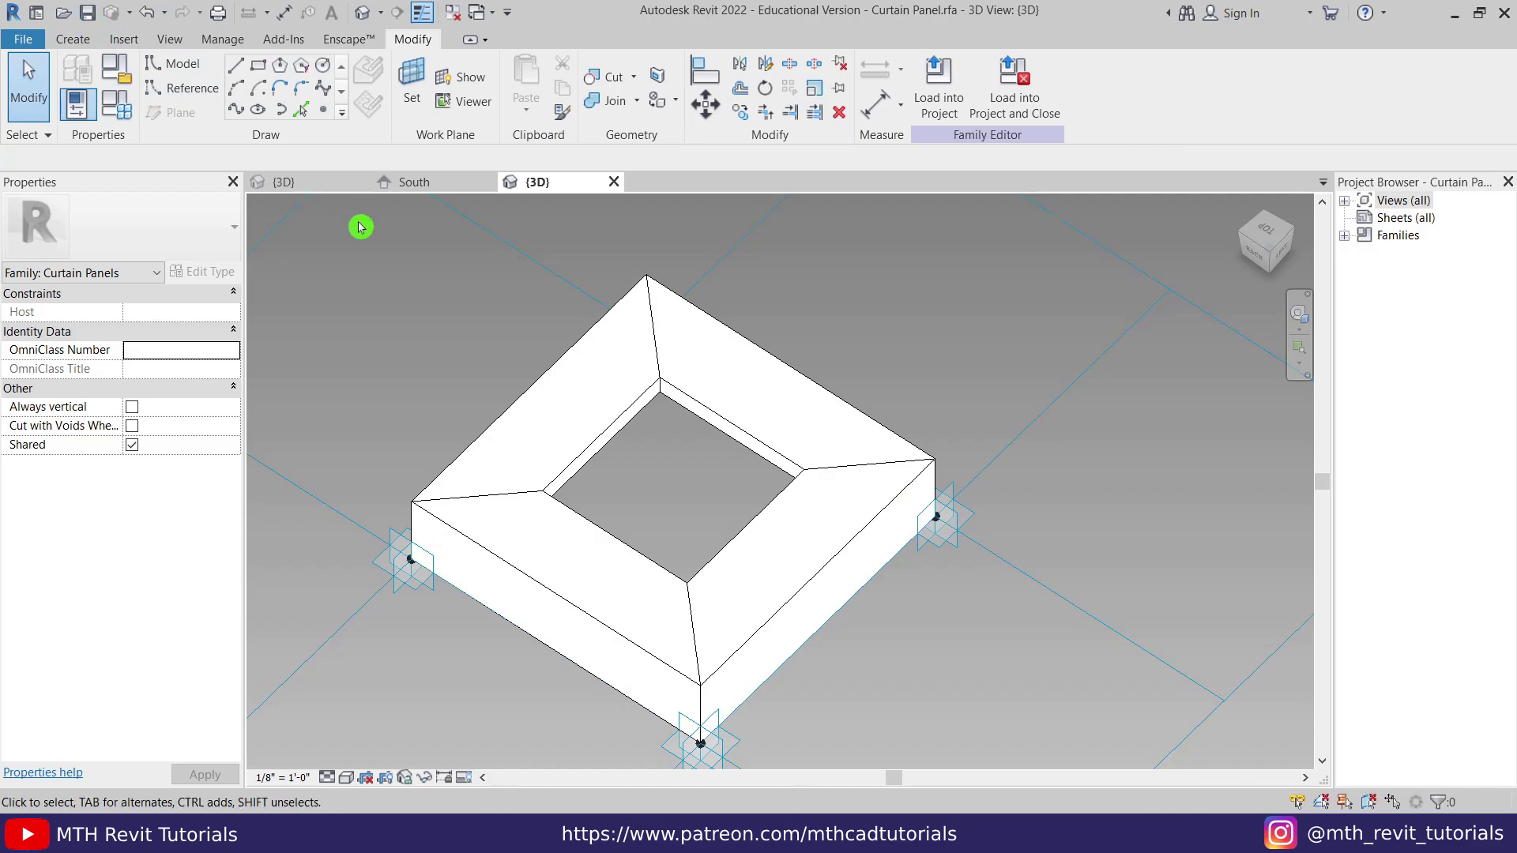
# Load the curtain panel family into the Classic Entrance project and start an in-place mass with the default name in the South elevation
pyautogui.click(950, 113)
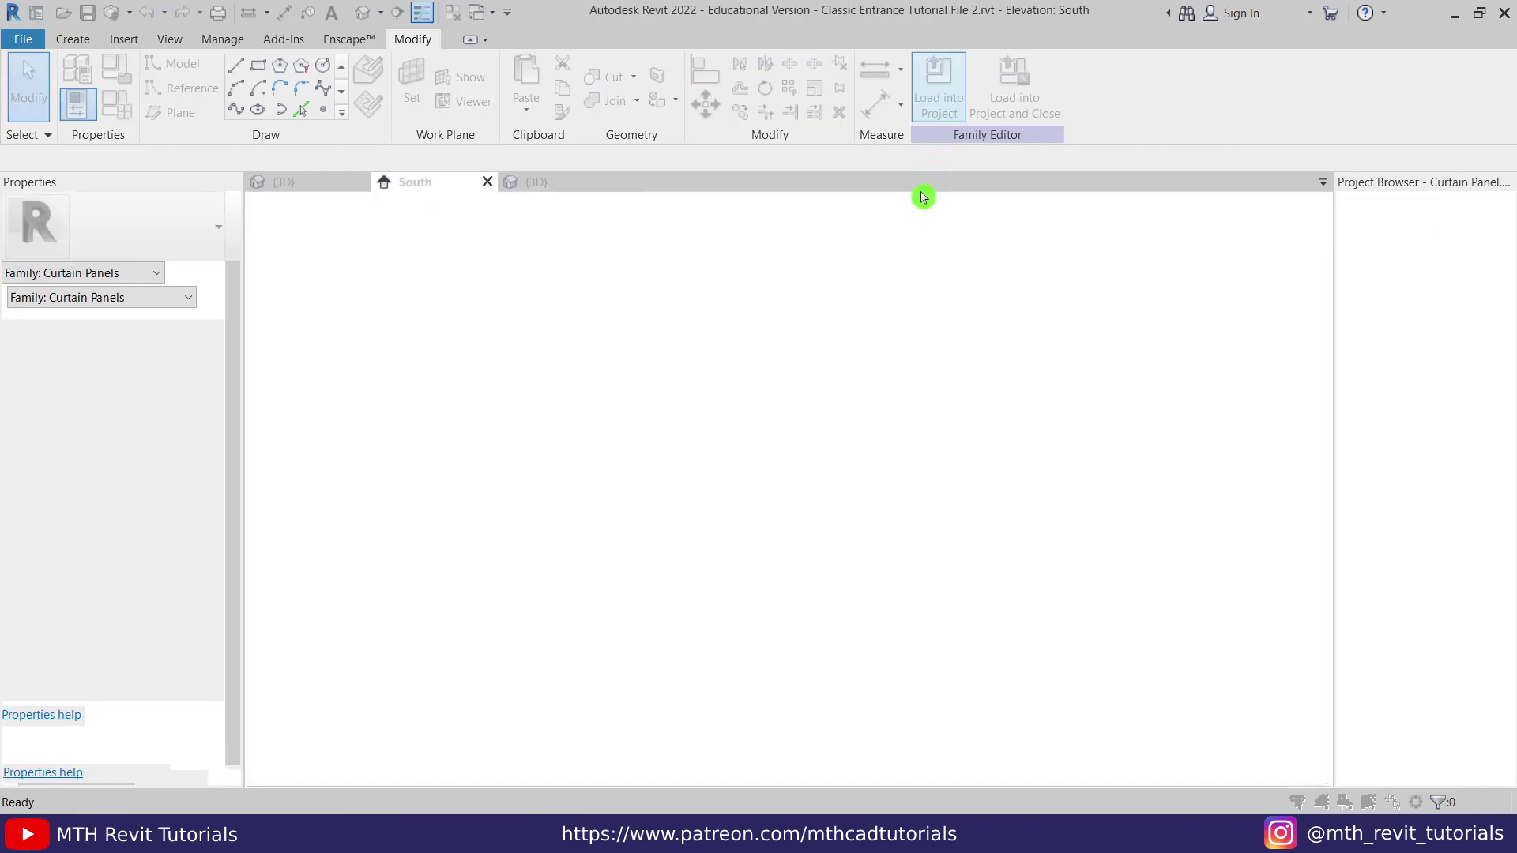
pyautogui.scroll(4, 589, 348)
pyautogui.moveTo(616, 363); pyautogui.dragTo(656, 411, button='middle')
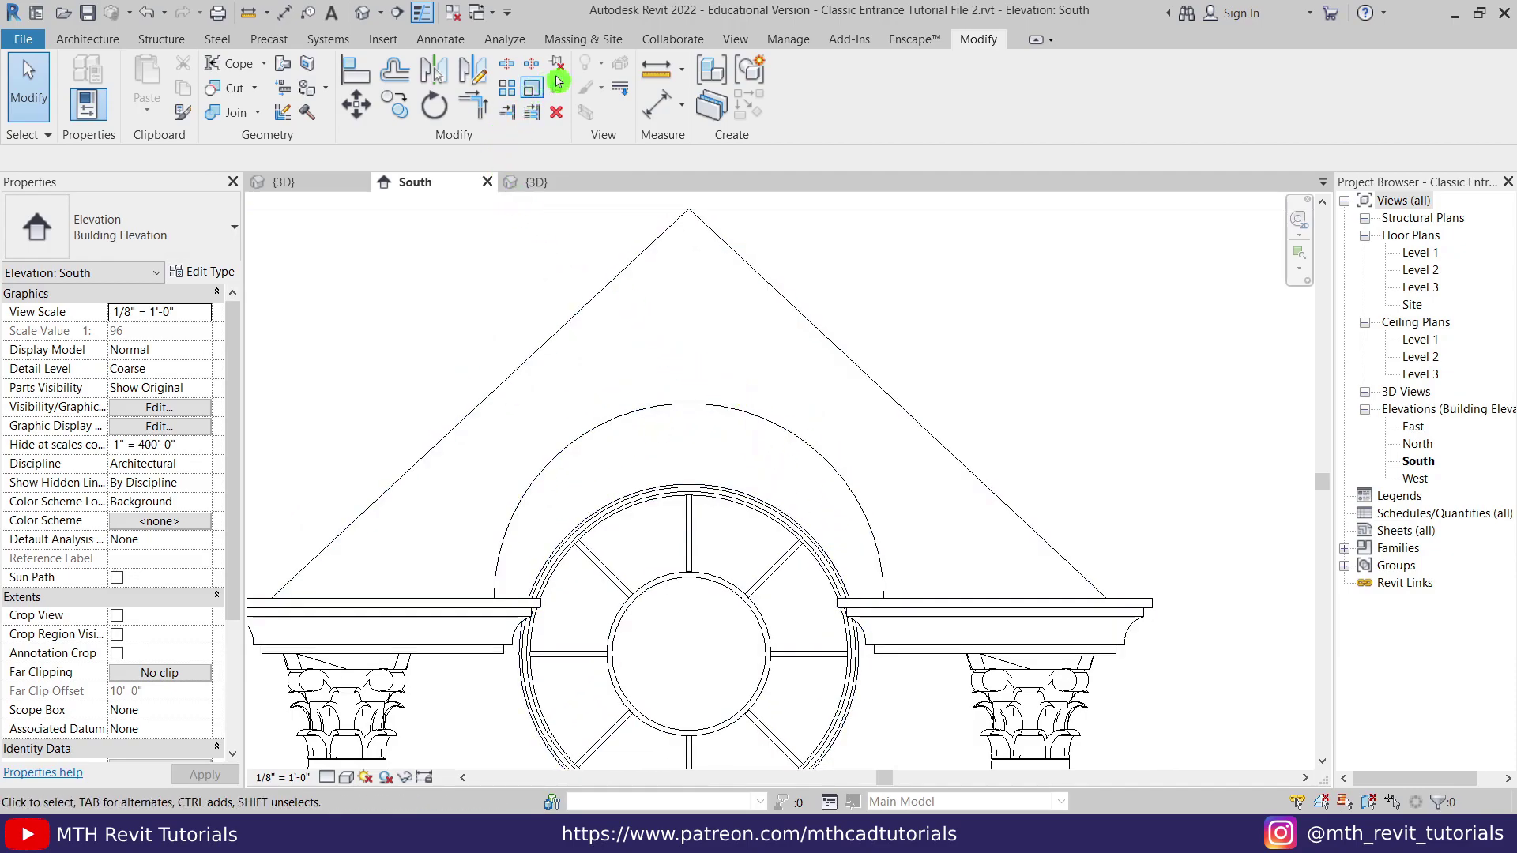
pyautogui.click(586, 41)
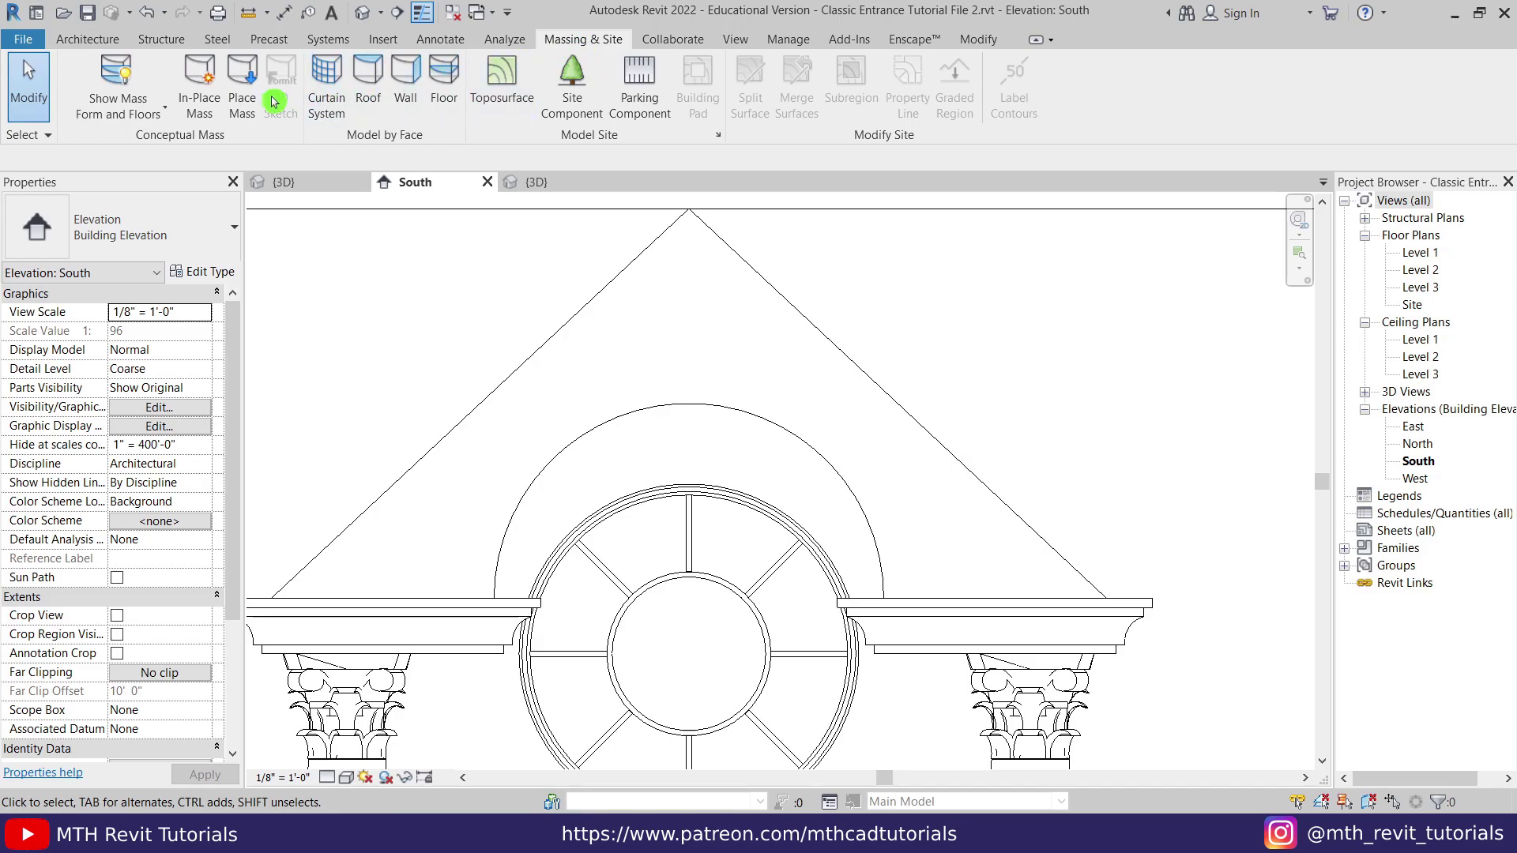
pyautogui.click(201, 114)
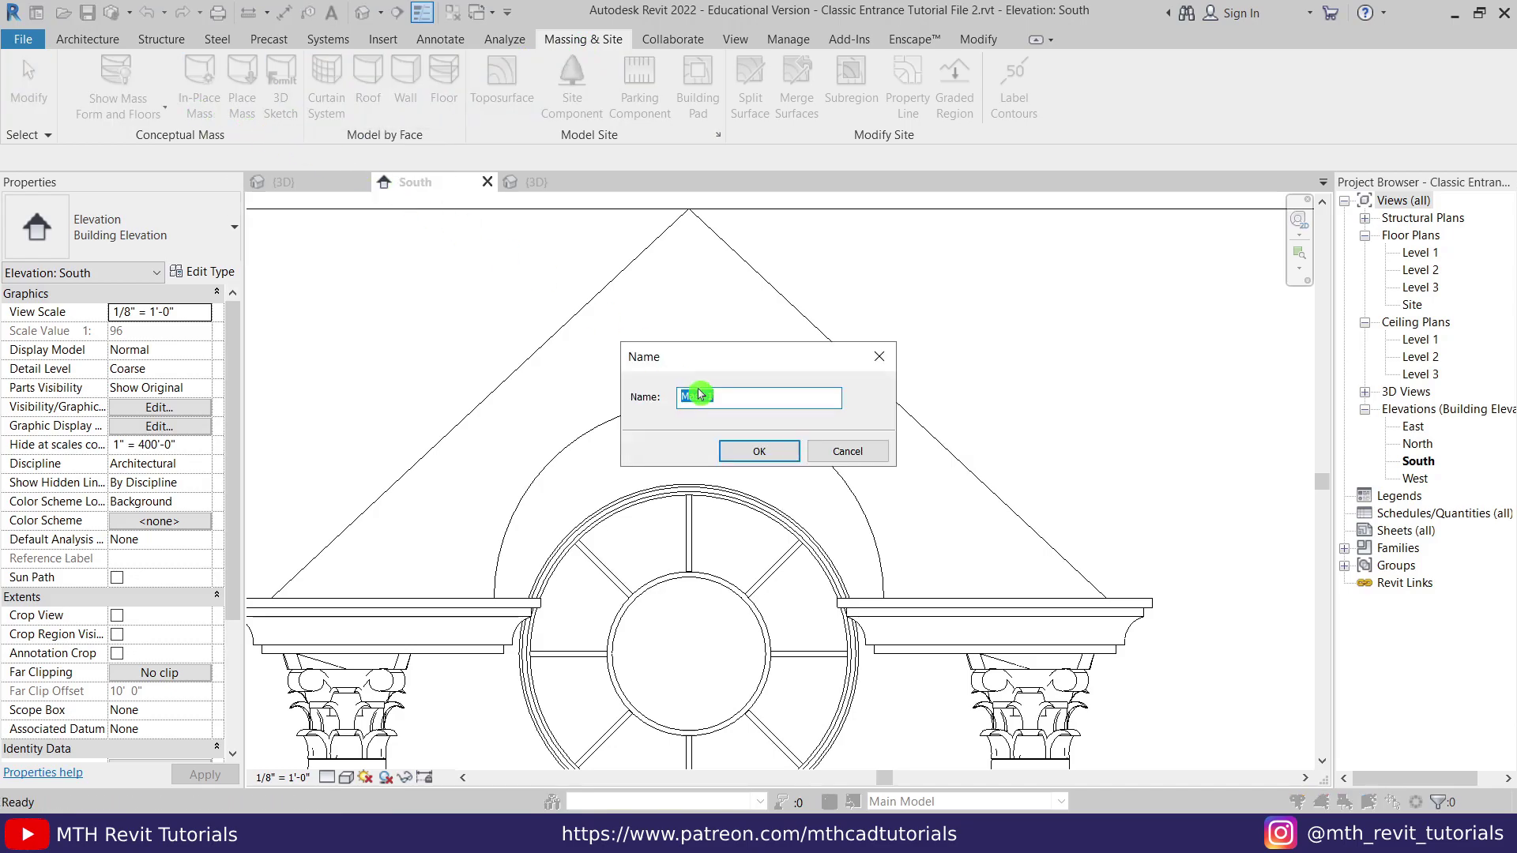
pyautogui.click(740, 454)
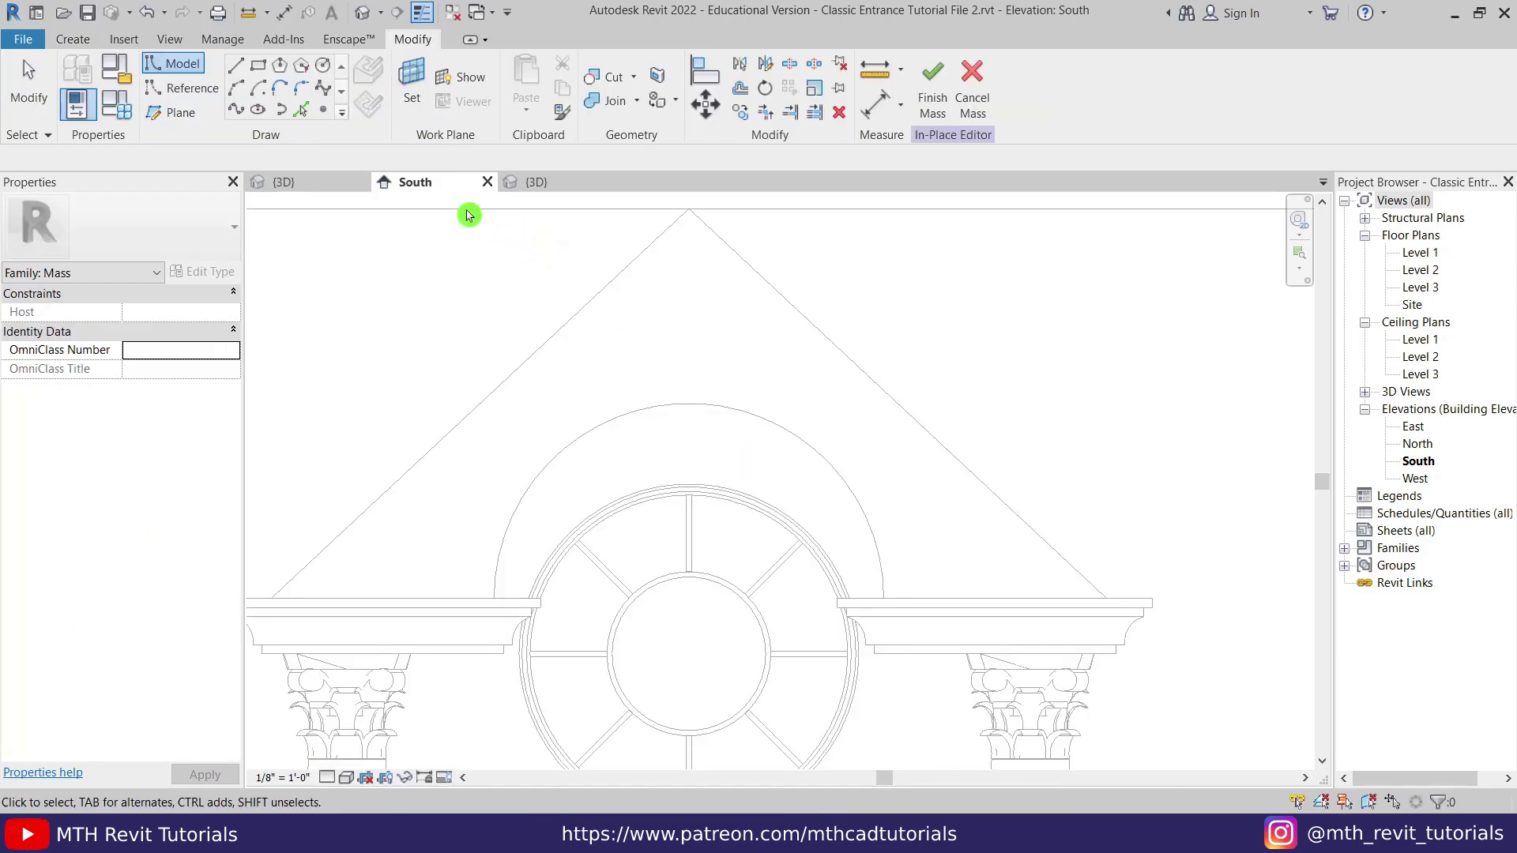
# Pick a plane at the gable's arched opening as the work plane and trace the arch as a model line offset 3" inward
pyautogui.click(301, 109)
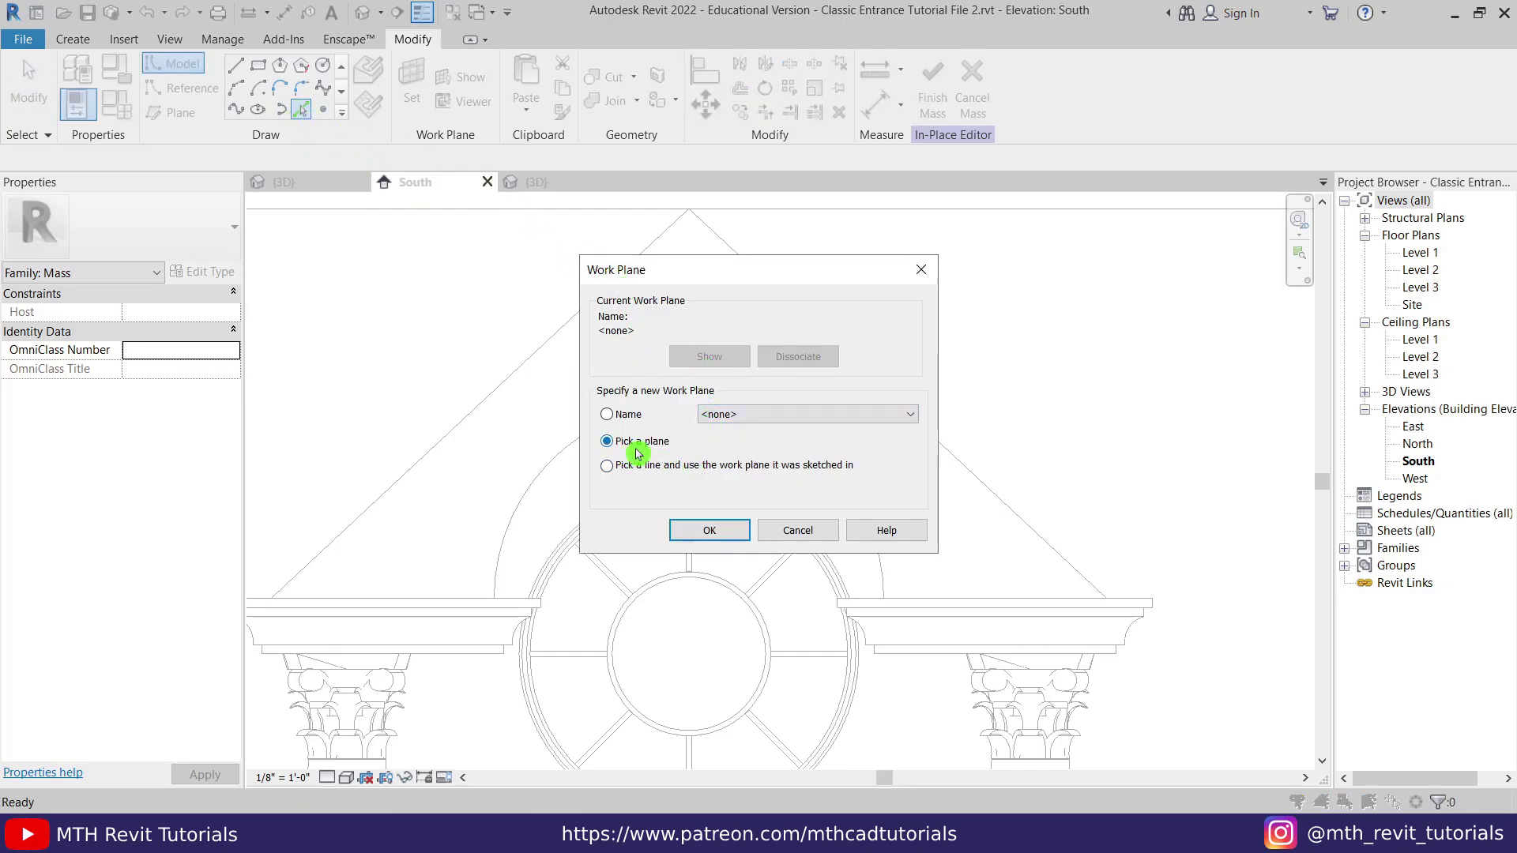
pyautogui.click(705, 535)
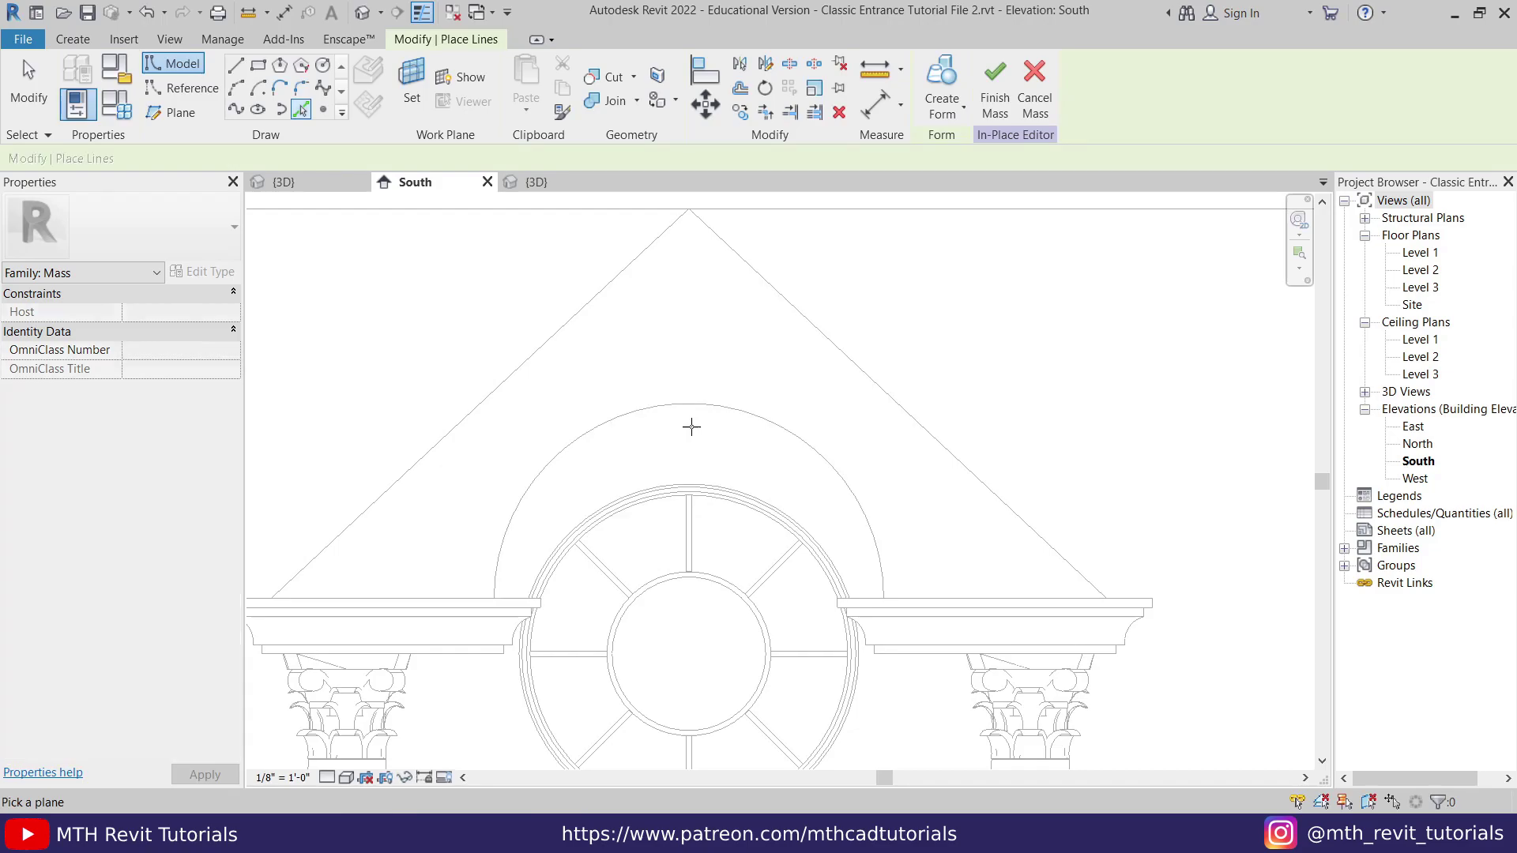
pyautogui.click(695, 409)
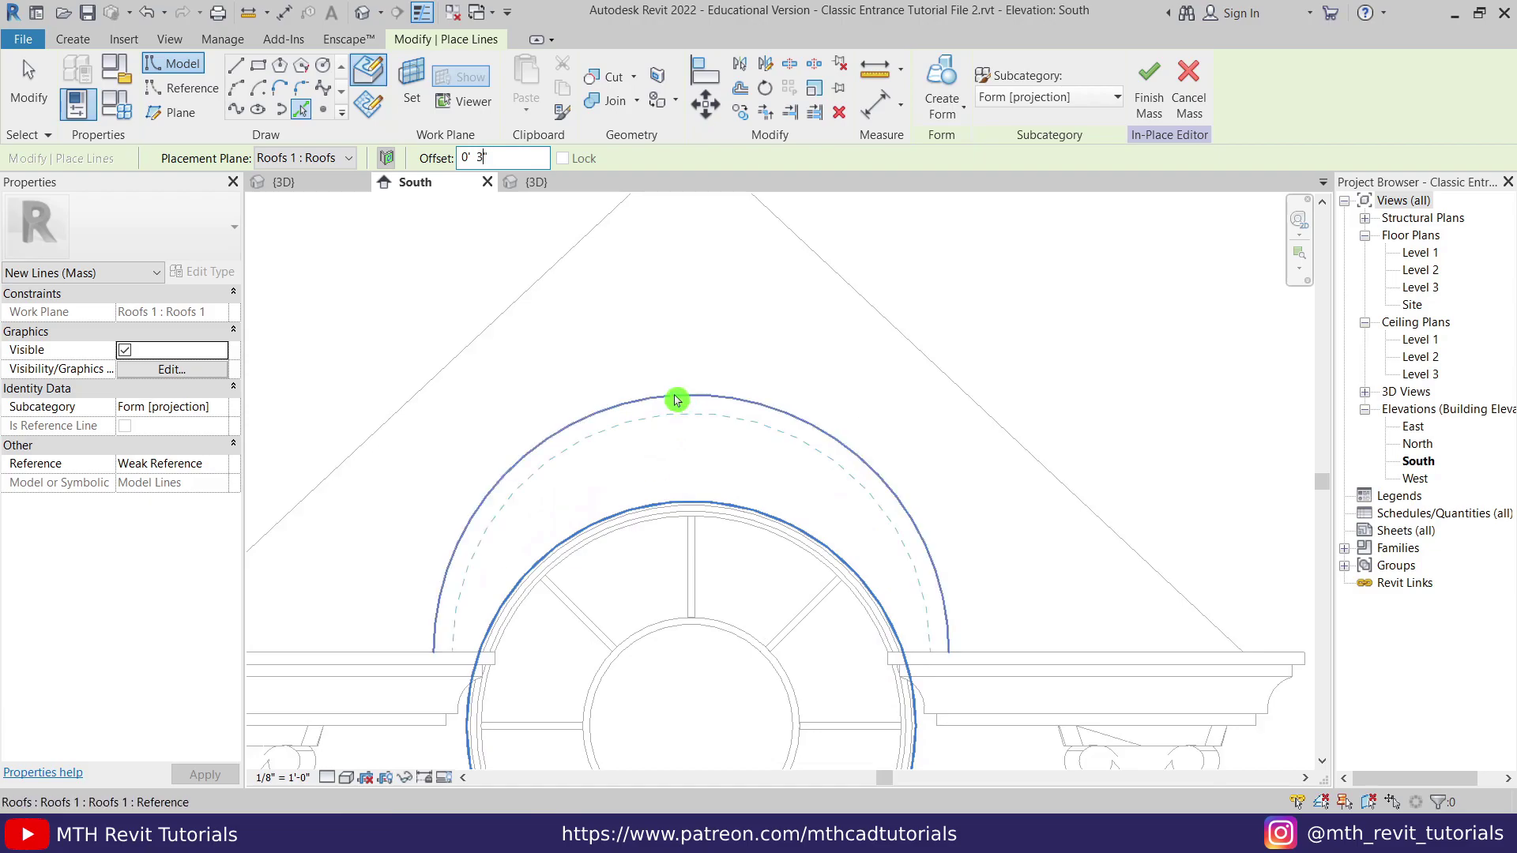
pyautogui.click(687, 401)
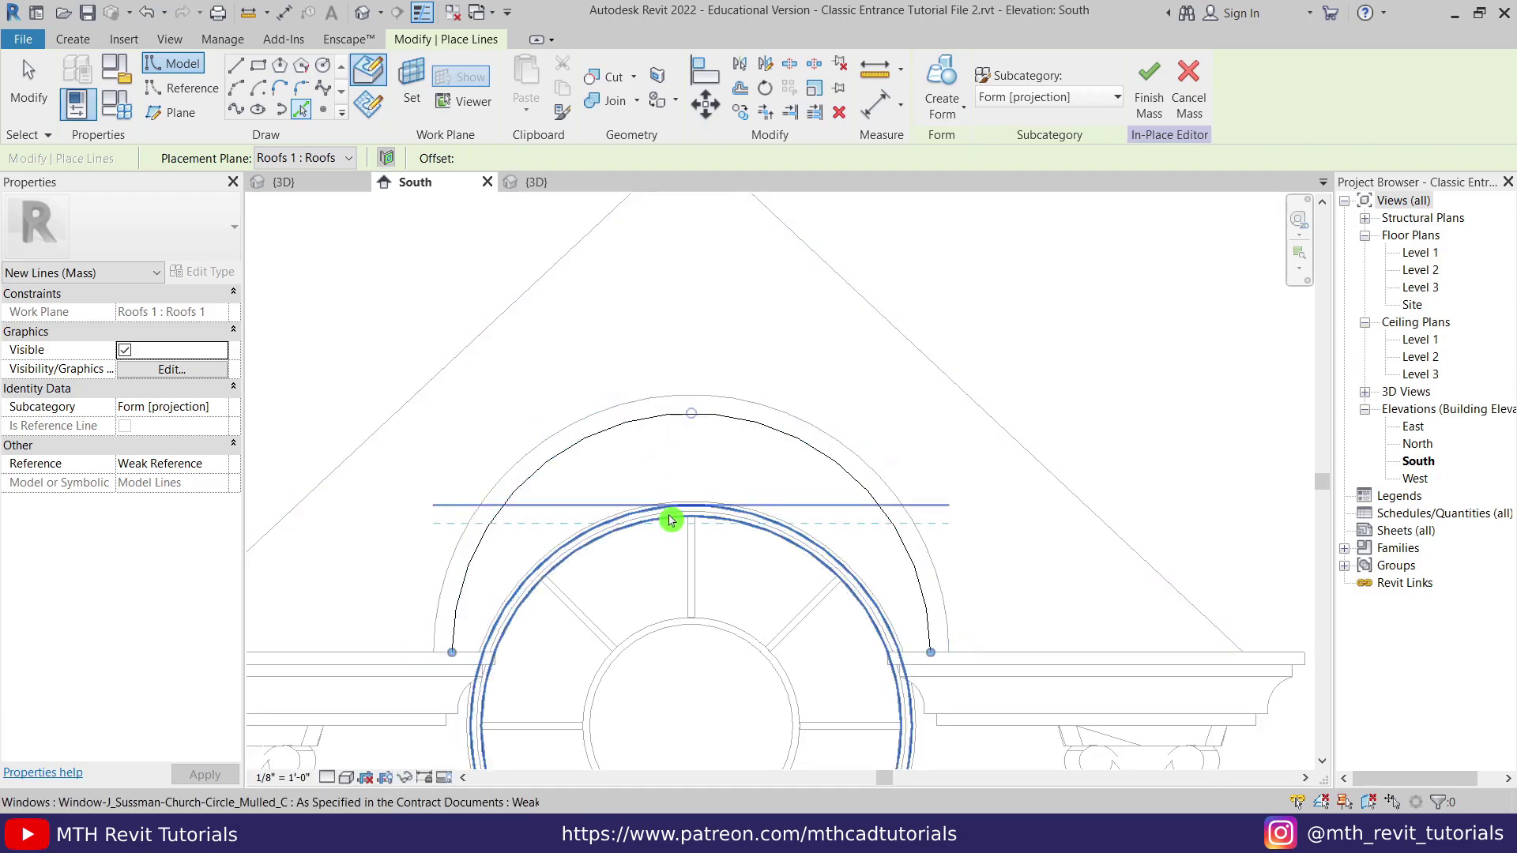
pyautogui.press('Escape')
pyautogui.press('Escape')
# Create a curved mass form from the offset arc under the gable in the 3D view
pyautogui.click(285, 183)
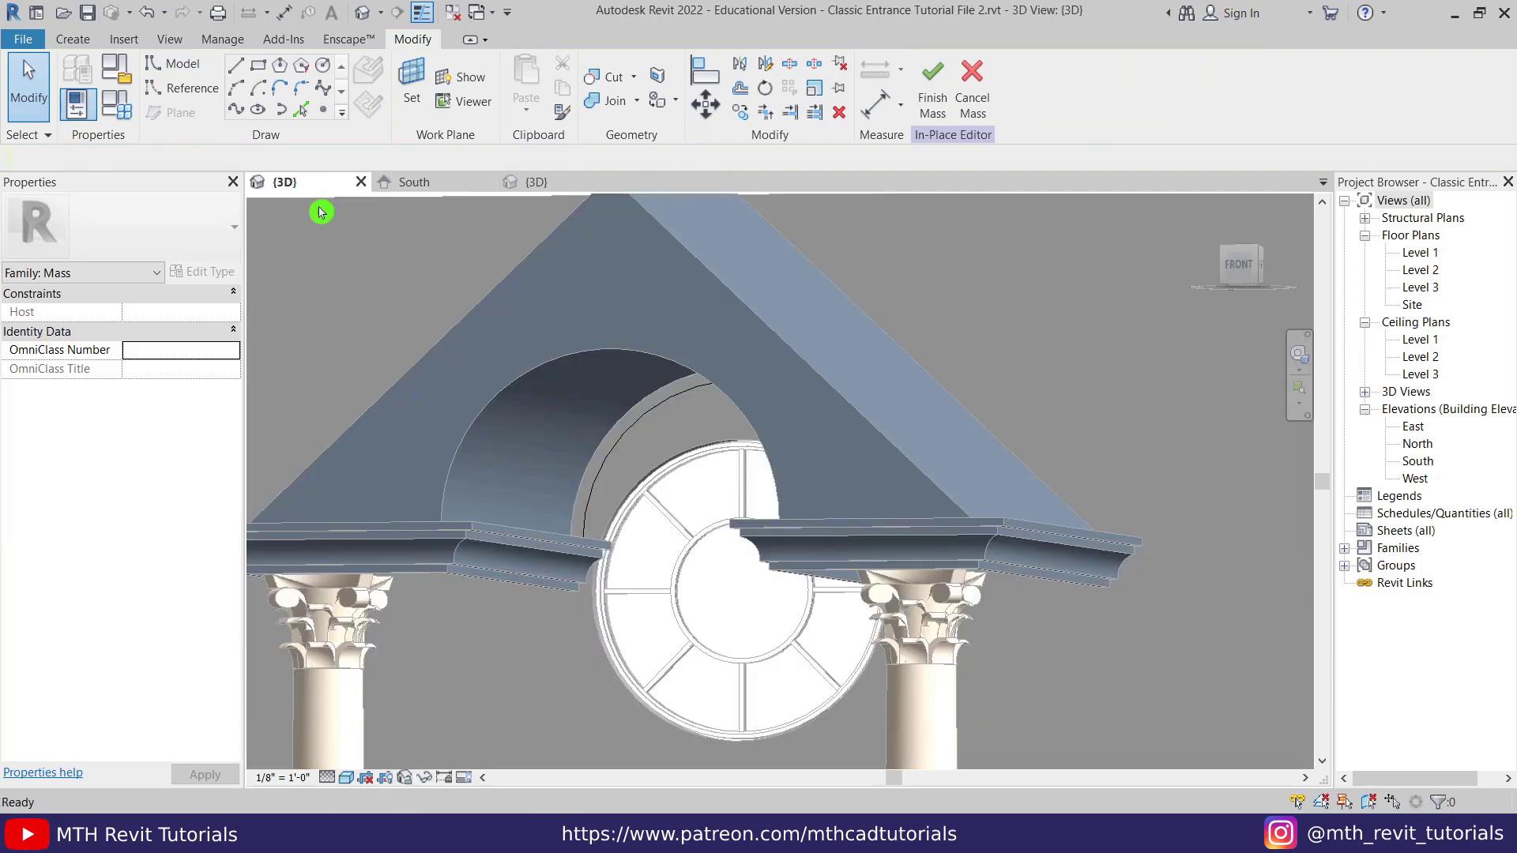
pyautogui.keyDown('shift'); pyautogui.moveTo(551, 384); pyautogui.dragTo(589, 386, button='middle'); pyautogui.keyUp('shift')
pyautogui.click(631, 409)
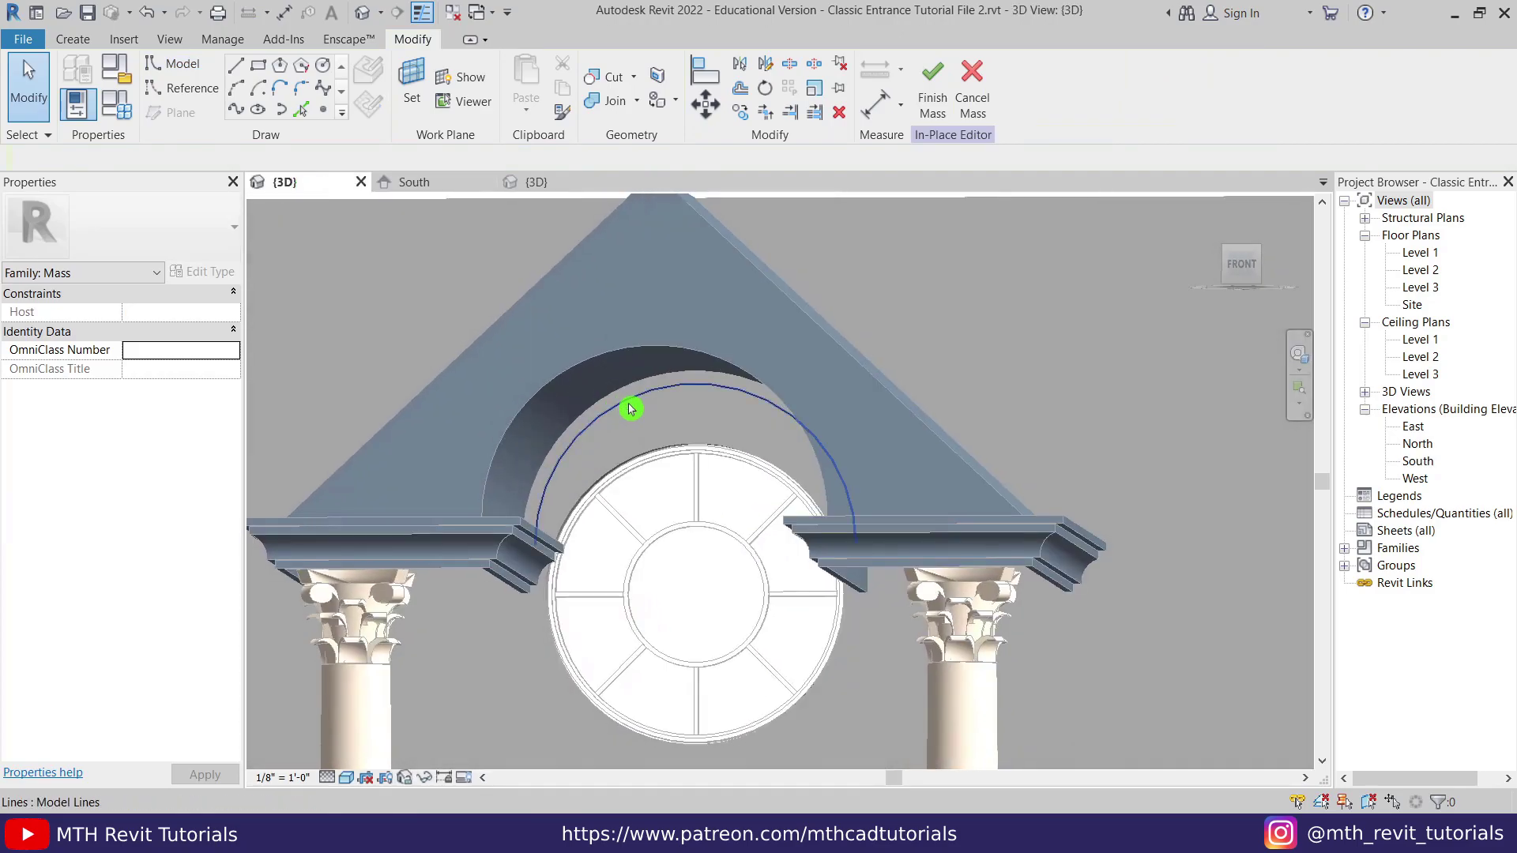
pyautogui.click(940, 87)
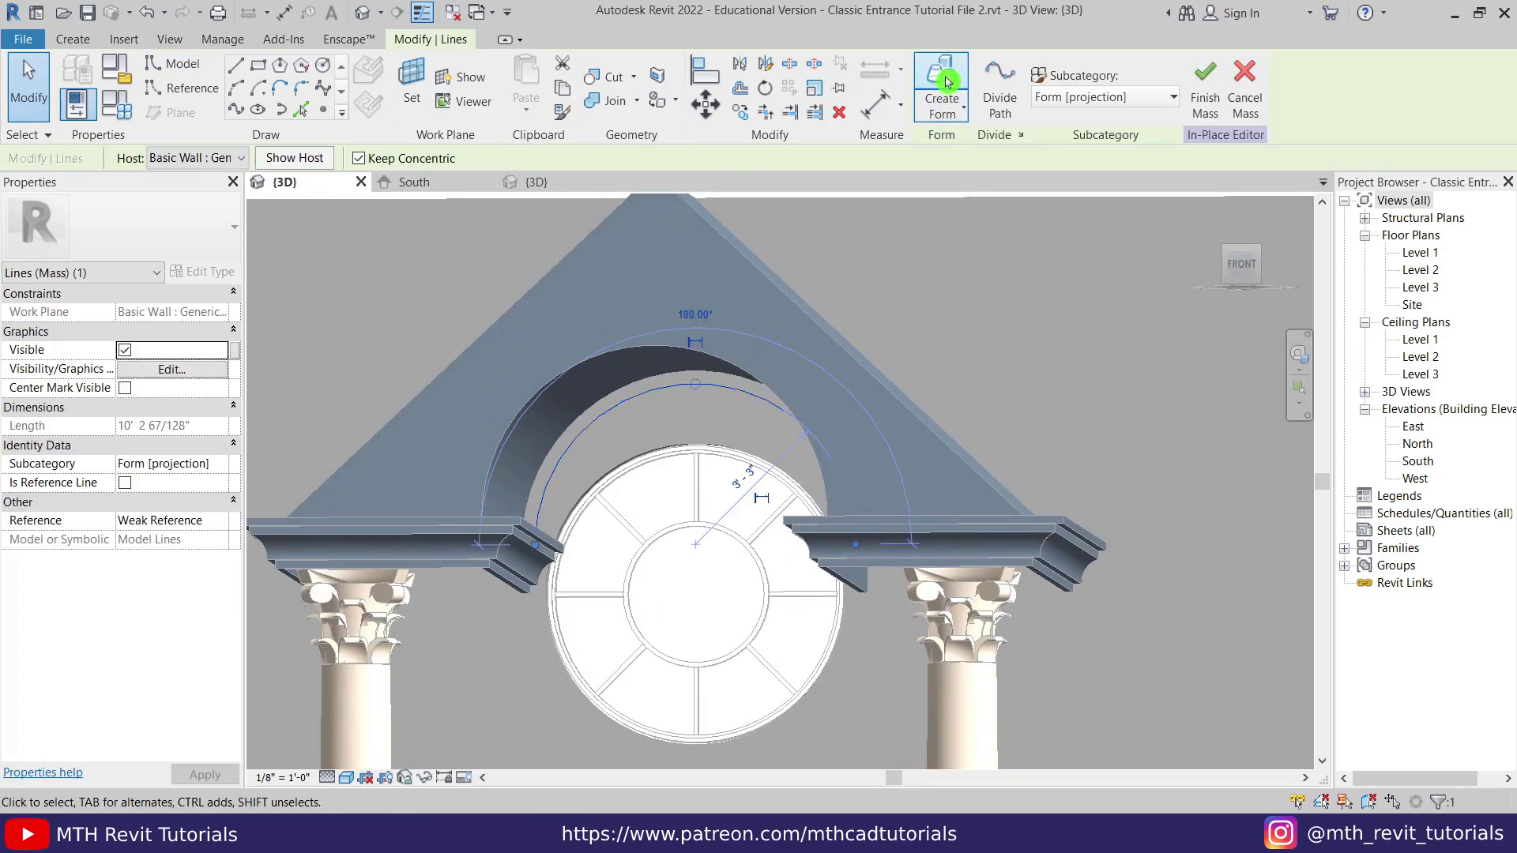
pyautogui.keyDown('shift'); pyautogui.moveTo(741, 478); pyautogui.dragTo(672, 503, button='middle'); pyautogui.keyUp('shift')
pyautogui.scroll(3, 668, 501)
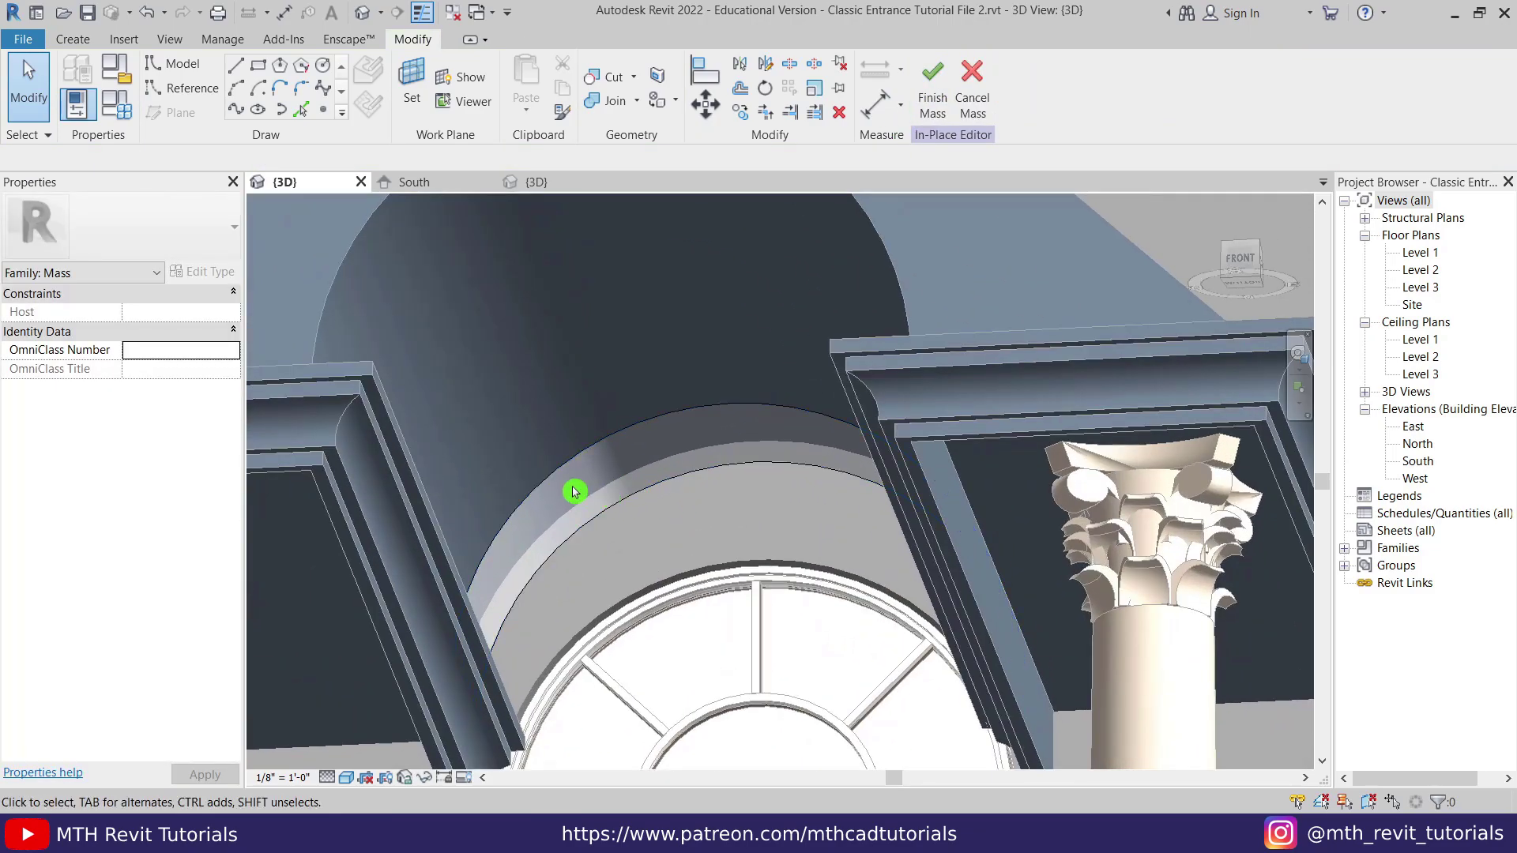
pyautogui.scroll(2, 609, 487)
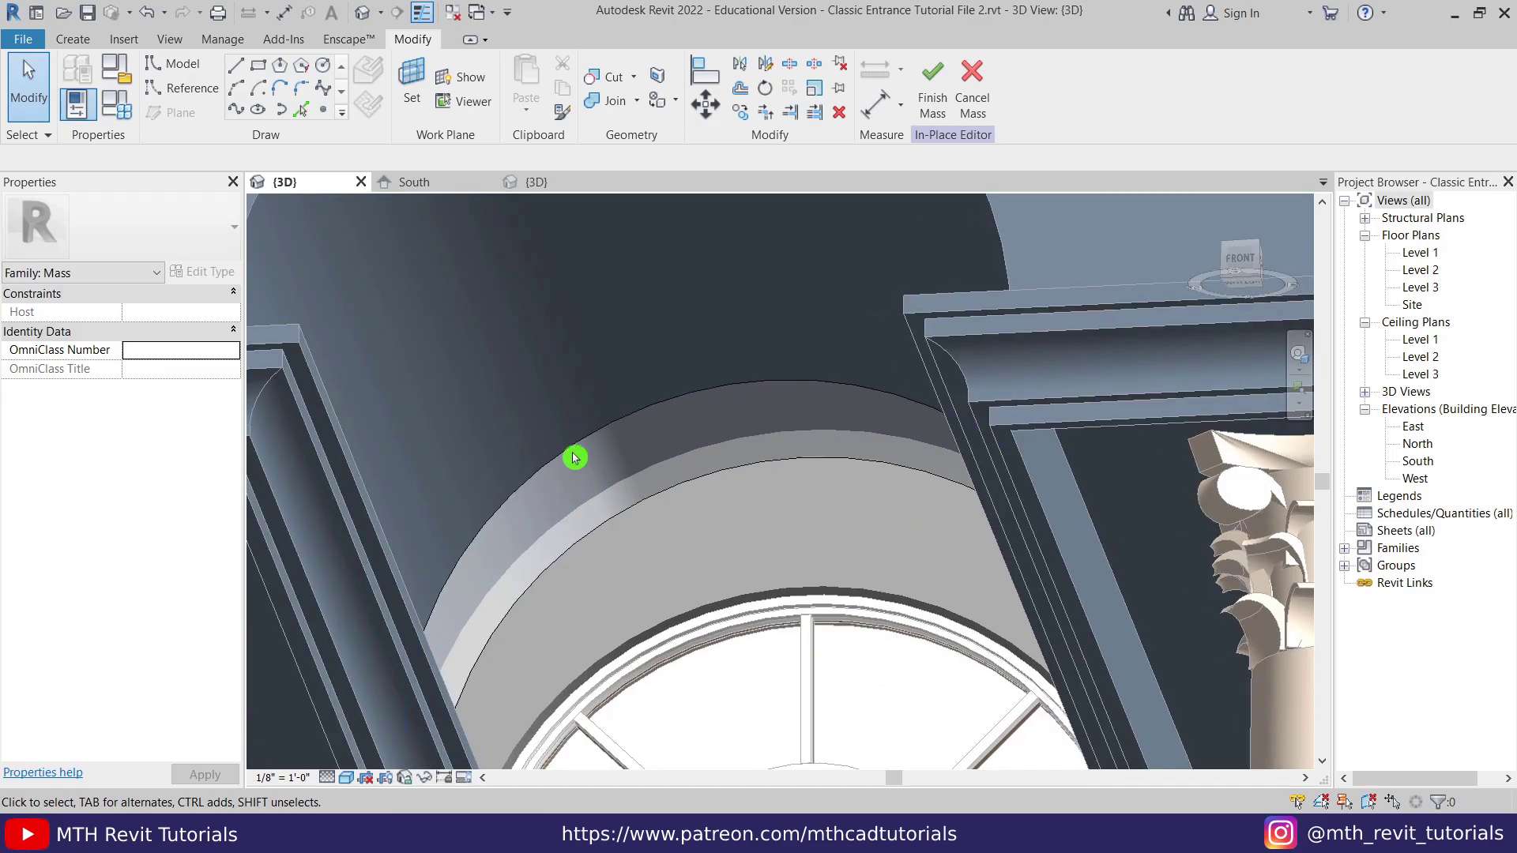
# Extend the arched mass form lengthwise so that it reaches the gable's front face
pyautogui.keyDown('shift'); pyautogui.moveTo(643, 442); pyautogui.dragTo(718, 400, button='middle'); pyautogui.keyUp('shift')
pyautogui.click(625, 361)
pyautogui.scroll(-2, 628, 368)
pyautogui.scroll(-4, 778, 366)
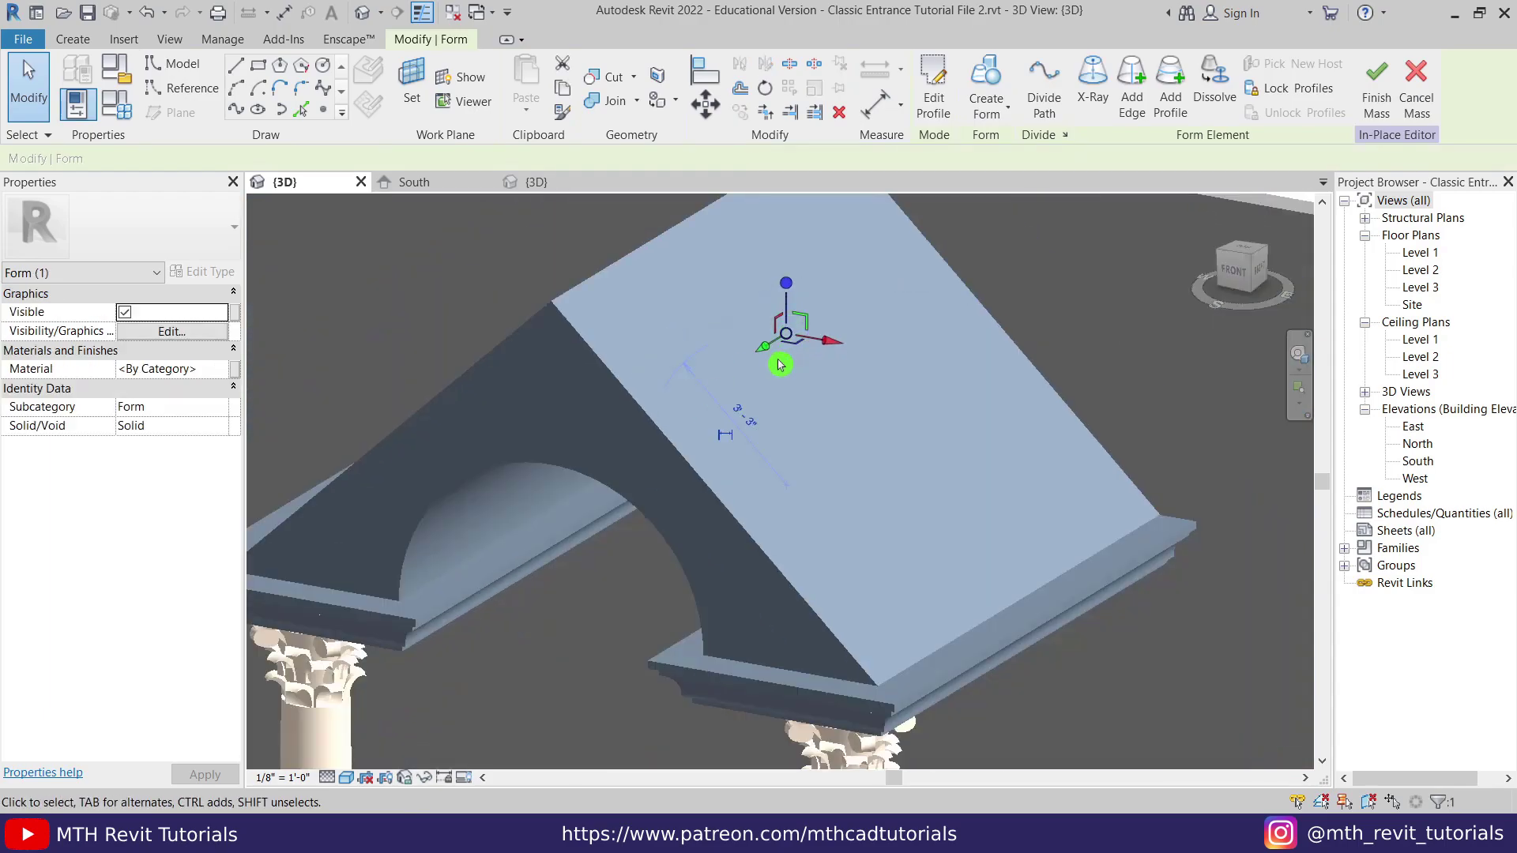
pyautogui.moveTo(763, 349); pyautogui.dragTo(537, 504)
pyautogui.click(522, 627)
pyautogui.scroll(-2, 491, 572)
pyautogui.keyDown('shift'); pyautogui.moveTo(490, 572); pyautogui.dragTo(745, 653, button='middle'); pyautogui.keyUp('shift')
pyautogui.moveTo(768, 518); pyautogui.dragTo(805, 609, button='middle')
pyautogui.scroll(2, 784, 471)
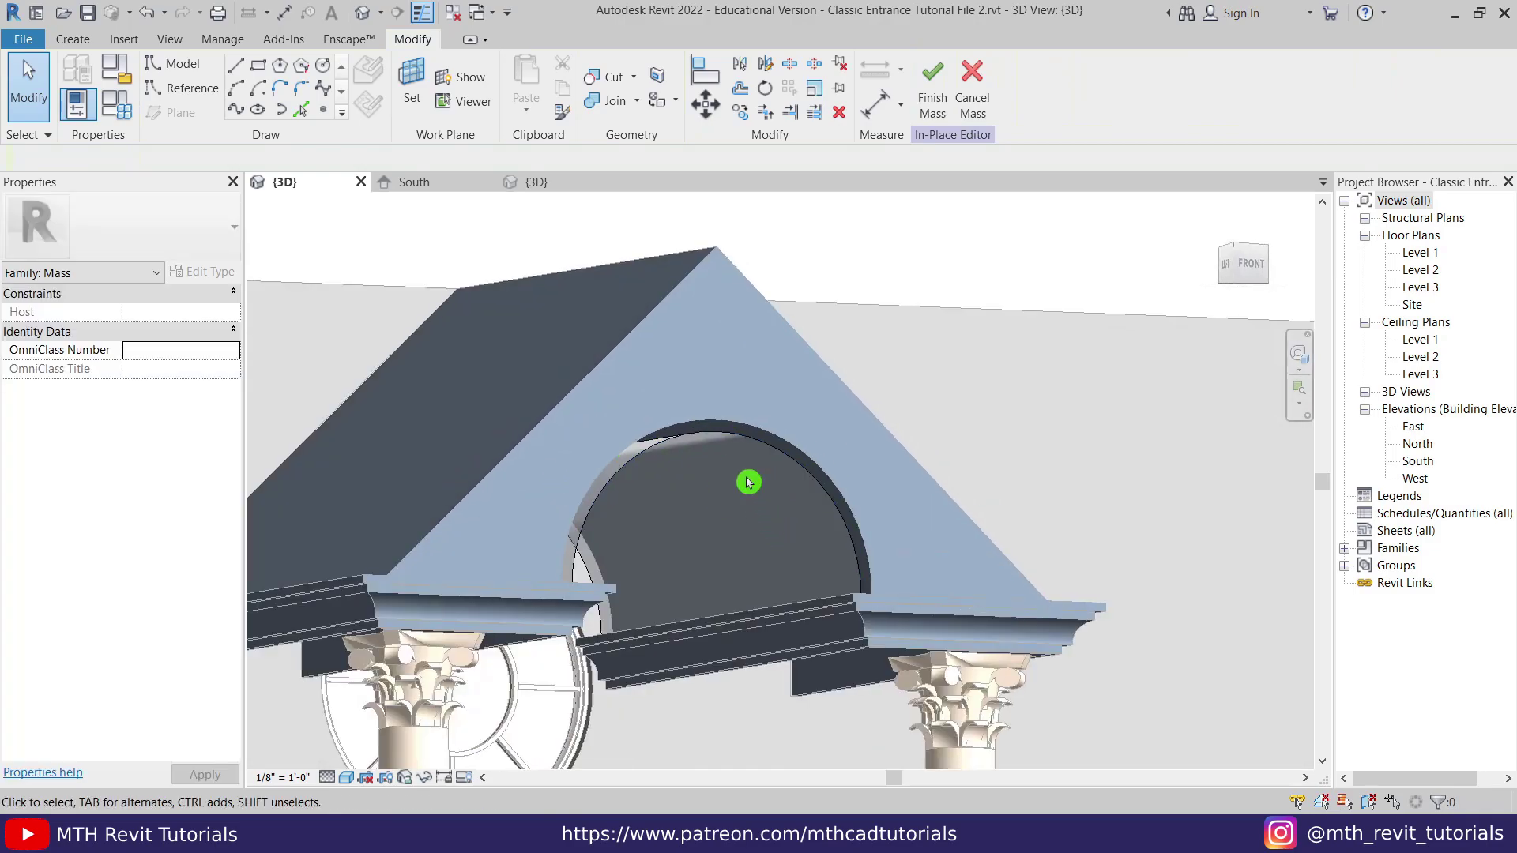
pyautogui.scroll(1, 751, 433)
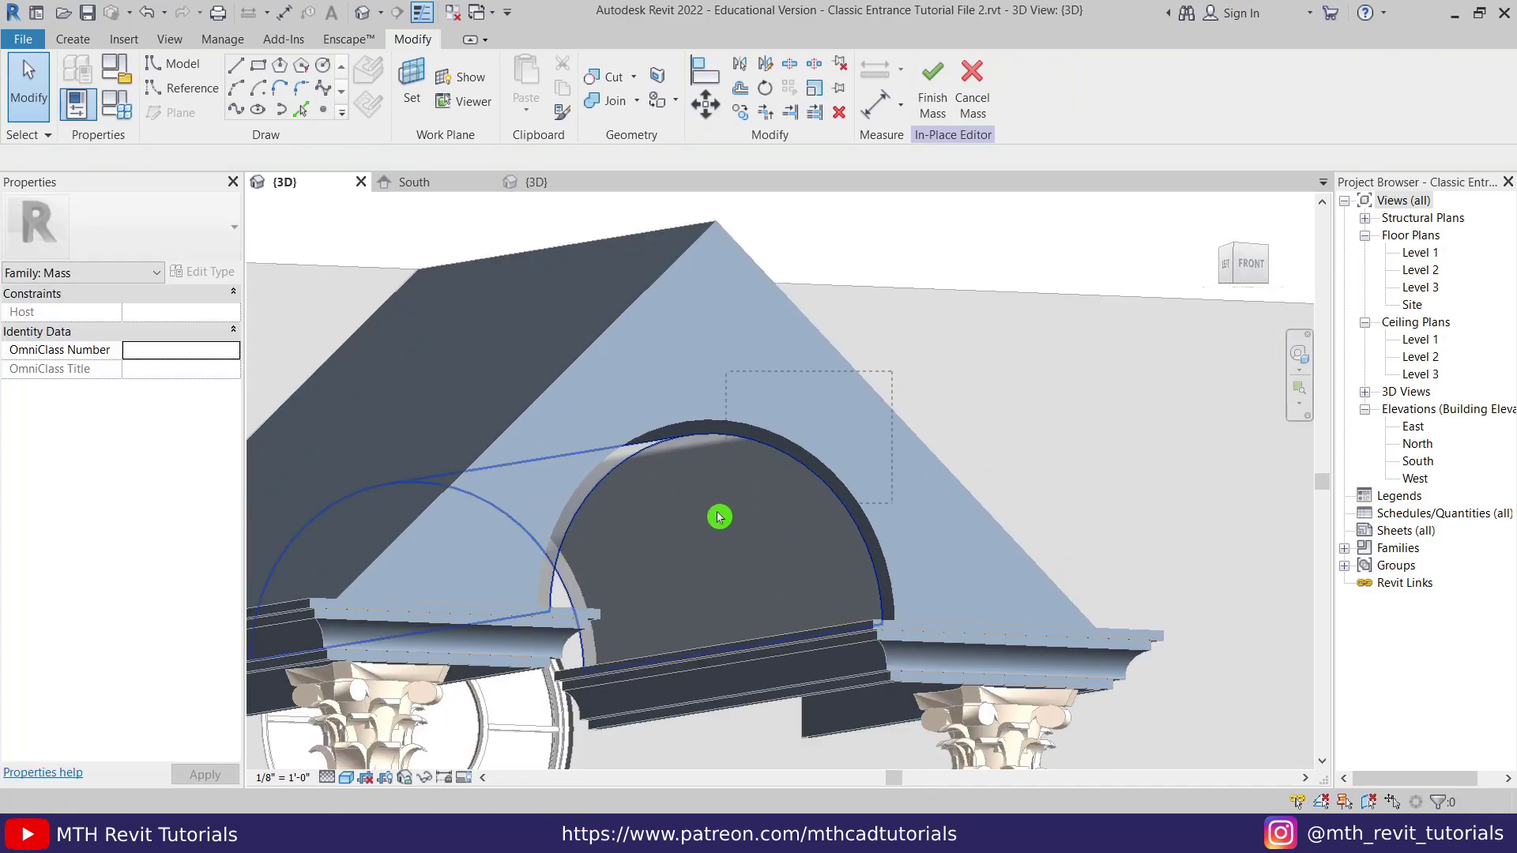
# Select the whole arched form and divide its surface into a UV grid
pyautogui.click(683, 542)
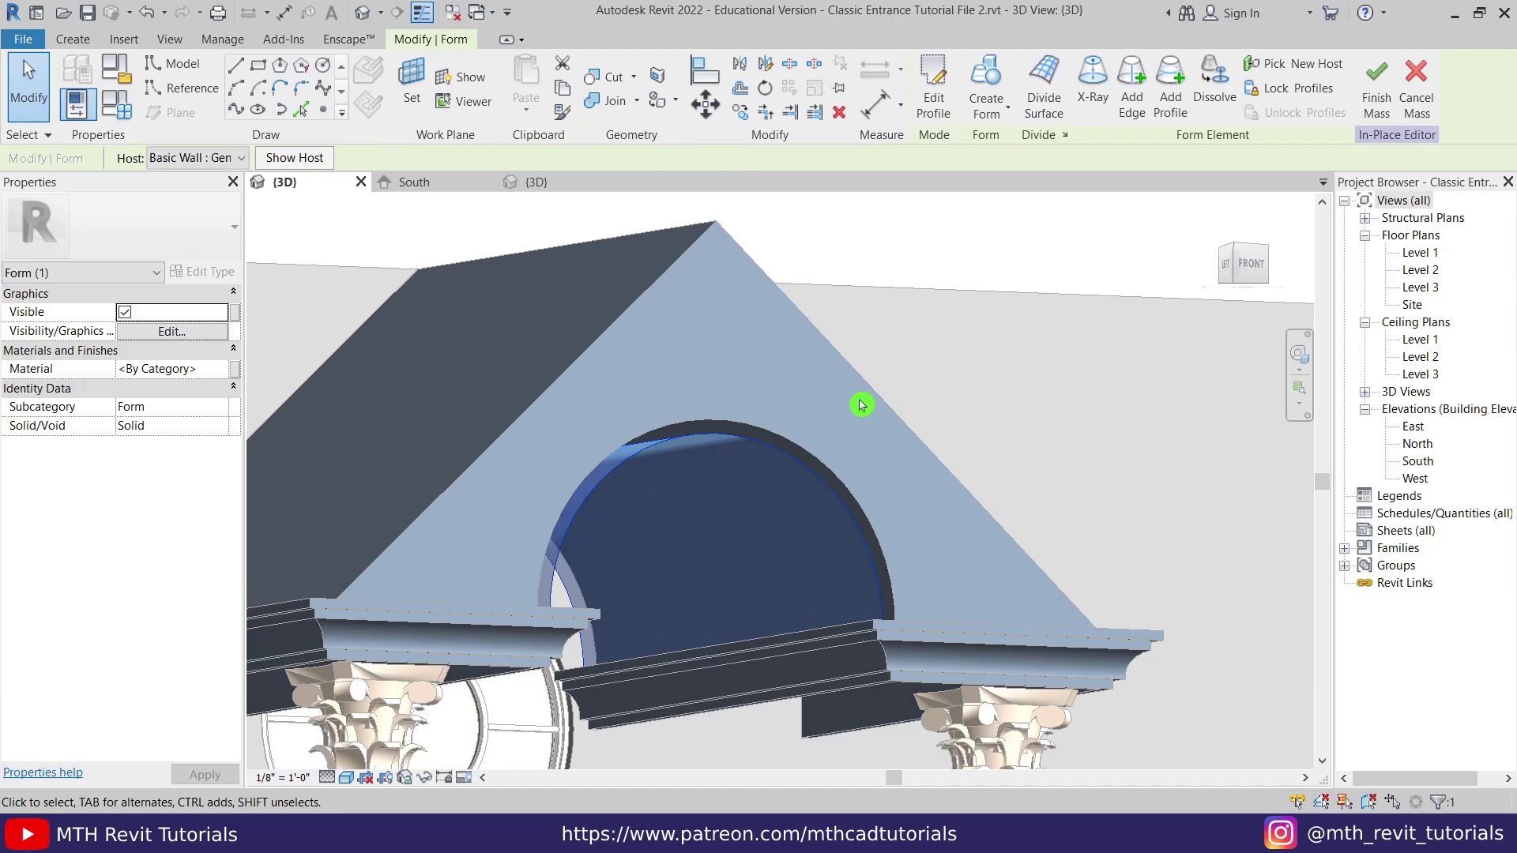
pyautogui.click(693, 434)
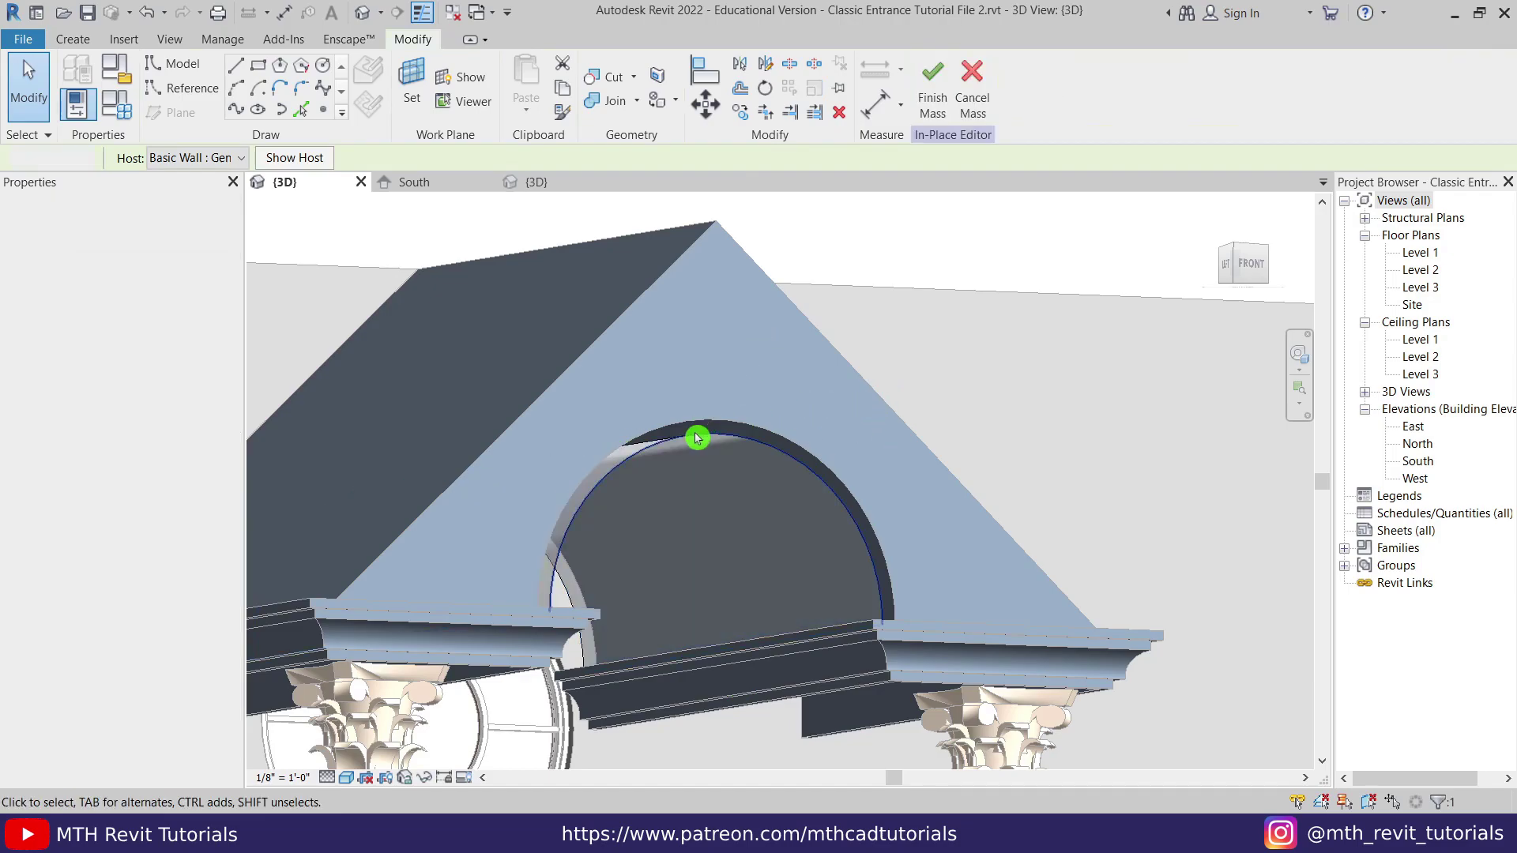
pyautogui.click(694, 437)
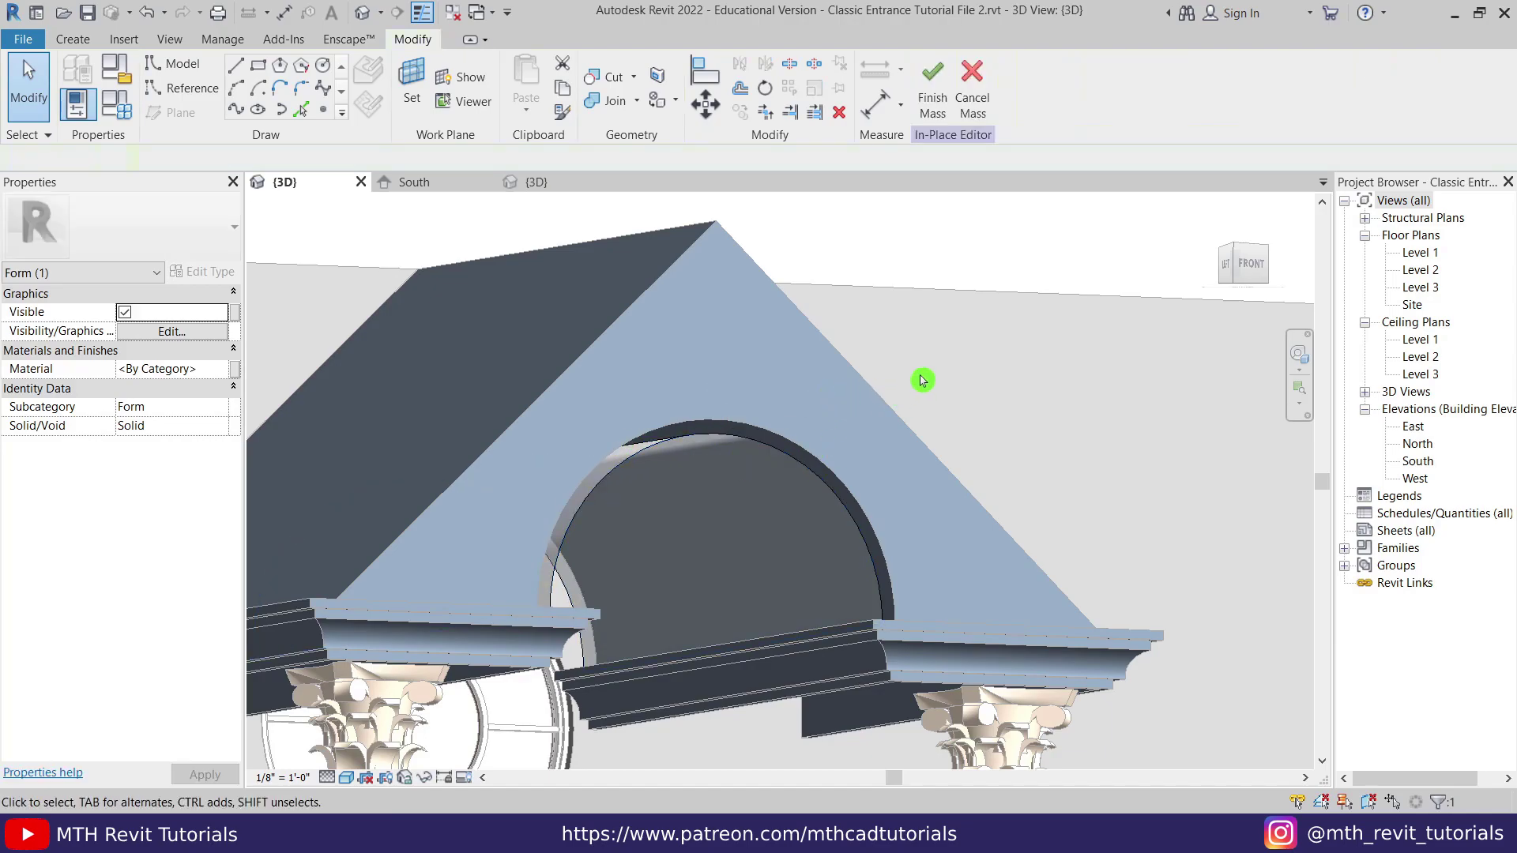
pyautogui.moveTo(920, 374); pyautogui.dragTo(735, 483)
pyautogui.moveTo(668, 556); pyautogui.dragTo(667, 556)
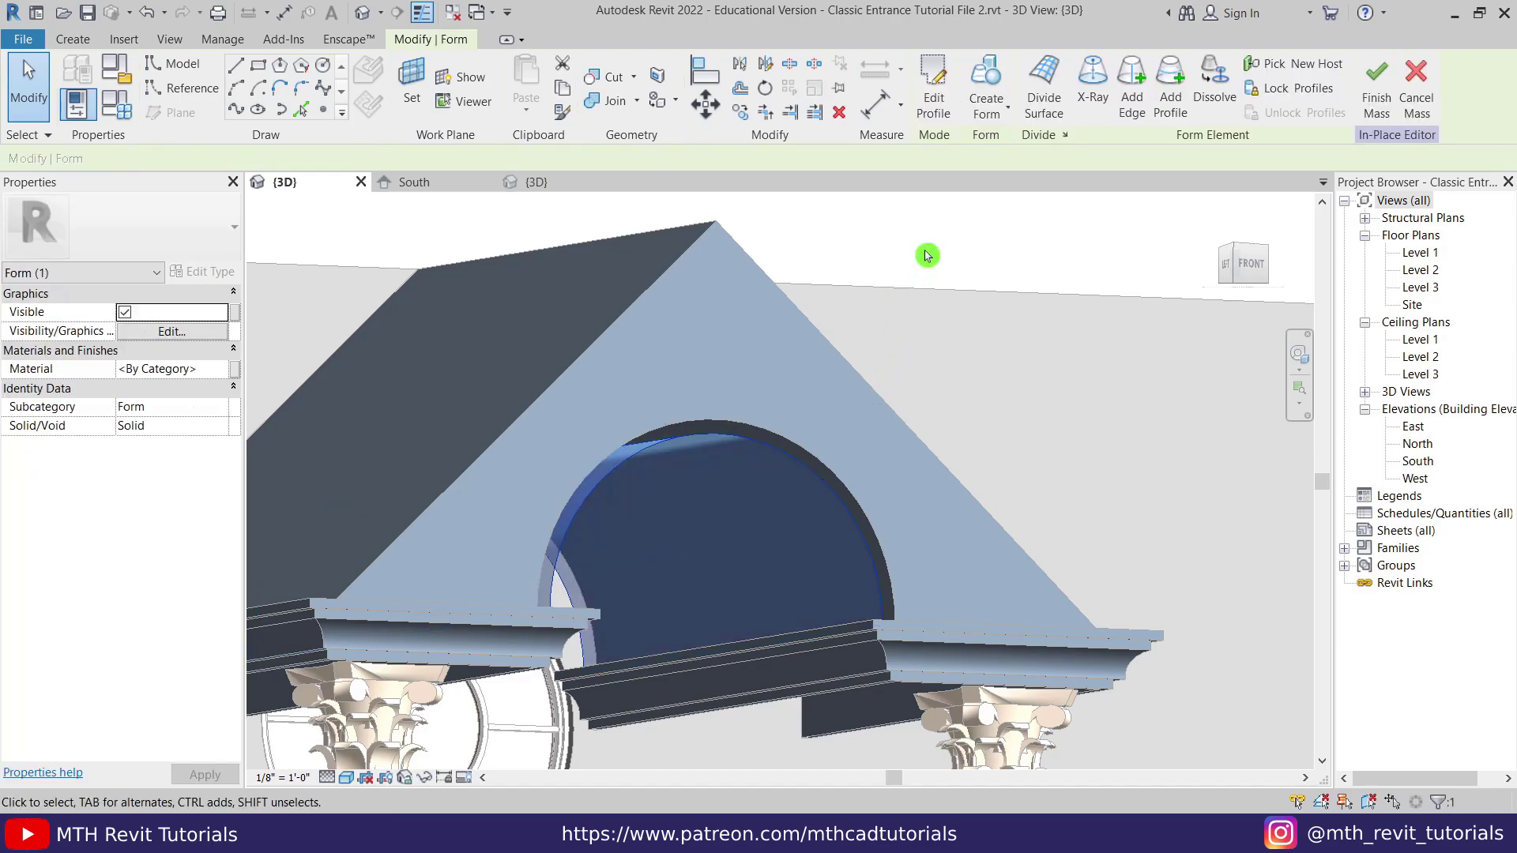
pyautogui.click(1054, 114)
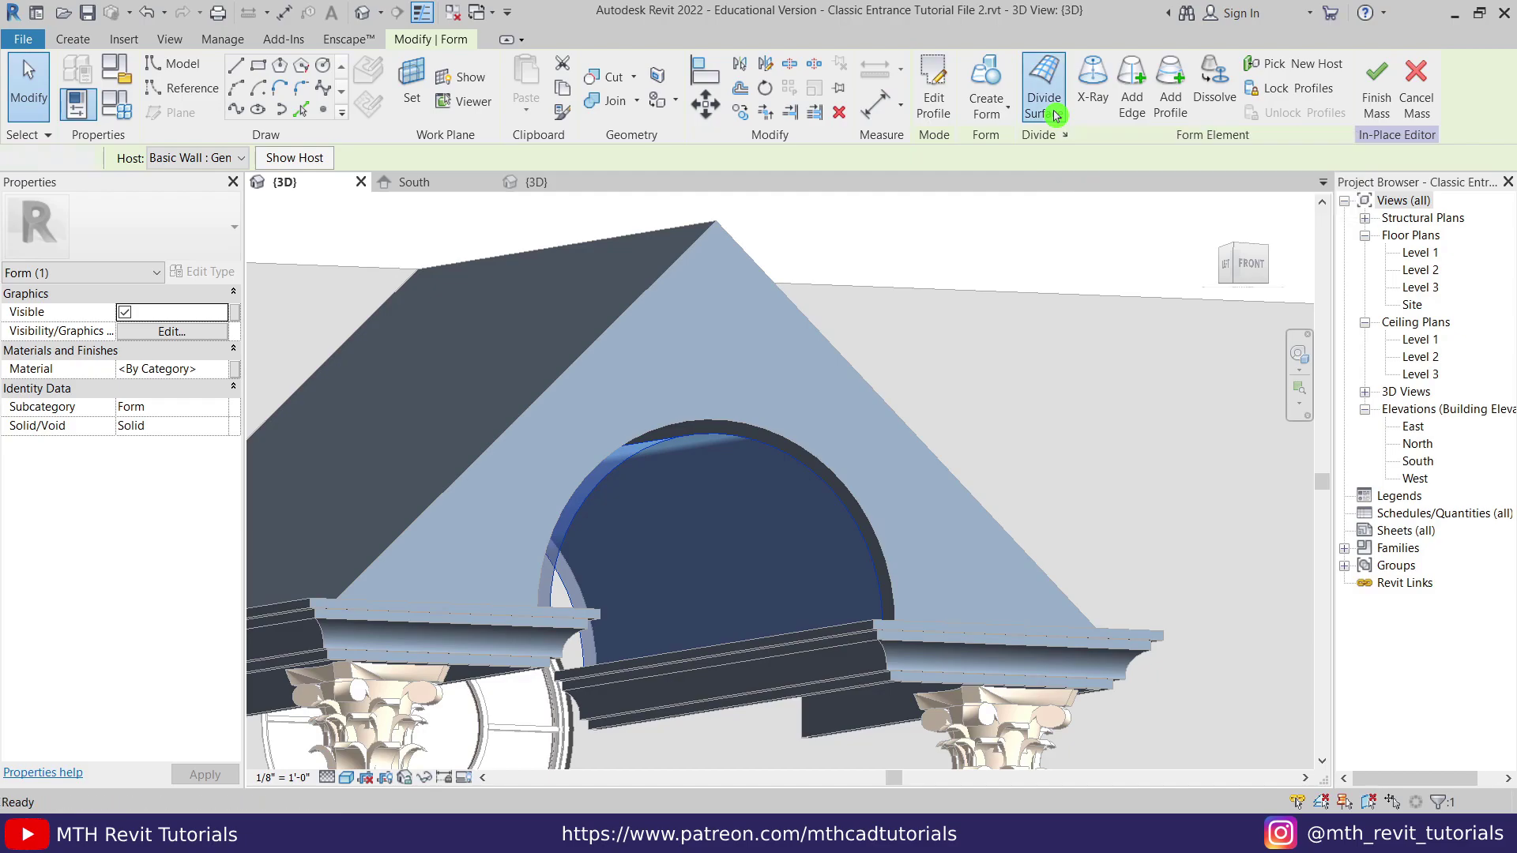
pyautogui.keyDown('shift'); pyautogui.moveTo(853, 616); pyautogui.dragTo(670, 501, button='middle'); pyautogui.keyUp('shift')
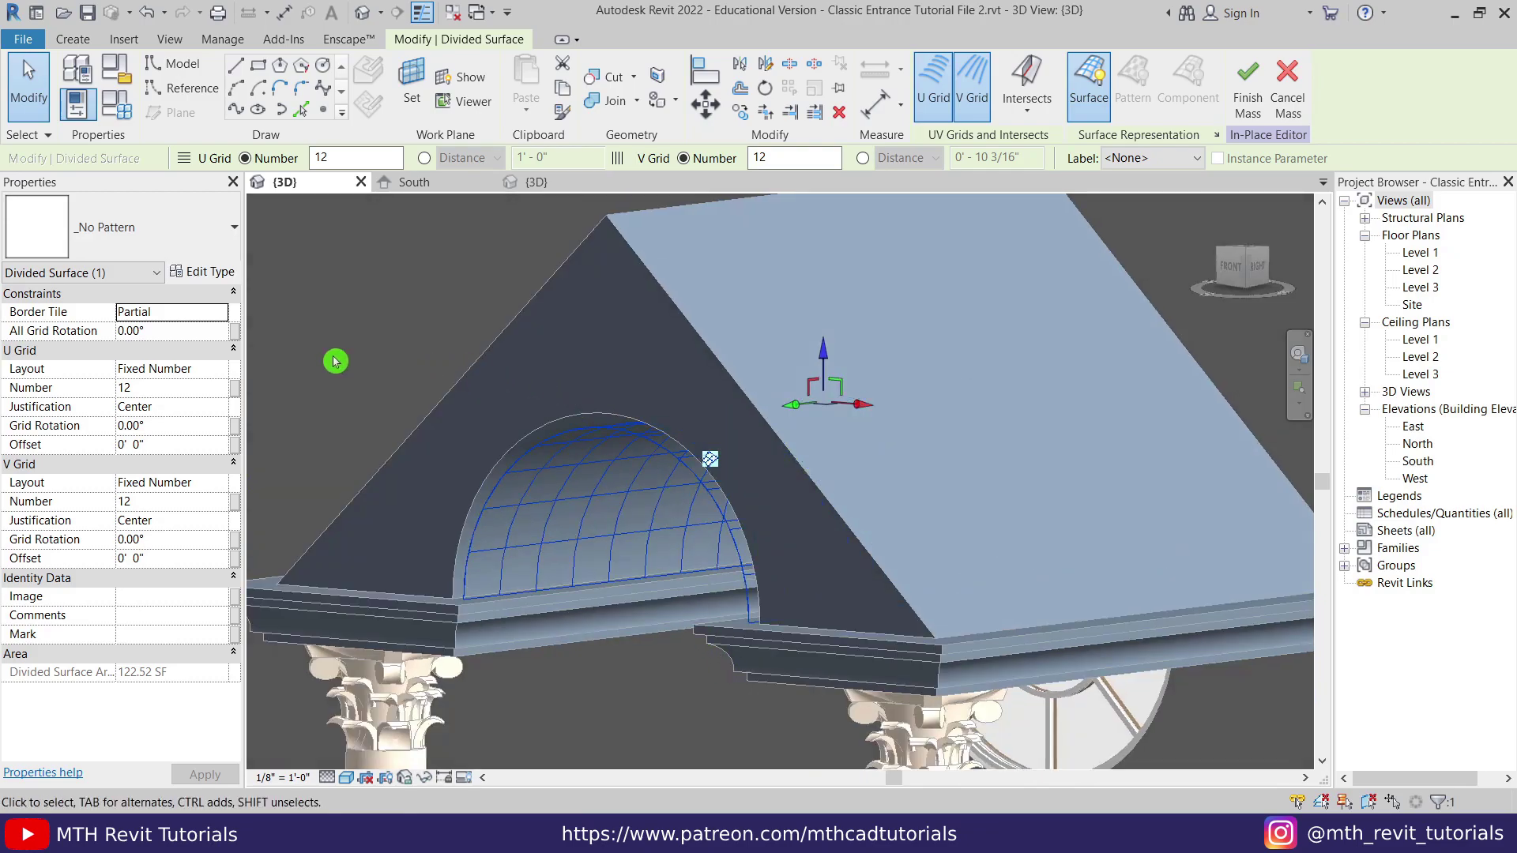
# Set both the U and V grid layouts of the divided surface to Fixed Distance with 1' 0" spacing
pyautogui.click(217, 373)
pyautogui.click(158, 404)
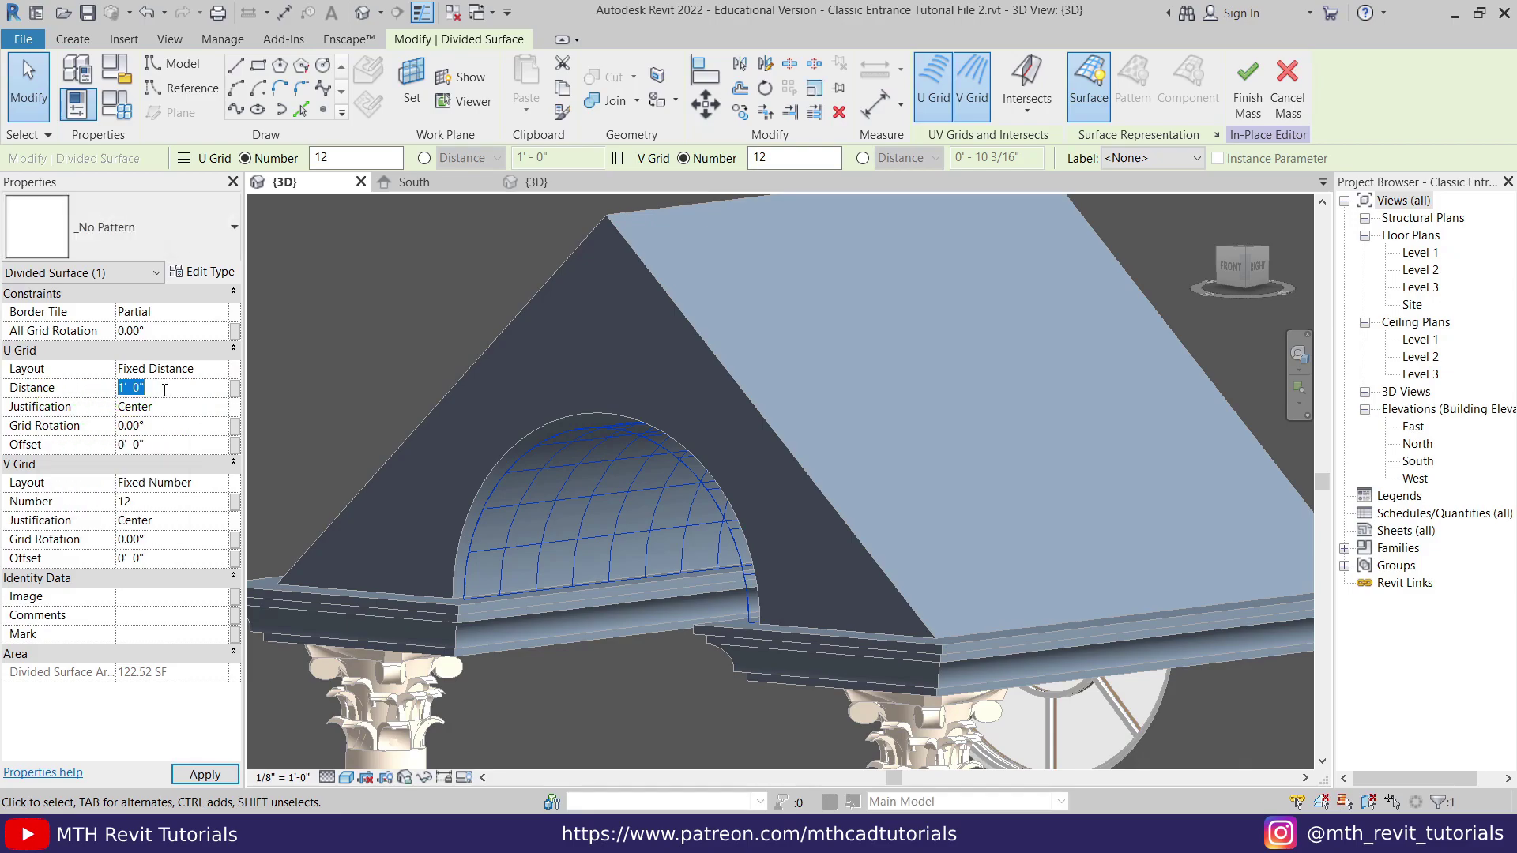
pyautogui.click(228, 485)
pyautogui.click(183, 518)
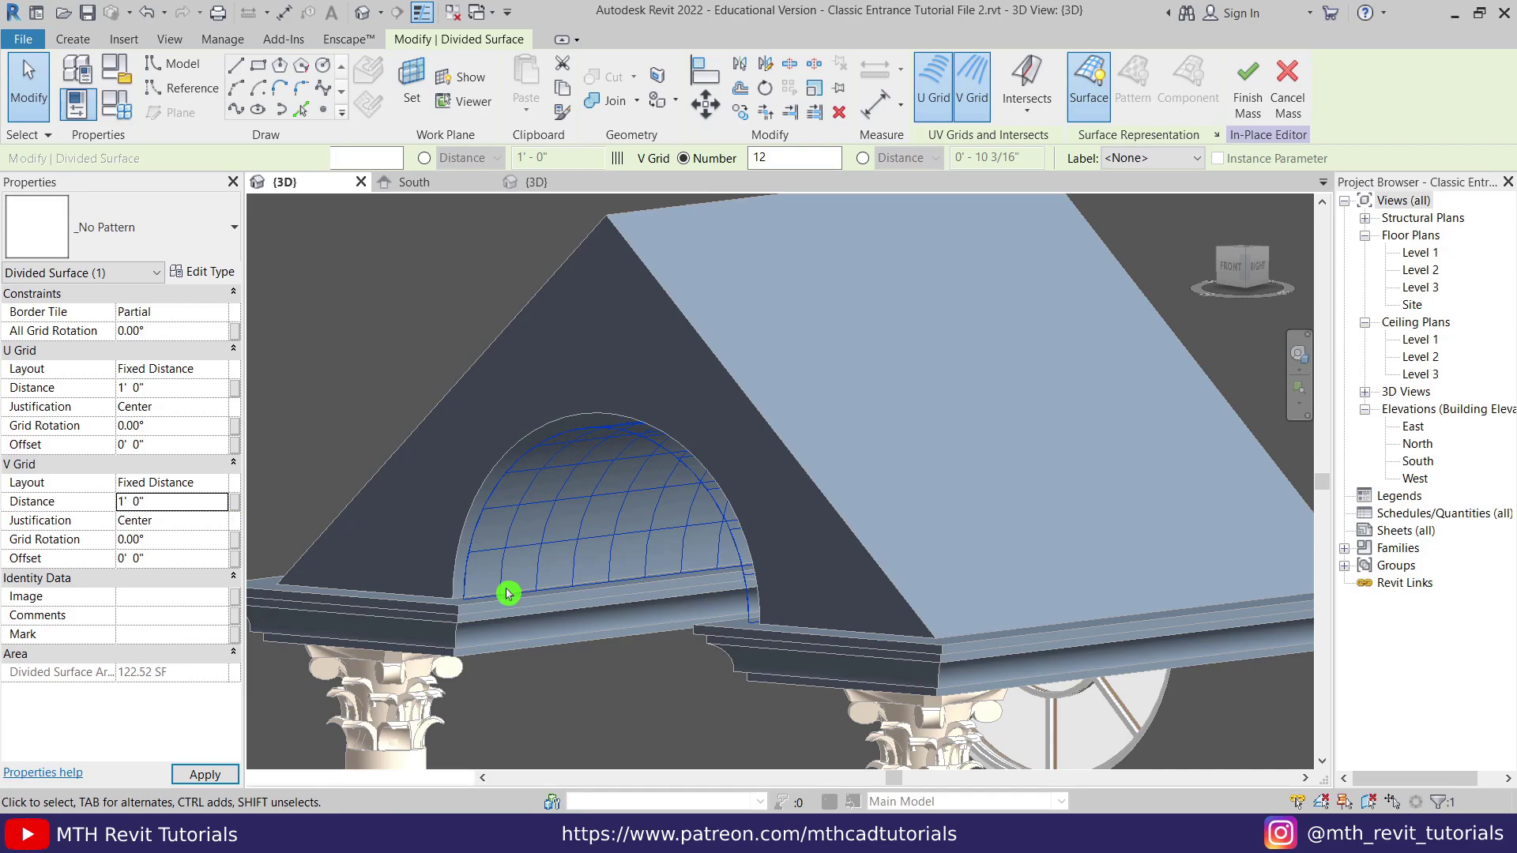
pyautogui.press('Escape')
# Apply the loaded Curtain Panel type of the Rectangle pattern to the arched divided surface
pyautogui.keyDown('shift'); pyautogui.moveTo(670, 609); pyautogui.dragTo(587, 496, button='middle'); pyautogui.keyUp('shift')
pyautogui.click(587, 496)
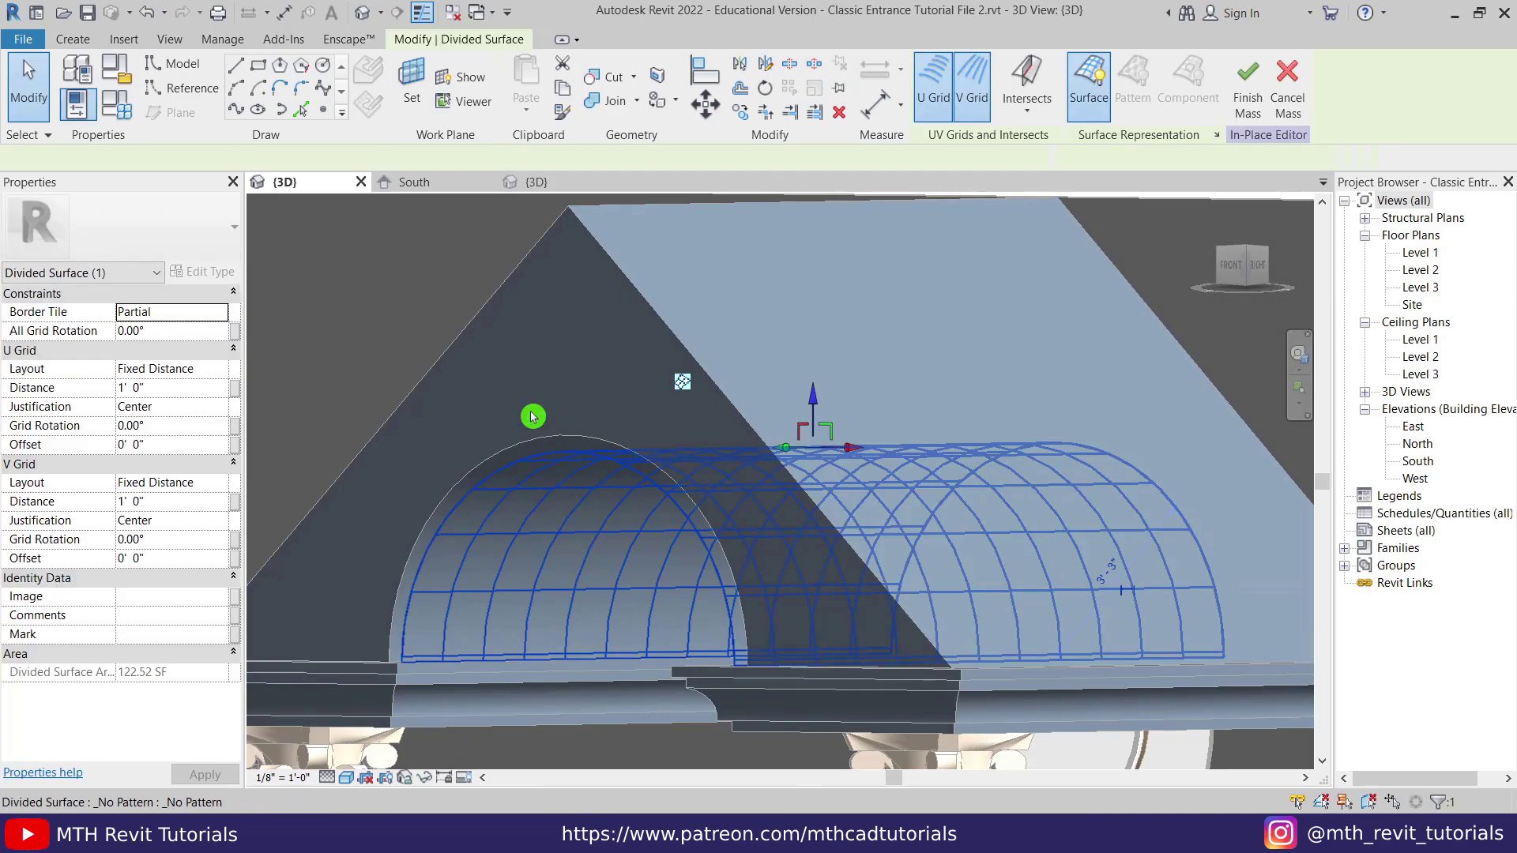
pyautogui.click(197, 241)
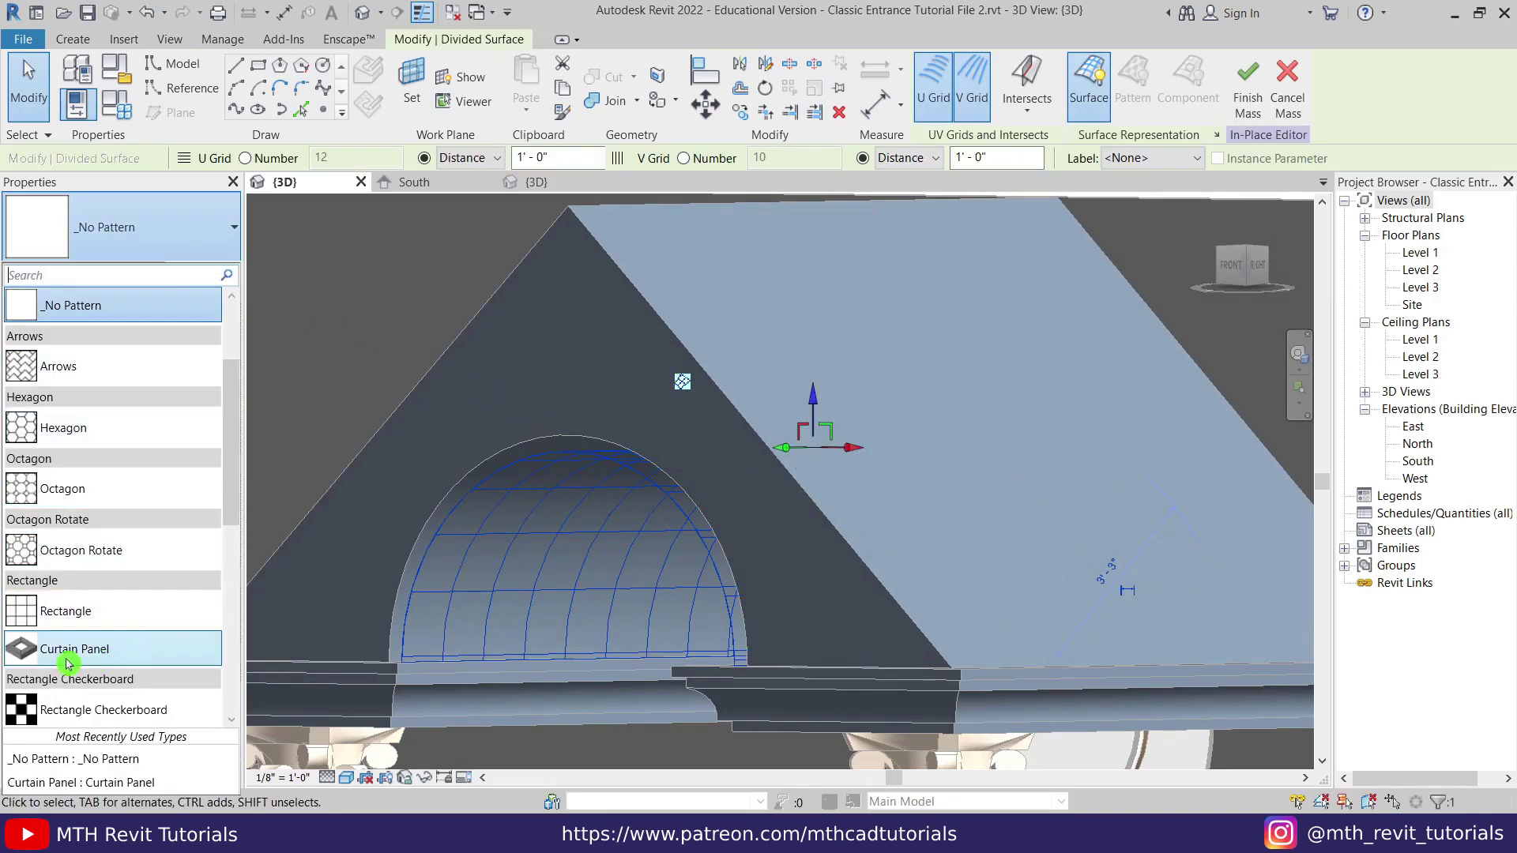
pyautogui.click(92, 661)
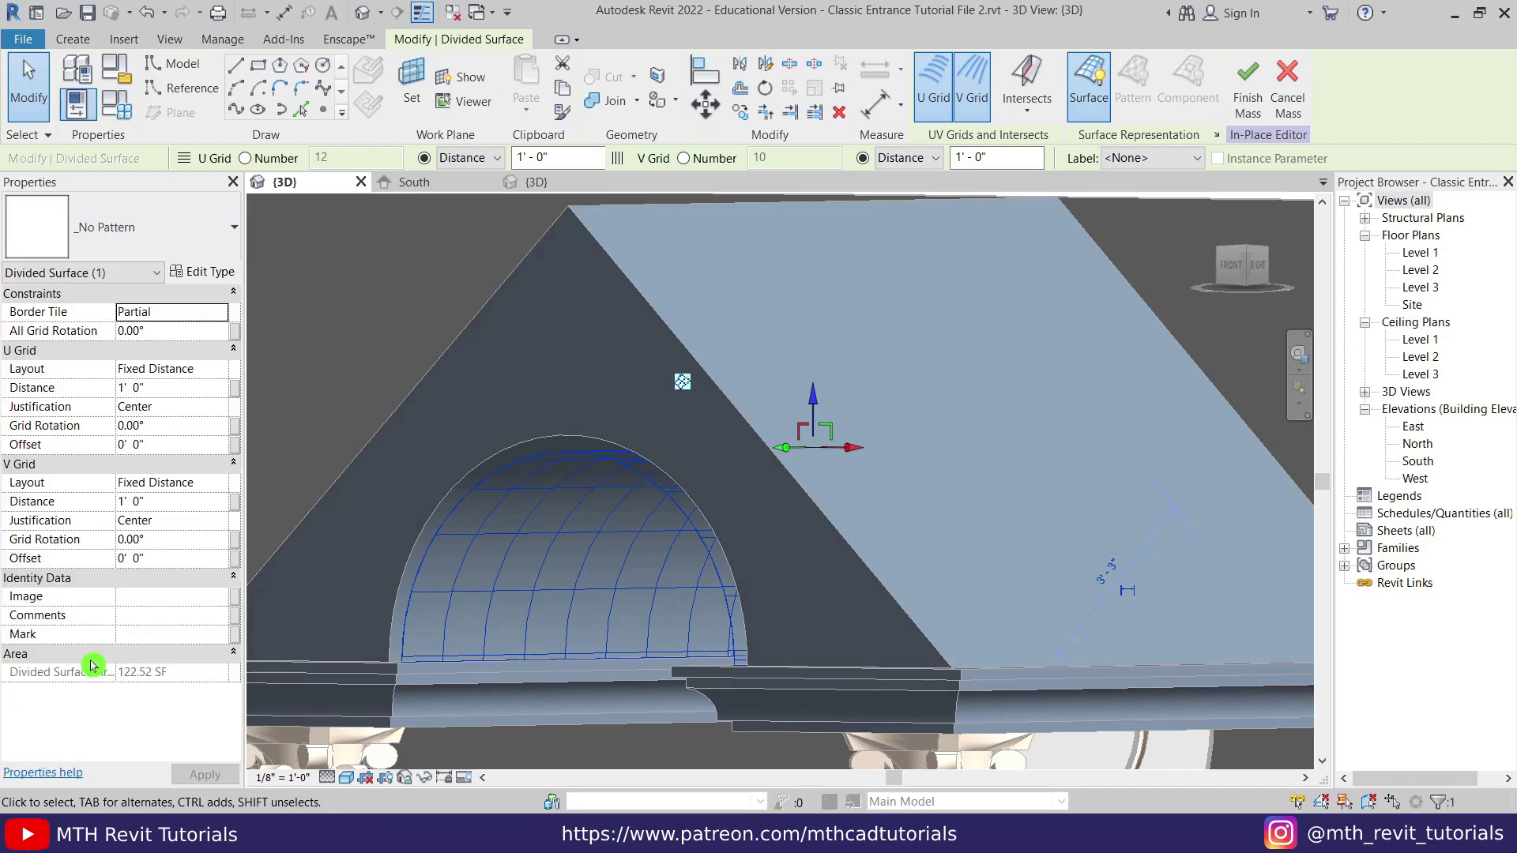
pyautogui.press('Escape')
pyautogui.keyDown('shift'); pyautogui.moveTo(552, 654); pyautogui.dragTo(686, 558, button='middle'); pyautogui.keyUp('shift')
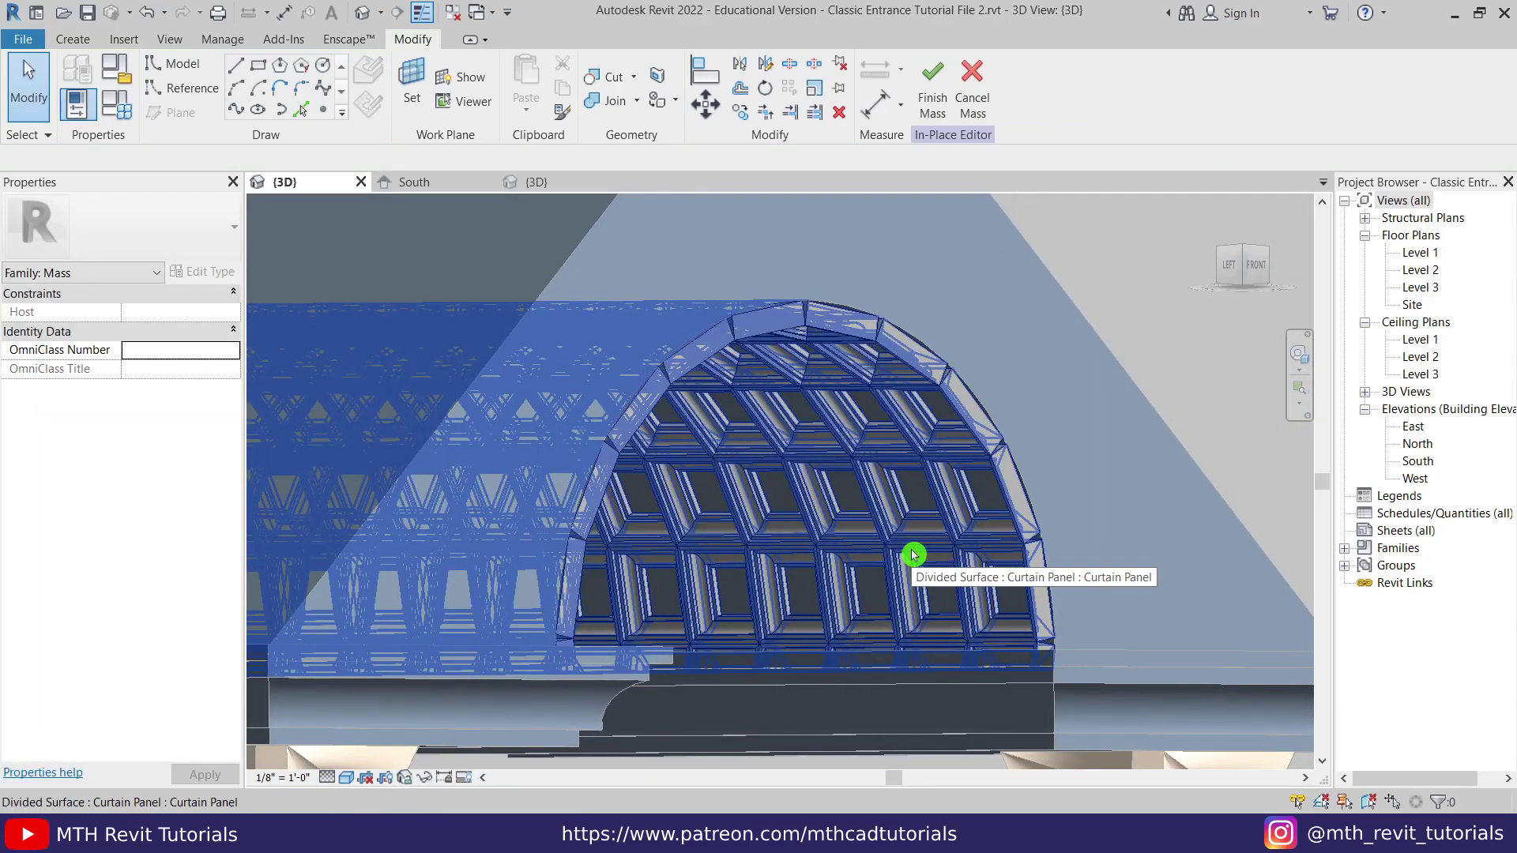
# Check the curtain panel type's Curtain Panel Pattern material parameter without changing it, and finish the in-place mass
pyautogui.keyDown('shift'); pyautogui.moveTo(853, 619); pyautogui.dragTo(491, 448, button='middle'); pyautogui.keyUp('shift')
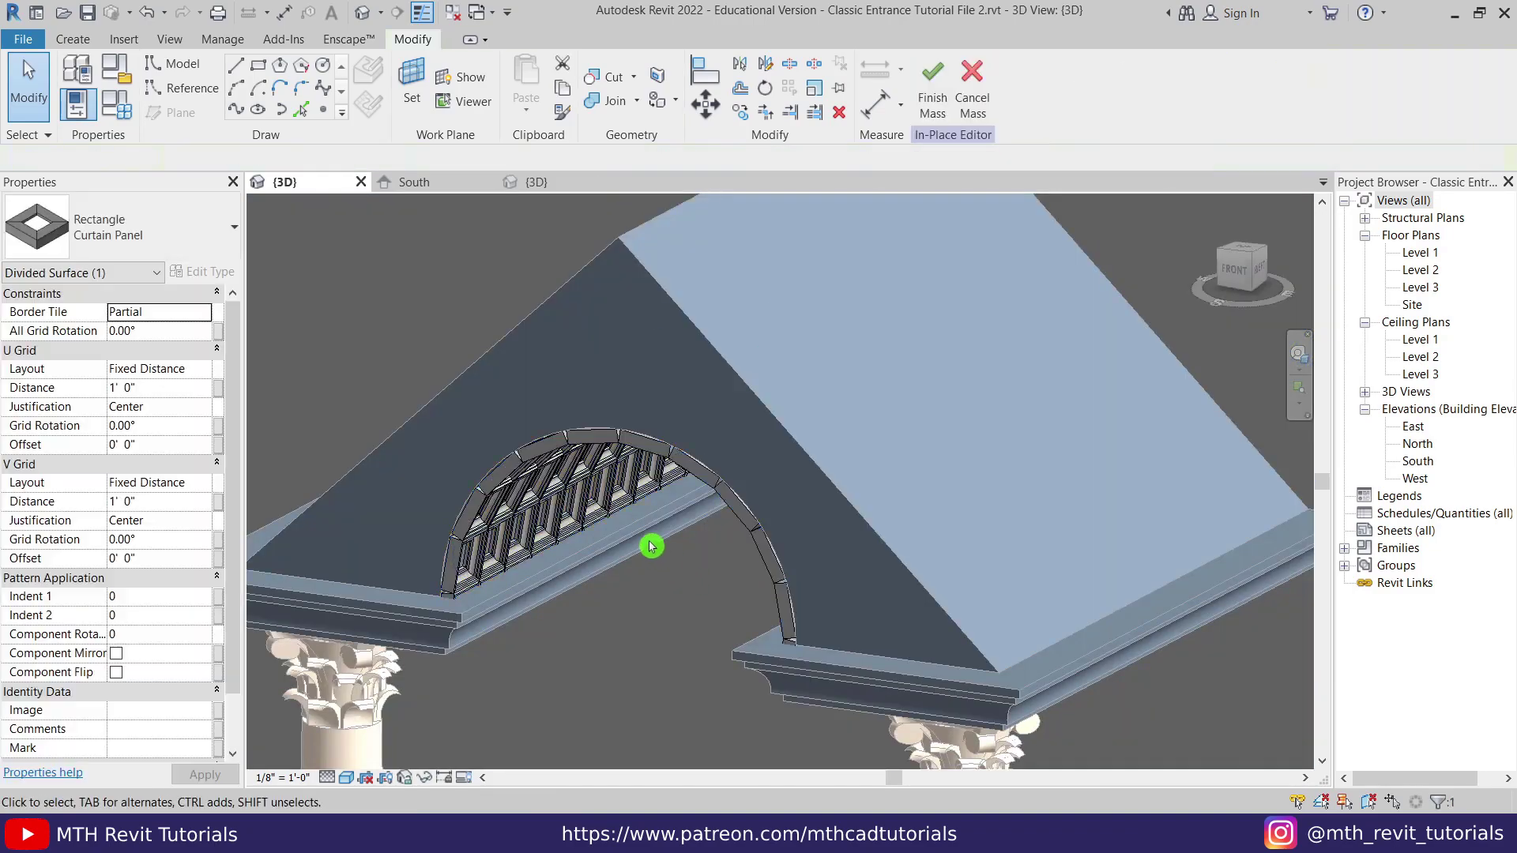
pyautogui.click(620, 495)
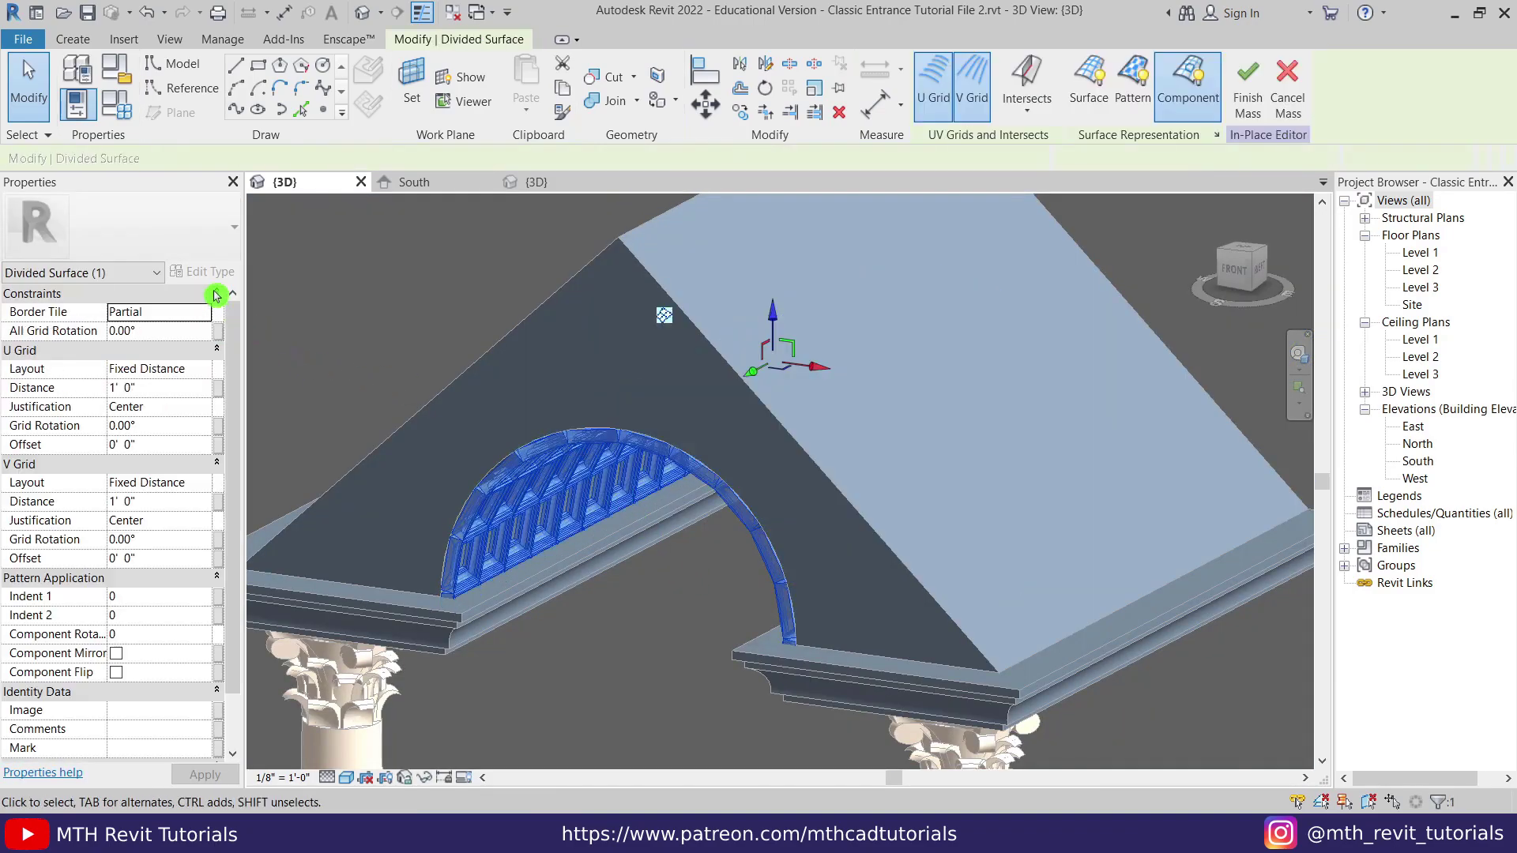
pyautogui.click(204, 271)
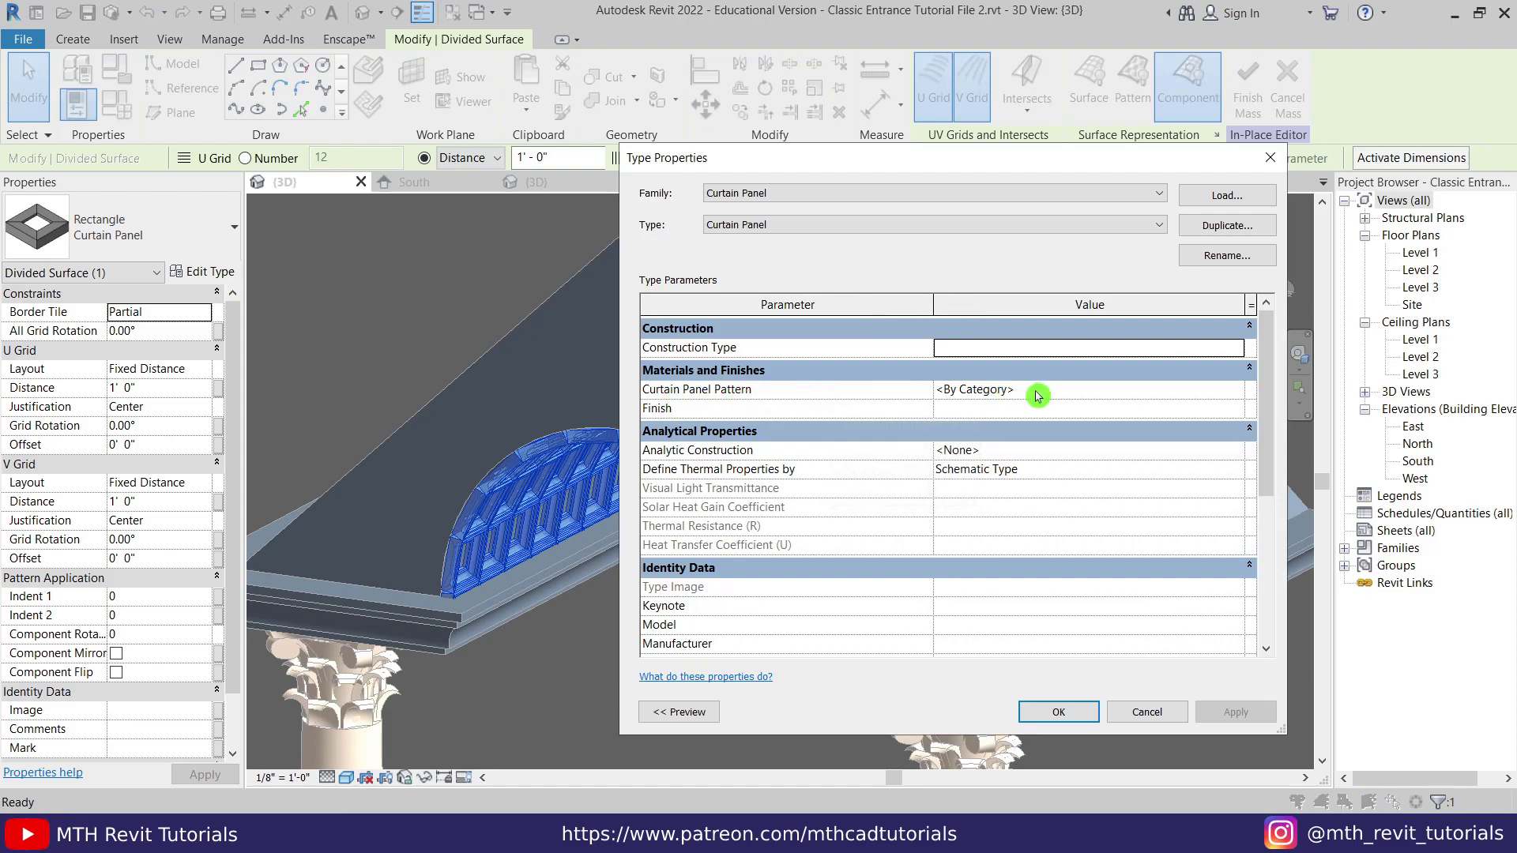
pyautogui.click(1164, 717)
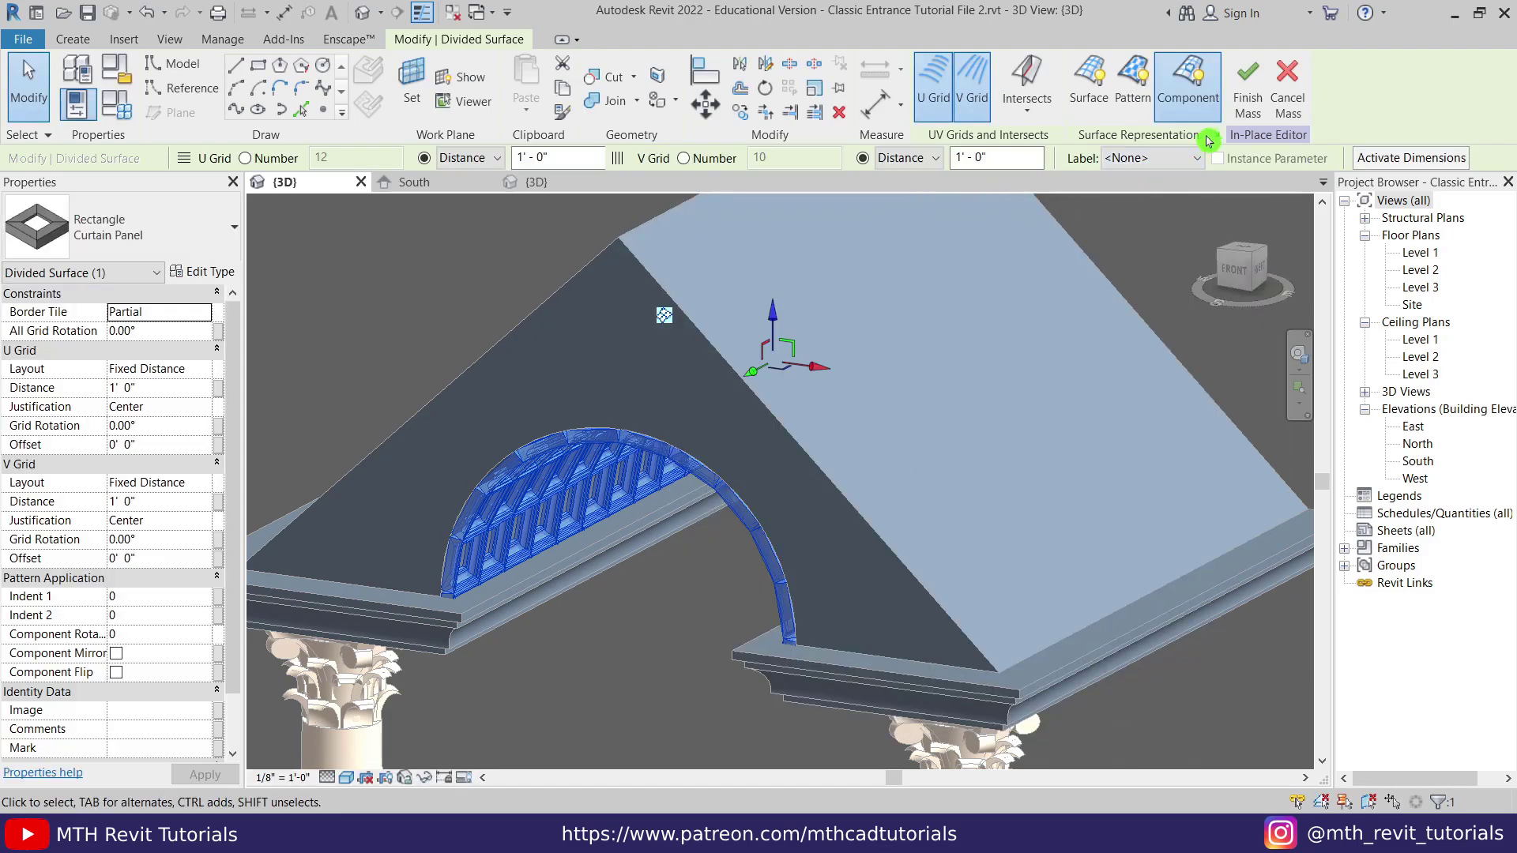
pyautogui.click(1254, 97)
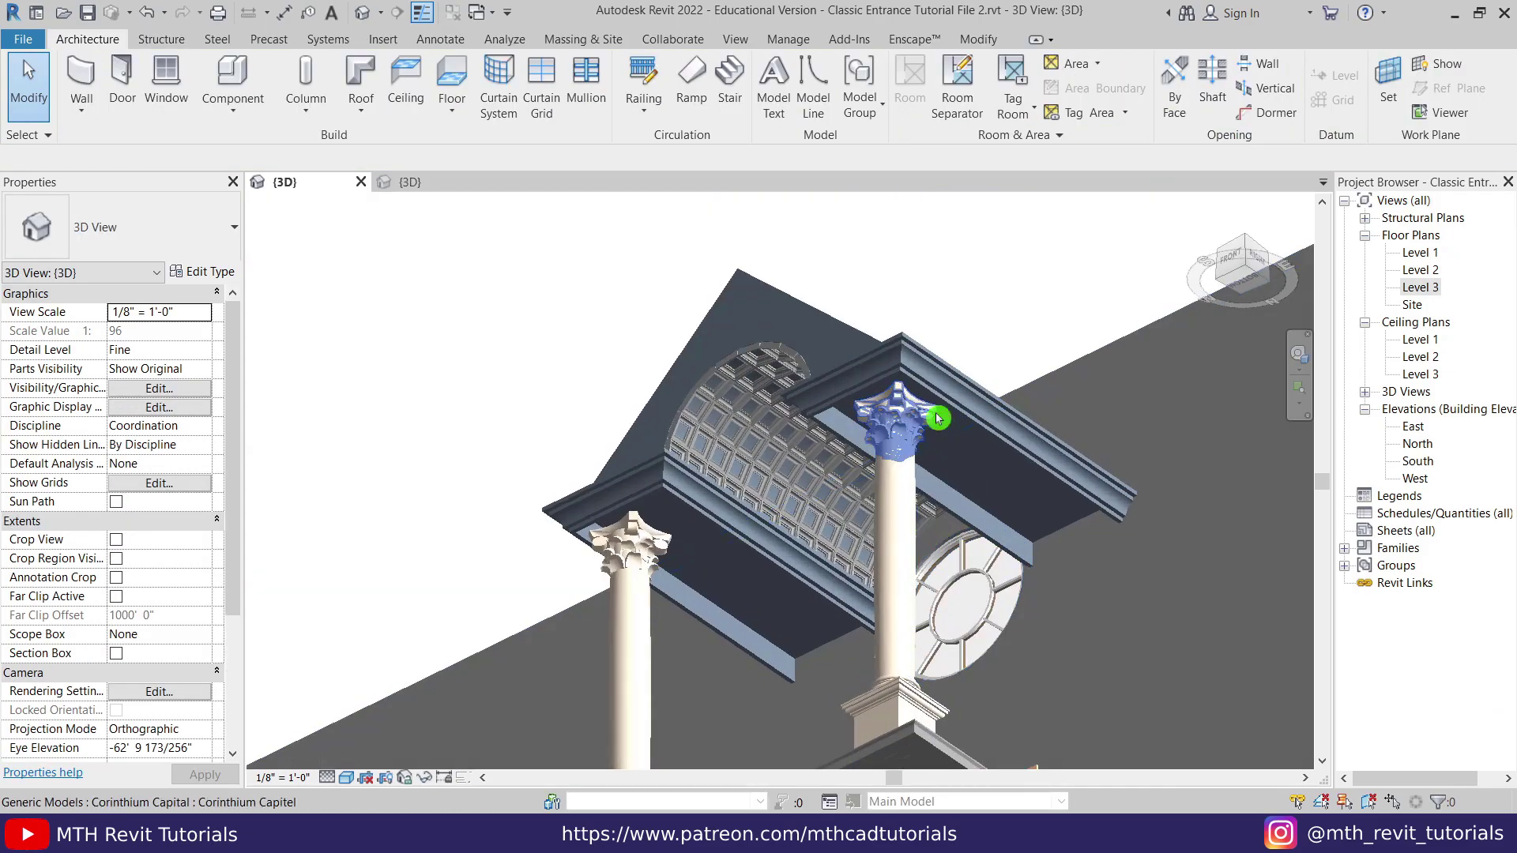
# Open the in-place roof for editing and show it from the top in wireframe
pyautogui.keyDown('shift'); pyautogui.moveTo(888, 423); pyautogui.dragTo(965, 450, button='middle'); pyautogui.keyUp('shift')
pyautogui.click(964, 450)
pyautogui.click(806, 99)
pyautogui.click(1237, 263)
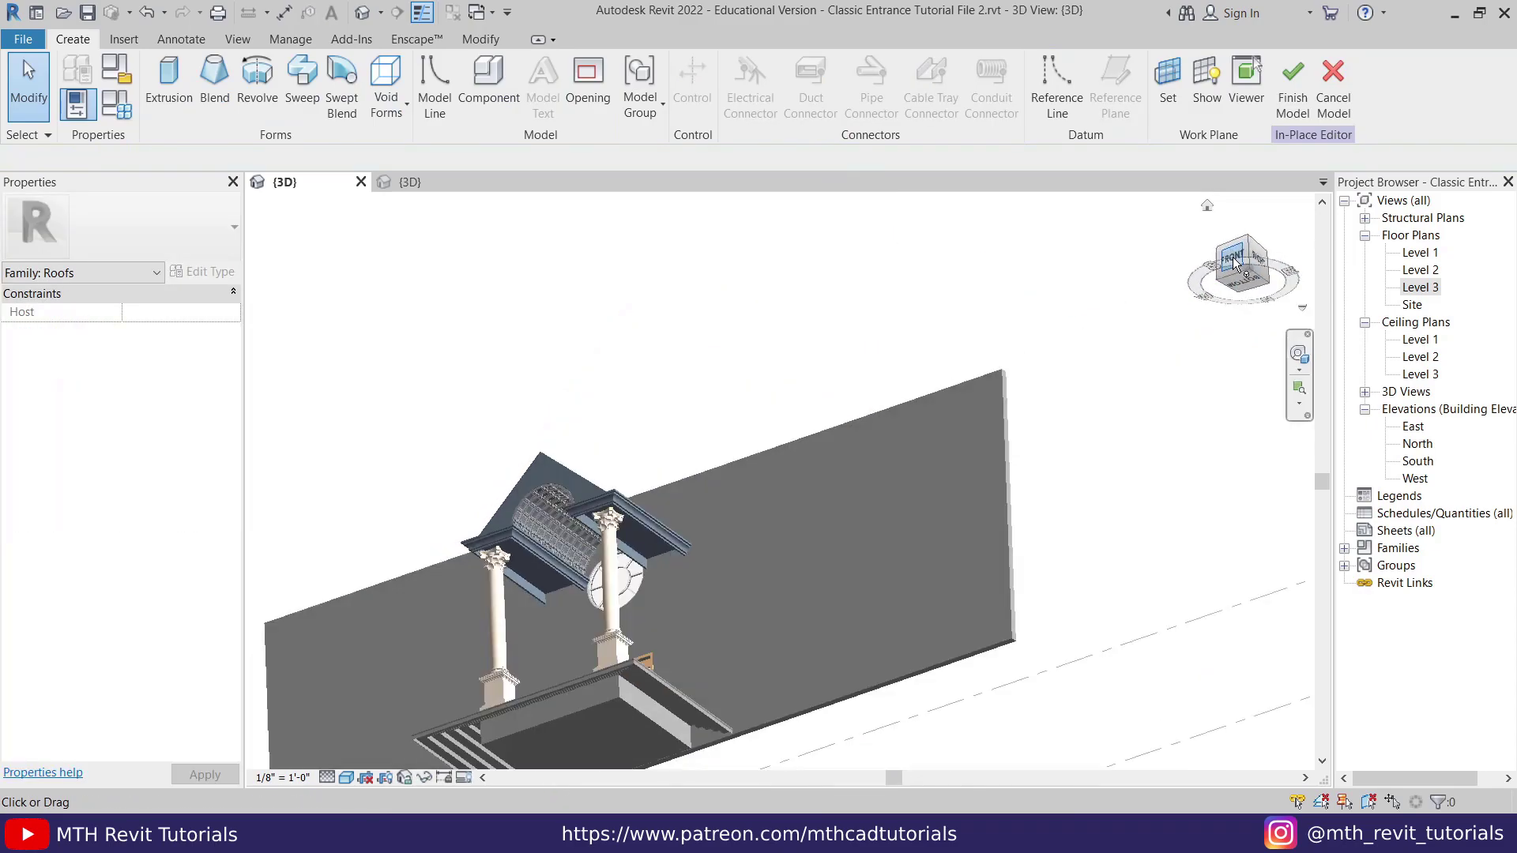
pyautogui.click(1244, 238)
pyautogui.scroll(8, 792, 410)
pyautogui.click(346, 778)
pyautogui.click(382, 680)
# Create a 1' 0" deep rectangular extrusion covering the right cornice's footprint, from its front corner back to the wall
pyautogui.click(169, 79)
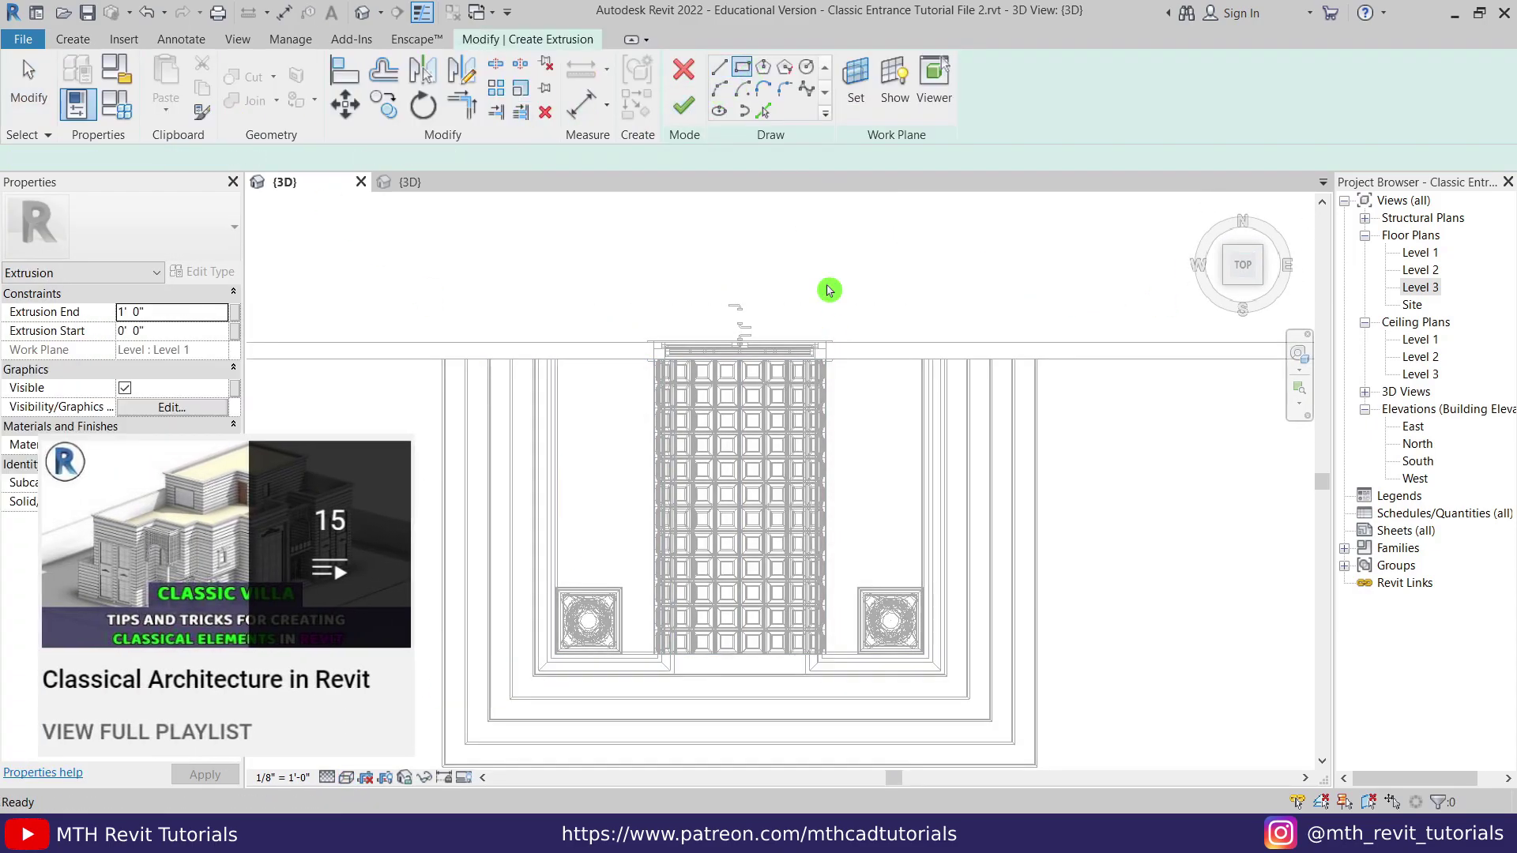
pyautogui.scroll(8, 932, 668)
pyautogui.click(880, 630)
pyautogui.scroll(-4, 873, 620)
pyautogui.moveTo(666, 421); pyautogui.dragTo(799, 762, button='middle')
pyautogui.moveTo(662, 257); pyautogui.dragTo(748, 763, button='middle')
pyautogui.scroll(3, 706, 237)
pyautogui.click(693, 376)
pyautogui.scroll(-6, 689, 376)
pyautogui.click(684, 106)
# Raise the extrusion into the right cornice, with its start at 17' 0" and its end at 18' 0 29/32"
pyautogui.scroll(-3, 555, 276)
pyautogui.click(1247, 286)
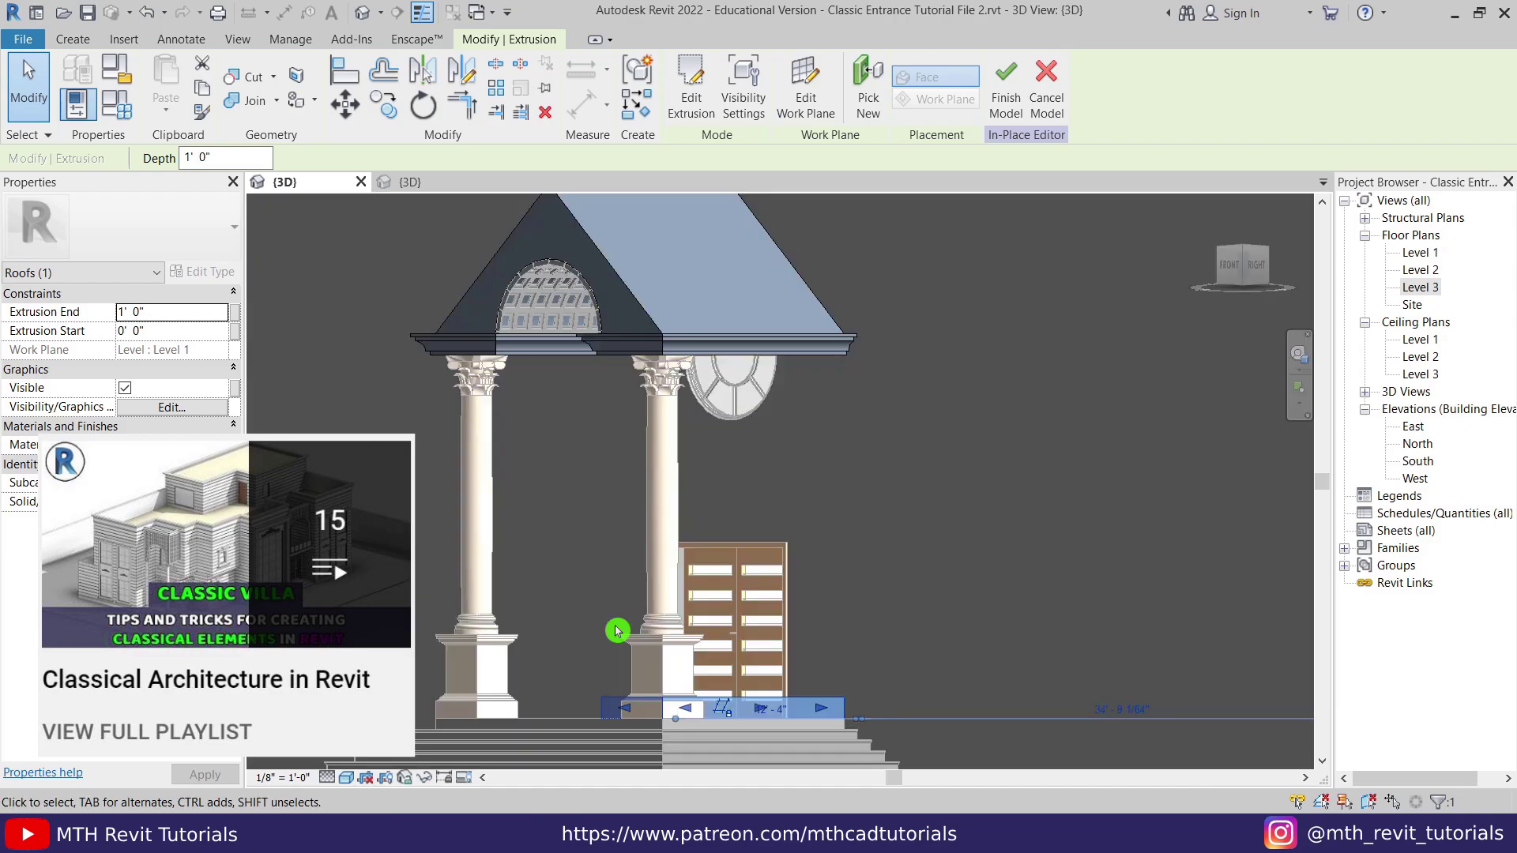
pyautogui.keyDown('shift'); pyautogui.moveTo(948, 528); pyautogui.dragTo(813, 722, button='middle'); pyautogui.keyUp('shift')
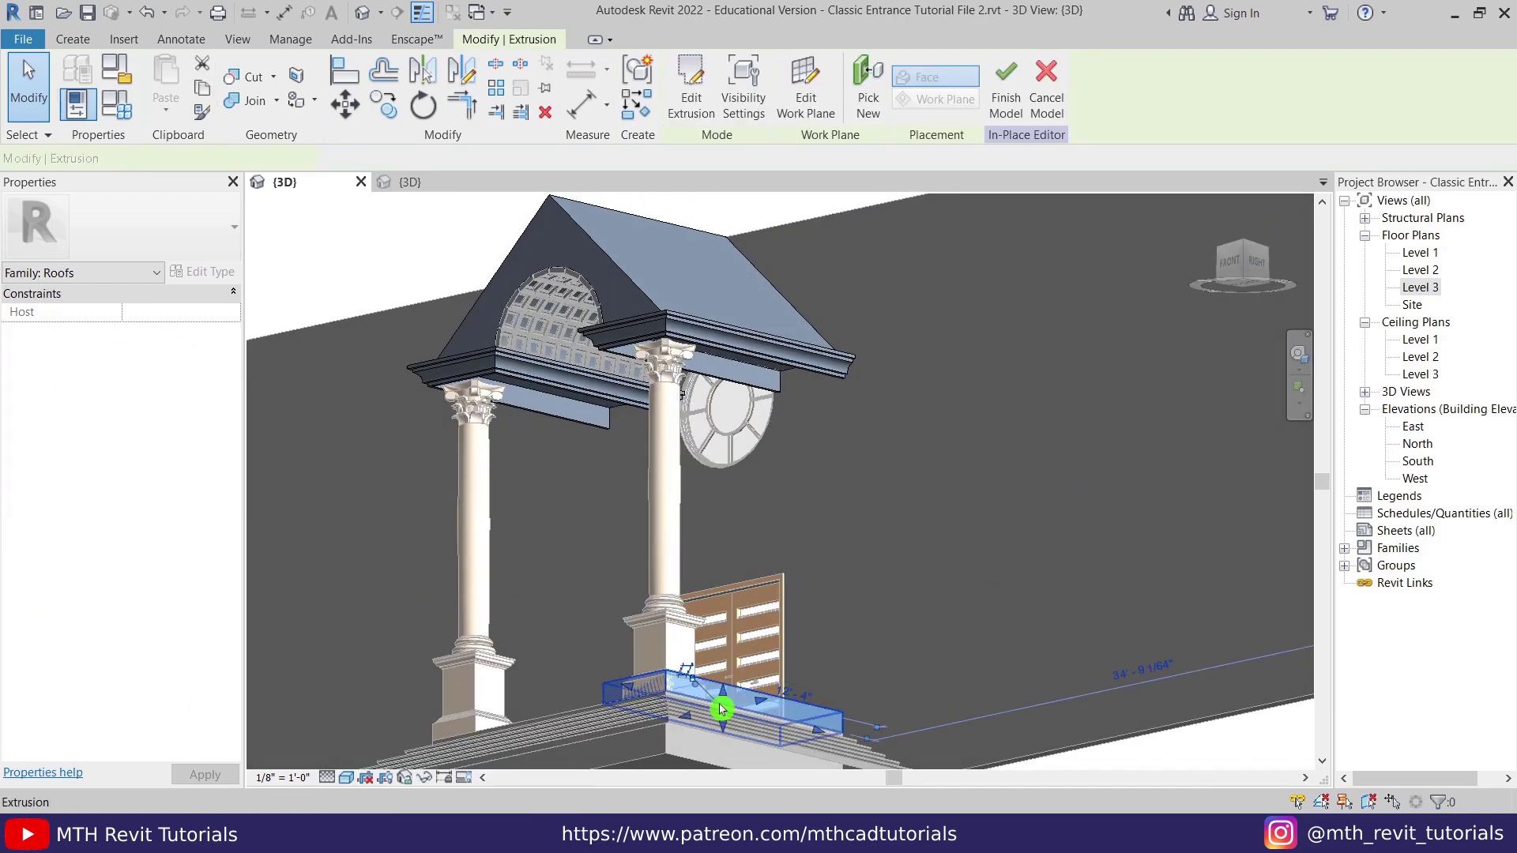
pyautogui.moveTo(699, 395); pyautogui.dragTo(704, 344)
pyautogui.moveTo(722, 726); pyautogui.dragTo(733, 351)
pyautogui.scroll(5, 735, 360)
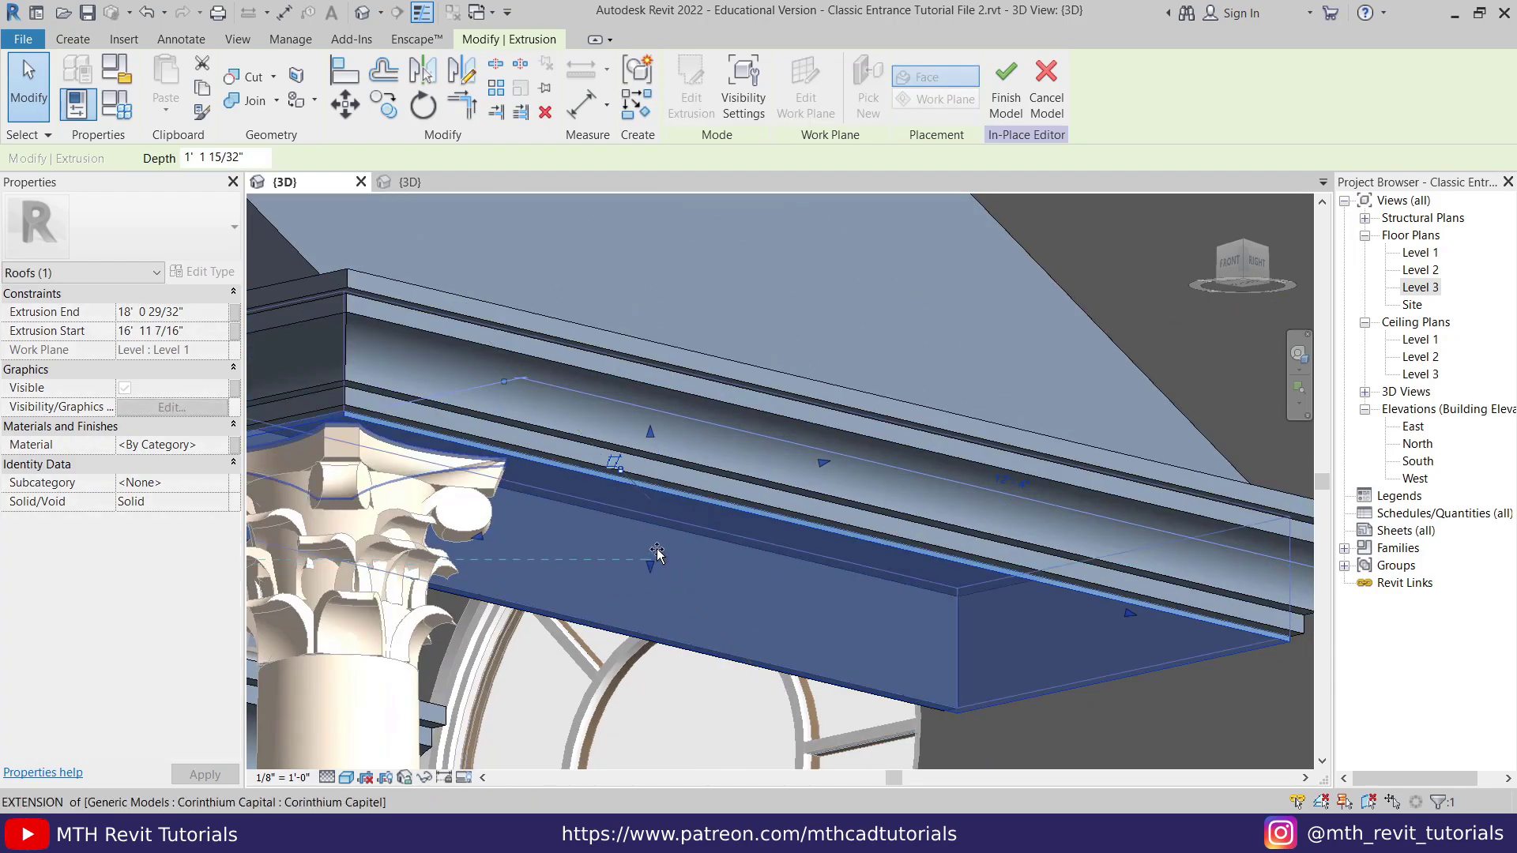
pyautogui.moveTo(952, 713); pyautogui.dragTo(951, 709)
pyautogui.click(957, 719)
pyautogui.scroll(-4, 821, 482)
pyautogui.moveTo(607, 527); pyautogui.dragTo(764, 454, button='middle')
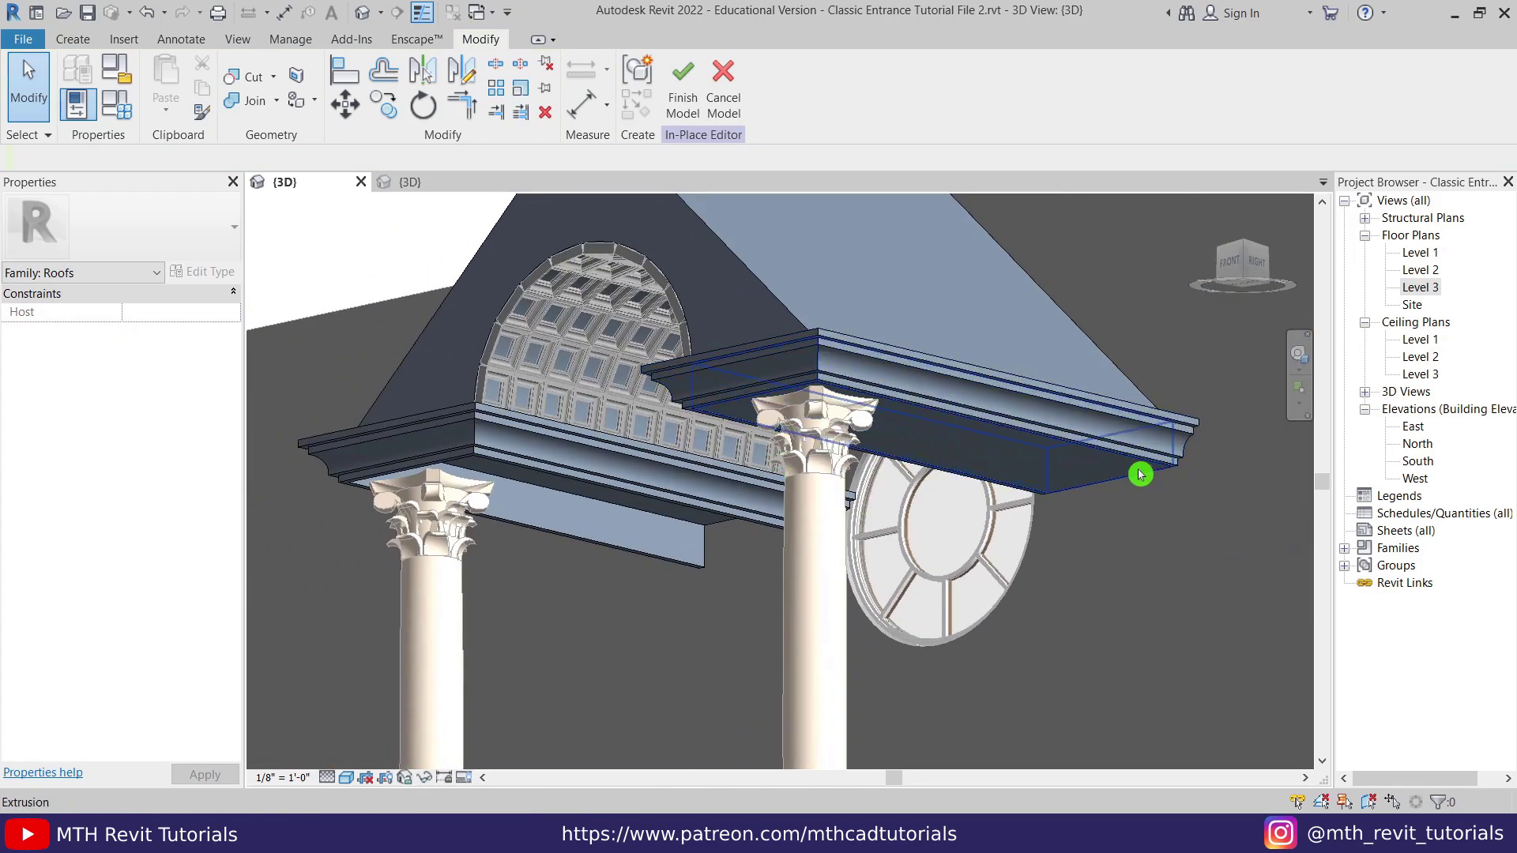
# Mirror the extrusion to the left cornice in the South elevation about a vertical axis drawn through the gable's ridge
pyautogui.click(1143, 477)
pyautogui.doubleClick(1417, 461)
pyautogui.click(908, 396)
pyautogui.press('d')
pyautogui.press('m')
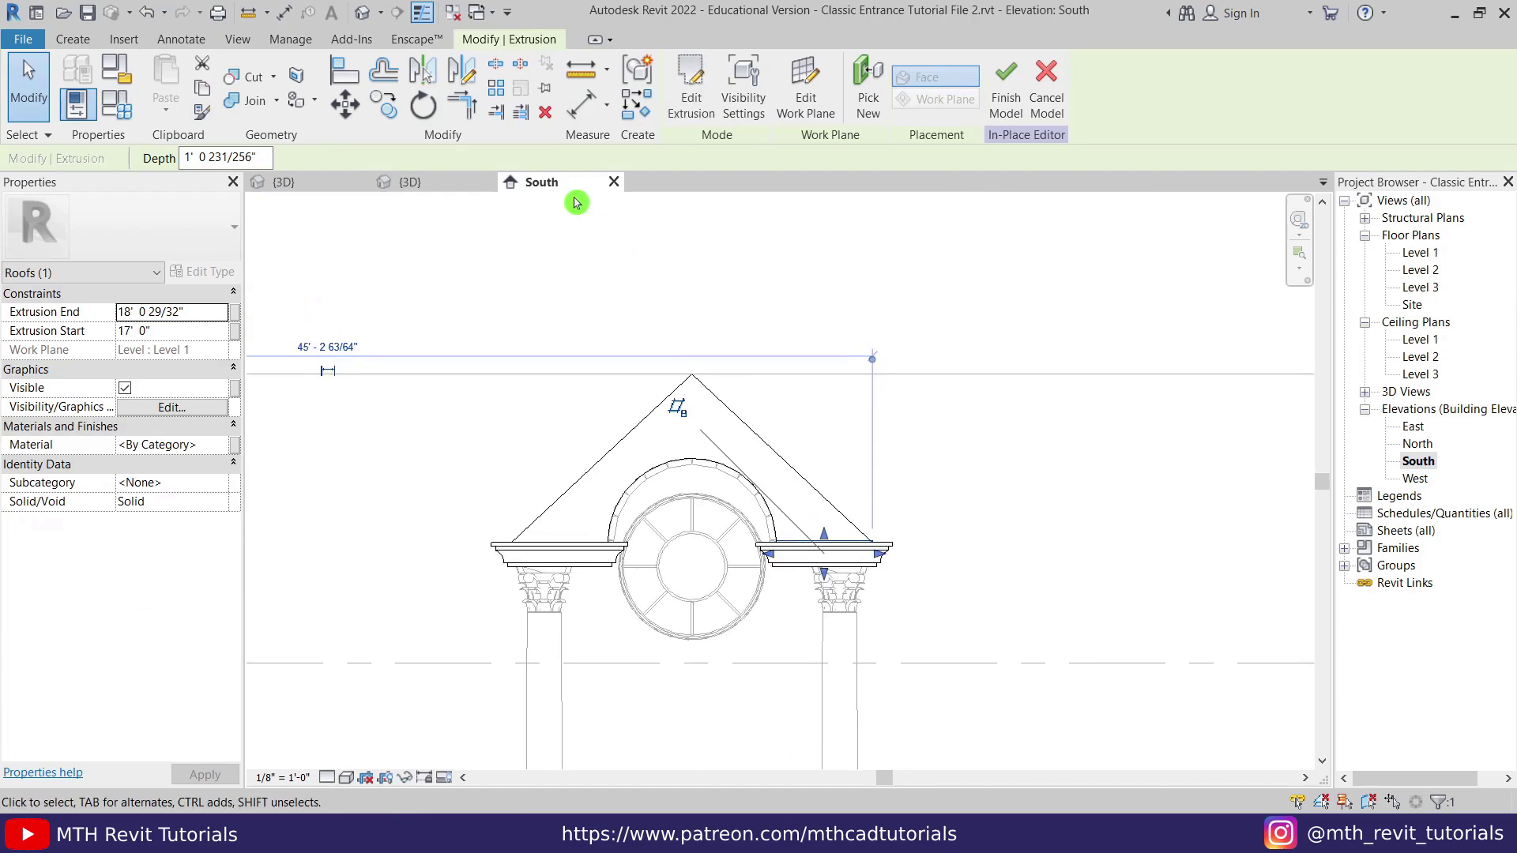
pyautogui.click(691, 374)
pyautogui.click(692, 330)
pyautogui.click(575, 318)
# Lower the tops of both cornice extrusions to the cornices' top edge at 18' 0"
pyautogui.scroll(4, 810, 534)
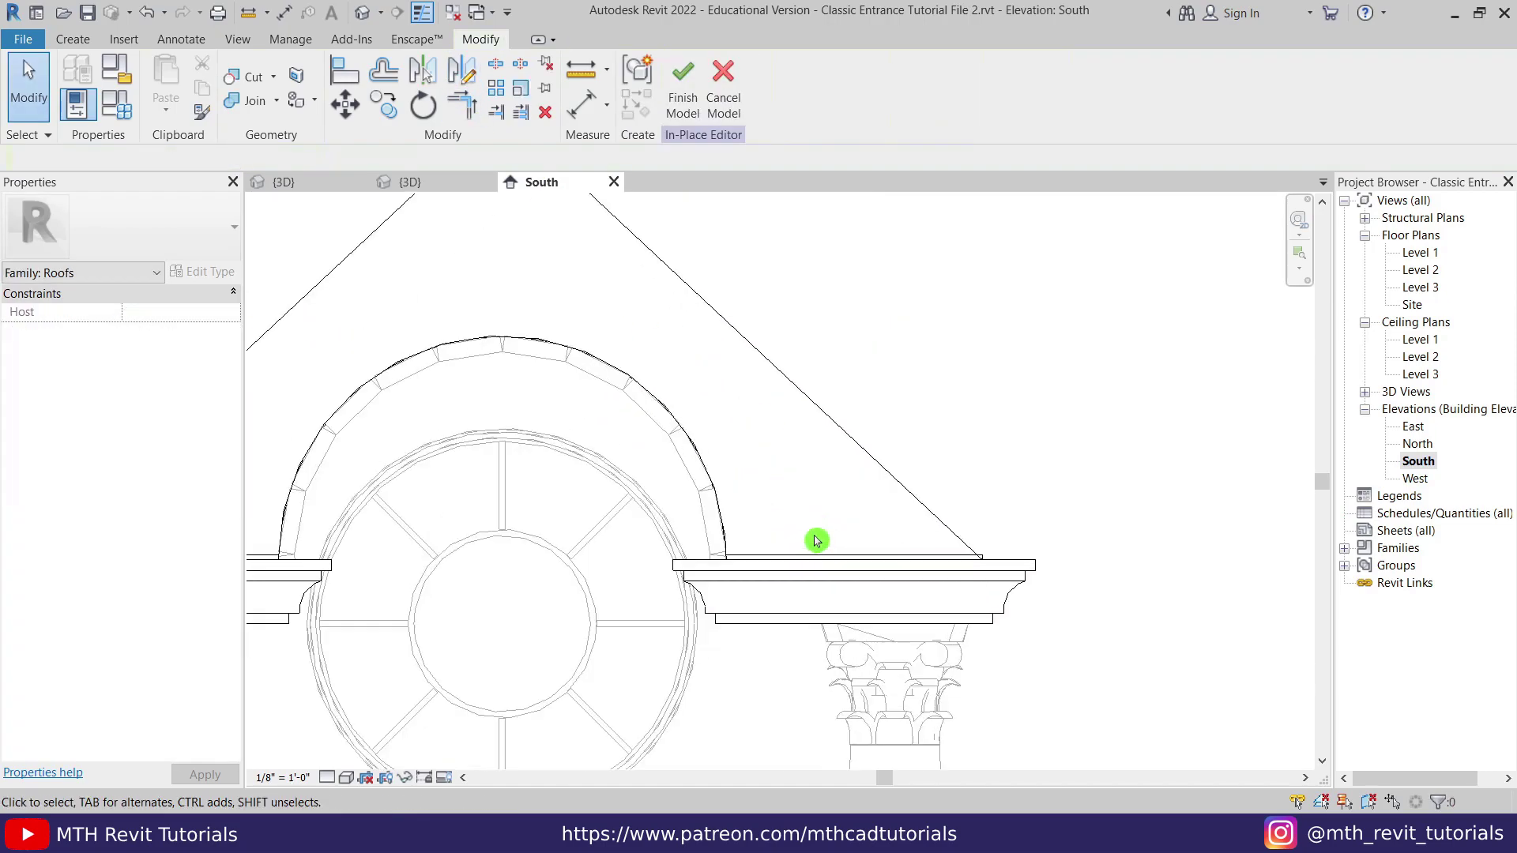
pyautogui.click(991, 558)
pyautogui.scroll(3, 869, 568)
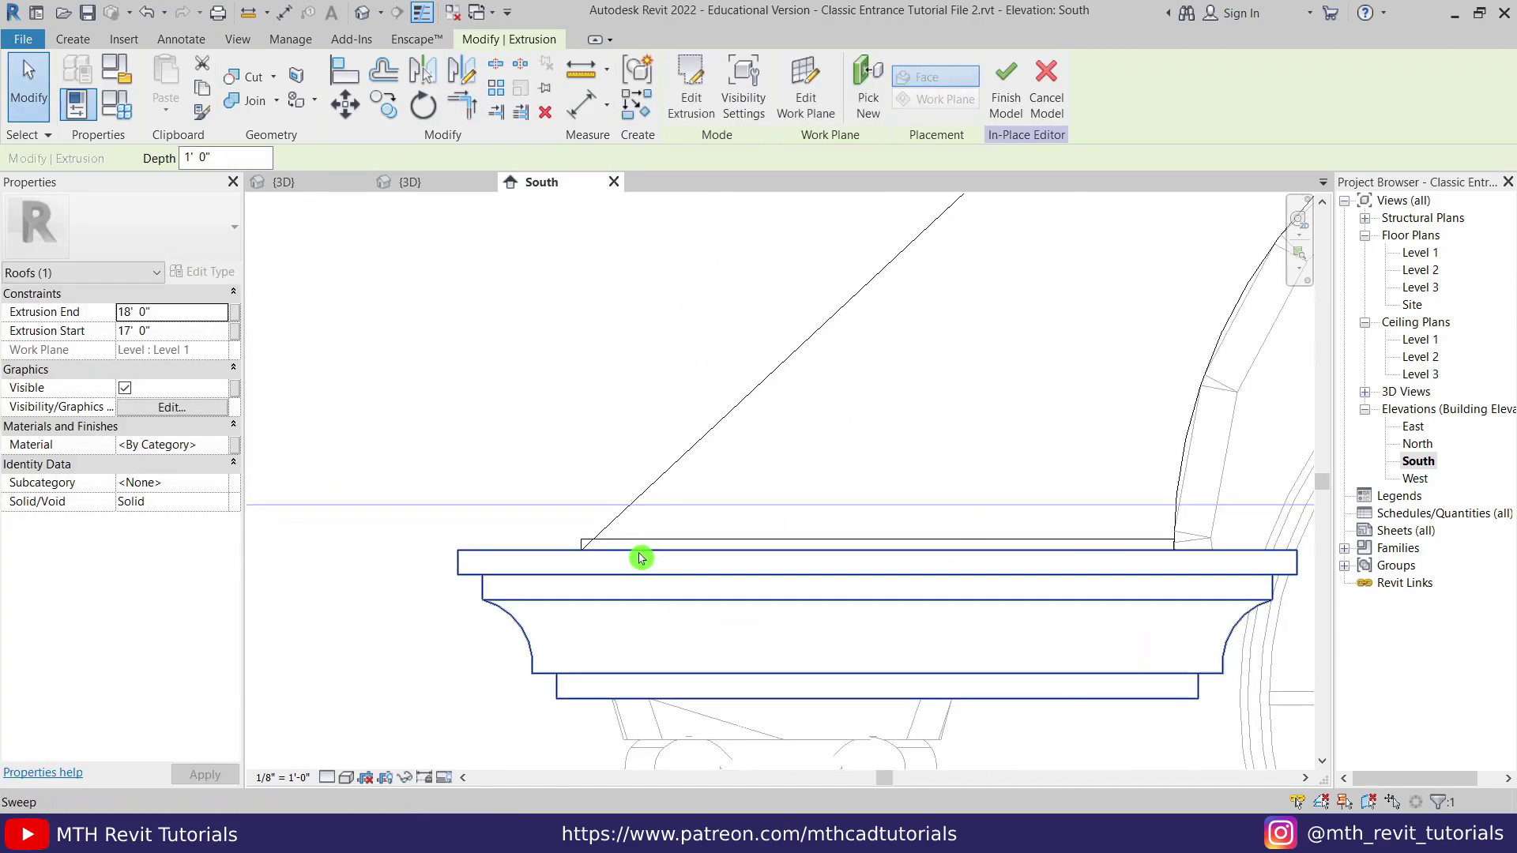
pyautogui.moveTo(877, 533); pyautogui.dragTo(878, 550)
pyautogui.click(512, 319)
# Return to the 3D view, finish the in-place roof model and save the project
pyautogui.click(364, 13)
pyautogui.scroll(2, 619, 360)
pyautogui.keyDown('shift'); pyautogui.moveTo(619, 360); pyautogui.dragTo(620, 583, button='middle'); pyautogui.keyUp('shift')
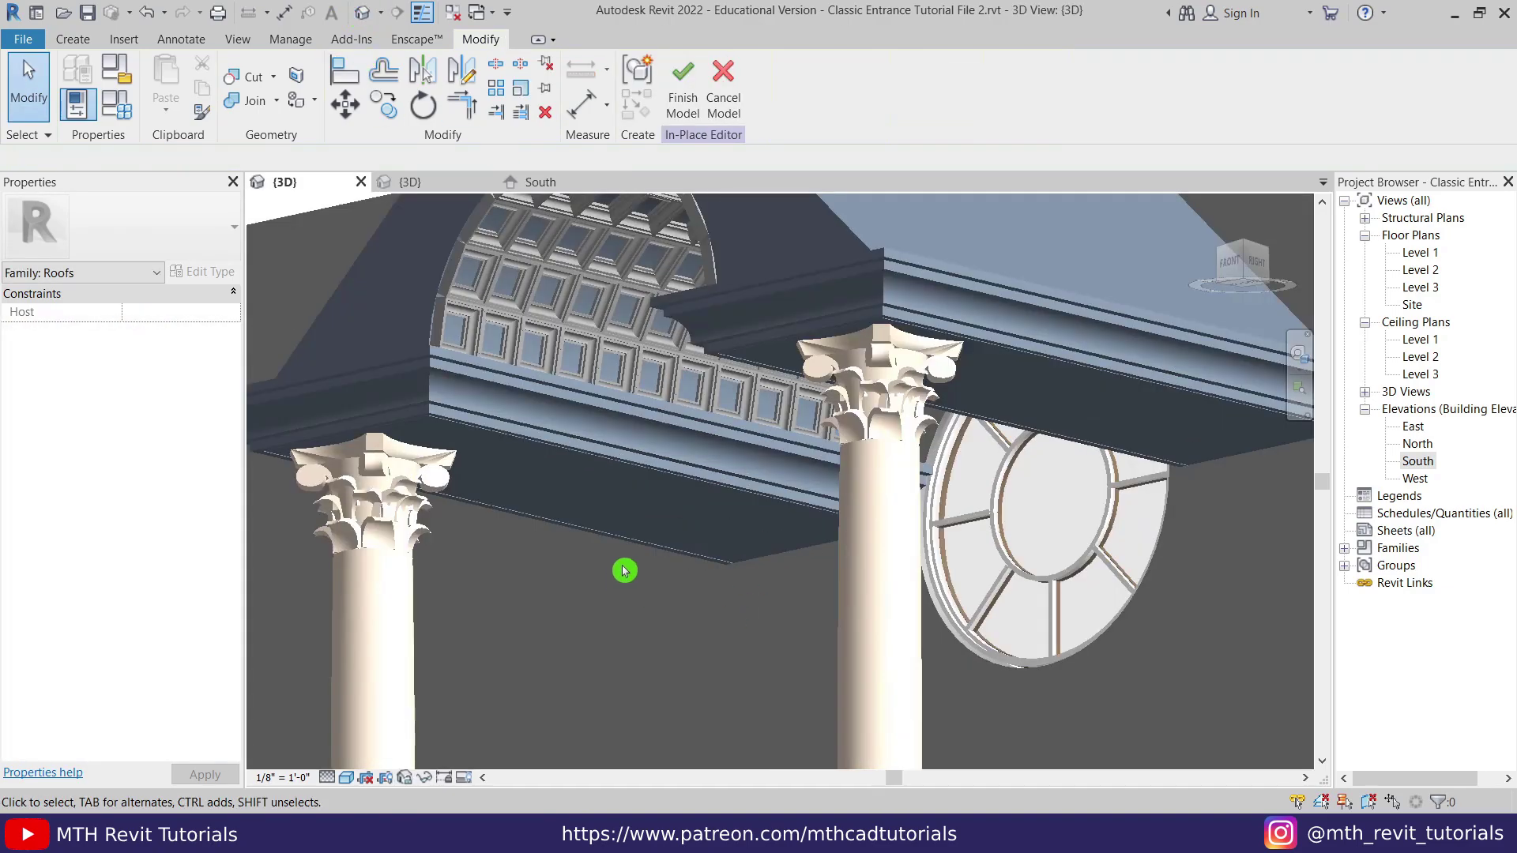
pyautogui.scroll(-5, 636, 570)
pyautogui.click(1246, 249)
pyautogui.click(682, 87)
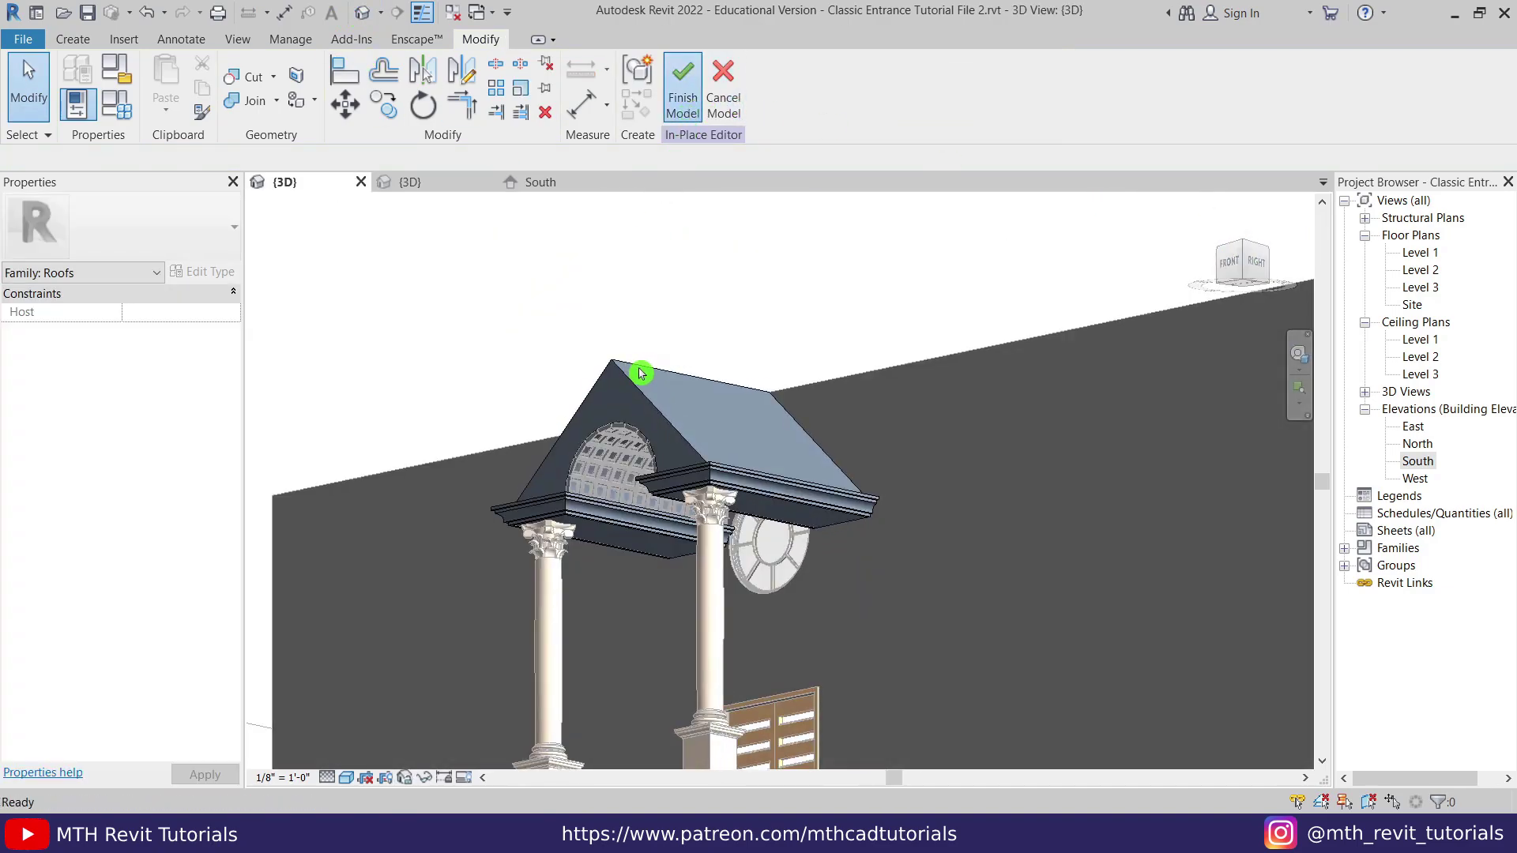
pyautogui.scroll(1, 803, 406)
pyautogui.moveTo(804, 407); pyautogui.dragTo(772, 356, button='middle')
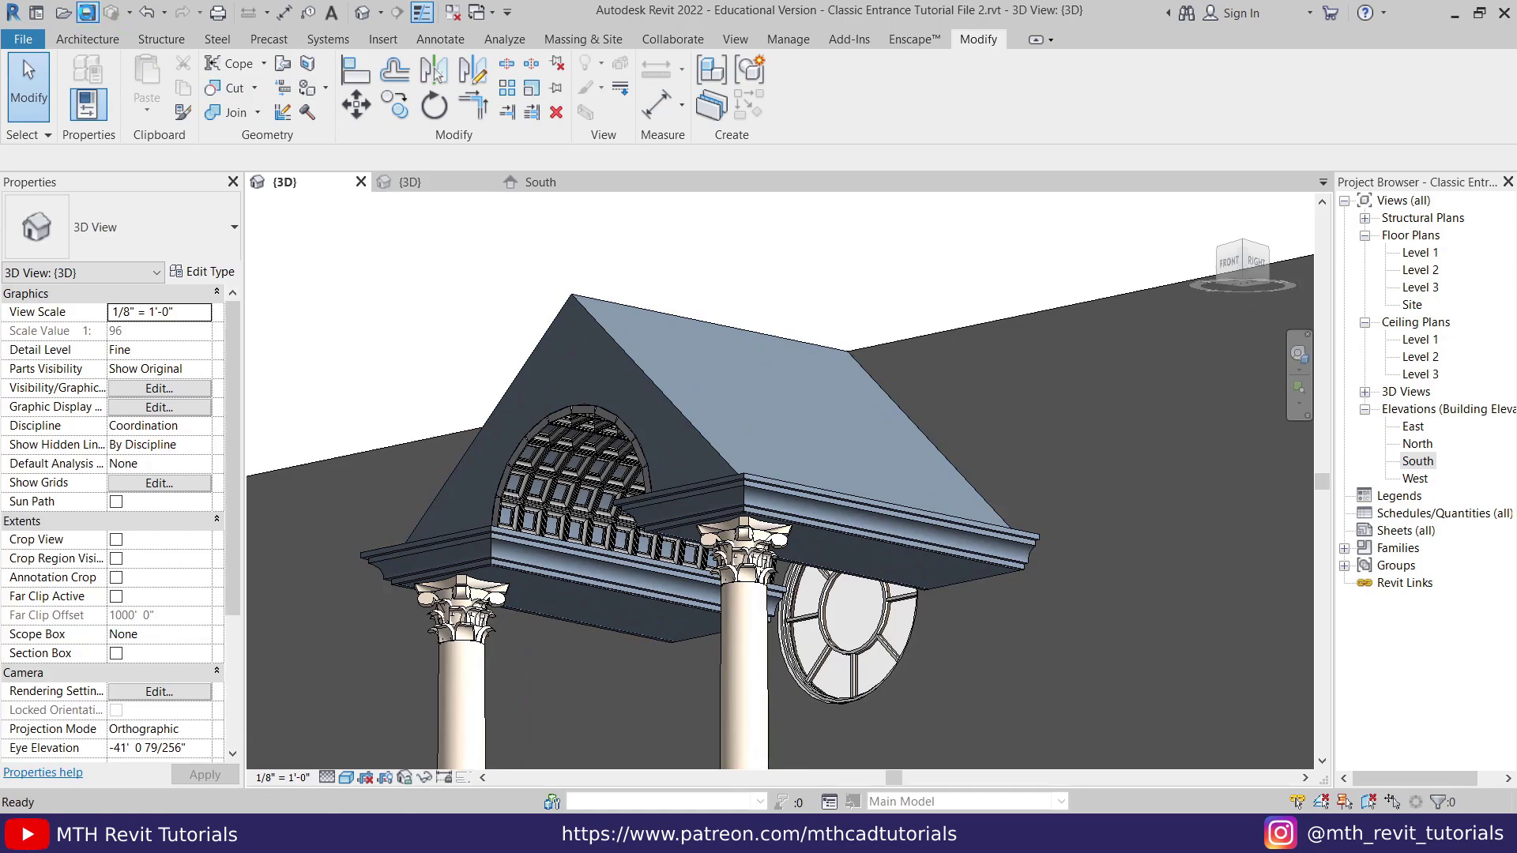
pyautogui.click(87, 13)
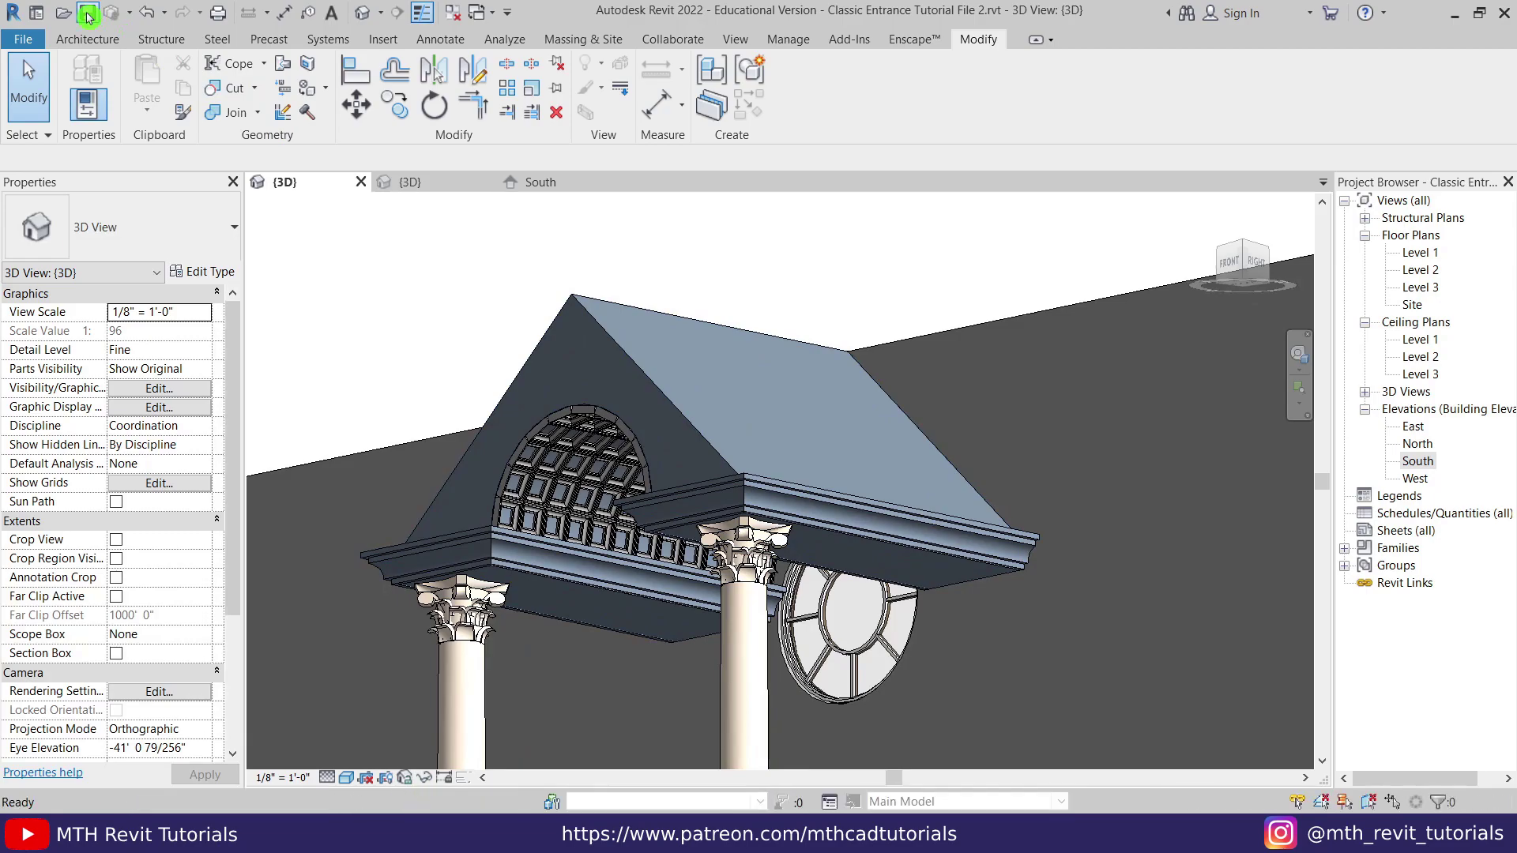